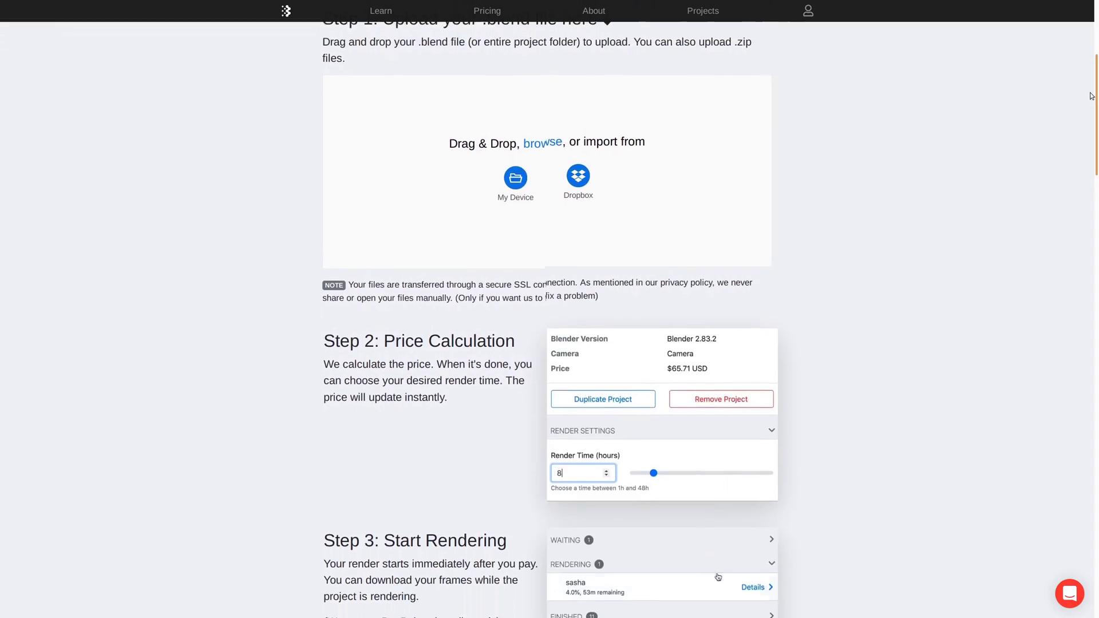
Upload Martian Environment (Tutorial Files).zip from the BlenderGrid folder on the desktop to the render farm
scroll(1091, 58, up, 4)
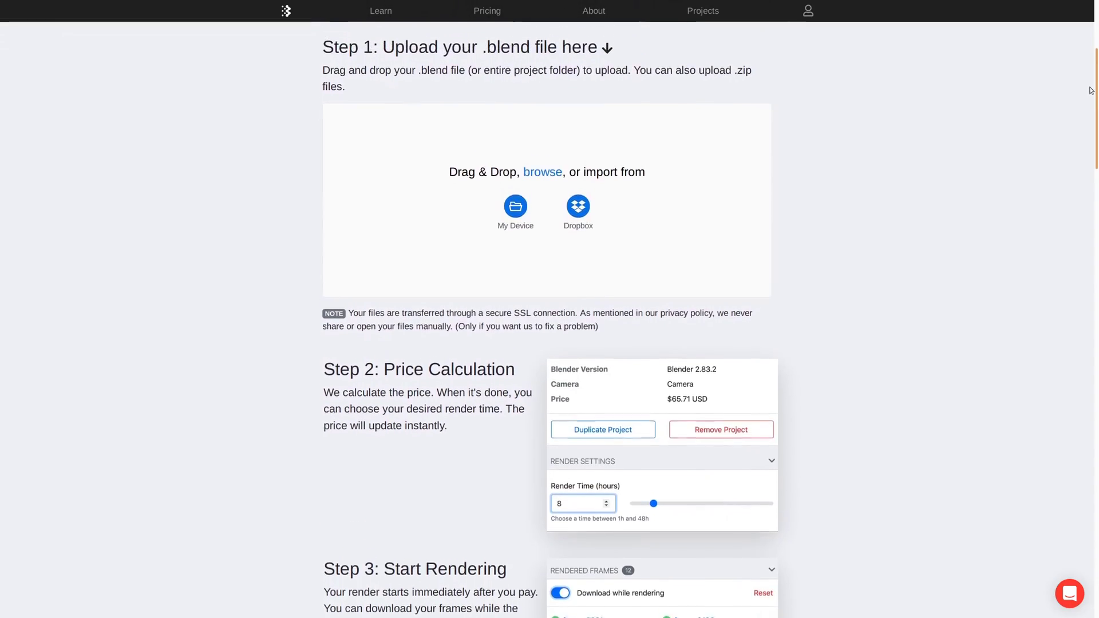
scroll(1091, 59, up, 2)
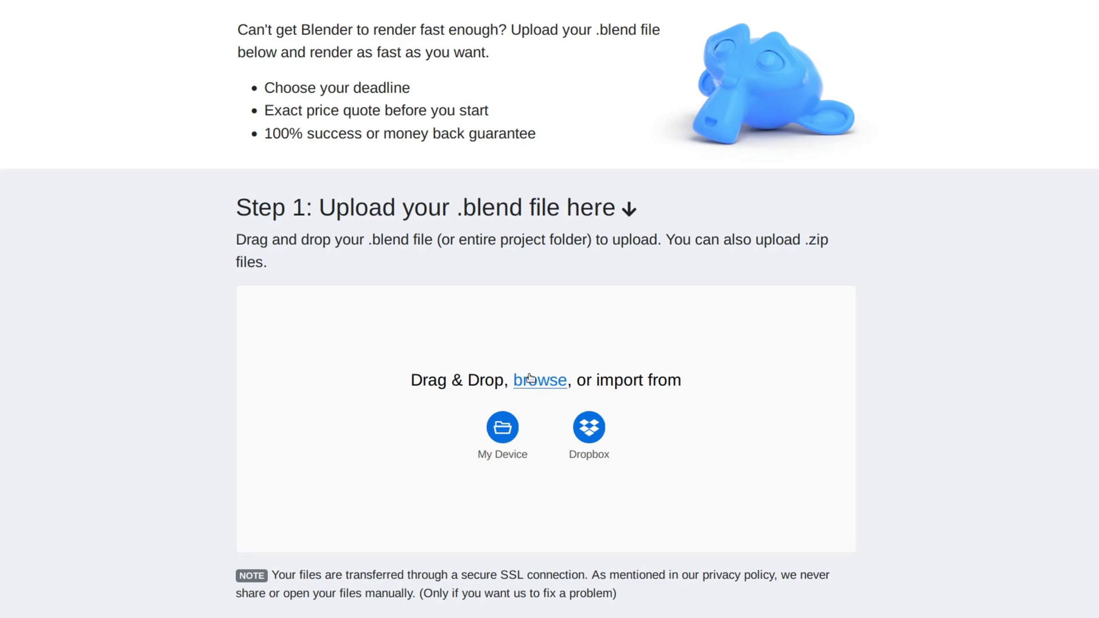
click(530, 379)
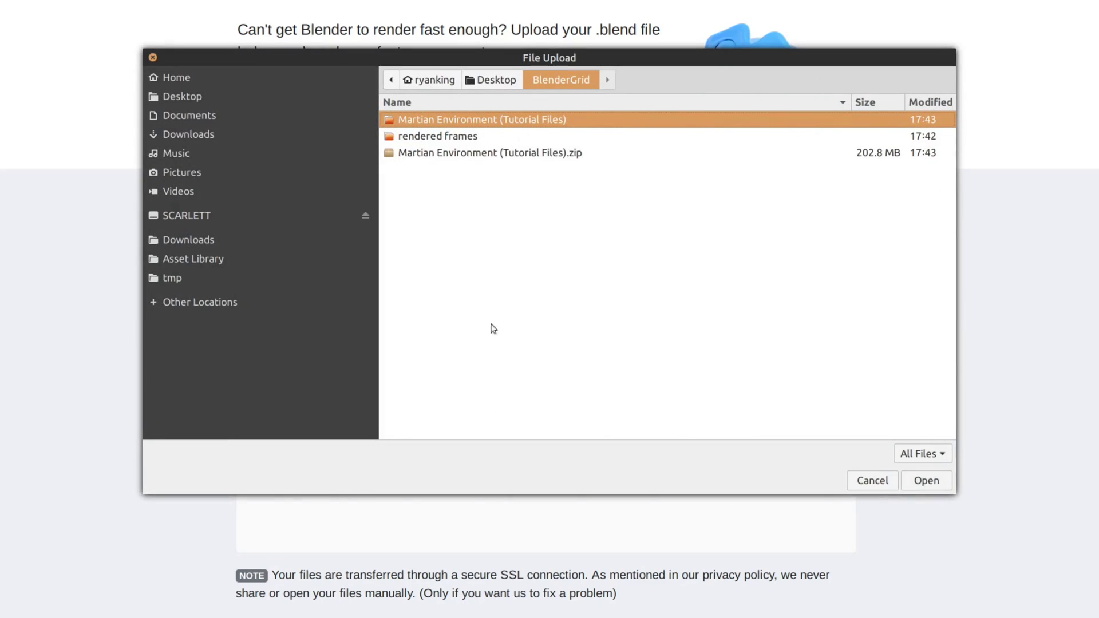
click(448, 152)
double_click(452, 154)
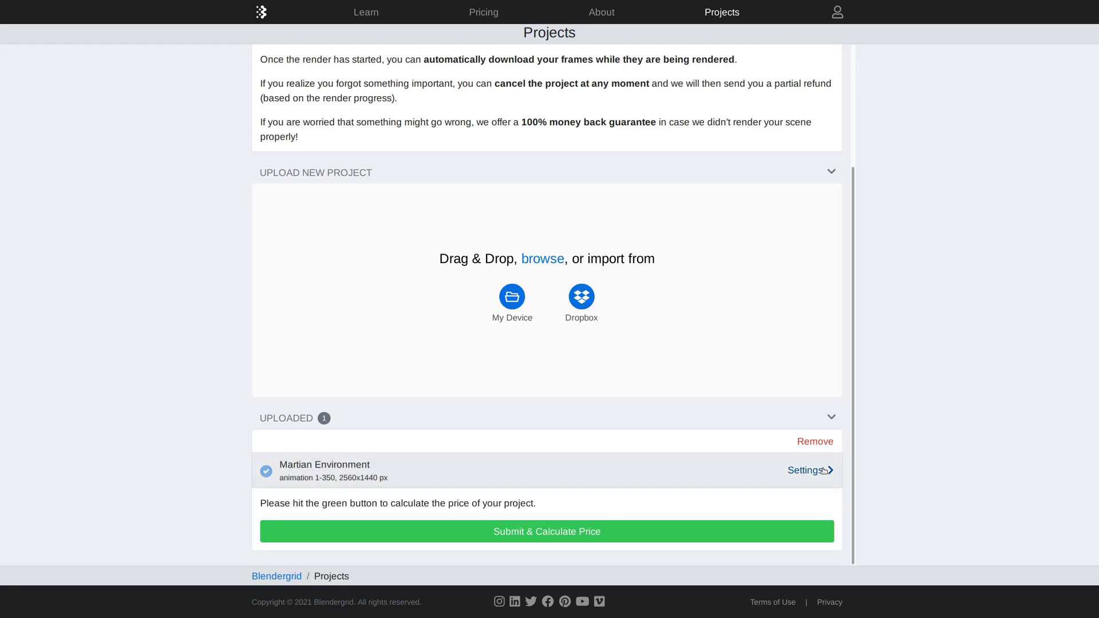
Open the uploaded Martian Environment project's settings and look through frame range, resolution, image output and rendering options
click(825, 470)
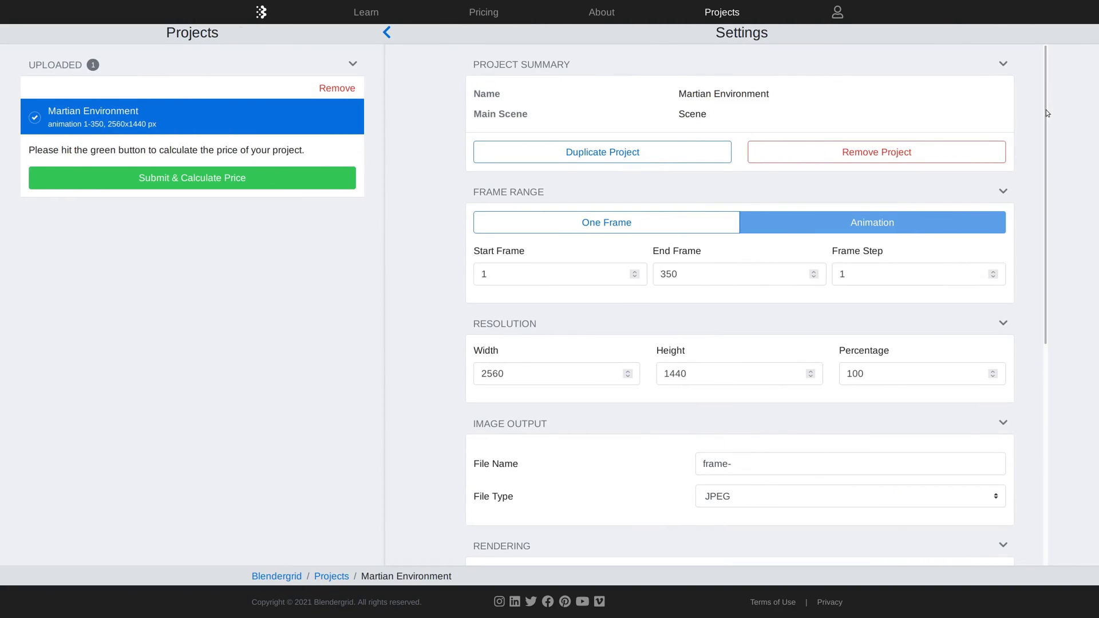
drag(1046, 109, 1016, 349)
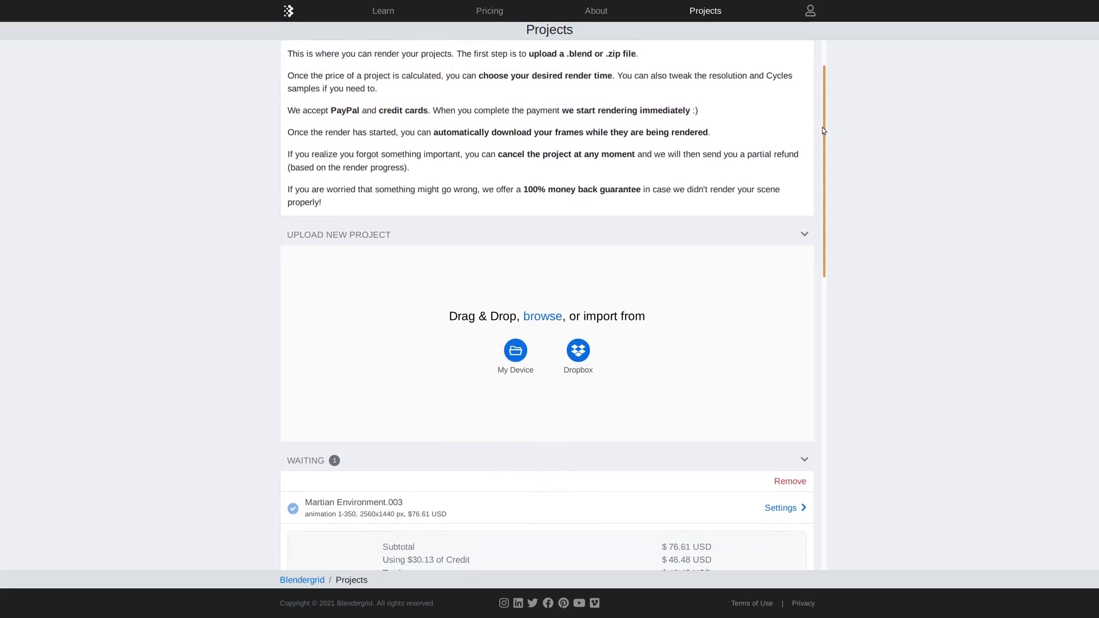
Open the settings of the waiting project Martian Environment.003 and check its calculated price
drag(822, 128, 823, 182)
scroll(824, 183, down, 4)
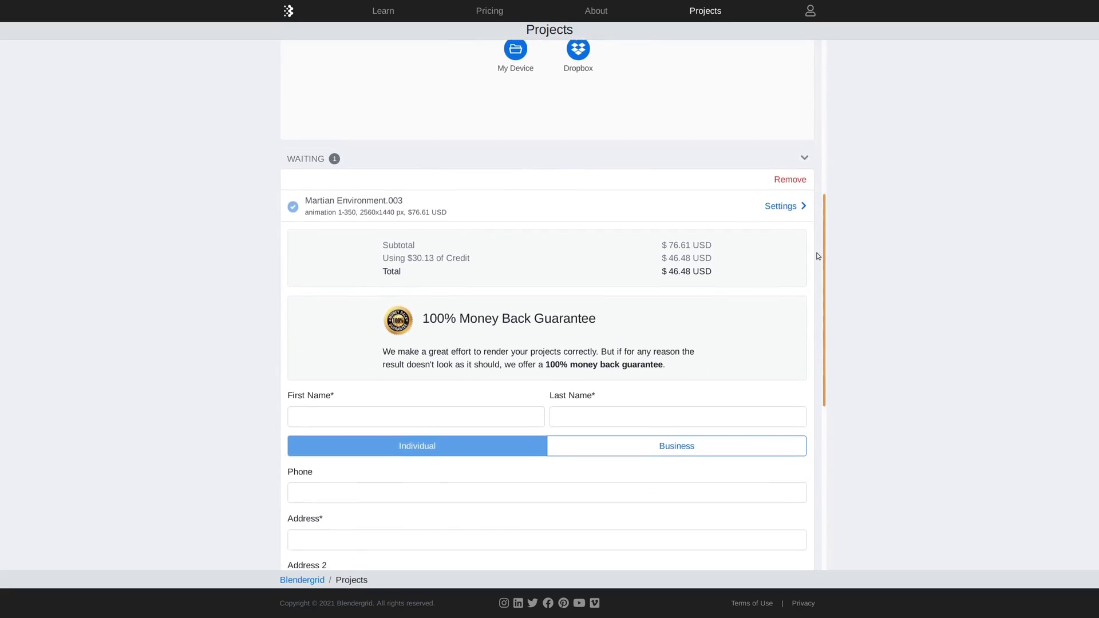
click(781, 174)
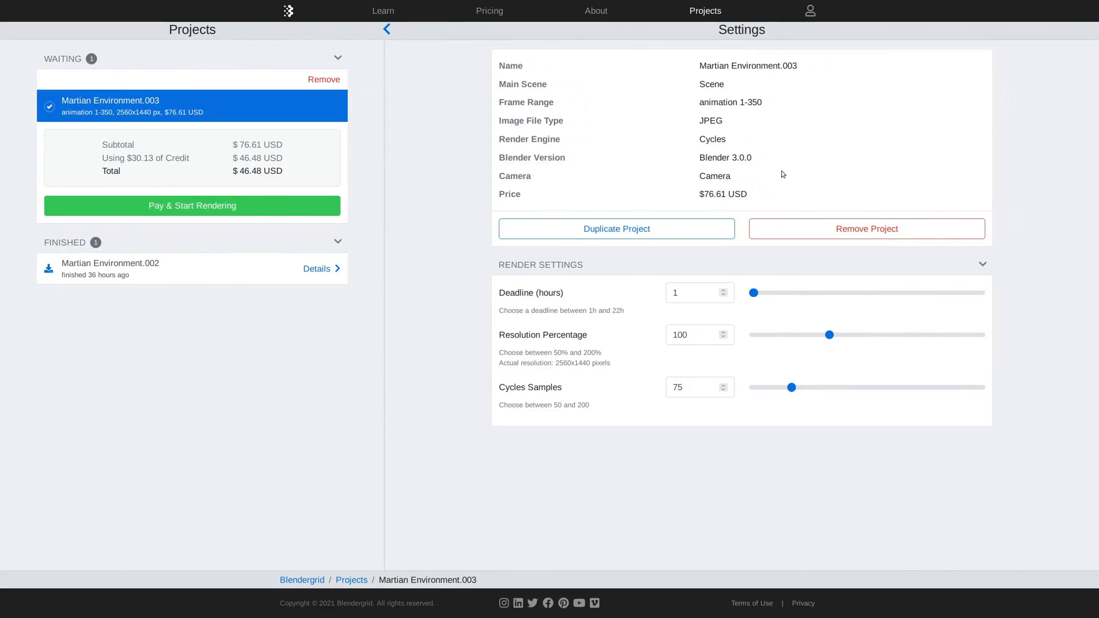
drag(846, 200, 757, 202)
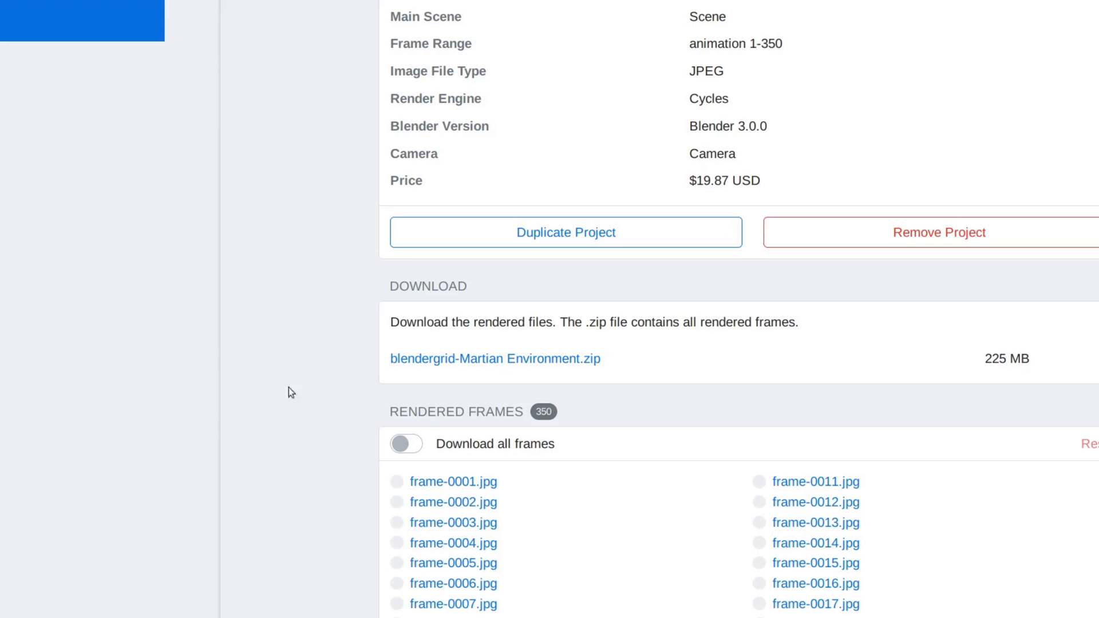
Download blendergrid-Martian Environment.zip, switch to Blender and start adding a strip to the empty Video Sequencer
click(494, 359)
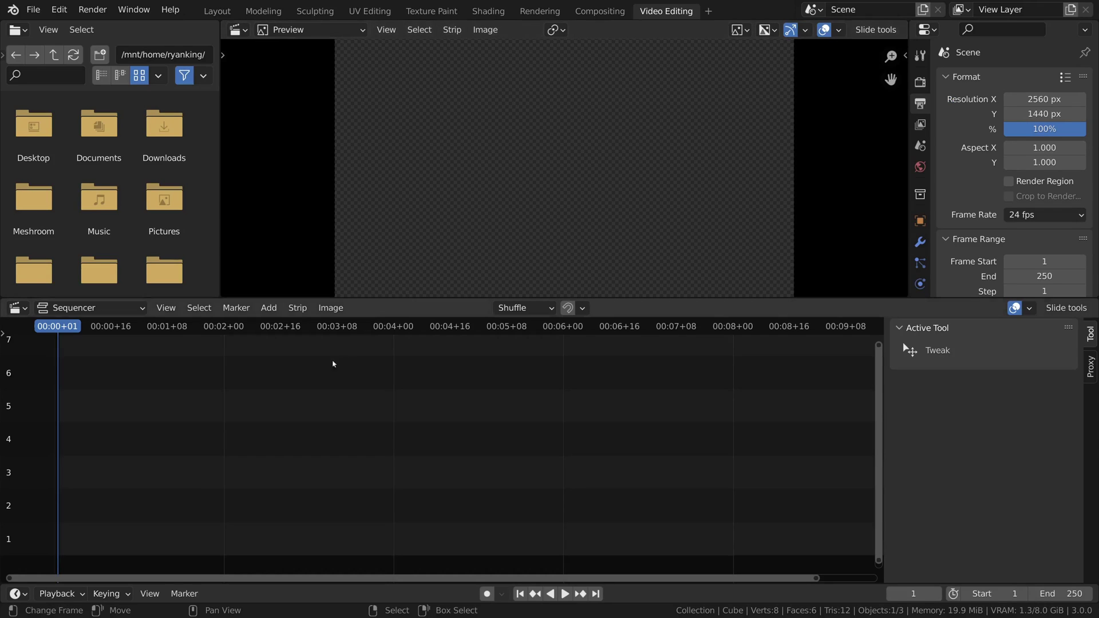
key(shift+a)
click(237, 438)
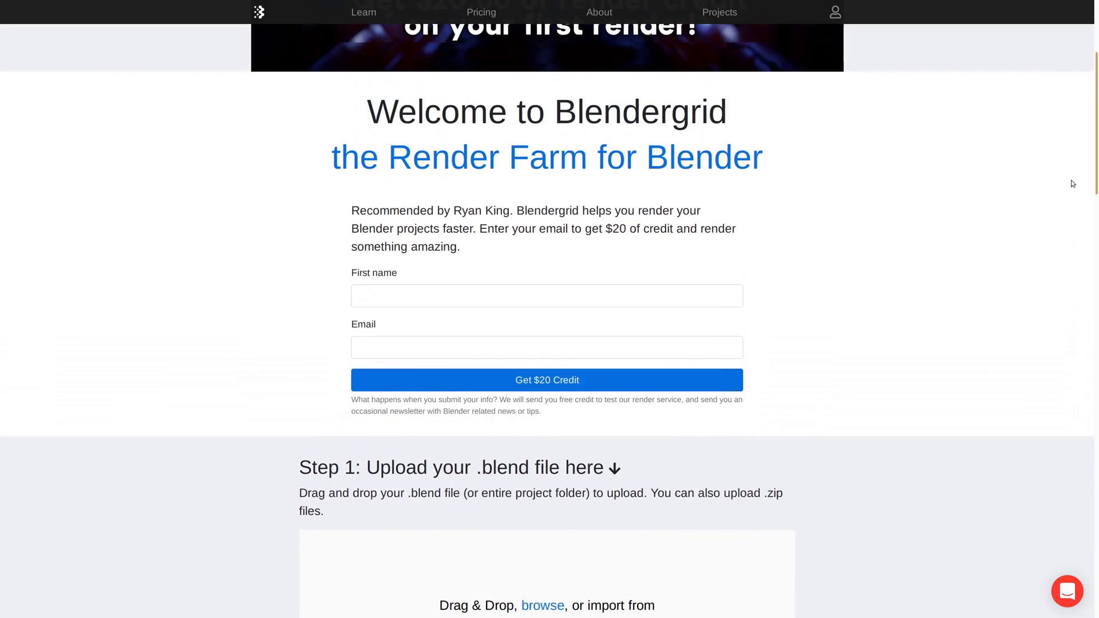
scroll(1073, 183, up, 4)
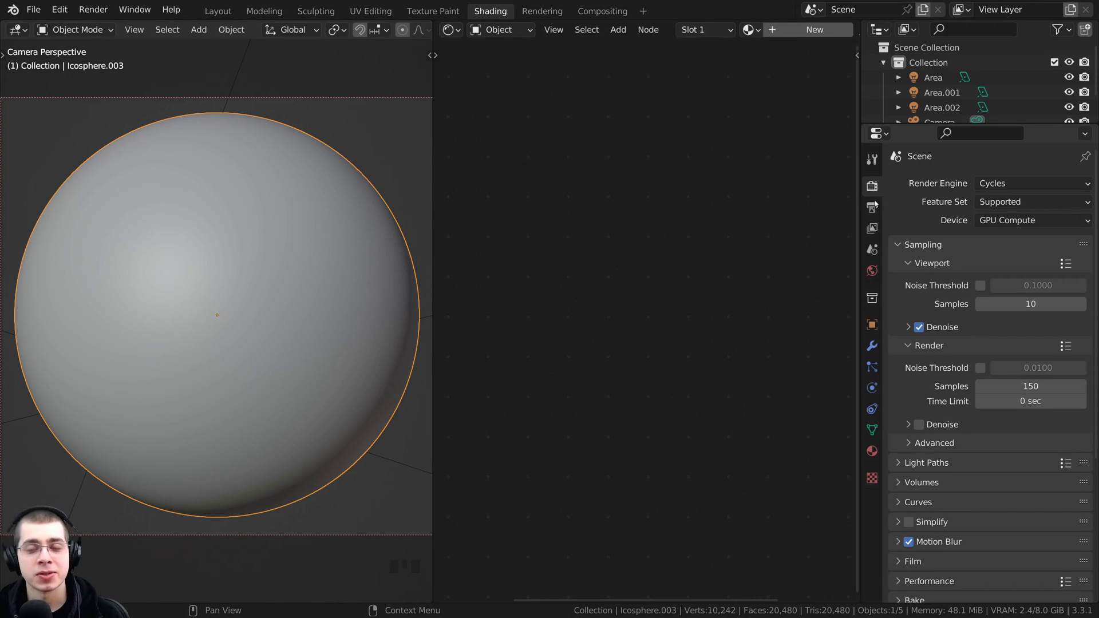
click(993, 183)
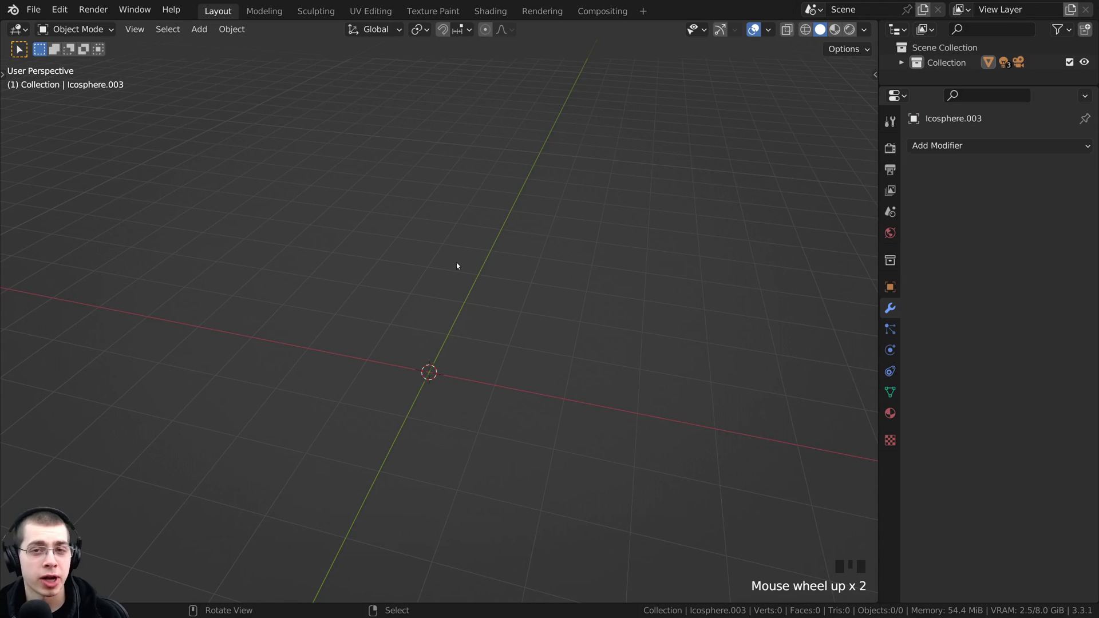
Add an ico sphere mesh at the centre of the scene
shift+middle_drag(479, 241, 368, 322)
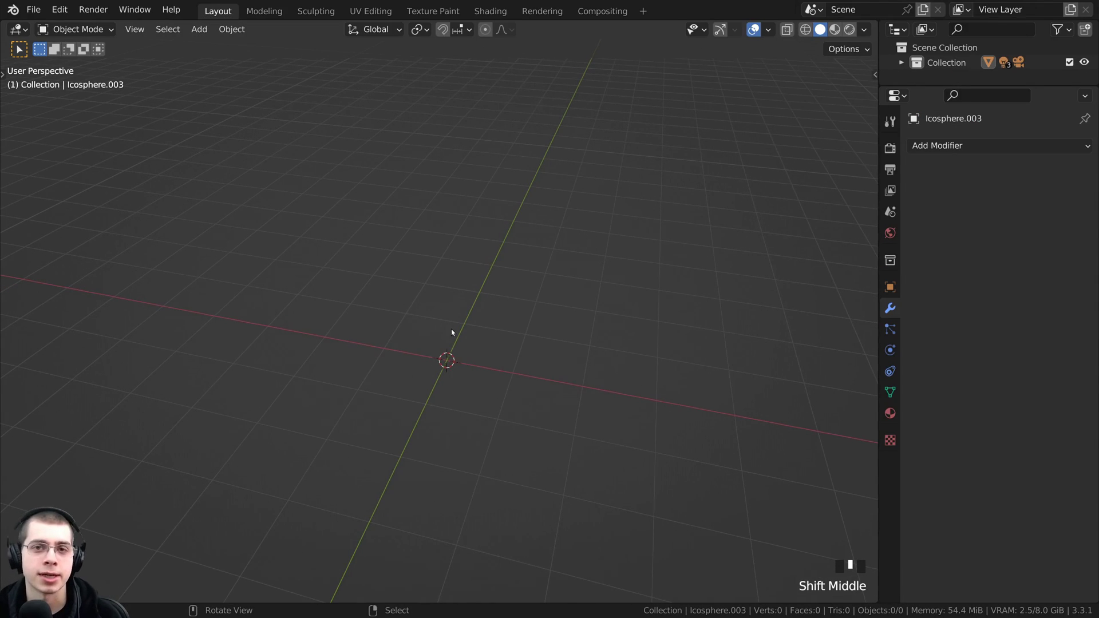
middle_drag(479, 279, 452, 221)
key(shift+a)
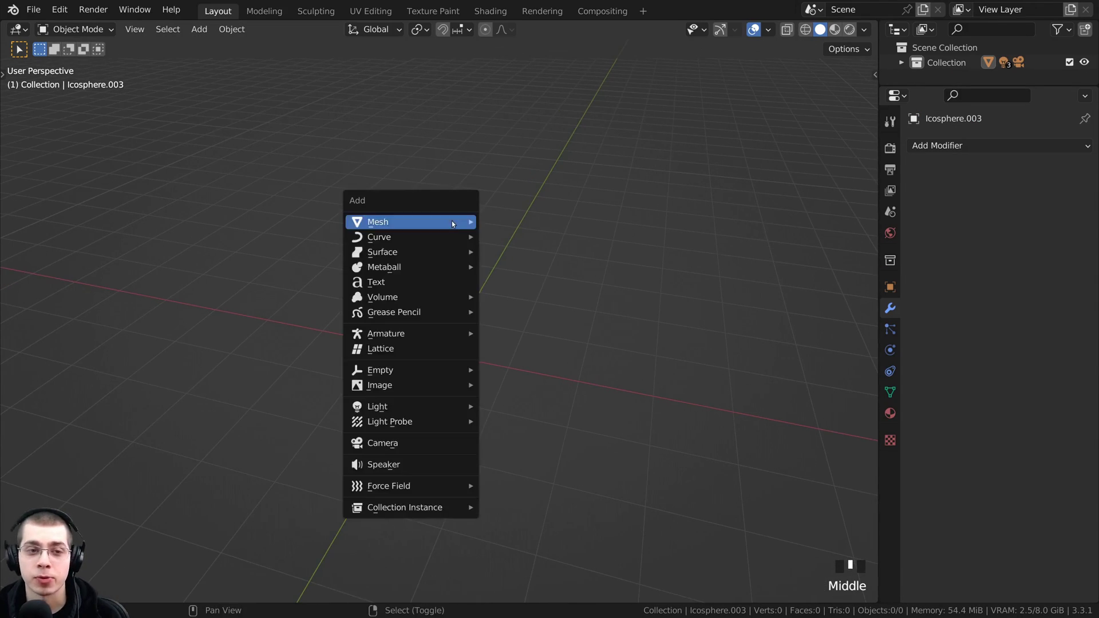
mouse_move(460, 223)
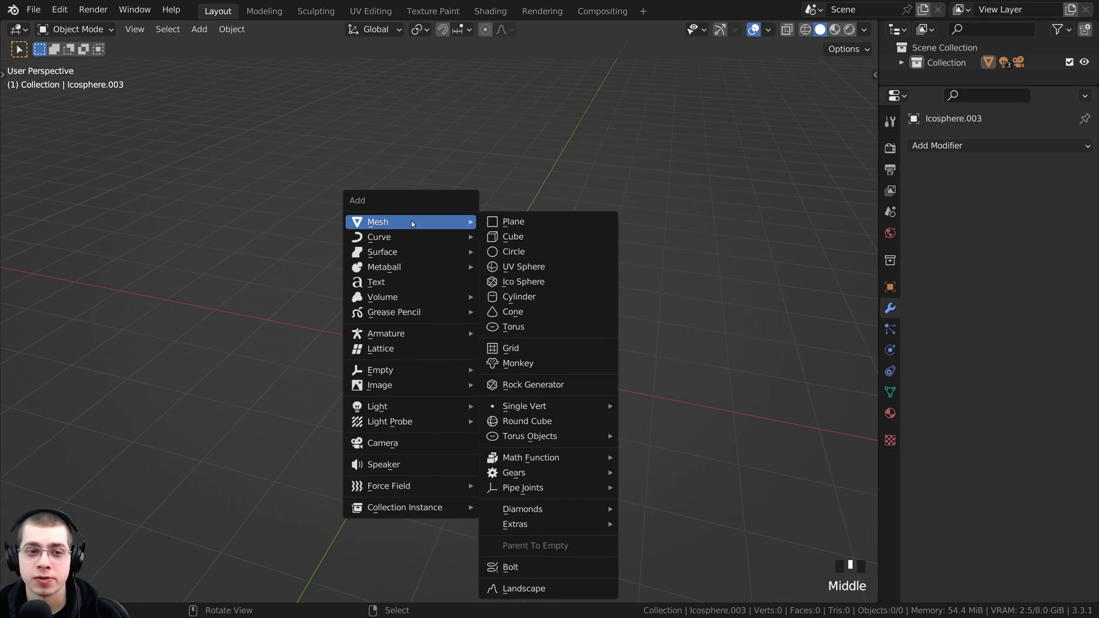
click(524, 282)
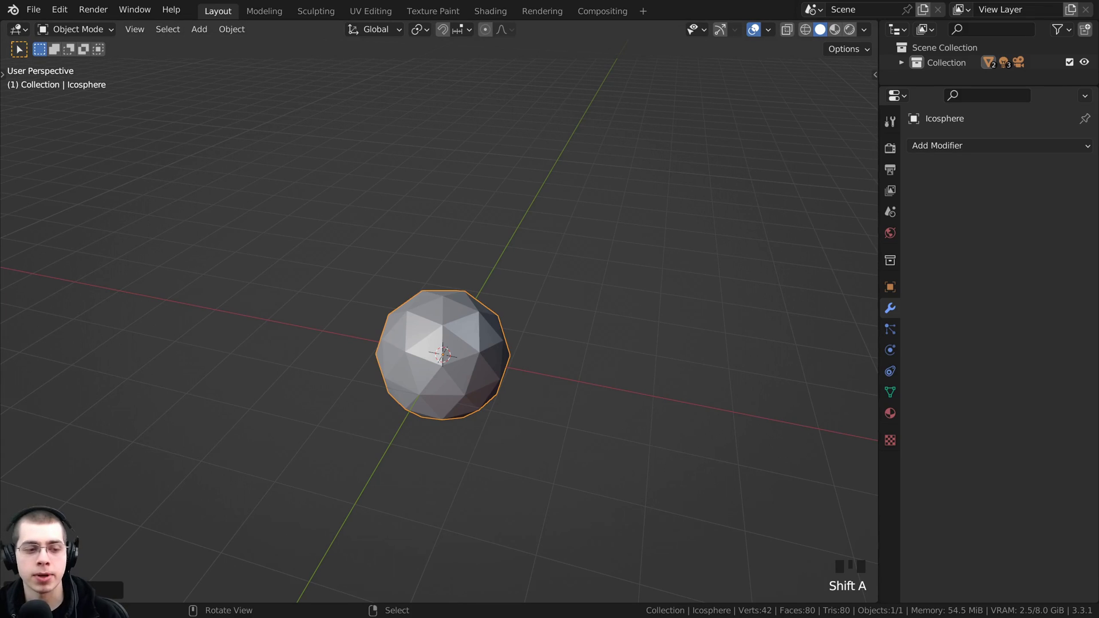
Set the new ico sphere's subdivisions to 6
click(58, 590)
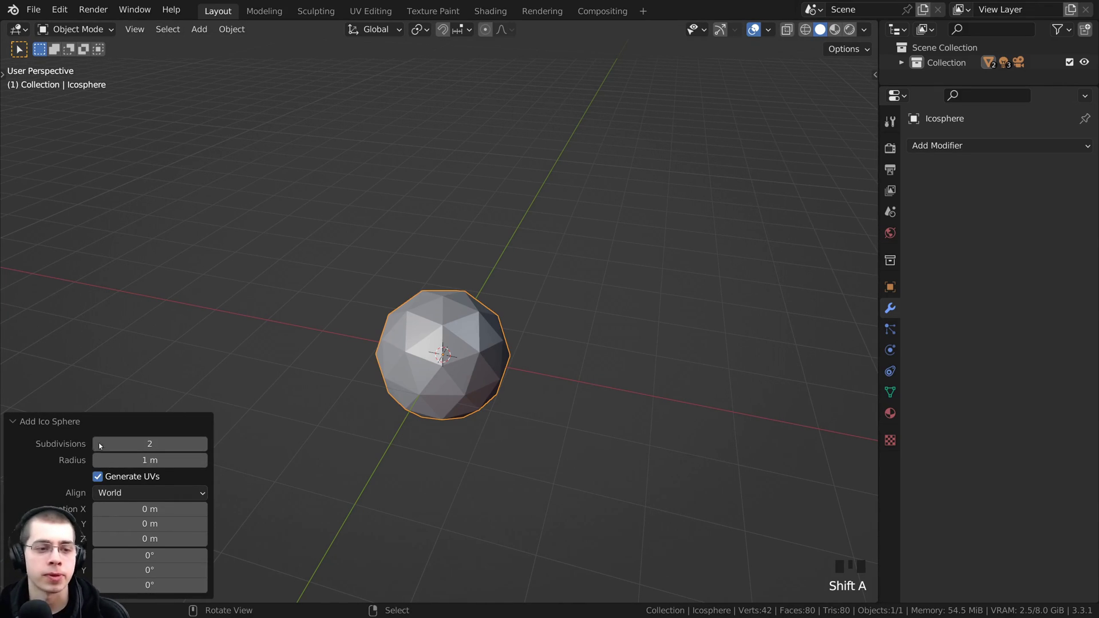
click(204, 444)
click(204, 443)
click(204, 444)
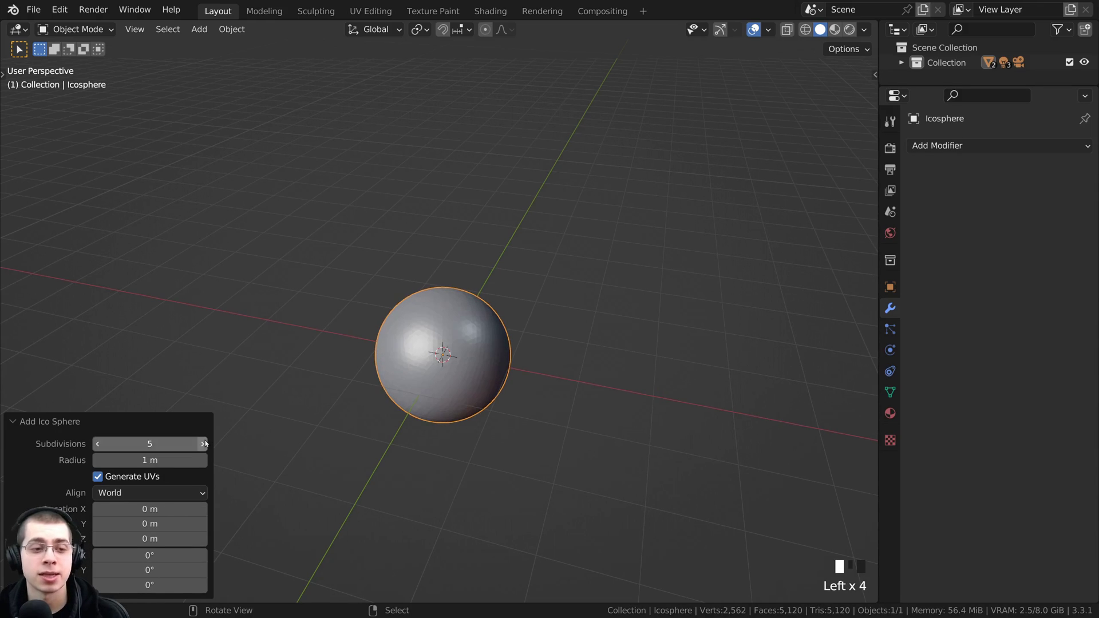
click(204, 443)
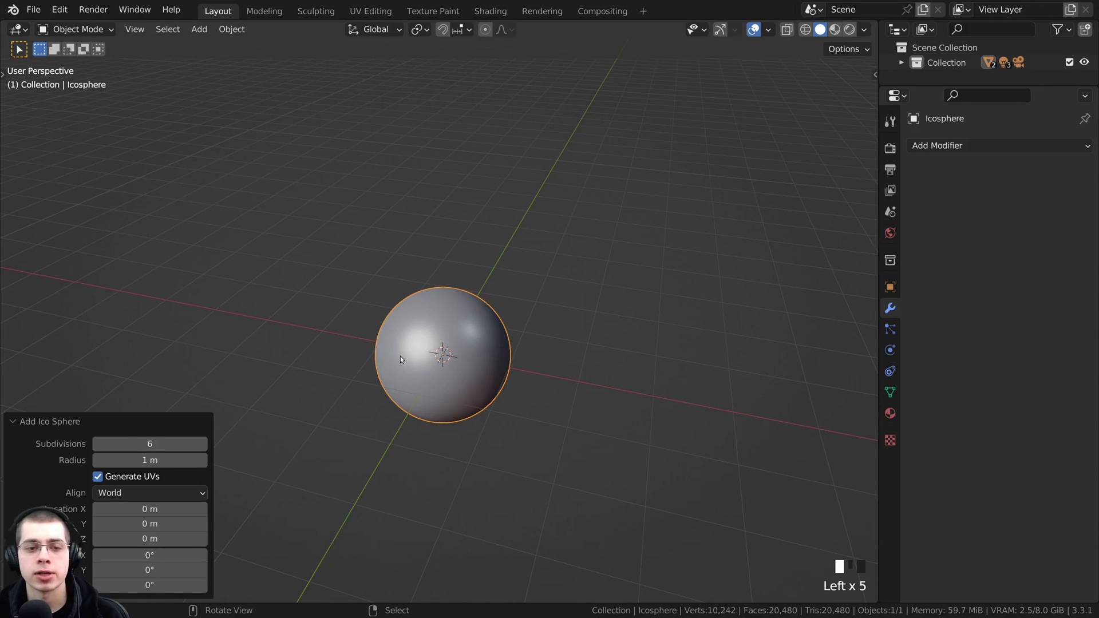
Examine the ico sphere's mesh density in Edit Mode and return to Object Mode
scroll(401, 360, up, 3)
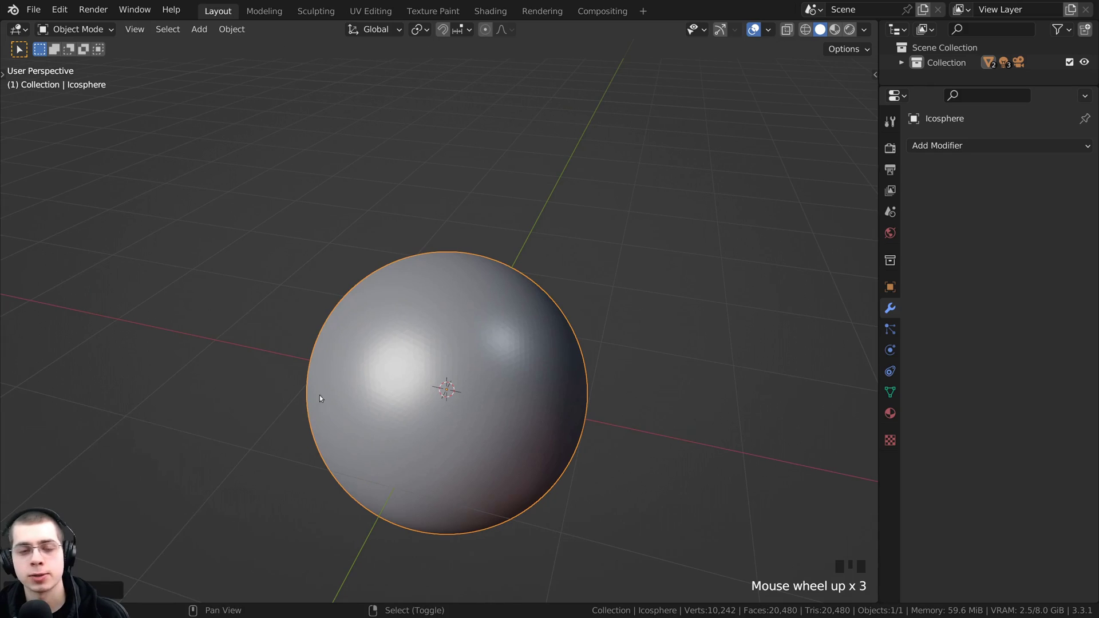
scroll(317, 195, up, 1)
key(Tab)
scroll(273, 187, up, 1)
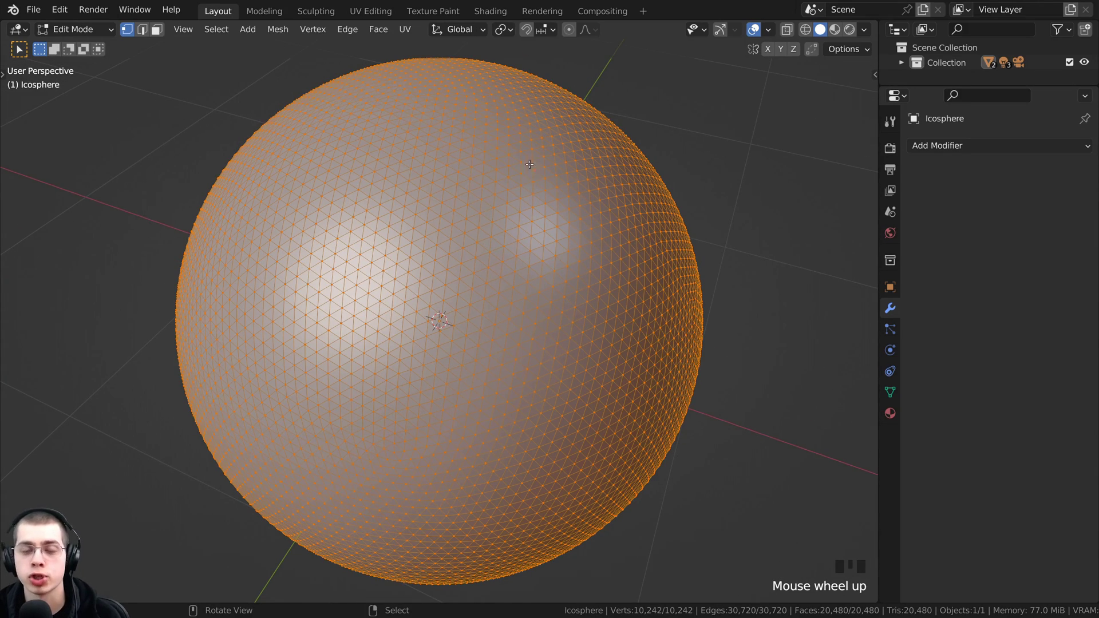
middle_drag(529, 164, 489, 127)
key(Tab)
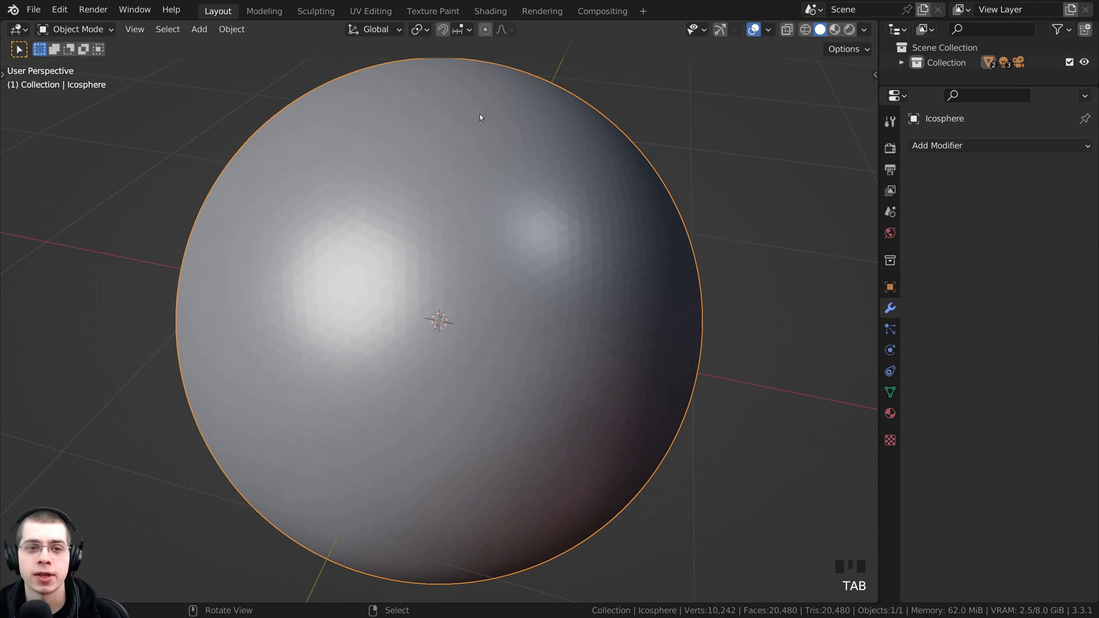
Apply Shade Smooth to the ico sphere
right_click(480, 115)
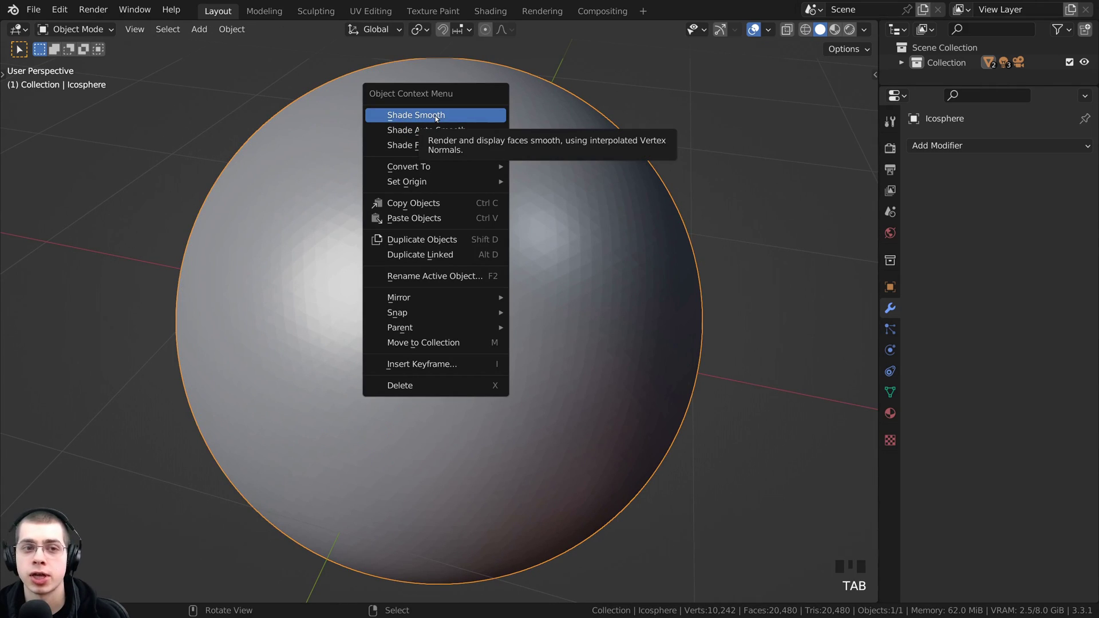
click(436, 117)
scroll(531, 331, down, 3)
scroll(538, 347, up, 1)
middle_drag(537, 348, 513, 322)
scroll(514, 320, up, 1)
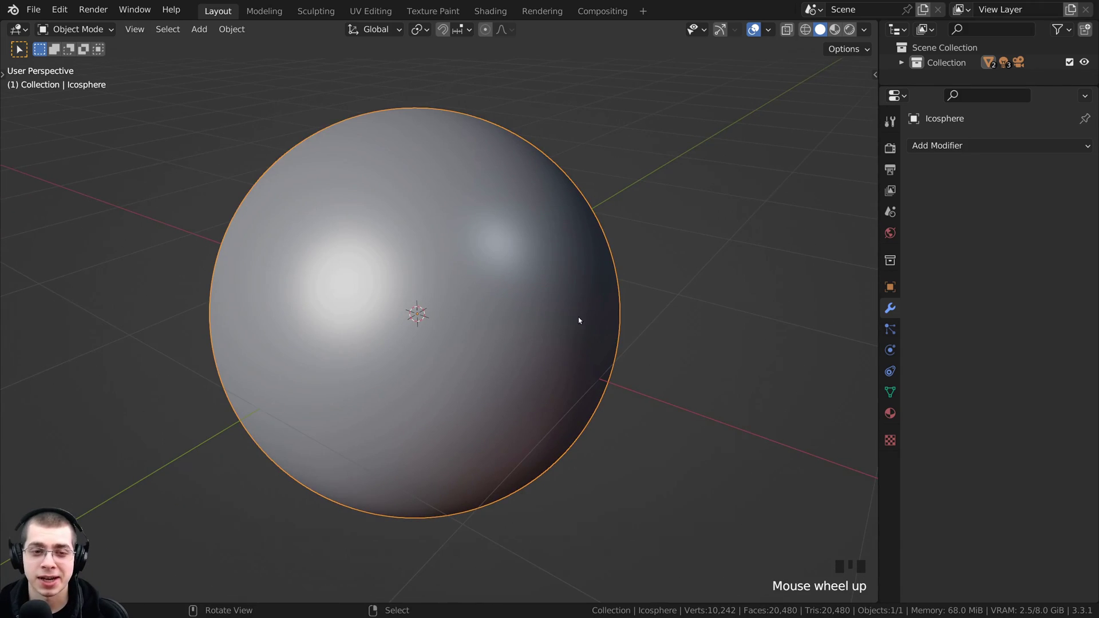
scroll(494, 274, down, 3)
middle_drag(493, 274, 536, 365)
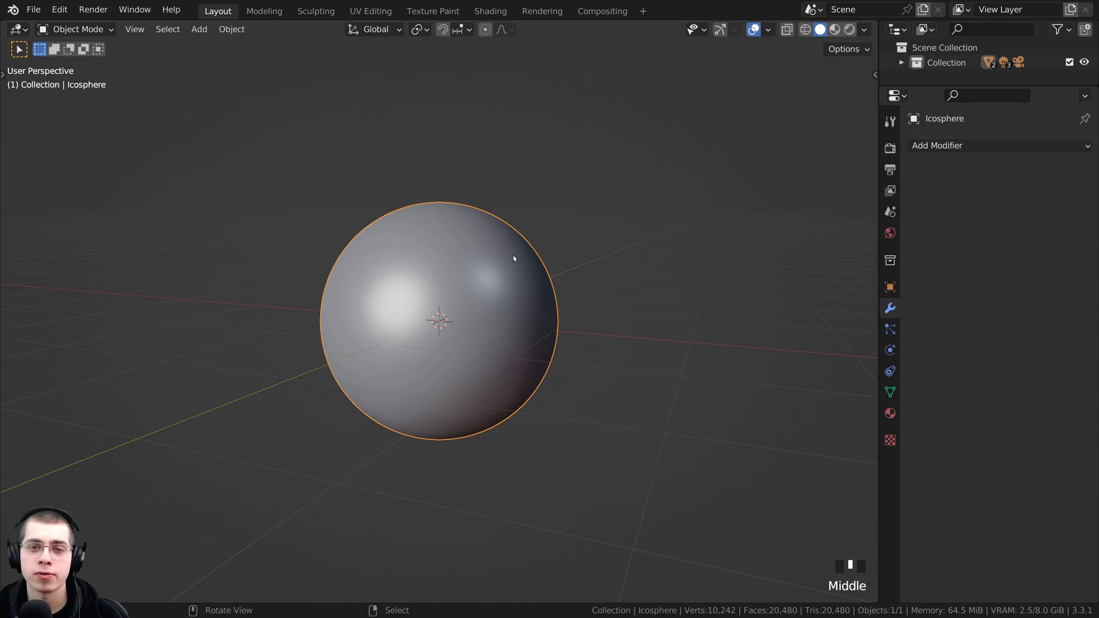
Scale the ico sphere's entire mesh by 0.3 in Edit Mode and return to Object Mode
scroll(482, 288, up, 1)
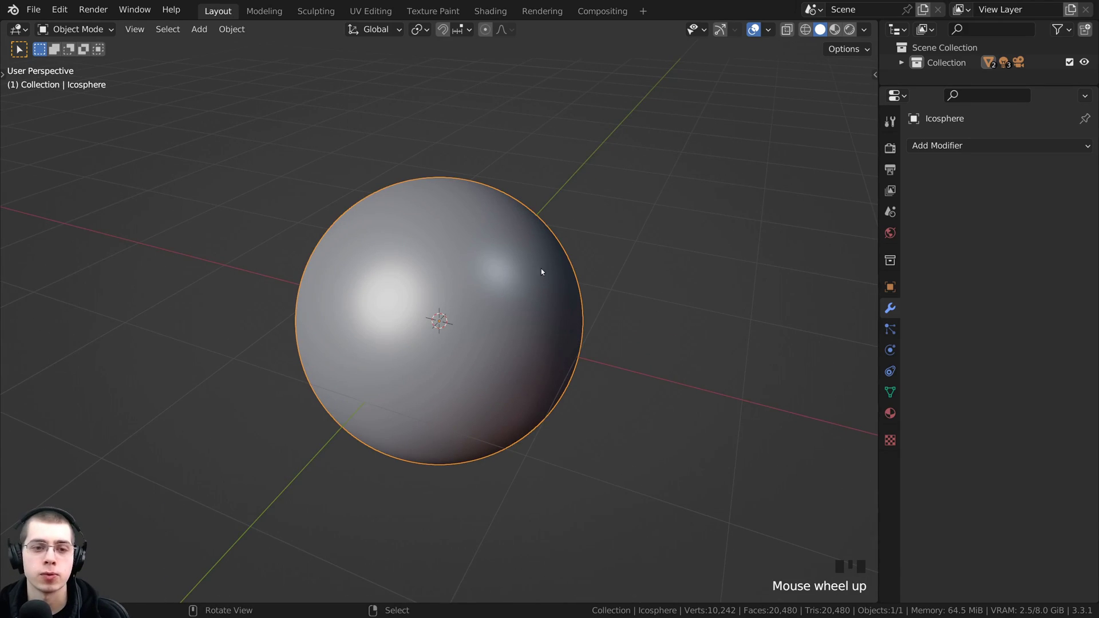
scroll(629, 289, up, 2)
key(Tab)
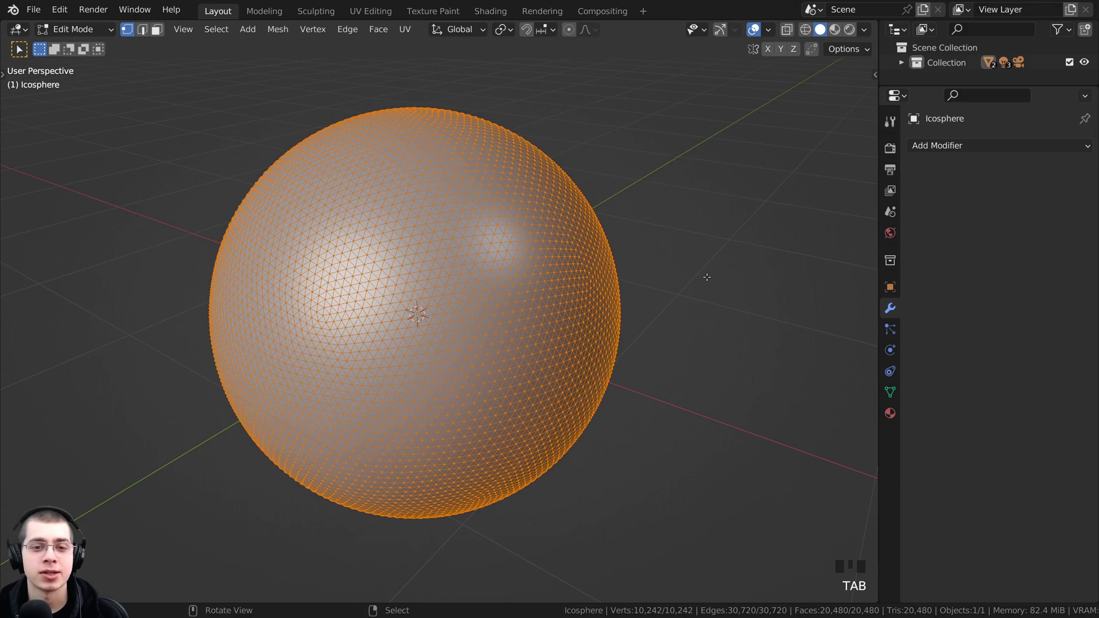
key(a)
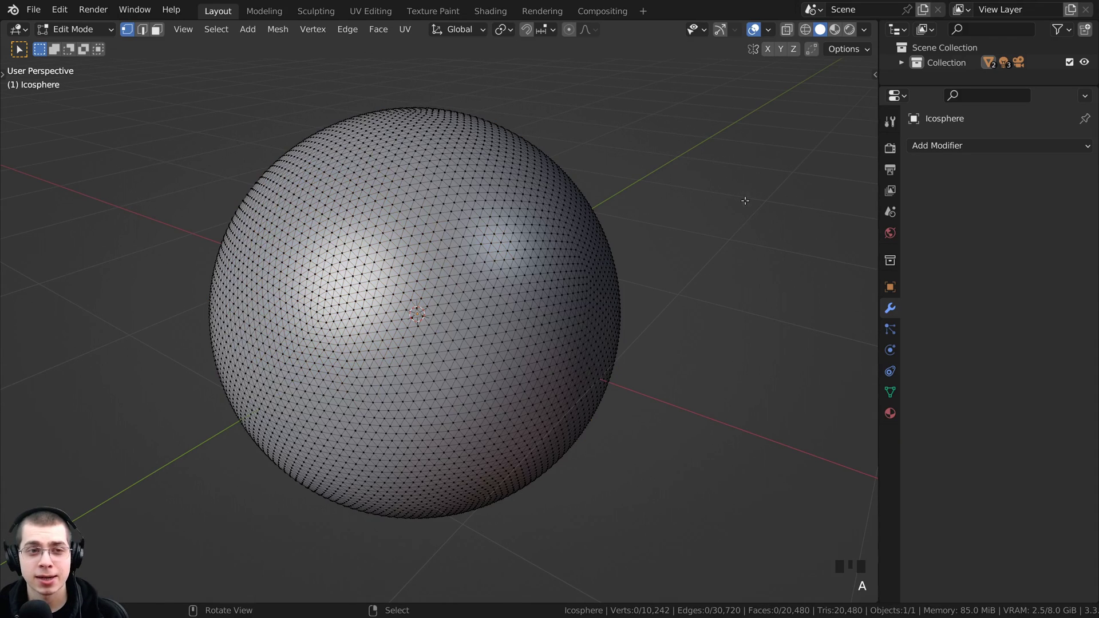
key(a)
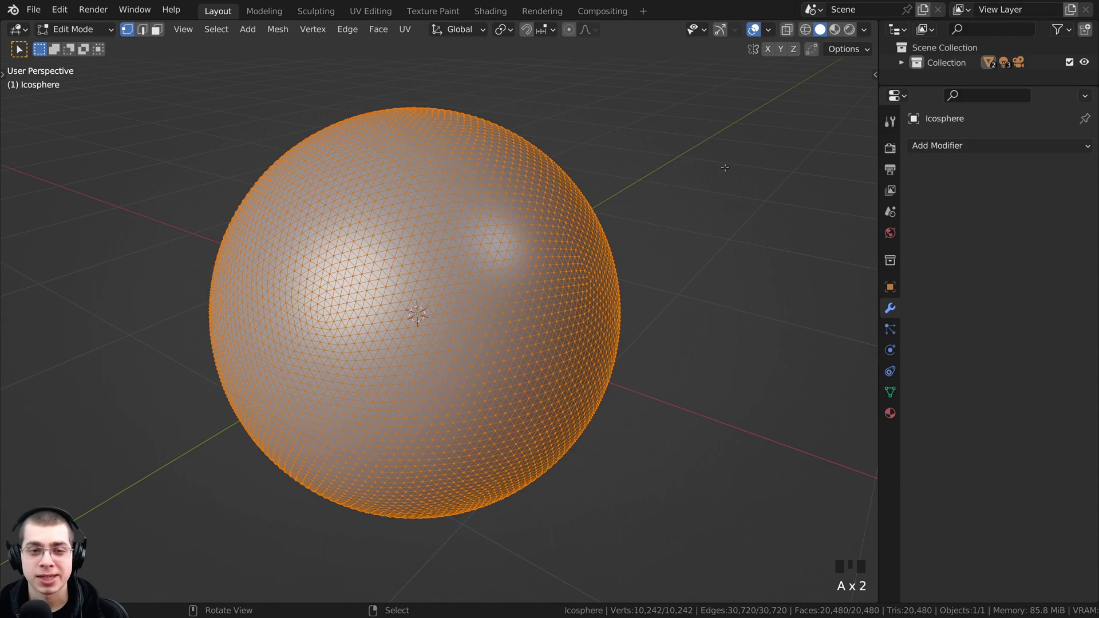
key(s)
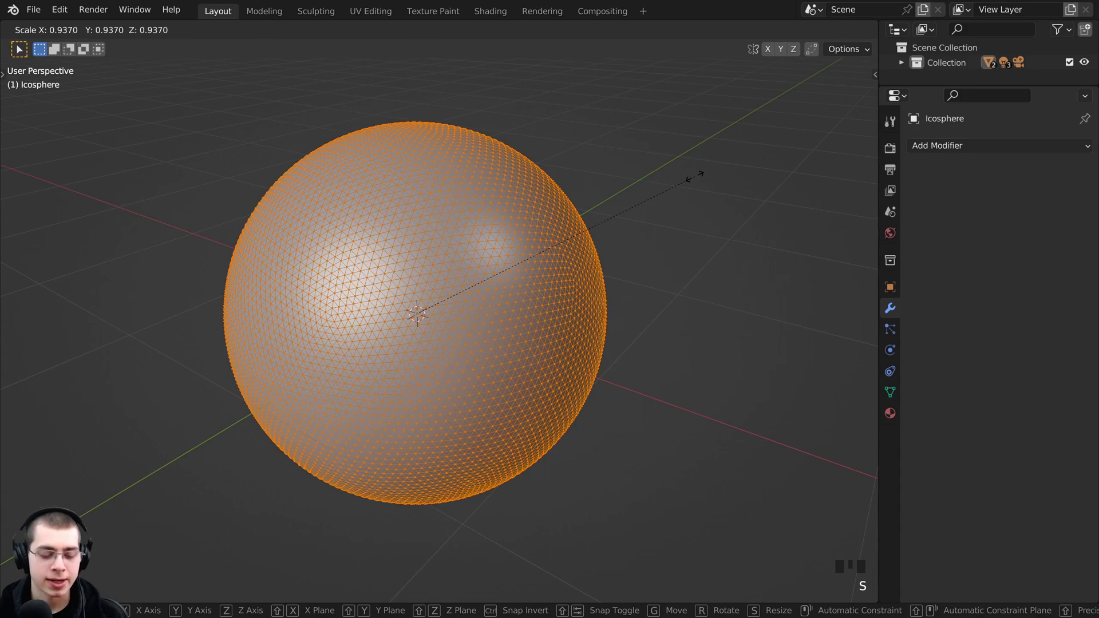
text(0.3)
key(Return)
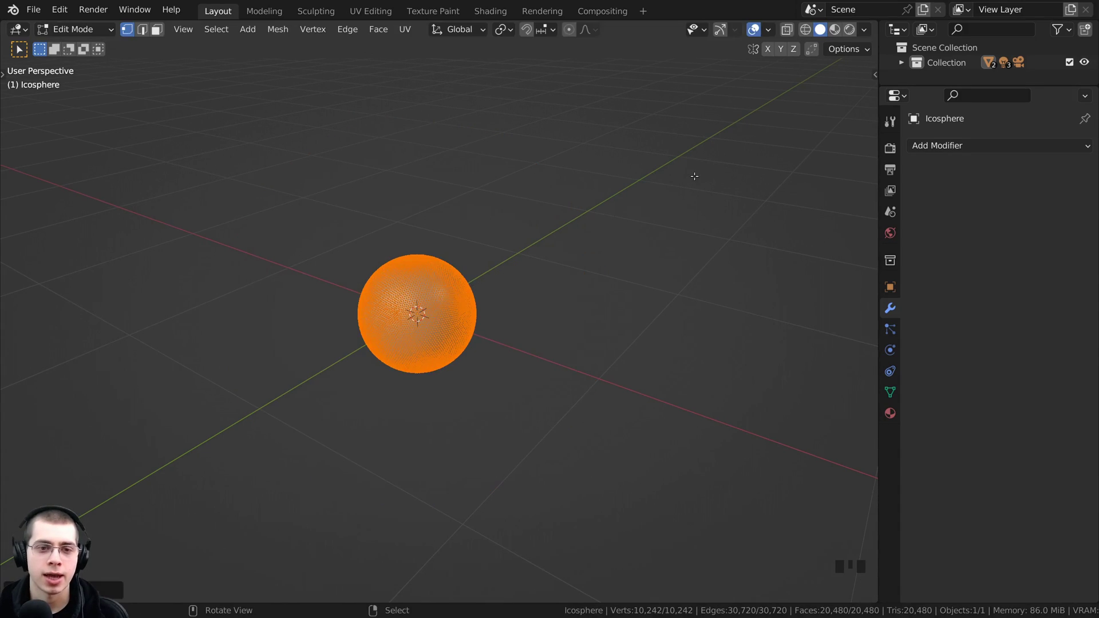
scroll(565, 191, up, 2)
middle_drag(564, 191, 559, 208)
scroll(560, 208, up, 4)
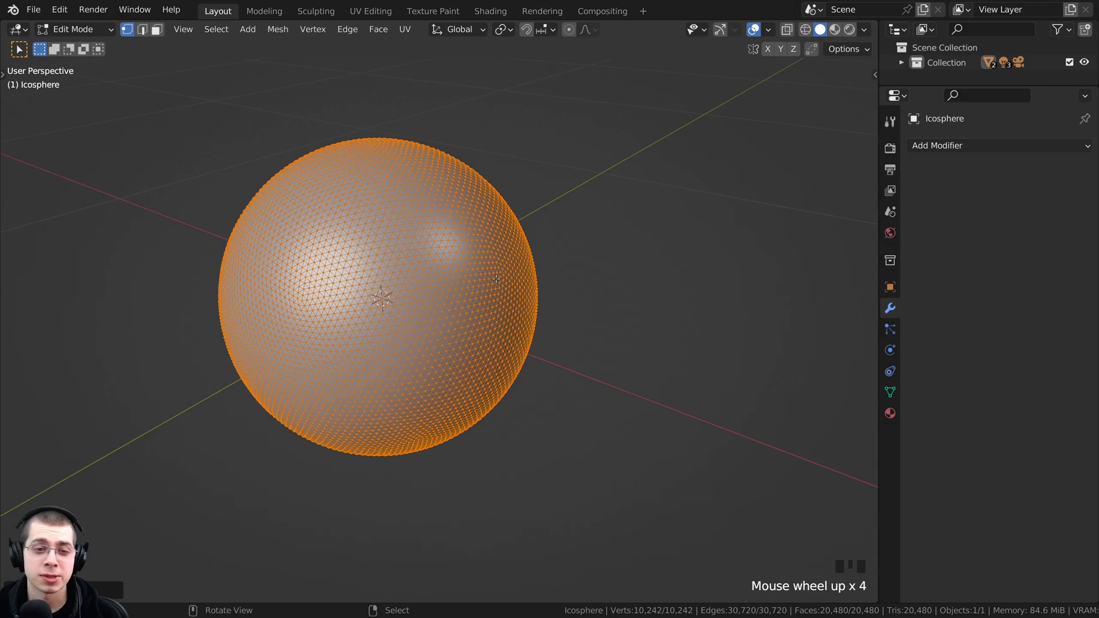
mouse_move(548, 281)
shift+middle_down()
mouse_move(600, 280)
mouse_move(559, 280)
shift+middle_up()
scroll(563, 287, up, 1)
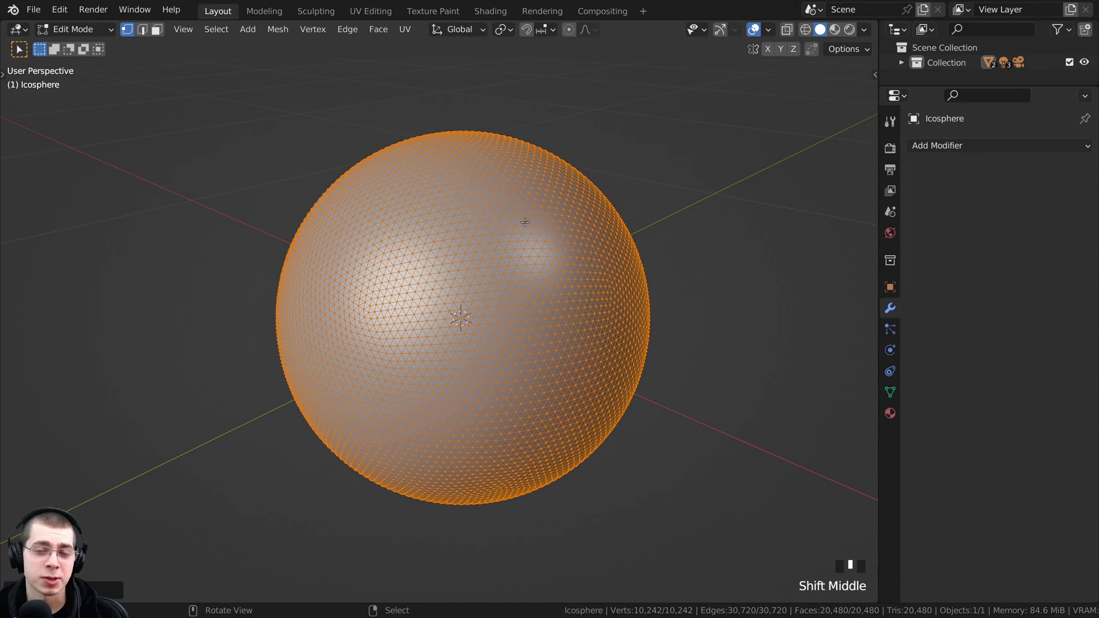
middle_drag(522, 226, 535, 191)
key(Tab)
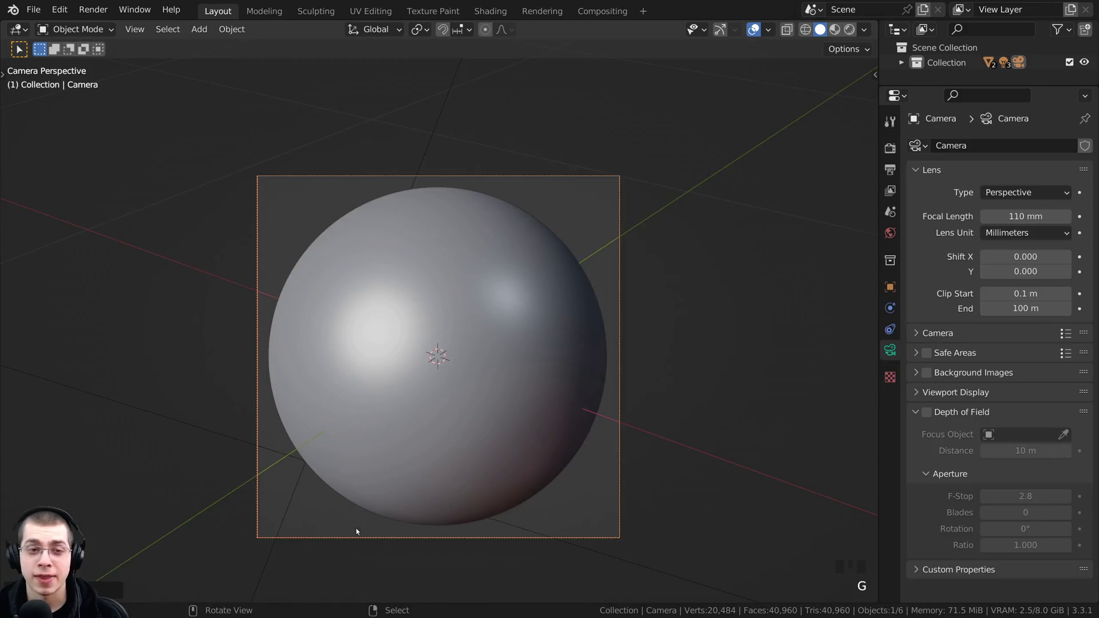
Inspect the camera's placement relative to the ico sphere and return to the camera view
middle_drag(483, 400, 584, 382)
scroll(565, 351, down, 3)
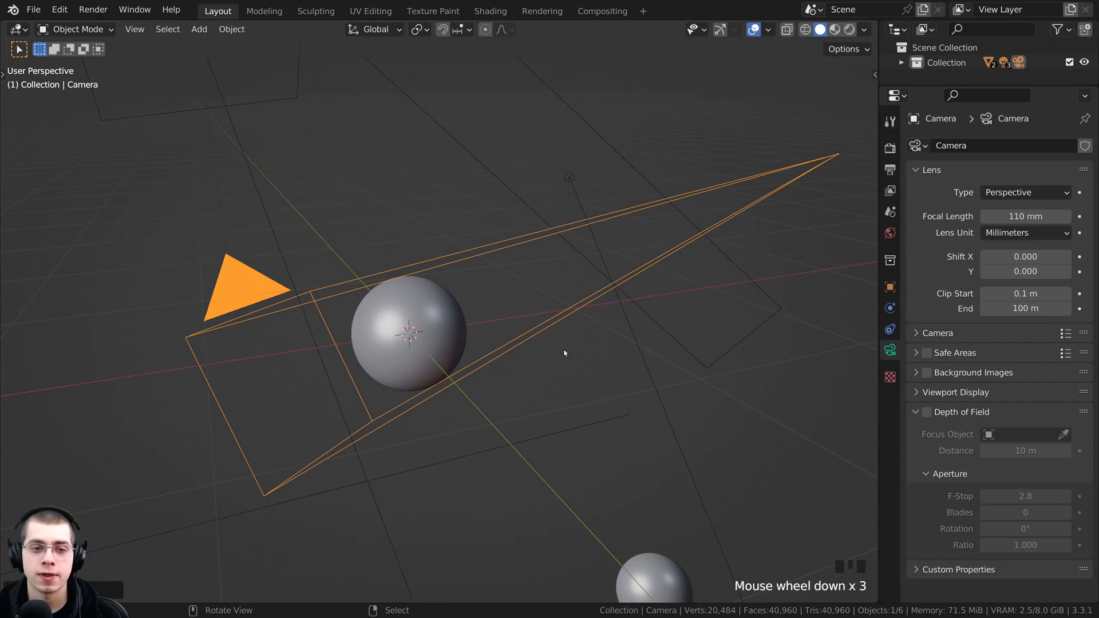
key(KP_Decimal)
key(KP_0)
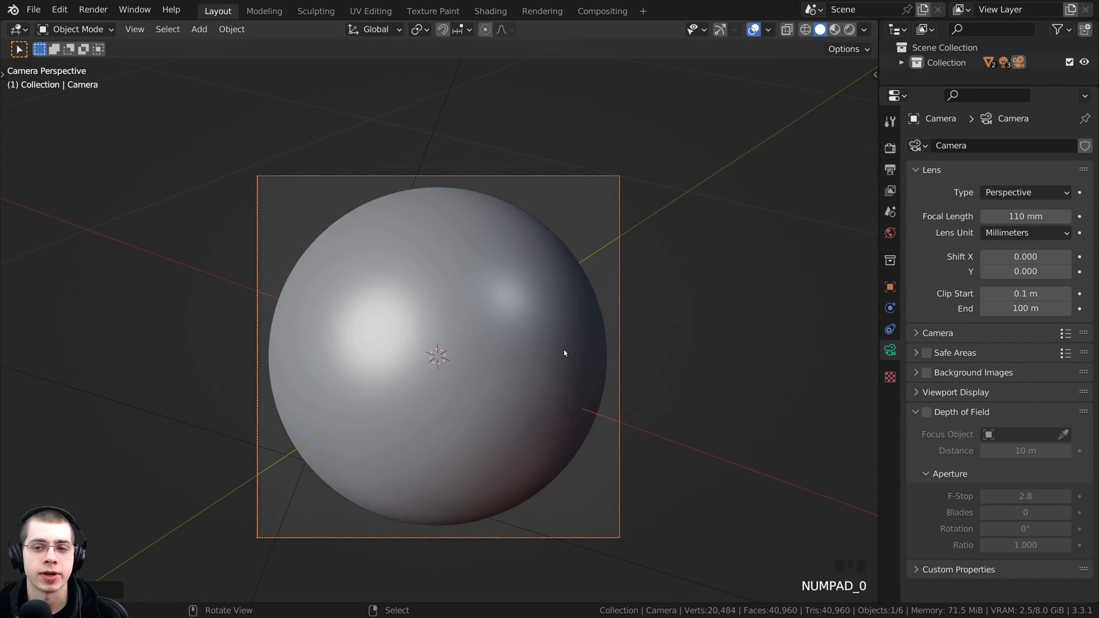
Deselect all objects and show the World settings with the skylit_garage_1k.hdr.001 environment in a widened properties editor
scroll(808, 320, up, 1)
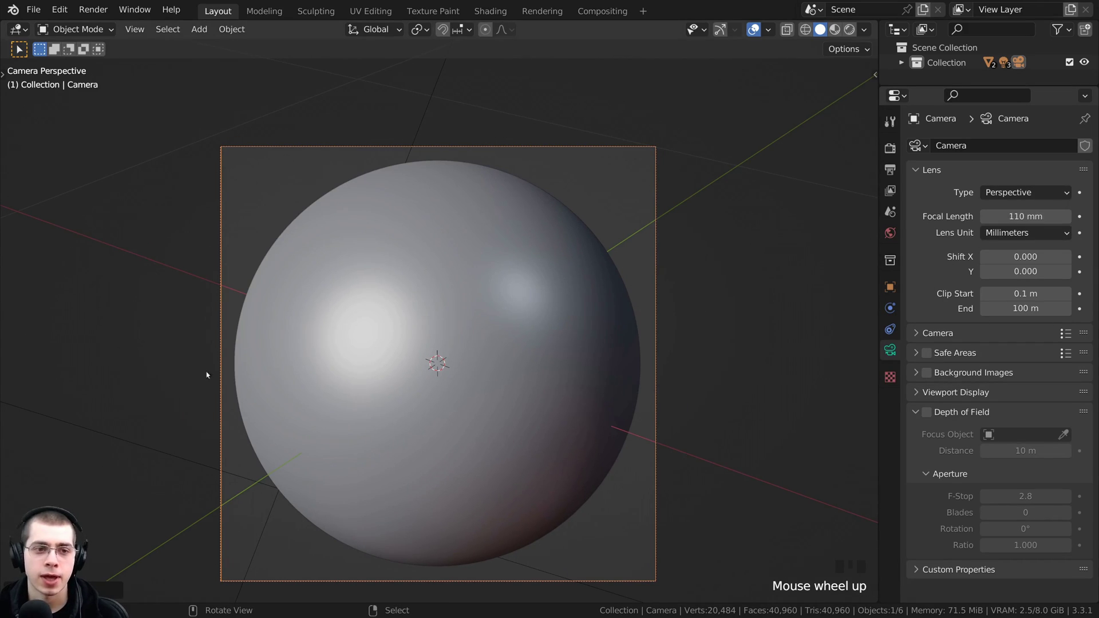
shift+middle_drag(621, 441, 627, 403)
key(a)
shift+middle_drag(541, 415, 548, 412)
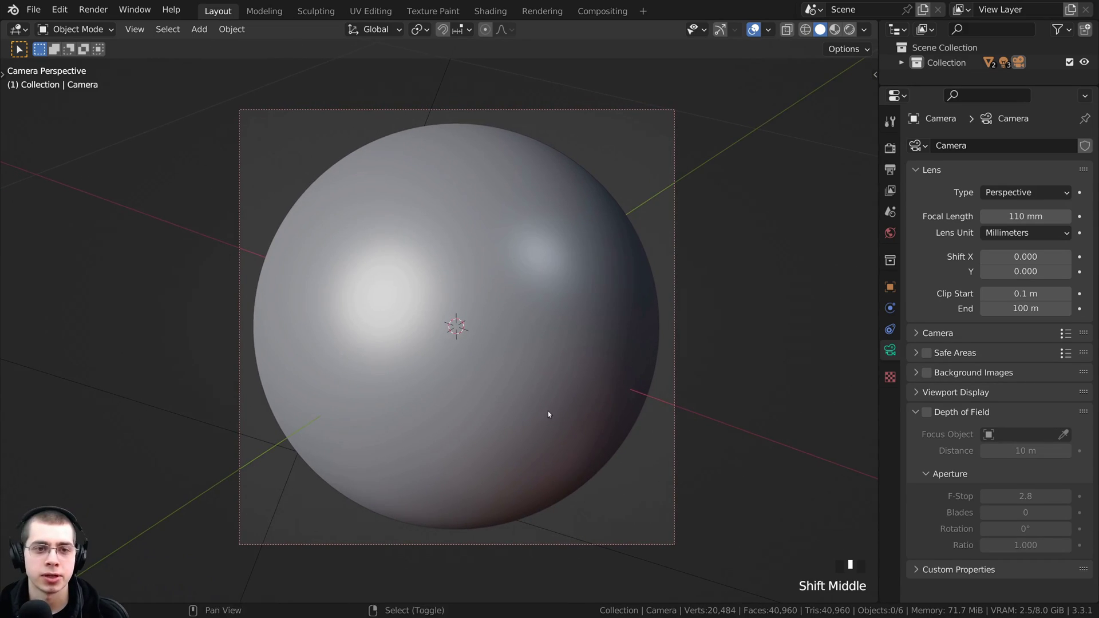
scroll(548, 411, up, 3)
click(889, 232)
drag(879, 247, 813, 260)
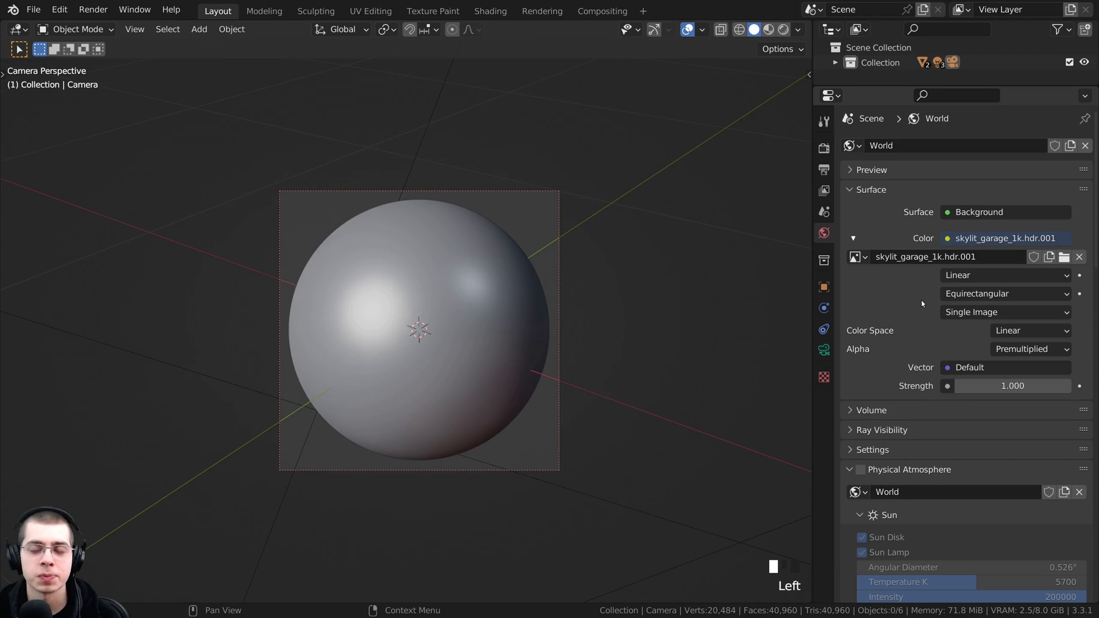
Set the viewport shading to Rendered in the camera view
scroll(570, 400, up, 1)
key(z)
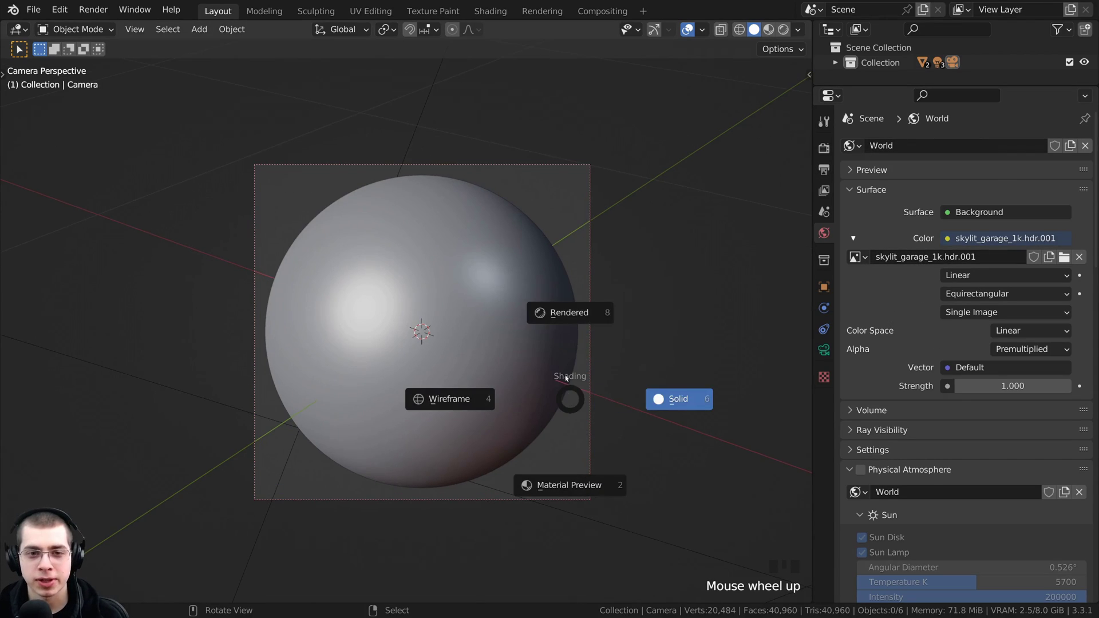
click(565, 321)
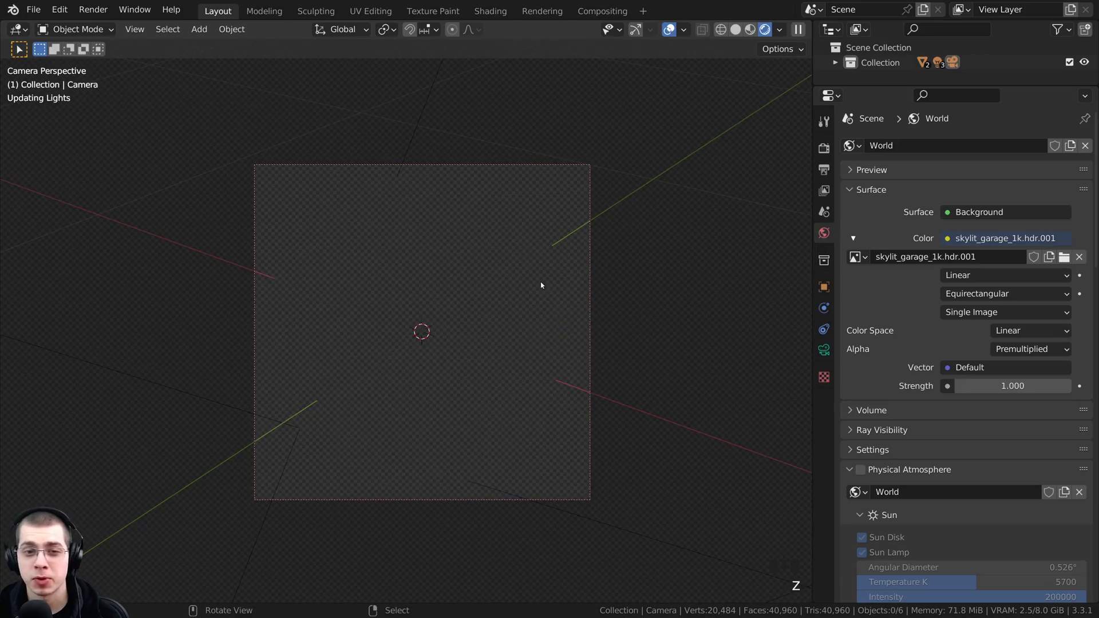
Examine the scene around the sphere in rendered shading, including the square area light above it
scroll(250, 290, down, 3)
middle_drag(251, 290, 336, 228)
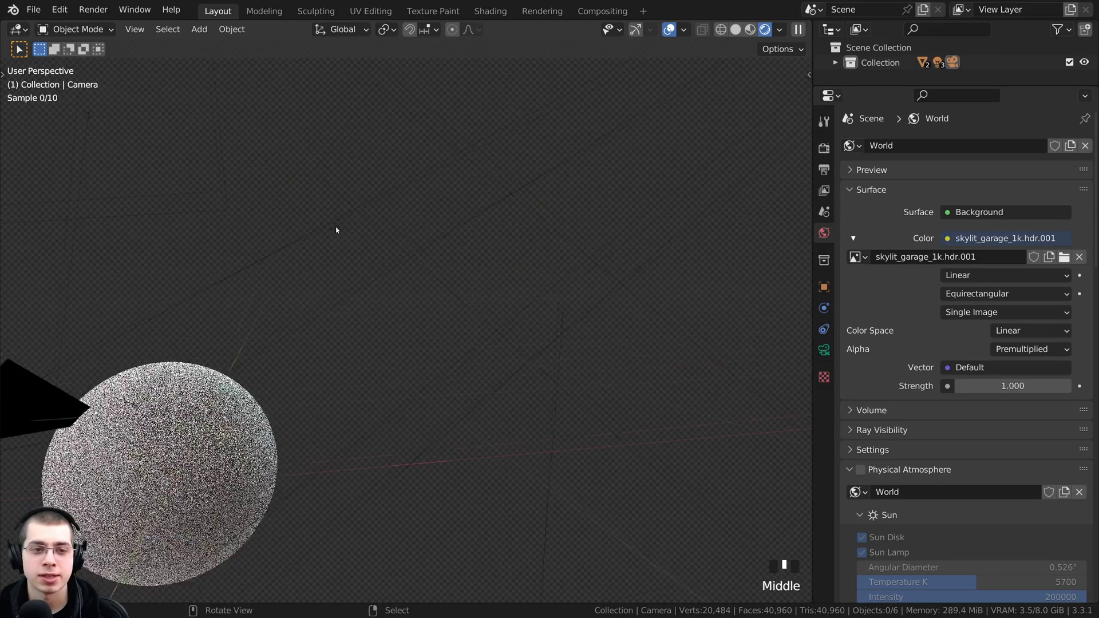
scroll(321, 410, down, 2)
middle_drag(321, 410, 316, 414)
key(KP_0)
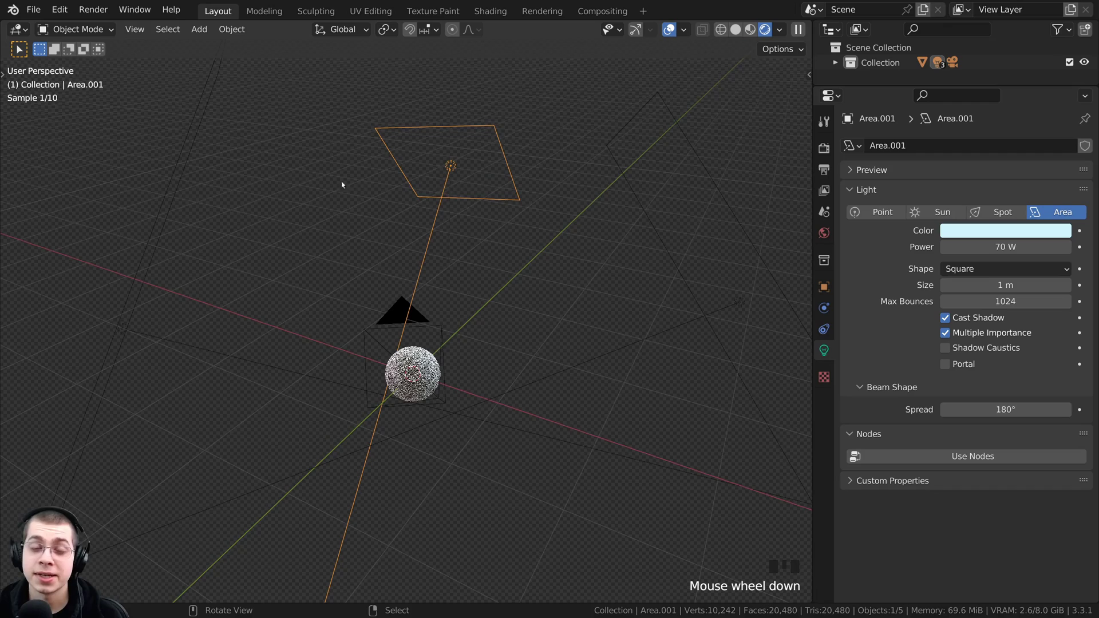
scroll(290, 302, down, 1)
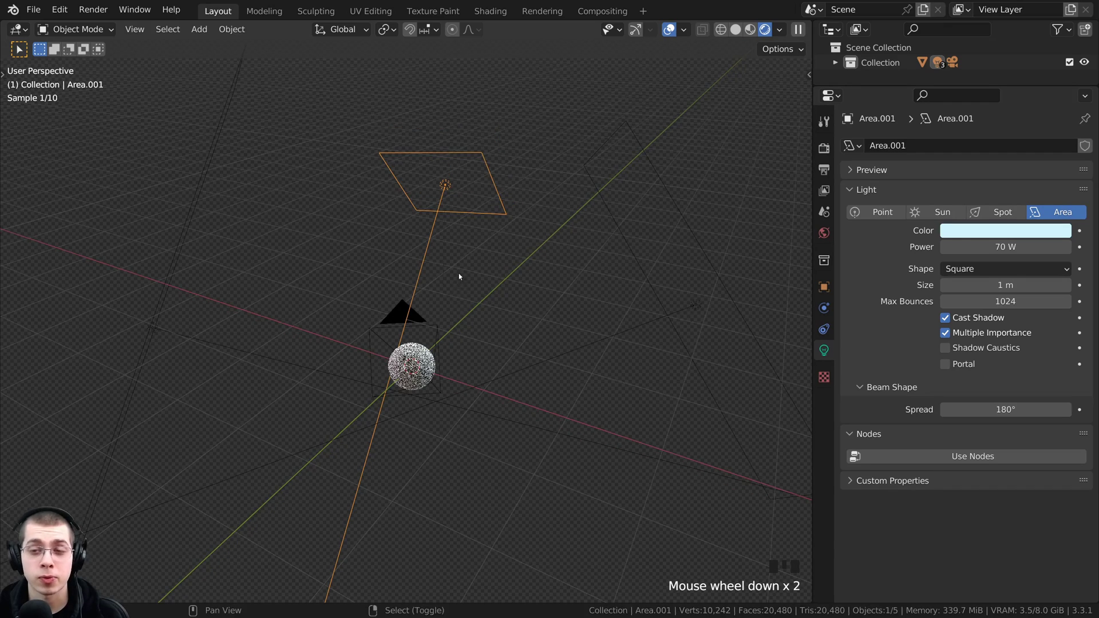
shift+middle_drag(462, 277, 463, 194)
Look up the Area light among the objects that can be added to the scene
key(shift+a)
mouse_move(423, 98)
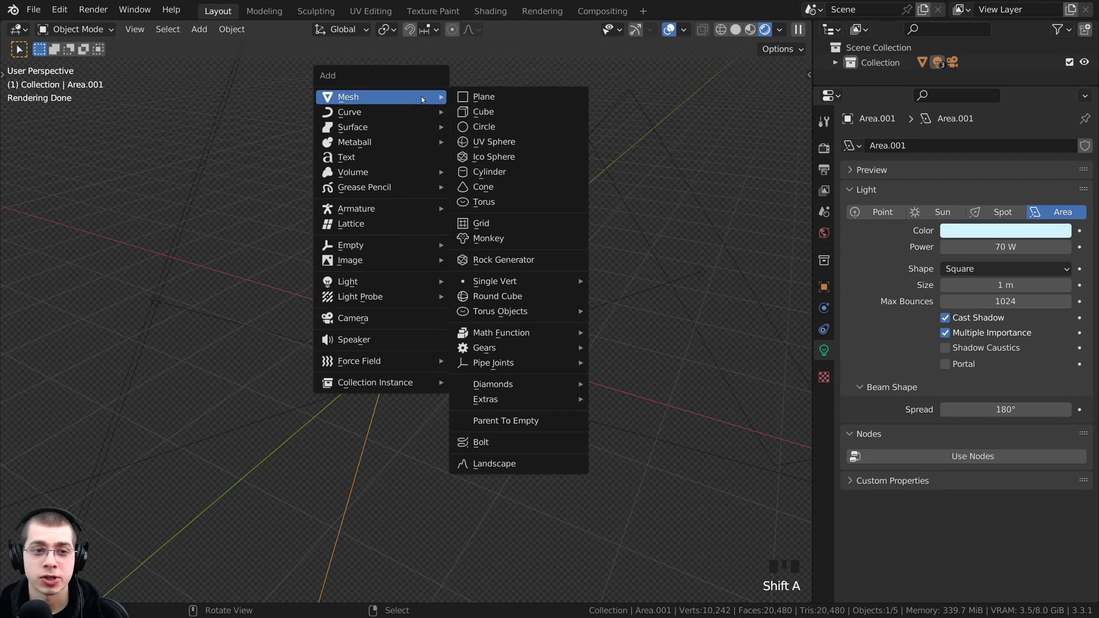
mouse_move(435, 282)
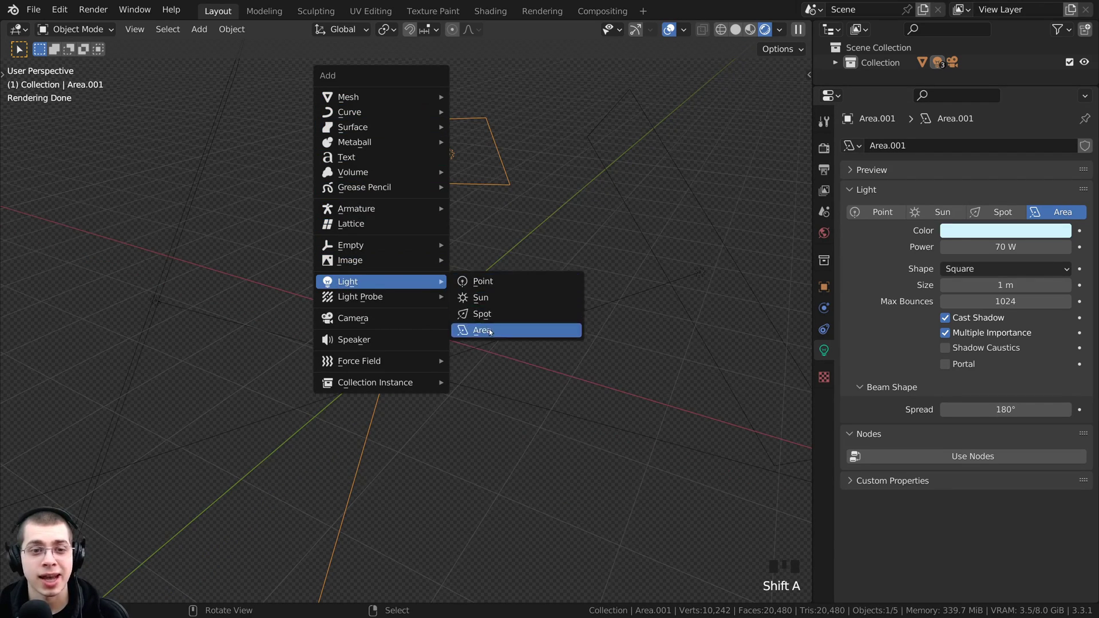
Examine the placement and colour of the square Area.001 light and the blue rectangular Area light
middle_drag(442, 200, 664, 198)
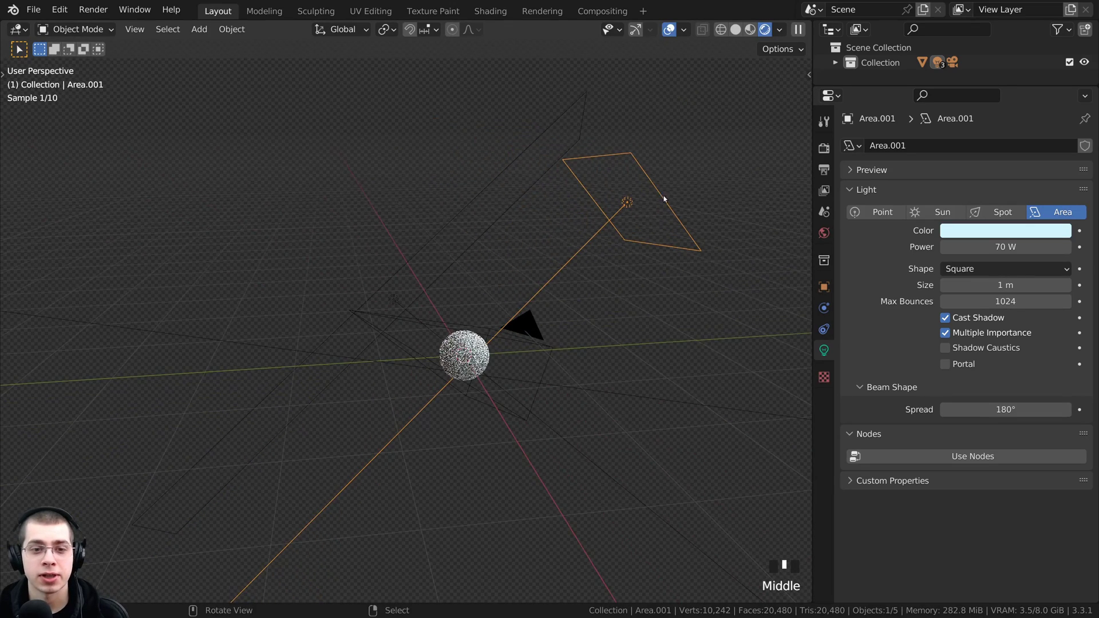
middle_drag(584, 318, 664, 320)
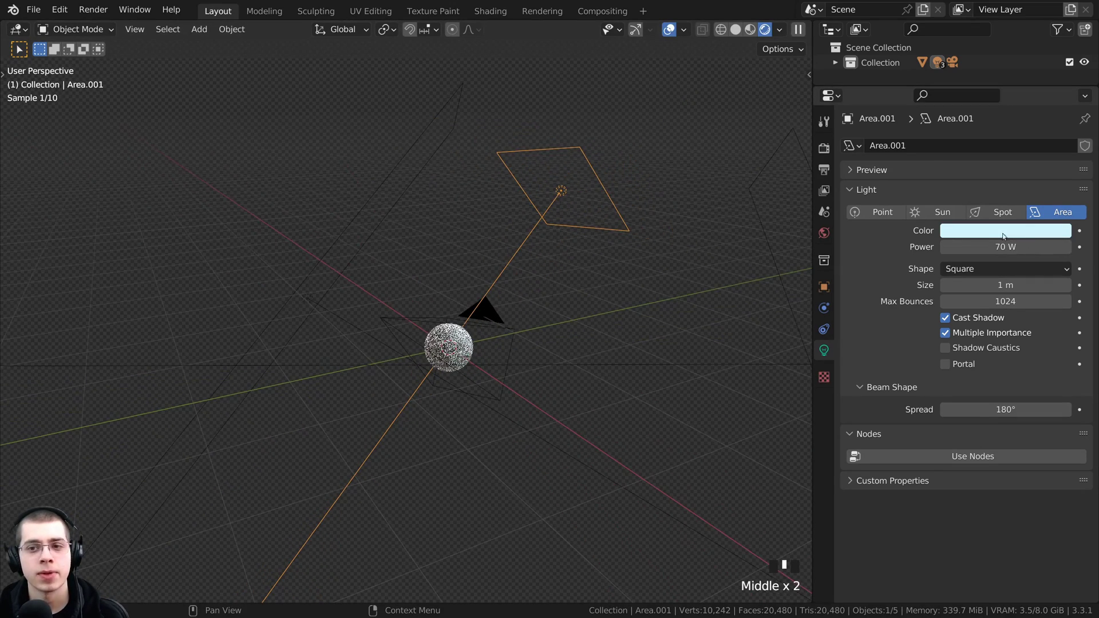
click(988, 234)
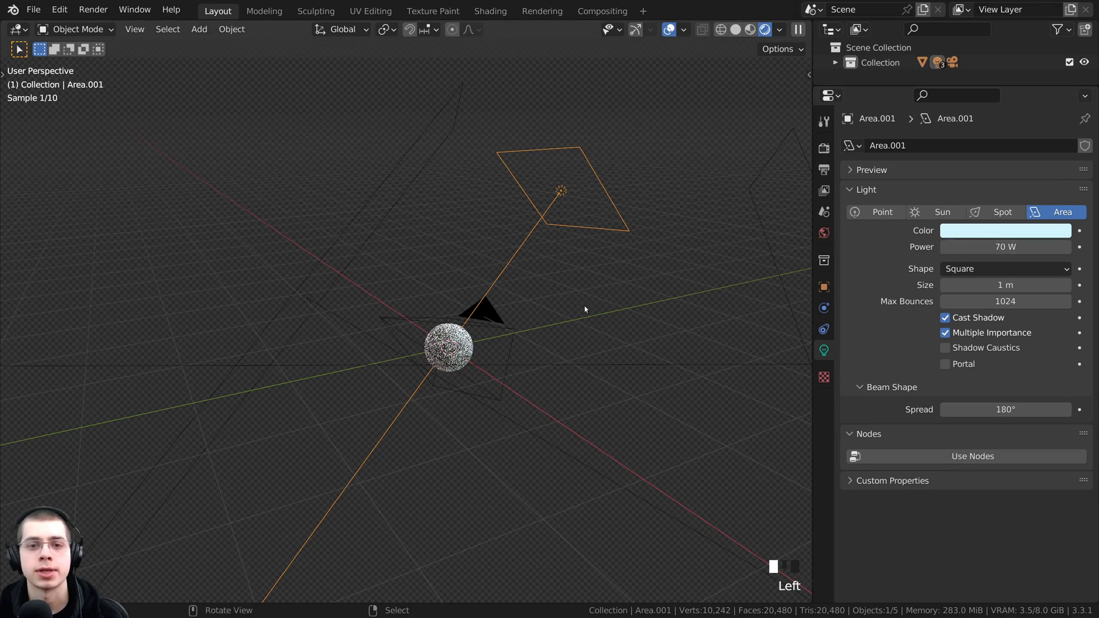
middle_drag(585, 309, 634, 314)
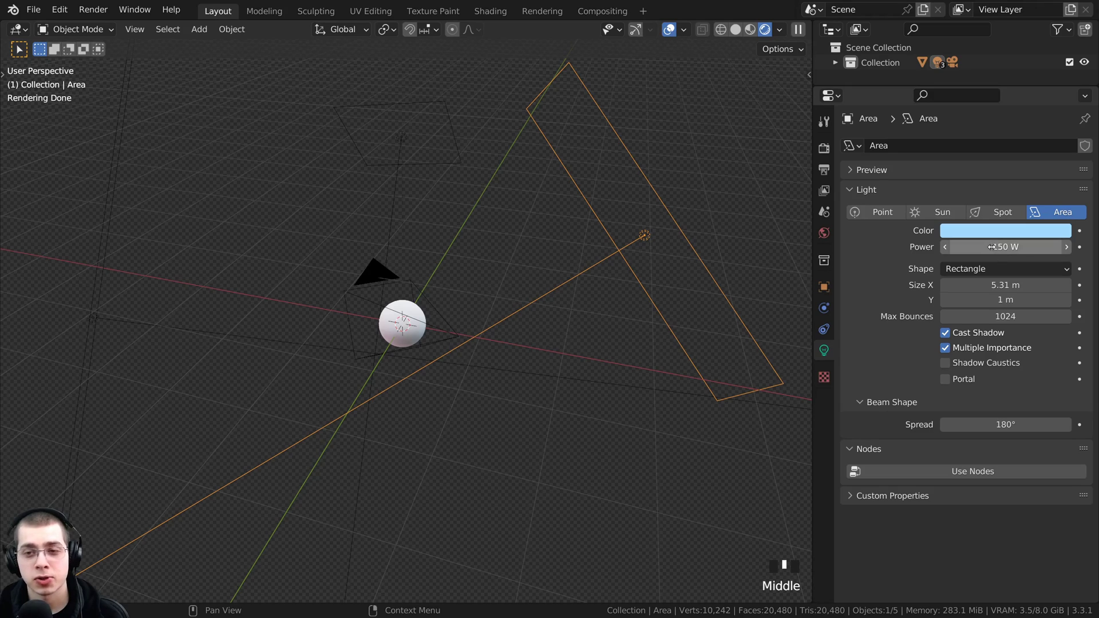
click(976, 235)
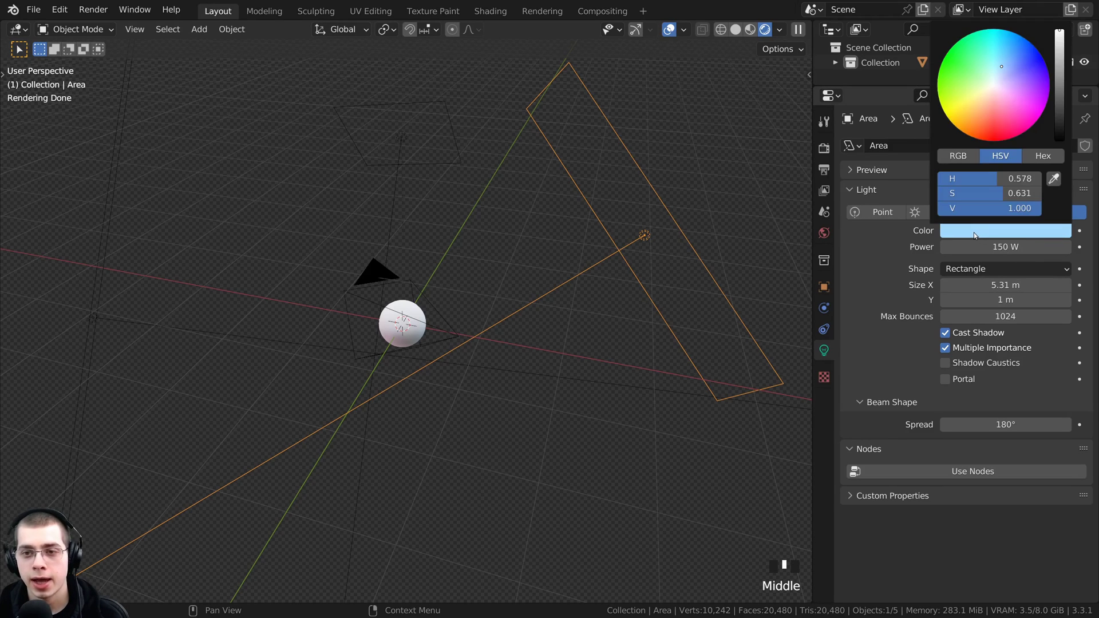
Examine the pink rectangular Area.002 light's placement and colour, and return to the camera view with nothing selected
middle_drag(410, 298, 338, 289)
click(238, 269)
scroll(238, 270, down, 2)
middle_drag(258, 278, 222, 284)
scroll(481, 182, down, 2)
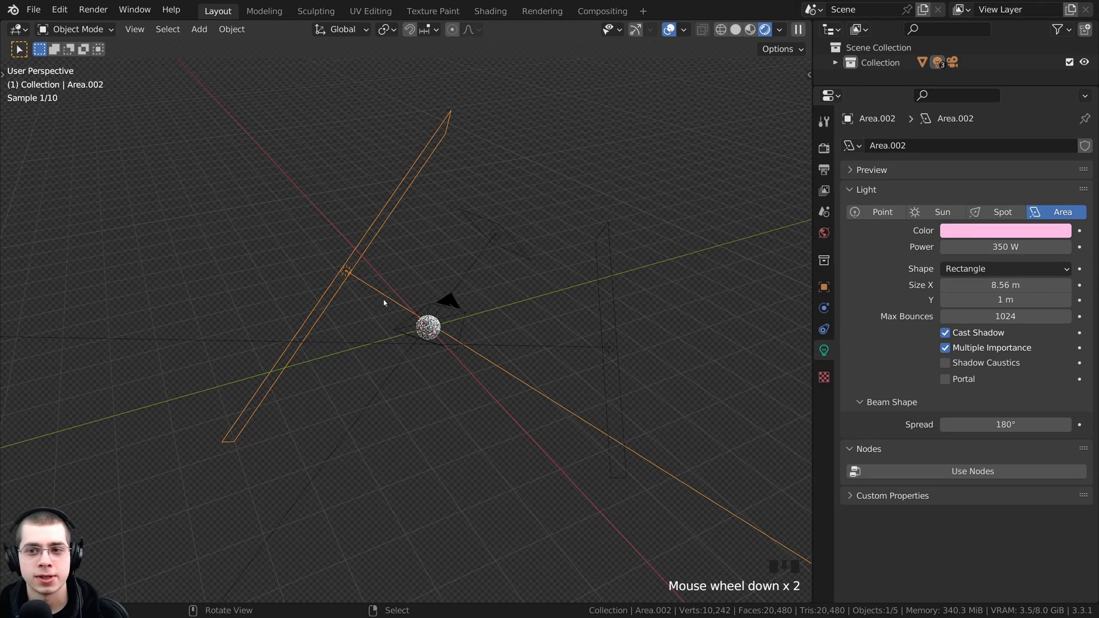
scroll(369, 314, up, 2)
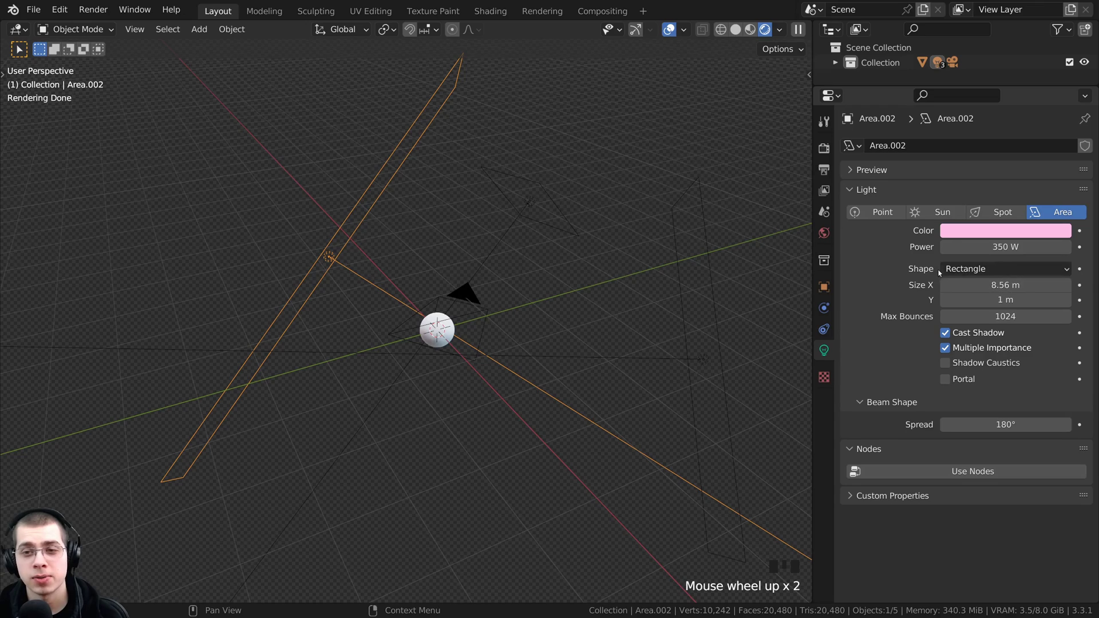
click(951, 231)
click(751, 264)
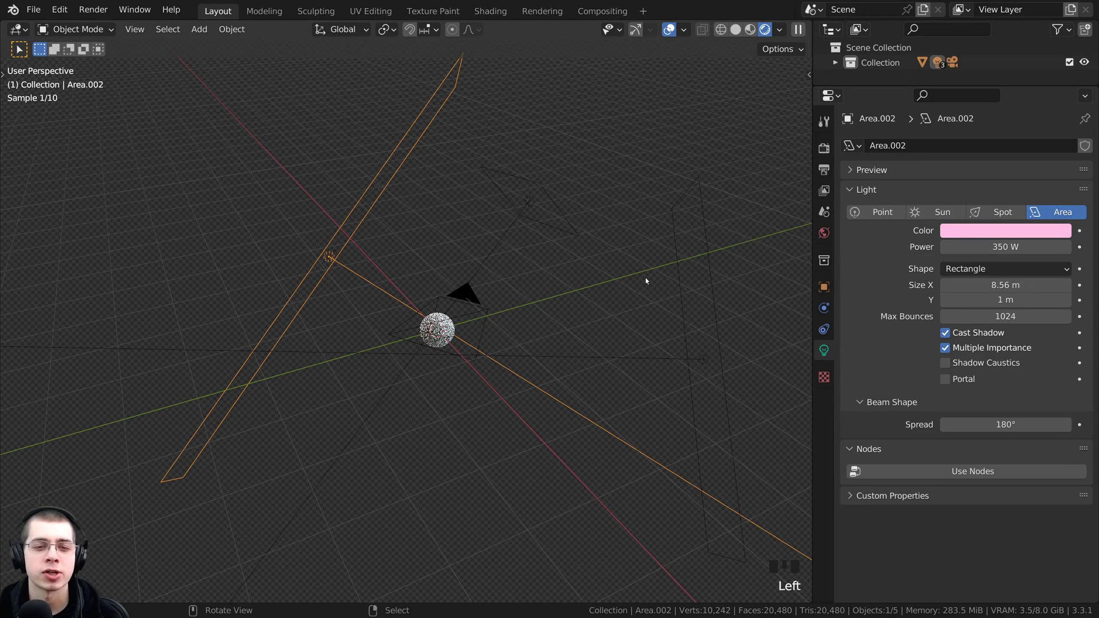
key(KP_0)
key(a)
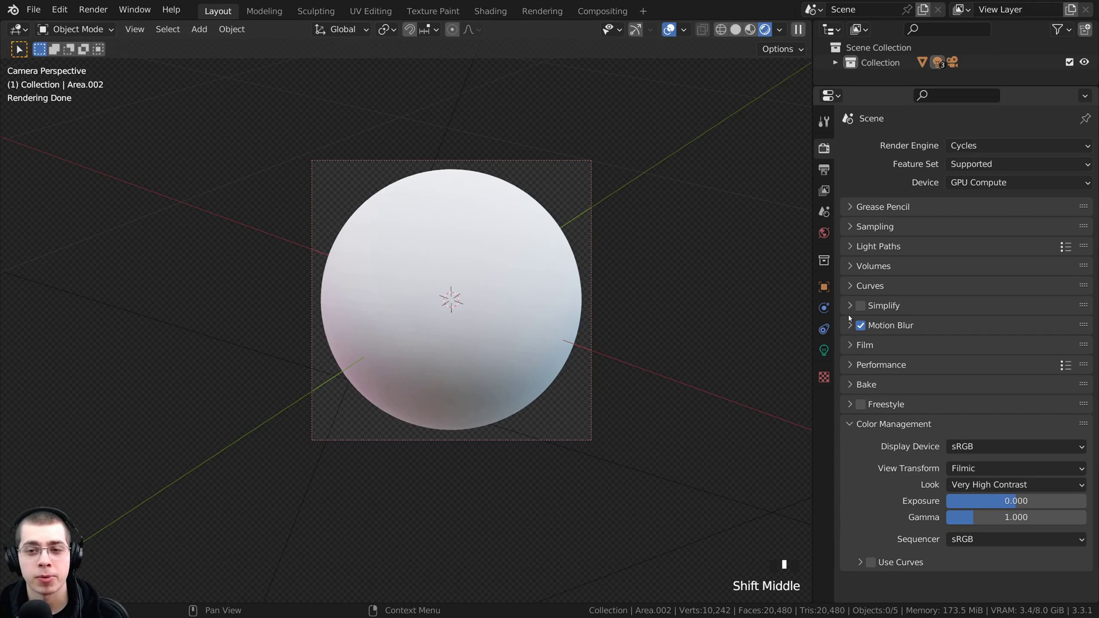
Toggle the Transparent option in the Film settings to compare the rendered background around the sphere
click(851, 347)
click(871, 453)
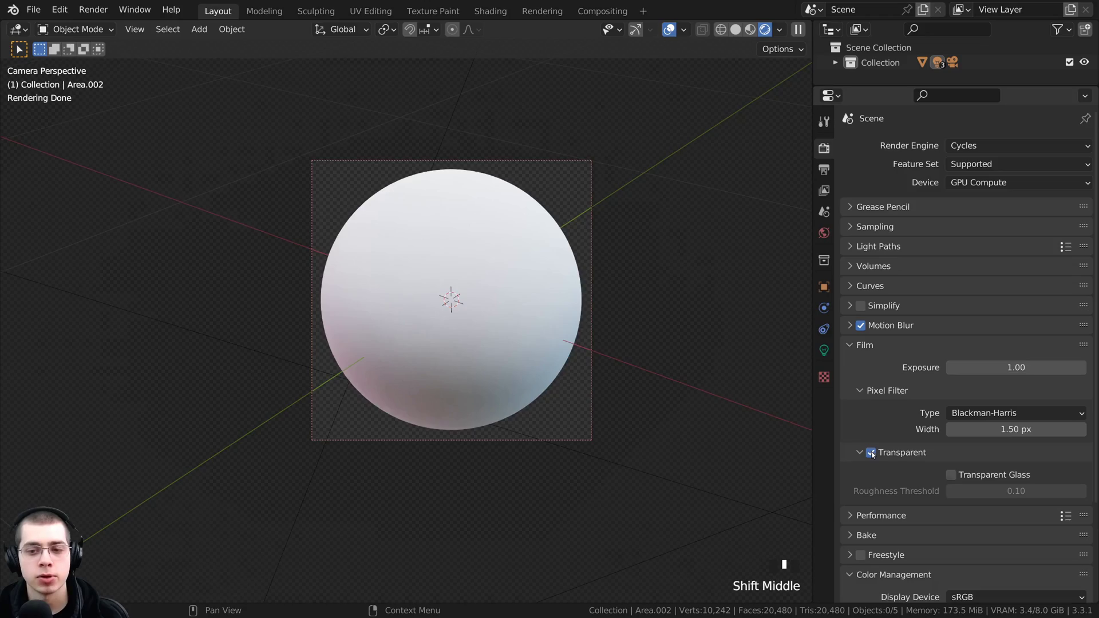
click(871, 453)
scroll(572, 344, up, 1)
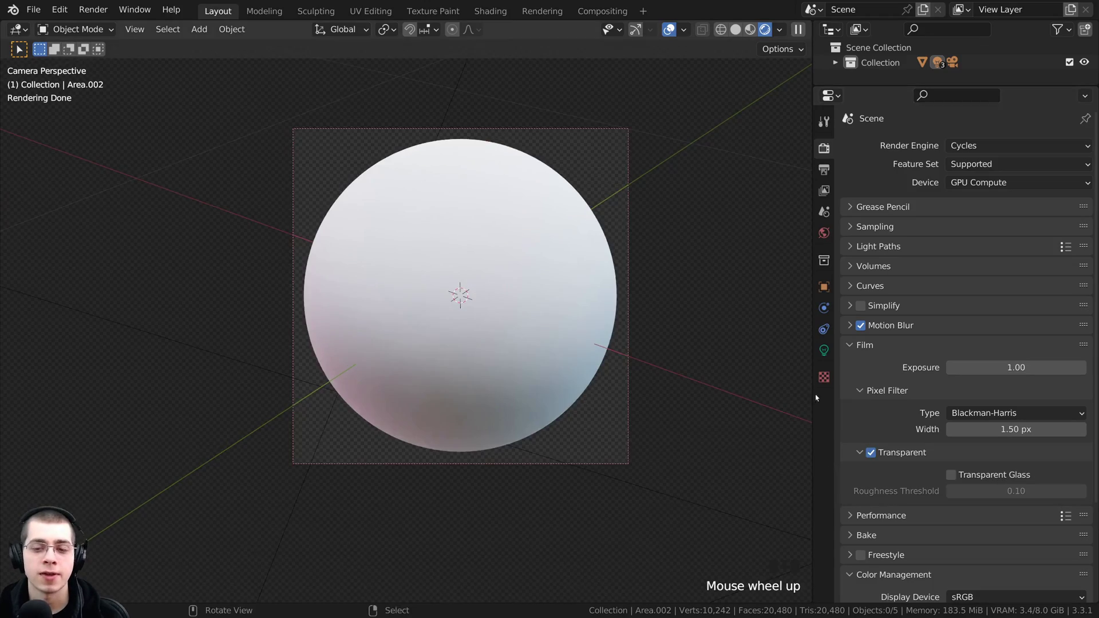
click(871, 453)
middle_drag(606, 390, 519, 331)
key(KP_0)
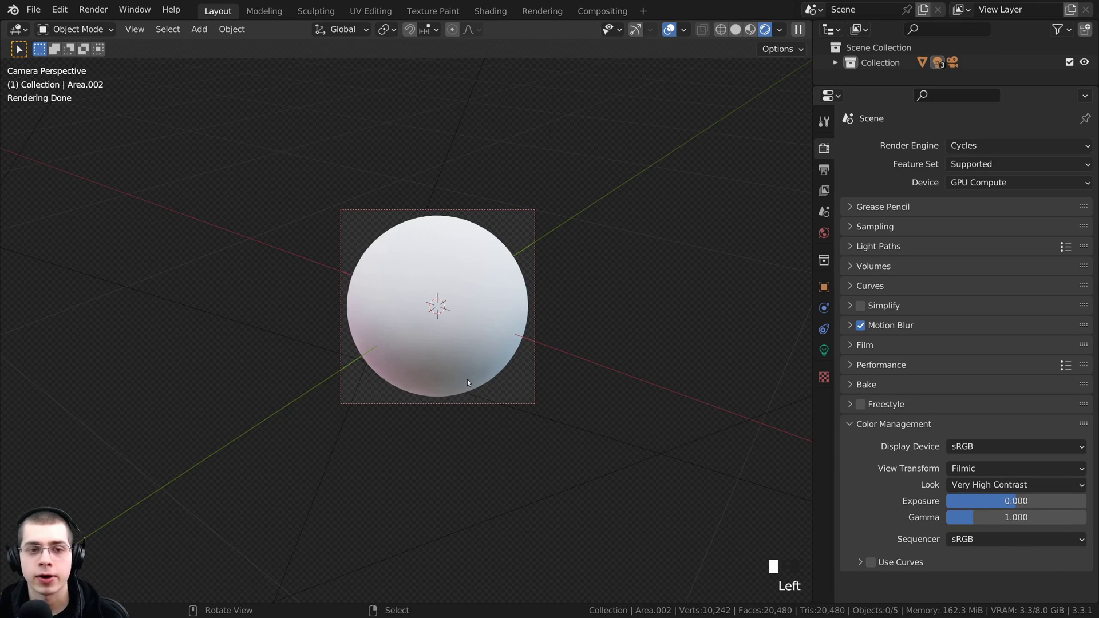
Review the Color Management settings for the sphere's render and collapse their section
scroll(466, 380, up, 3)
shift+middle_drag(626, 462, 619, 465)
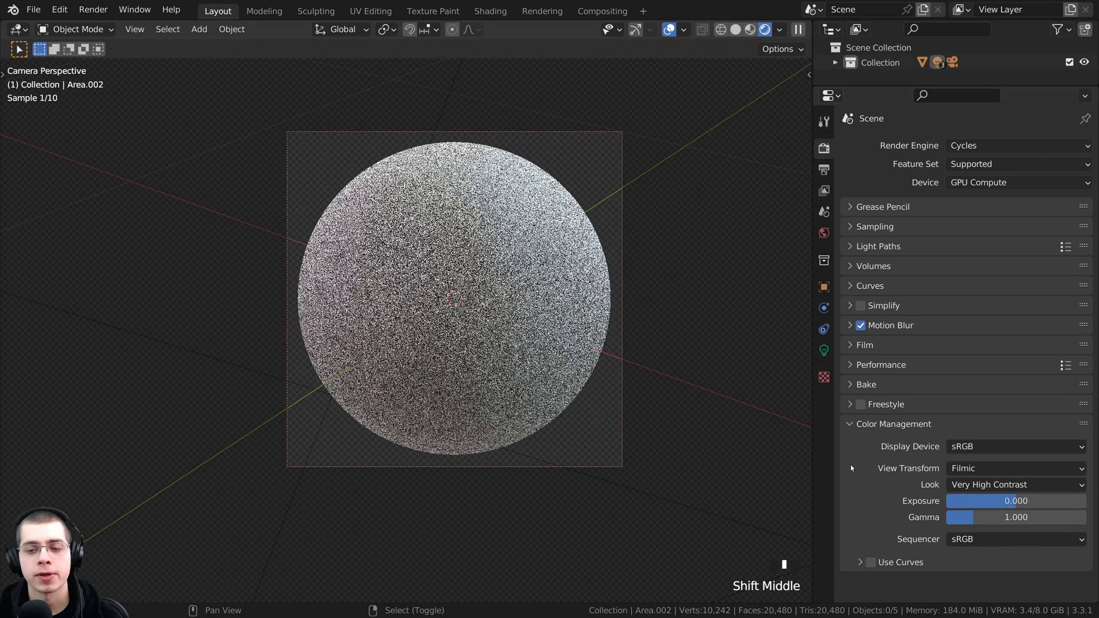
click(847, 424)
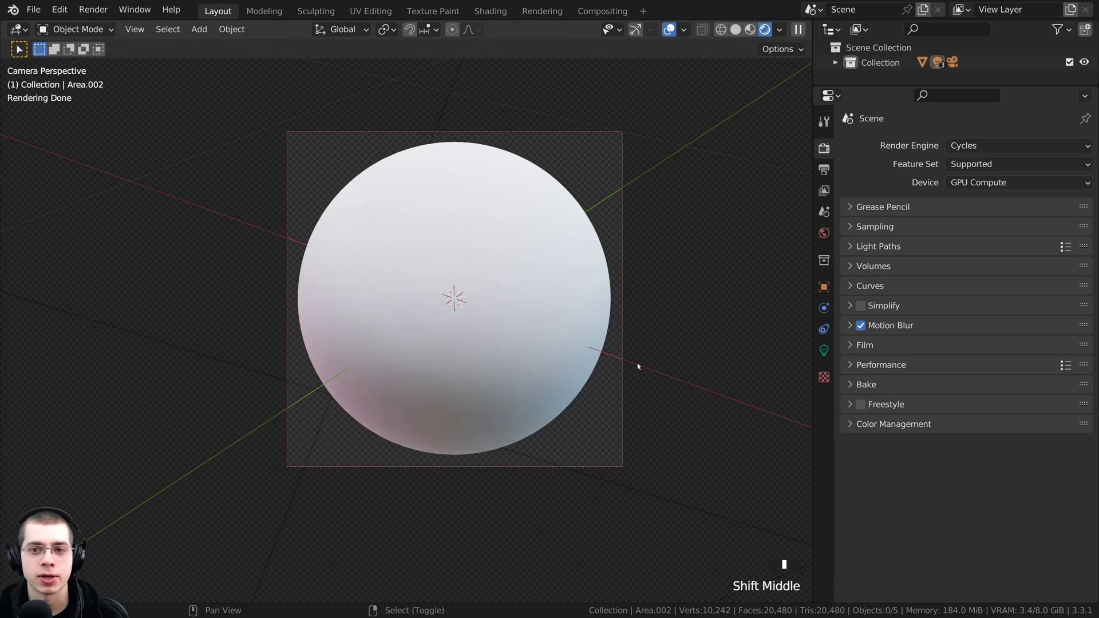
shift+middle_drag(638, 366, 635, 360)
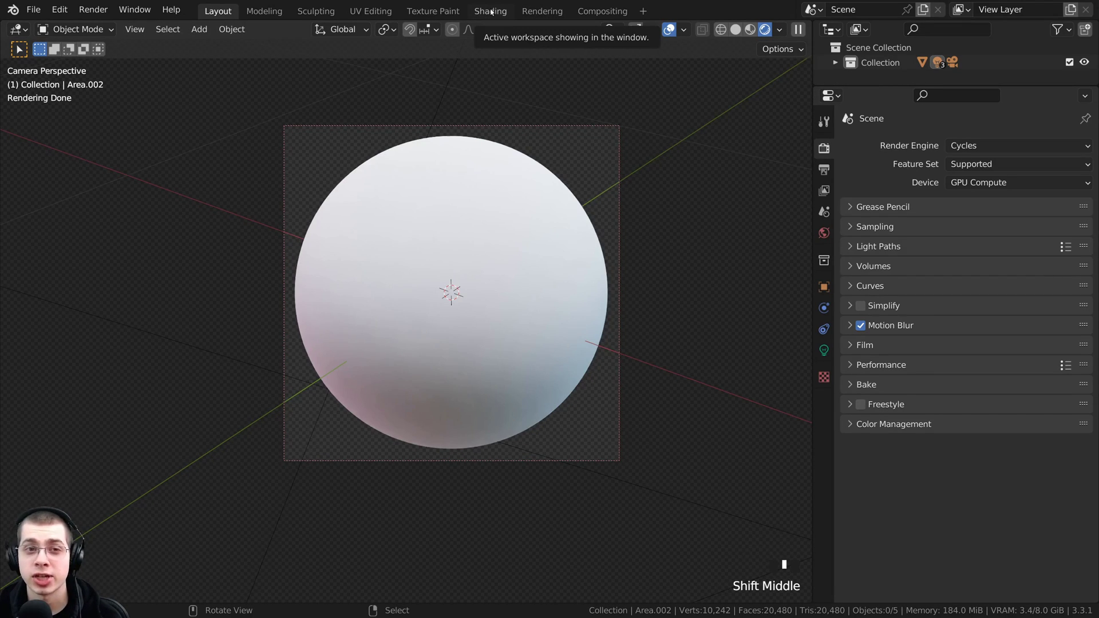
Switch to the Shading workspace and set its 3D viewport to Rendered shading
click(491, 11)
scroll(292, 270, down, 3)
shift+middle_drag(292, 270, 208, 390)
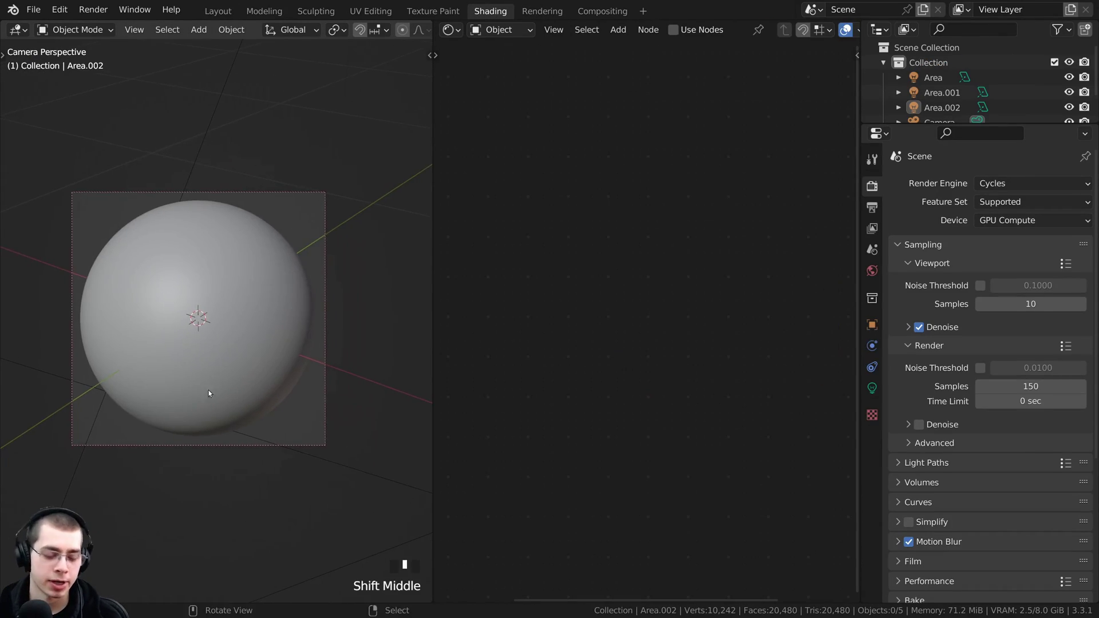
key(z)
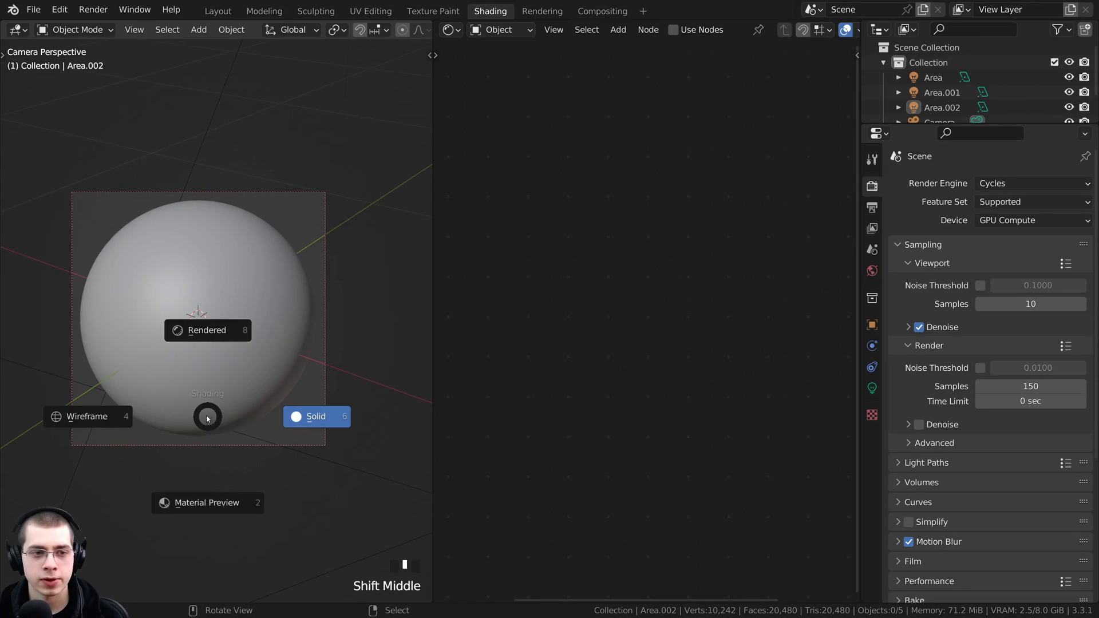
click(209, 326)
Enlarge the shader editor by narrowing the 3D viewport, and centre the sphere in the remaining view
drag(433, 292, 275, 293)
scroll(160, 281, up, 1)
mouse_move(161, 282)
shift+middle_down()
mouse_move(174, 280)
mouse_move(169, 273)
shift+middle_up()
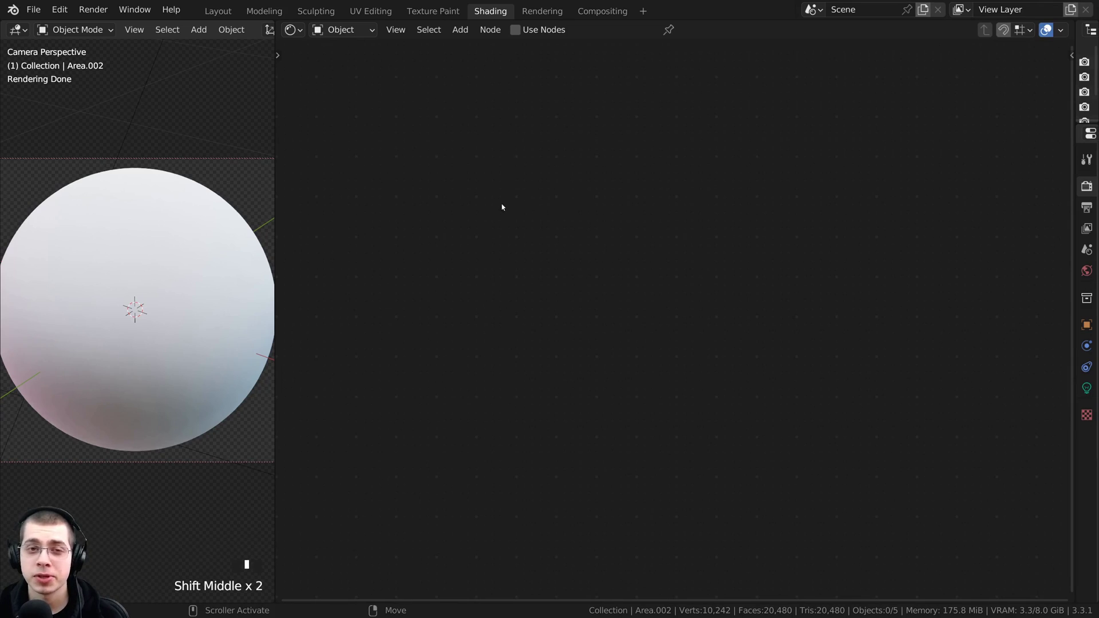
Select the ico sphere and check in the add-on preferences that Node Wrangler is enabled
right_click(116, 228)
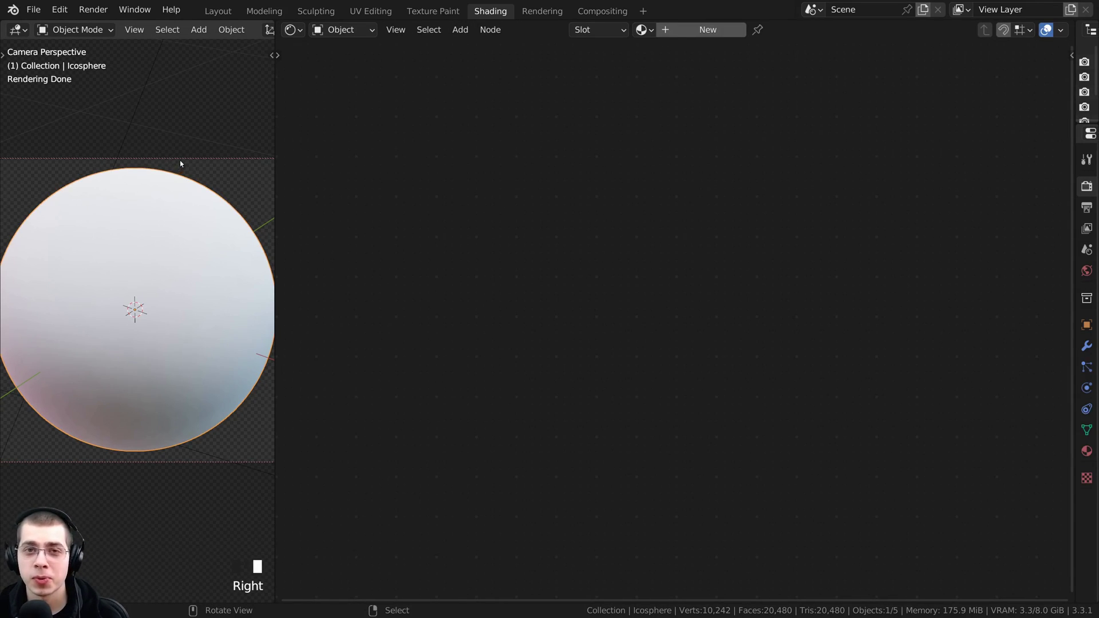
click(59, 9)
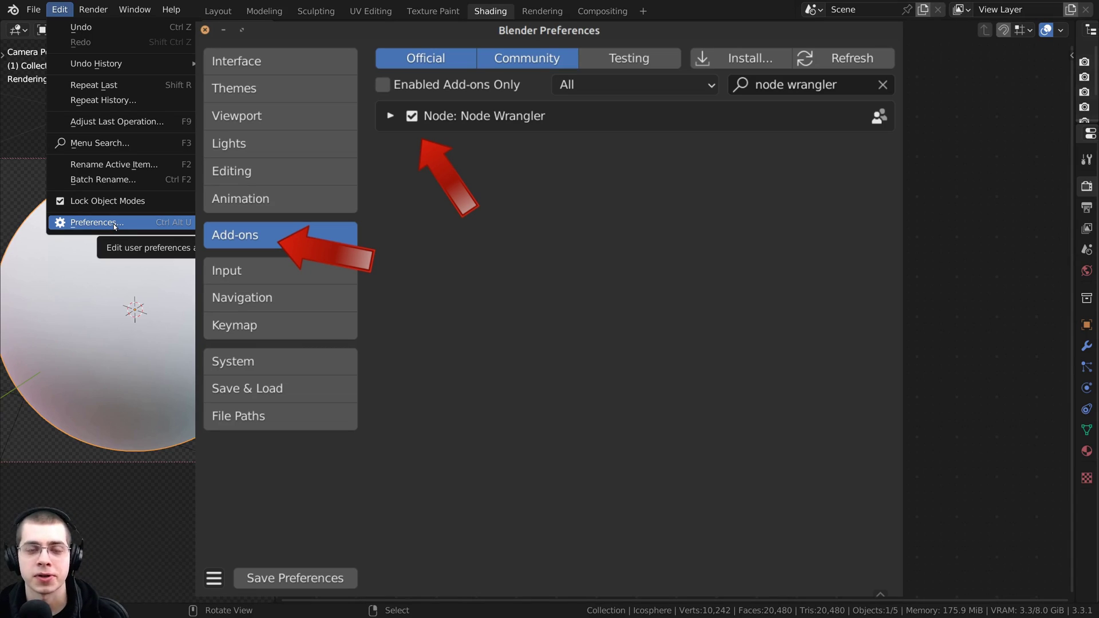
click(114, 224)
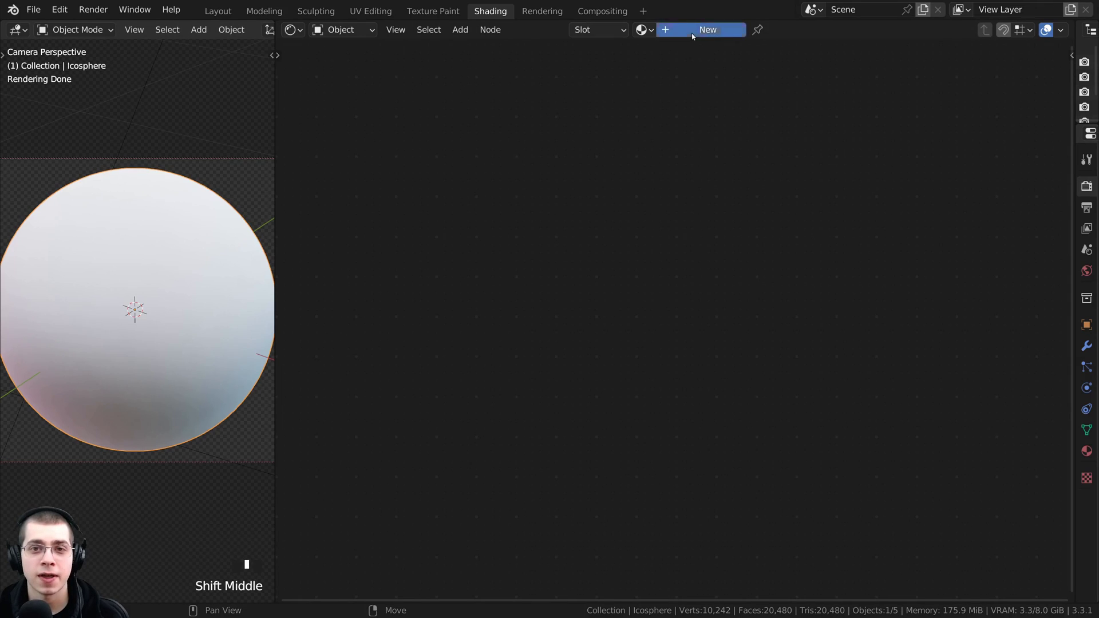
Create a new material named Sci-Fi Abstract Alien on the ico sphere
click(692, 34)
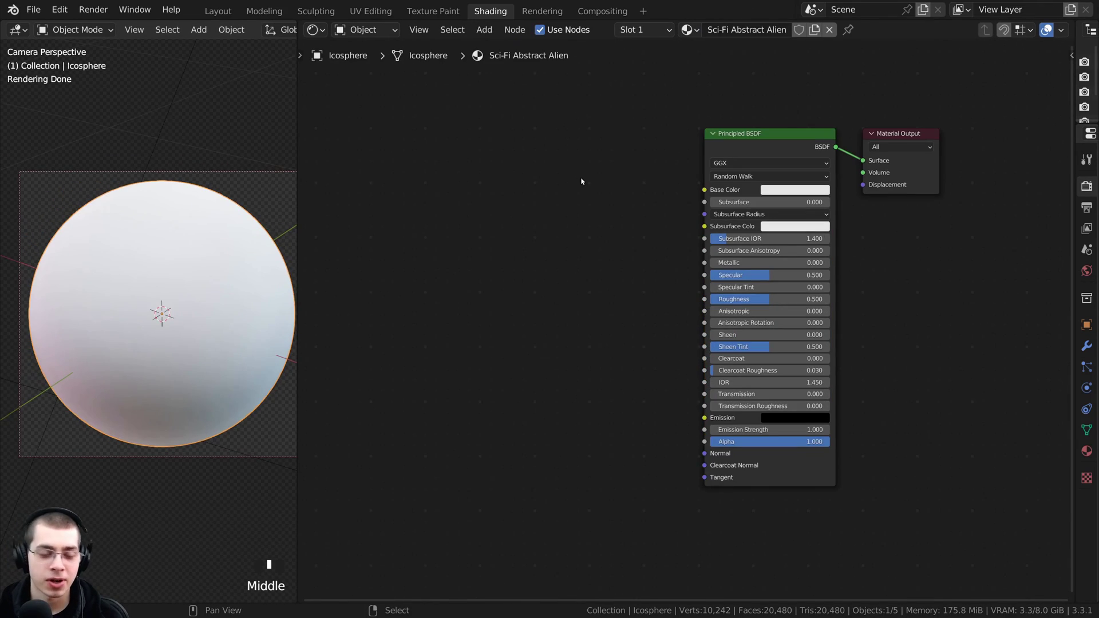
Add a Magic Texture node to the shader graph, well ahead of the Principled BSDF
key(shift+a)
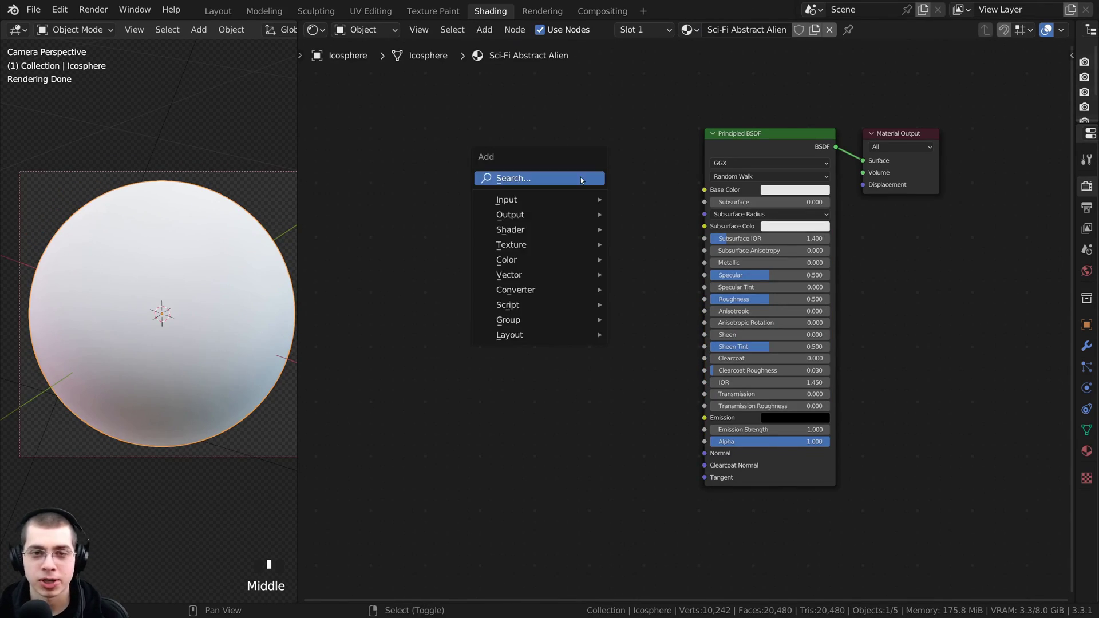
click(550, 180)
text(mag)
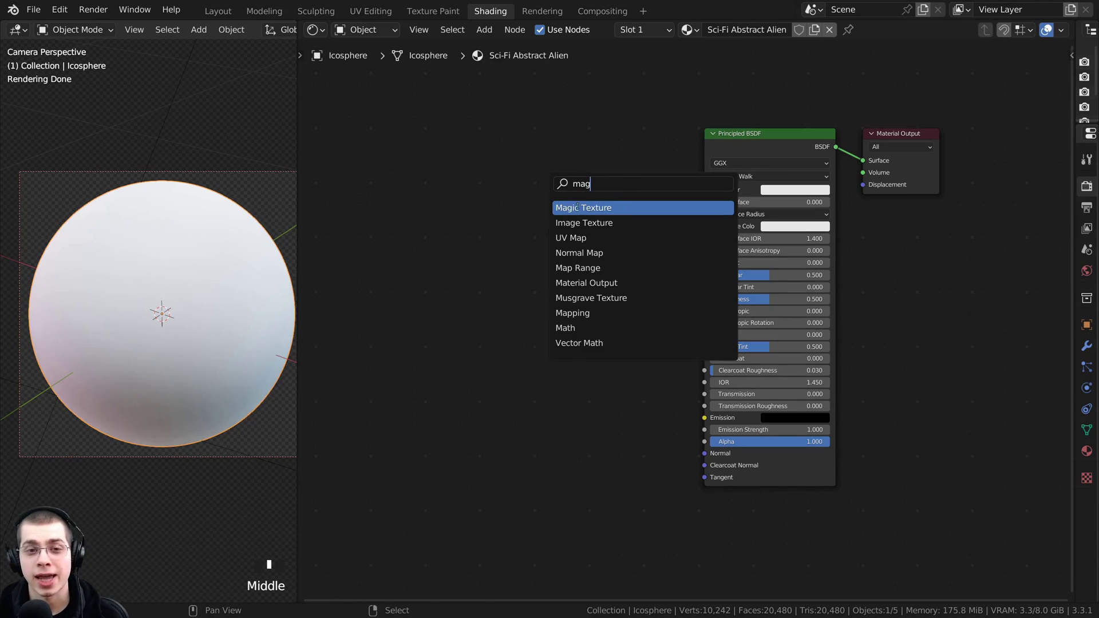
click(577, 207)
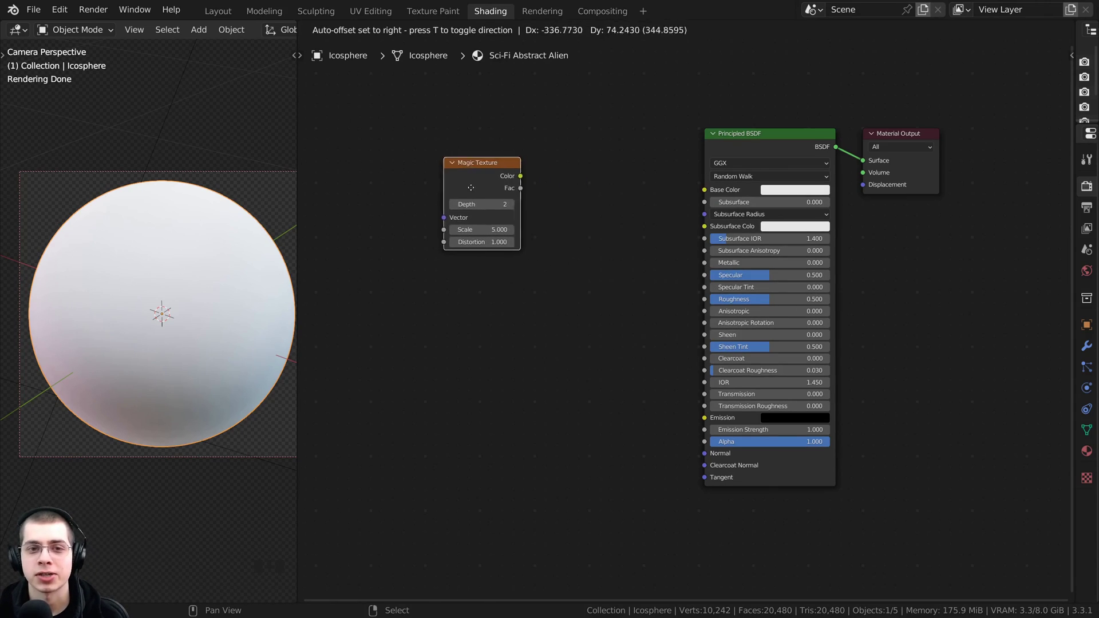
click(461, 185)
scroll(461, 185, up, 1)
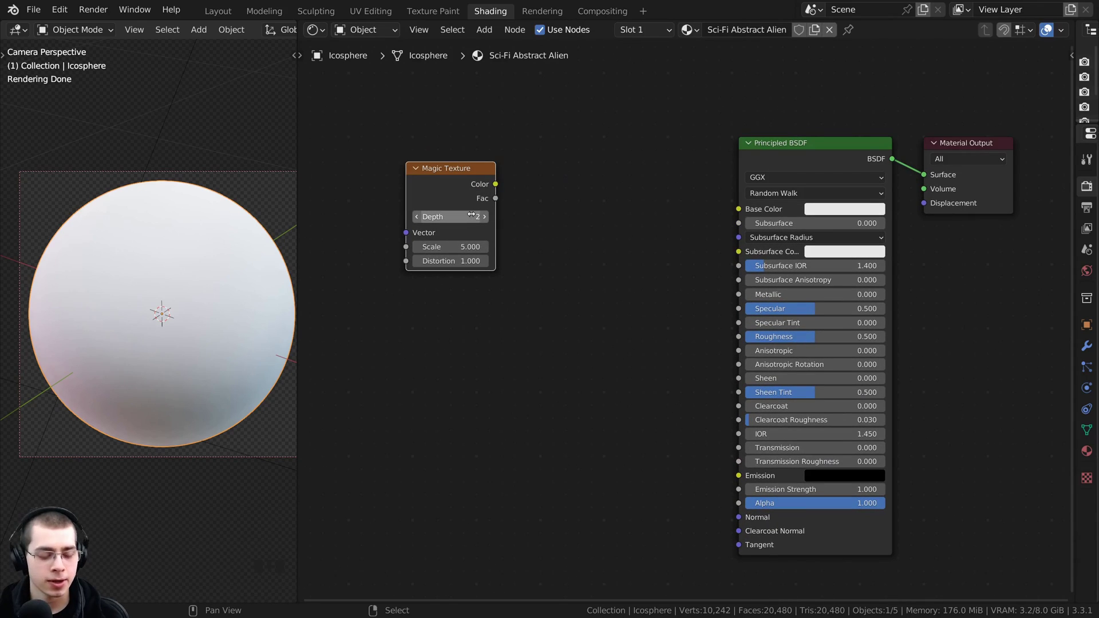
Preview the Magic Texture's colour on the sphere with Node Wrangler, comparing it with the Principled BSDF
ctrl+shift+click(449, 178)
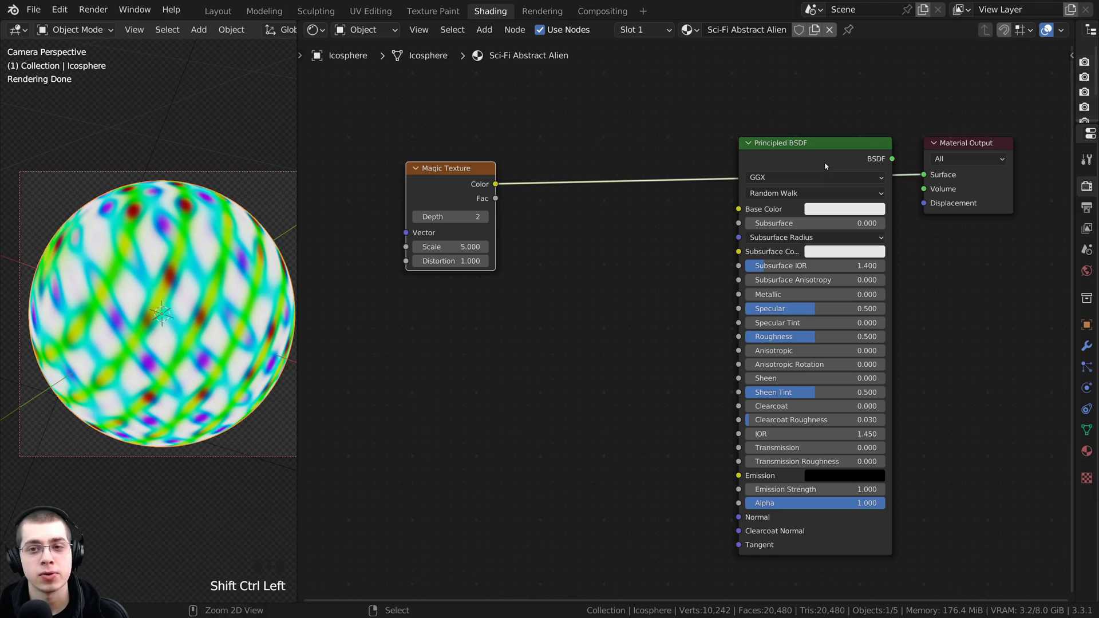
ctrl+shift+click(455, 180)
ctrl+shift+click(460, 182)
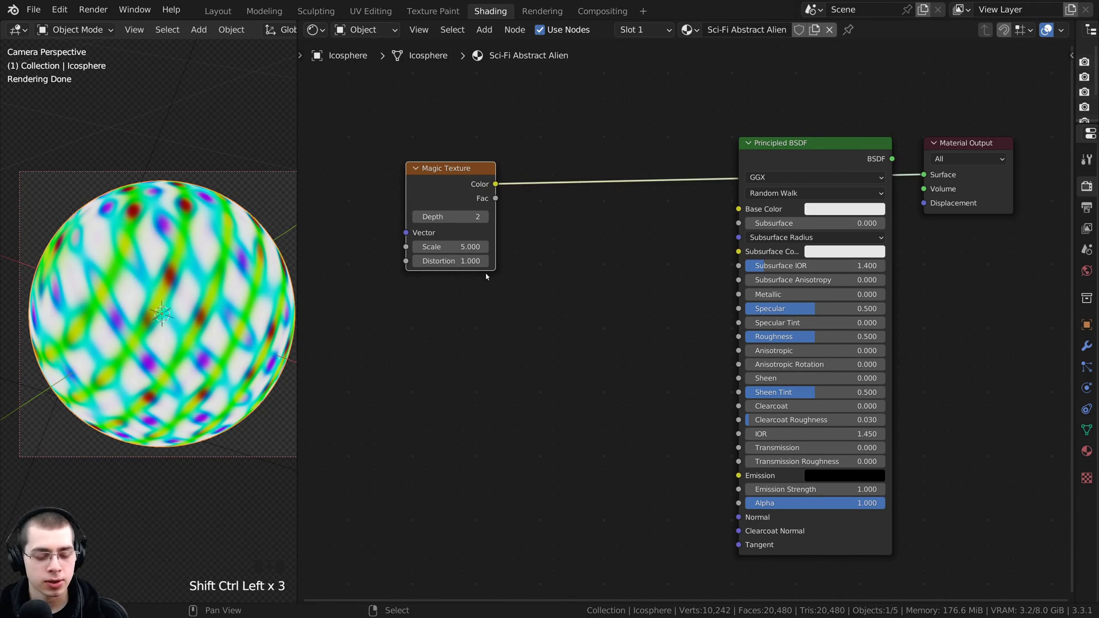
ctrl+shift+click(782, 162)
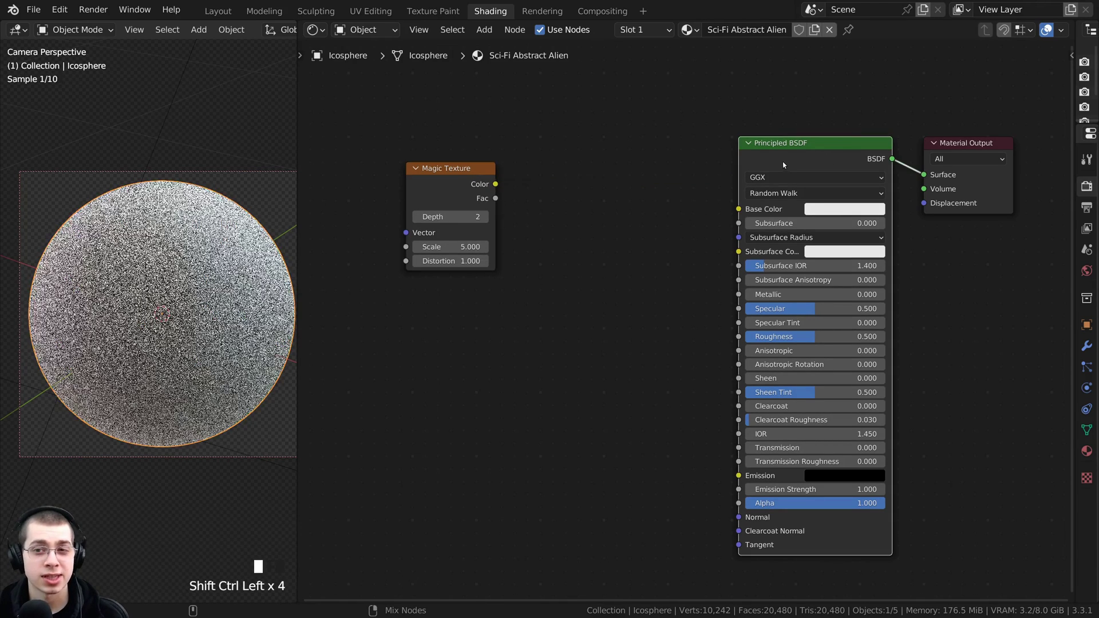
ctrl+shift+click(481, 193)
shift+middle_drag(203, 288, 200, 288)
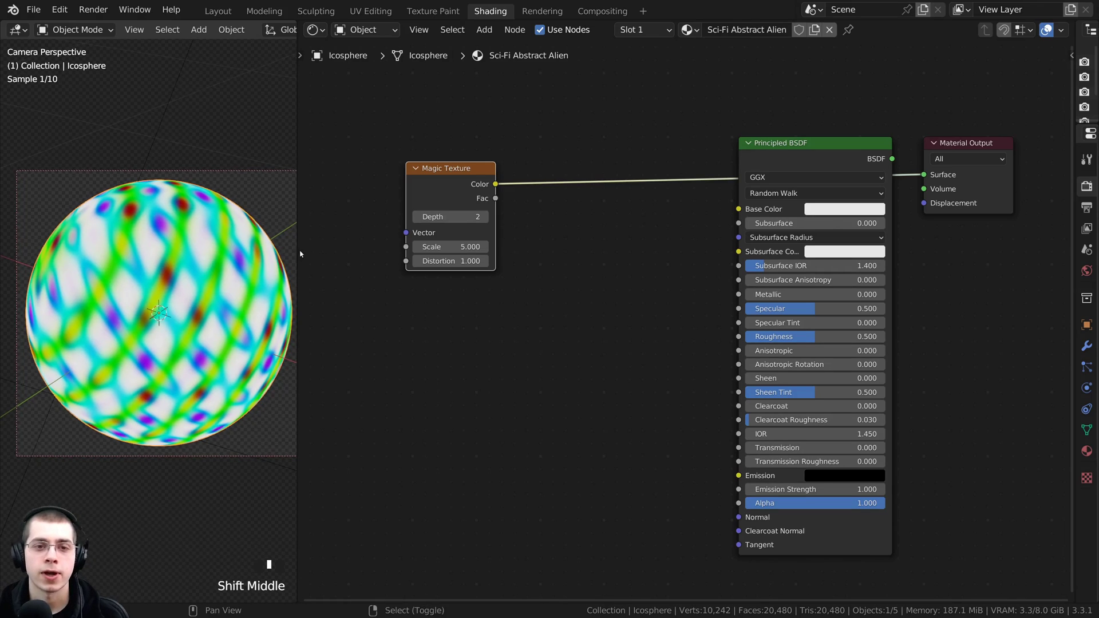
scroll(594, 226, up, 2)
ctrl+shift+click(410, 176)
ctrl+shift+click(409, 176)
drag(428, 171, 432, 174)
middle_drag(437, 174, 459, 176)
scroll(456, 180, up, 2)
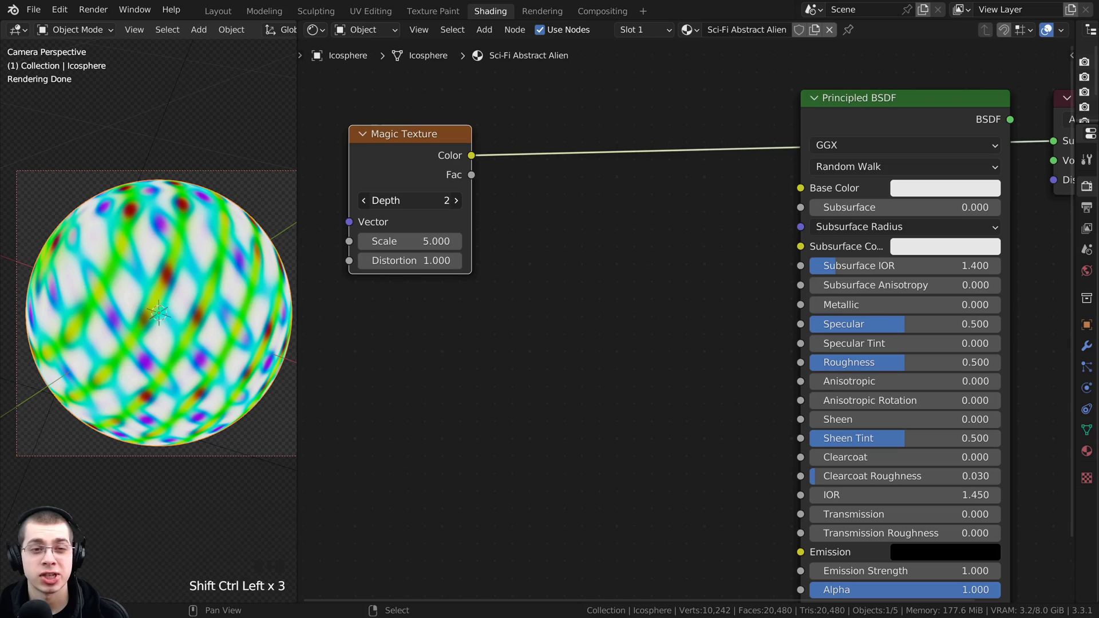
Set the Magic Texture's depth to 3 and its scale to 8
mouse_move(410, 201)
mouse_down()
mouse_move(484, 201)
mouse_move(410, 201)
mouse_up()
click(444, 199)
key(Return)
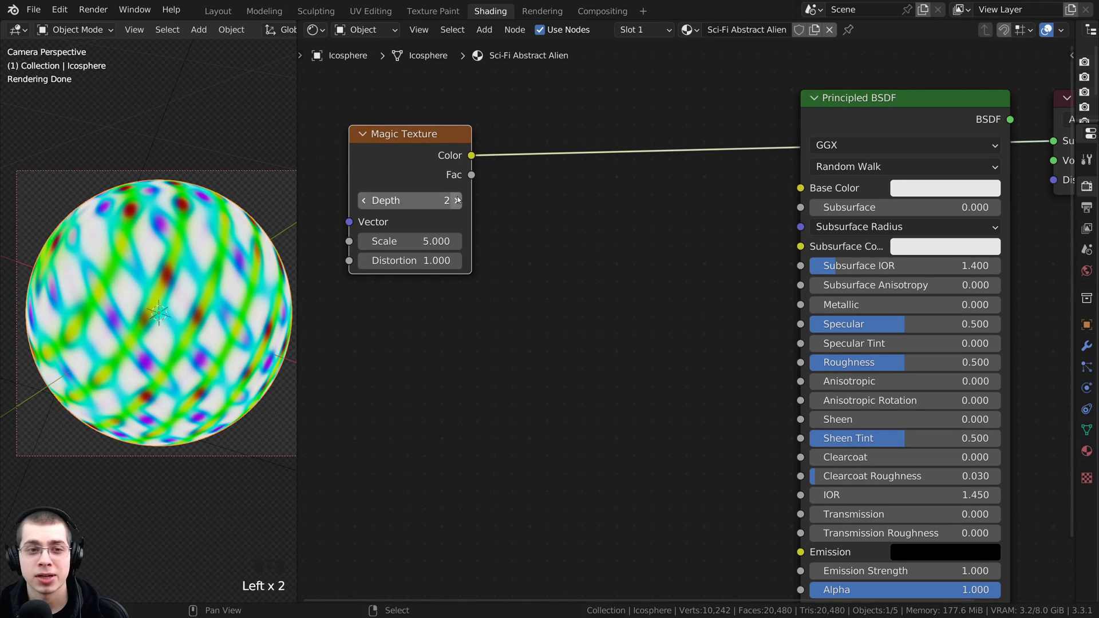
click(453, 198)
click(456, 200)
drag(401, 224, 419, 204)
click(465, 203)
middle_drag(427, 224, 428, 210)
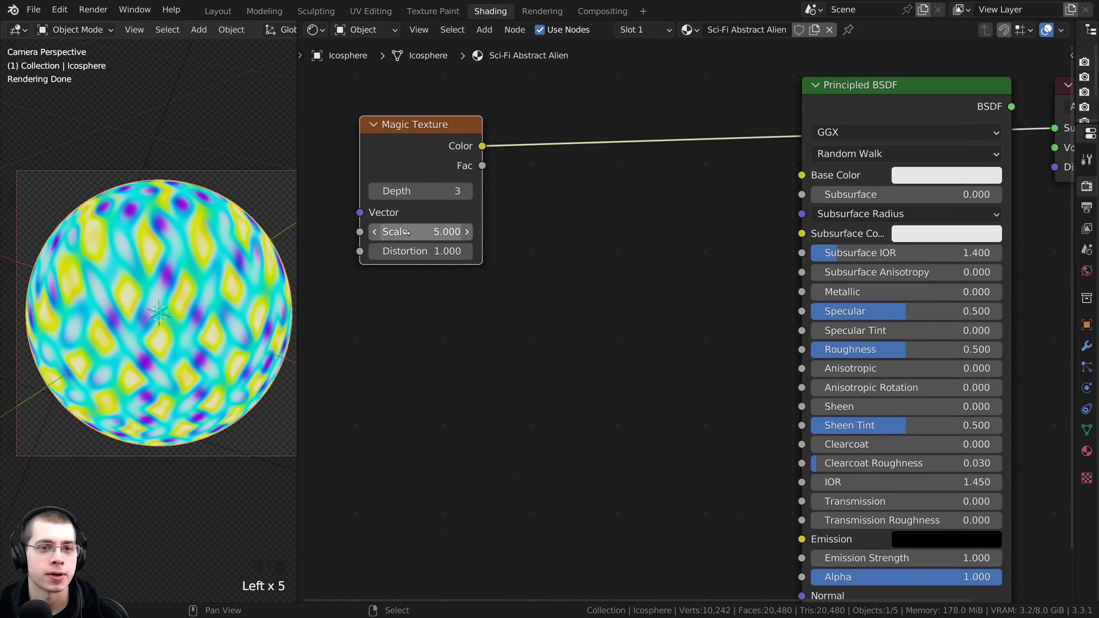
click(409, 229)
text(8)
key(Return)
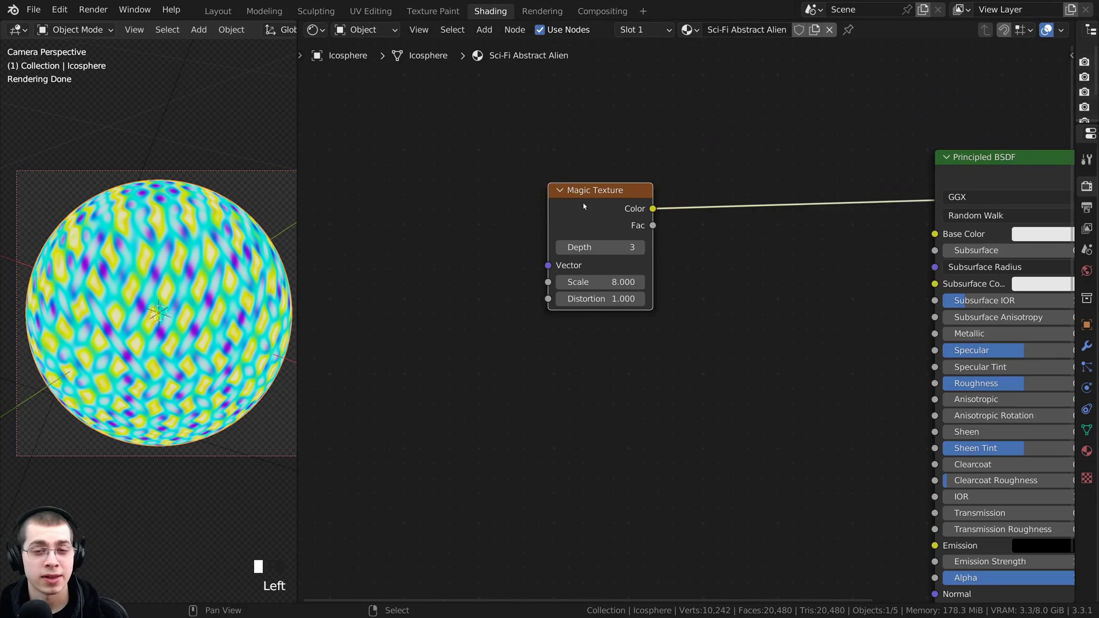
Add Texture Coordinate and Mapping nodes feeding the Magic Texture using Node Wrangler
drag(582, 205, 577, 207)
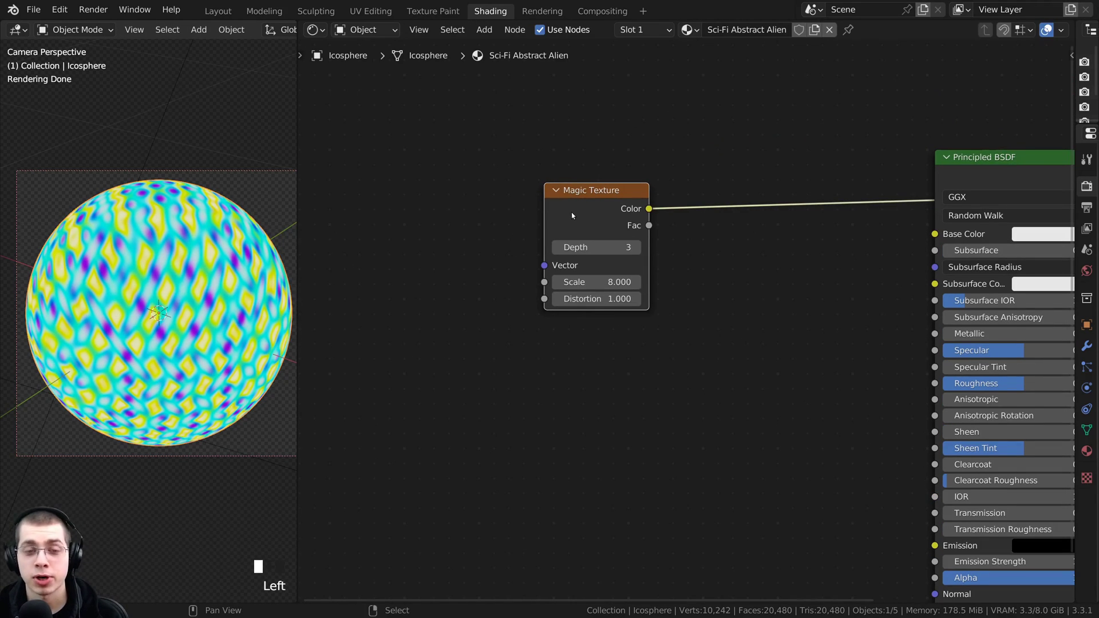
key(ctrl+t)
ctrl+scroll(470, 214, down, 3)
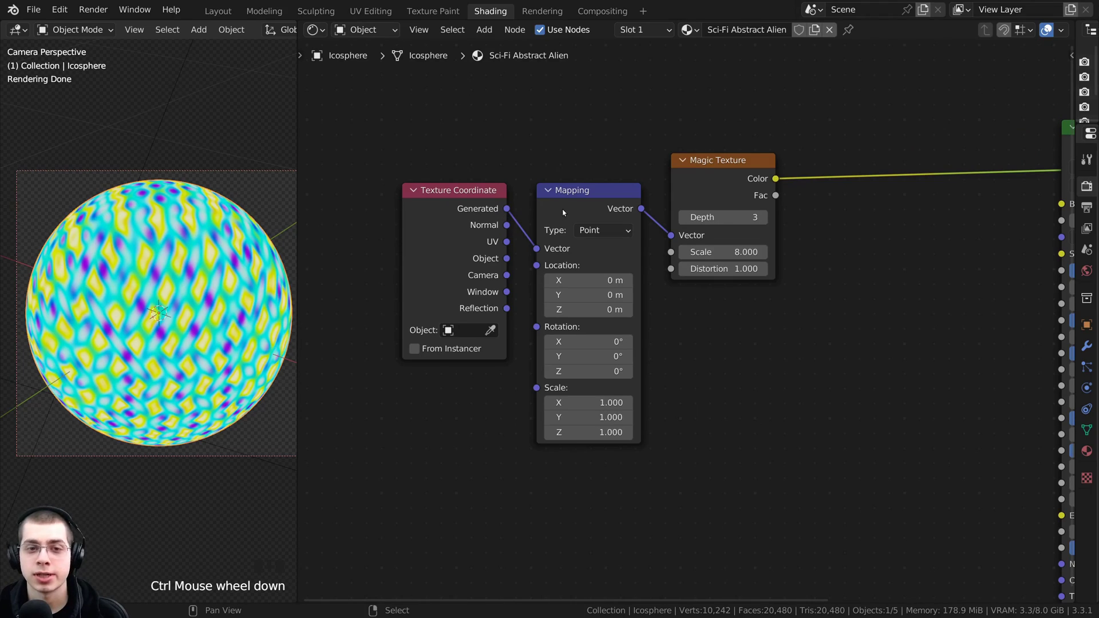
ctrl+scroll(530, 219, down, 1)
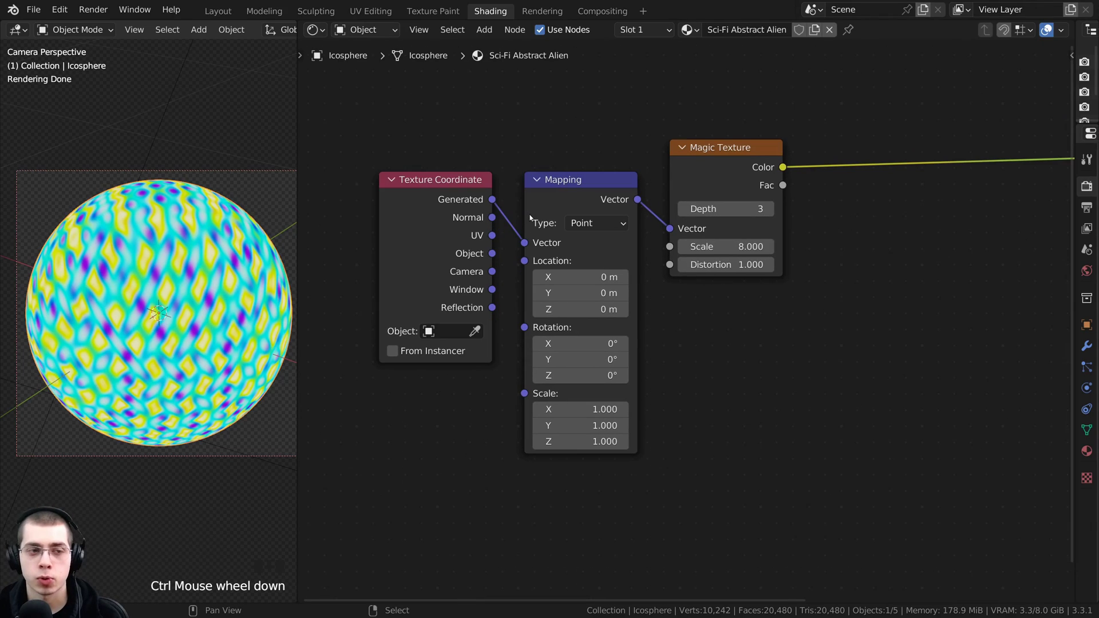
Delete the Mapping node and link the Texture Coordinate's Object output directly to the Magic Texture's Vector input
click(559, 195)
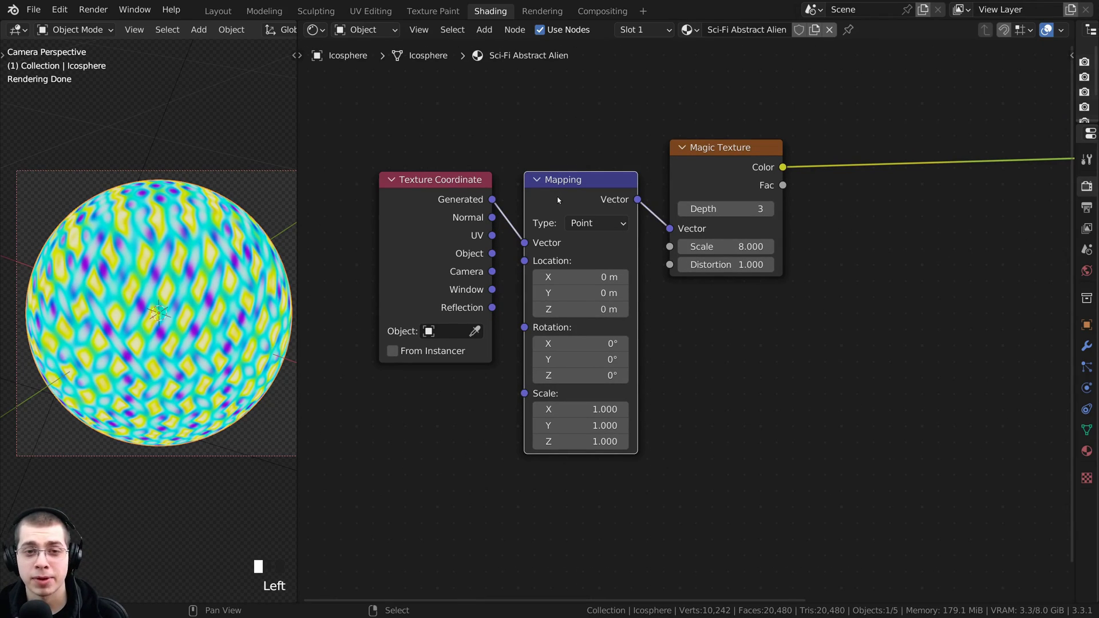
key(x)
drag(483, 261, 669, 228)
drag(405, 290, 397, 312)
double_click(693, 177)
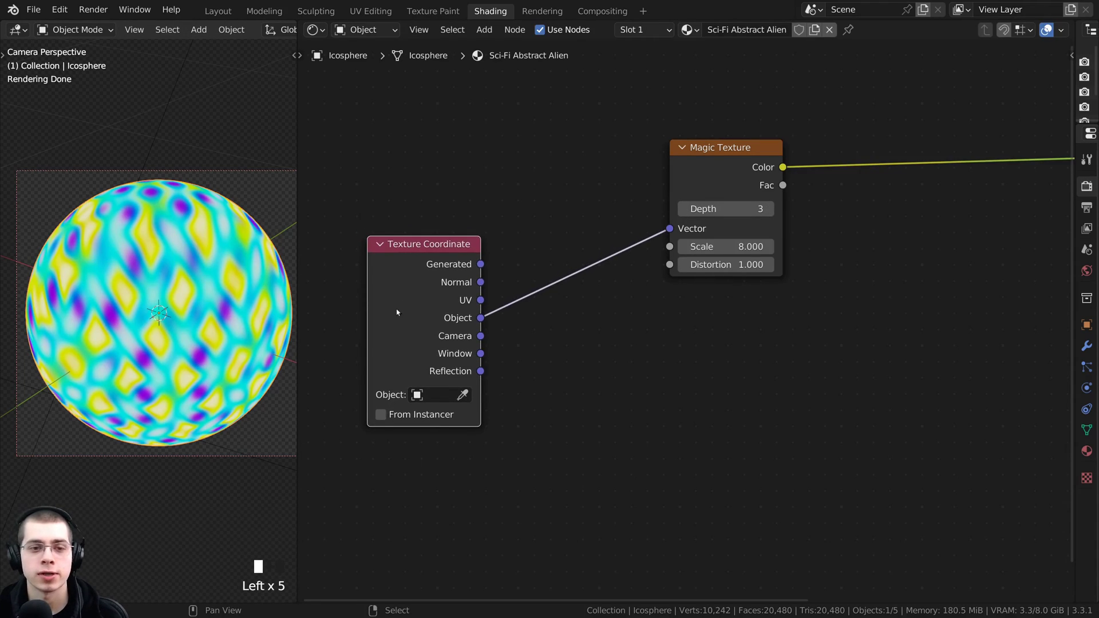
Insert a Noise Texture node between Texture Coordinate and Magic Texture, with its Color output driving the Magic Texture's Vector
middle_drag(396, 312, 422, 286)
scroll(208, 202, up, 5)
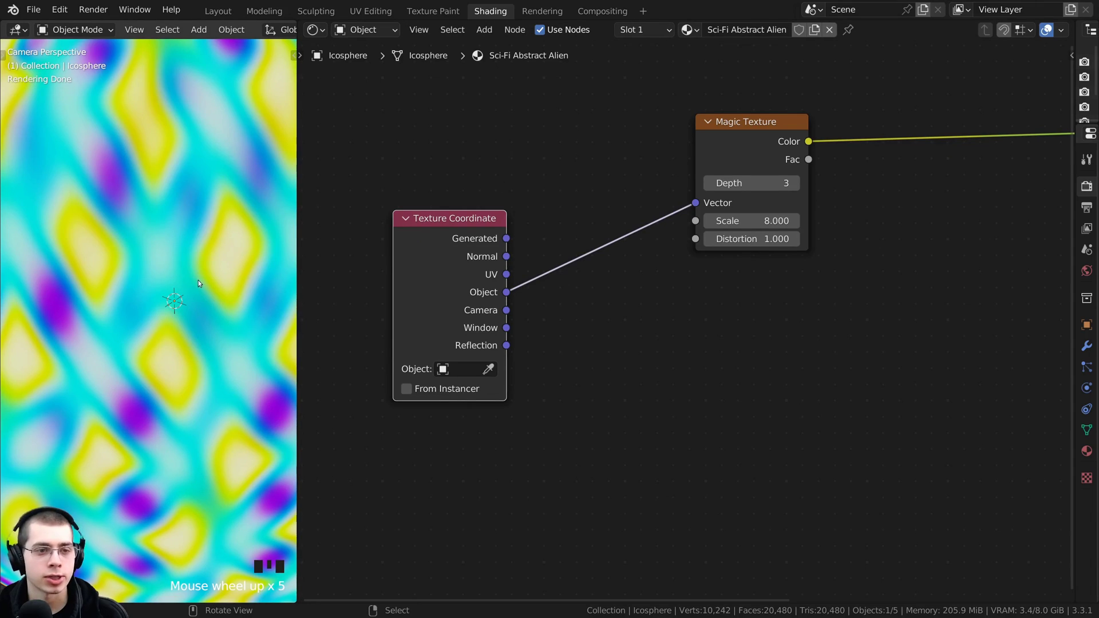
click(380, 285)
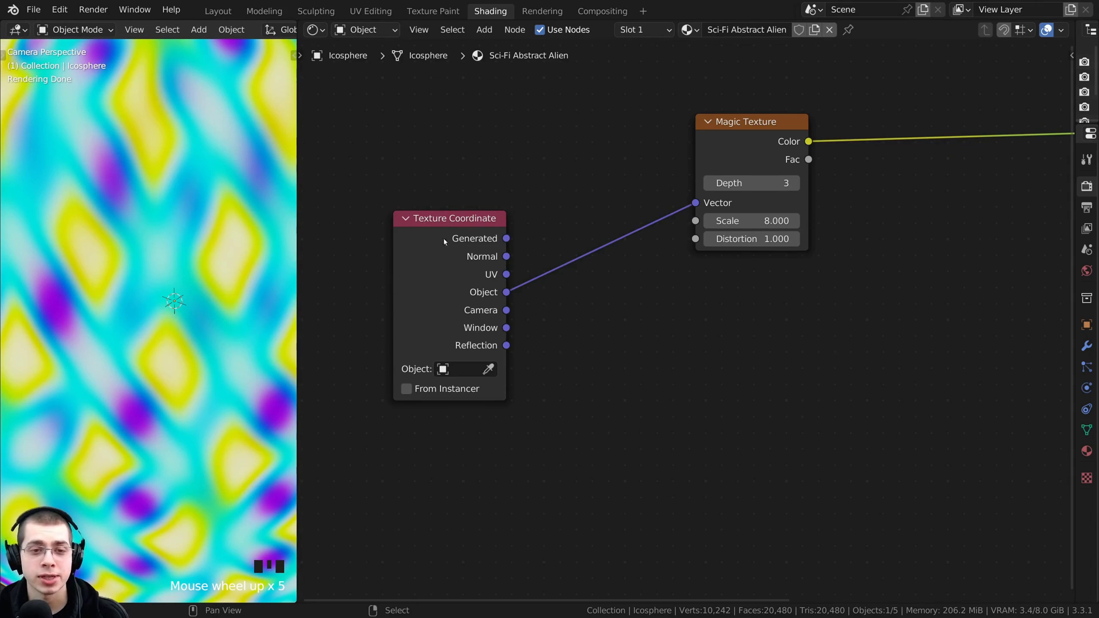
key(shift+a)
click(460, 200)
text(n)
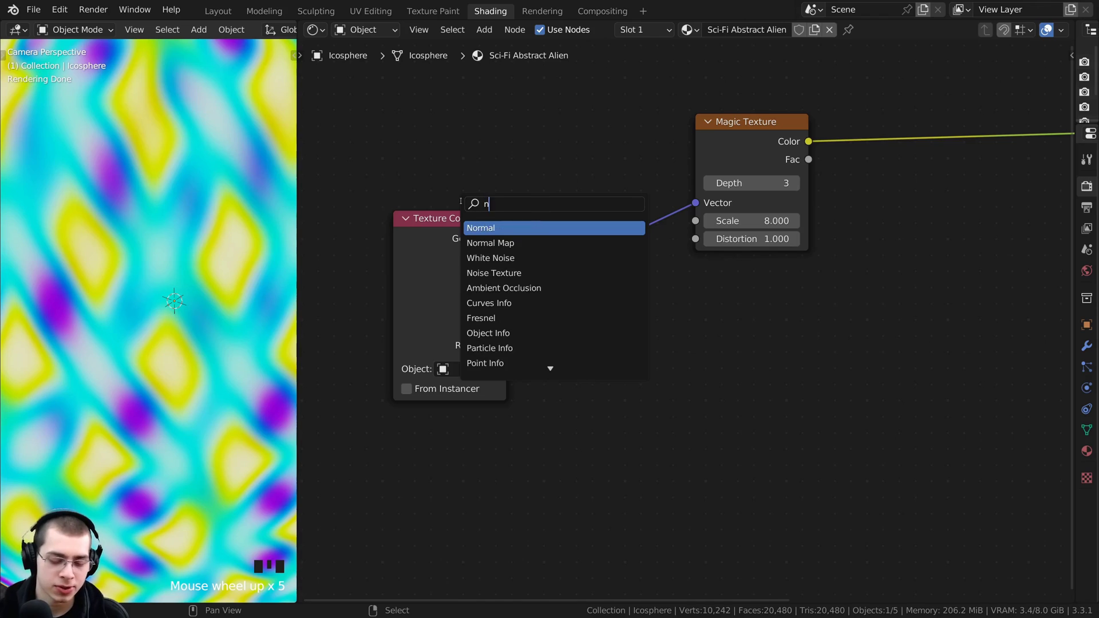
text(oise)
click(494, 243)
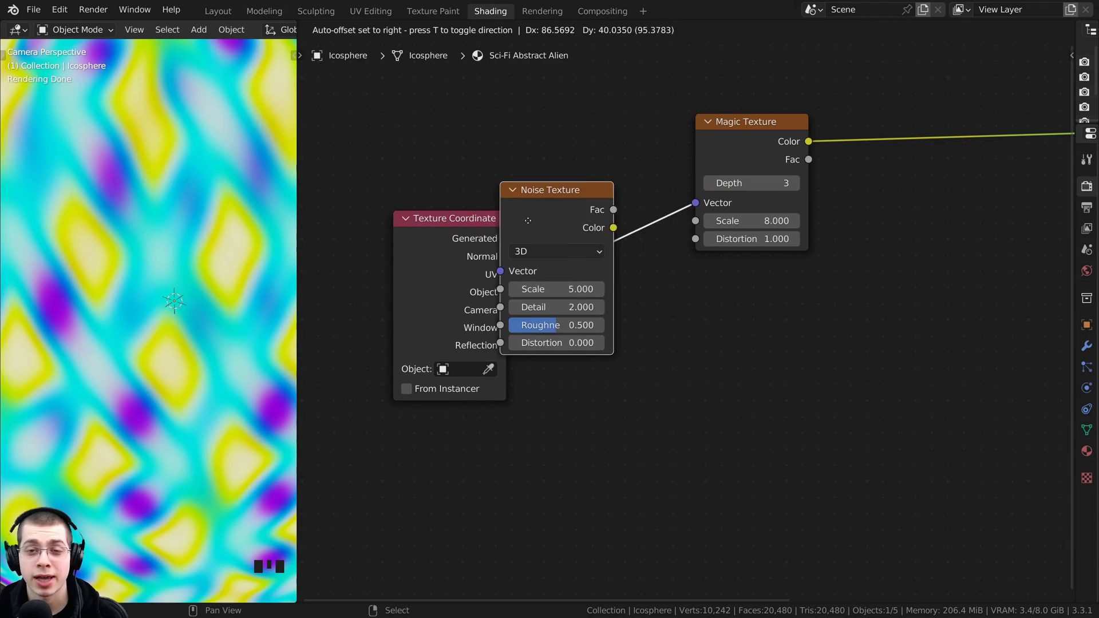
click(596, 200)
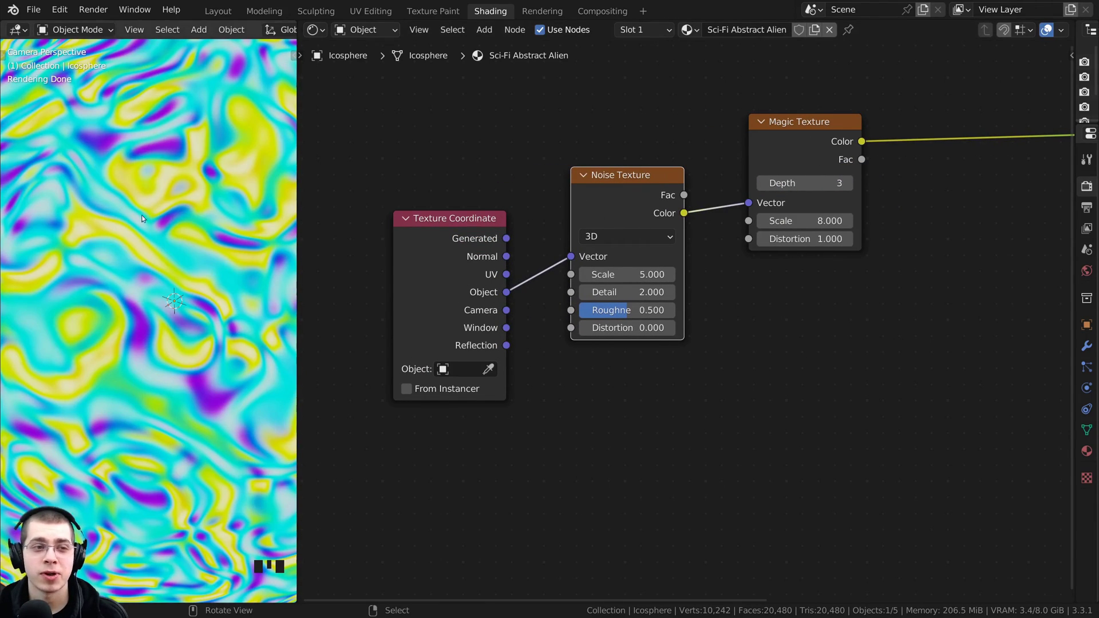
Set the Noise Texture's scale to 15, detail to 15 and roughness to 0.55
scroll(136, 287, down, 5)
scroll(207, 265, up, 1)
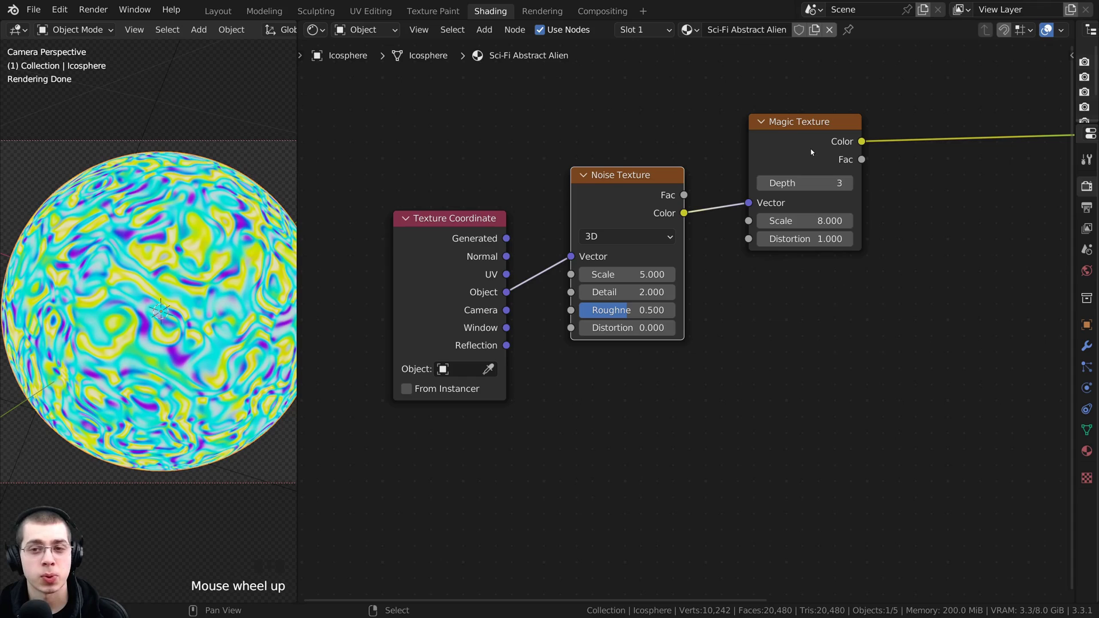
scroll(498, 295, up, 1)
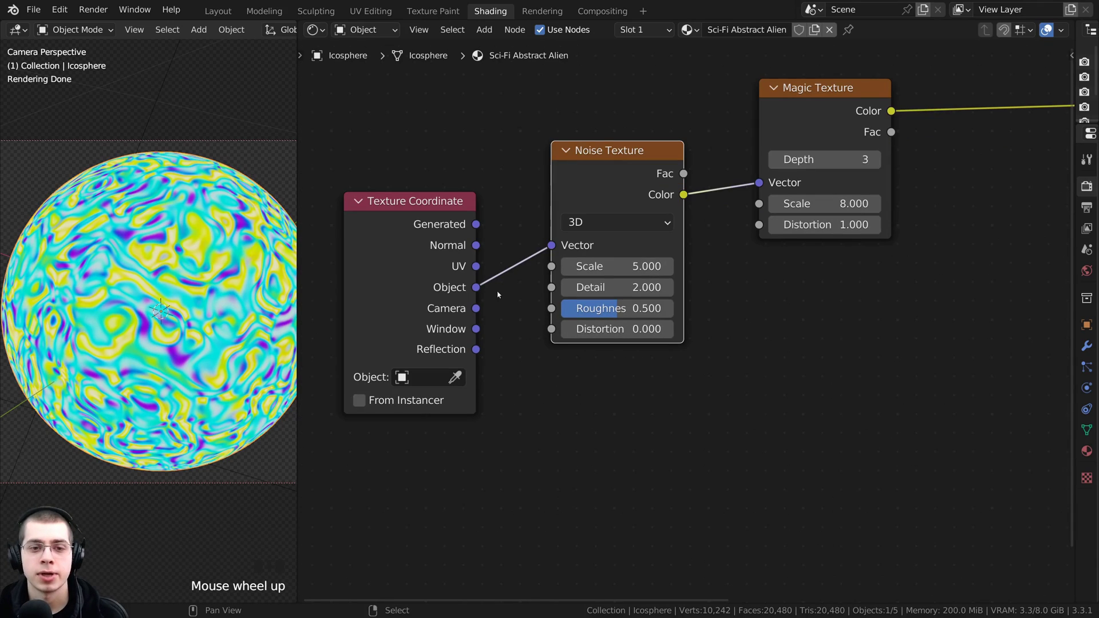
scroll(460, 359, up, 1)
middle_drag(460, 359, 460, 388)
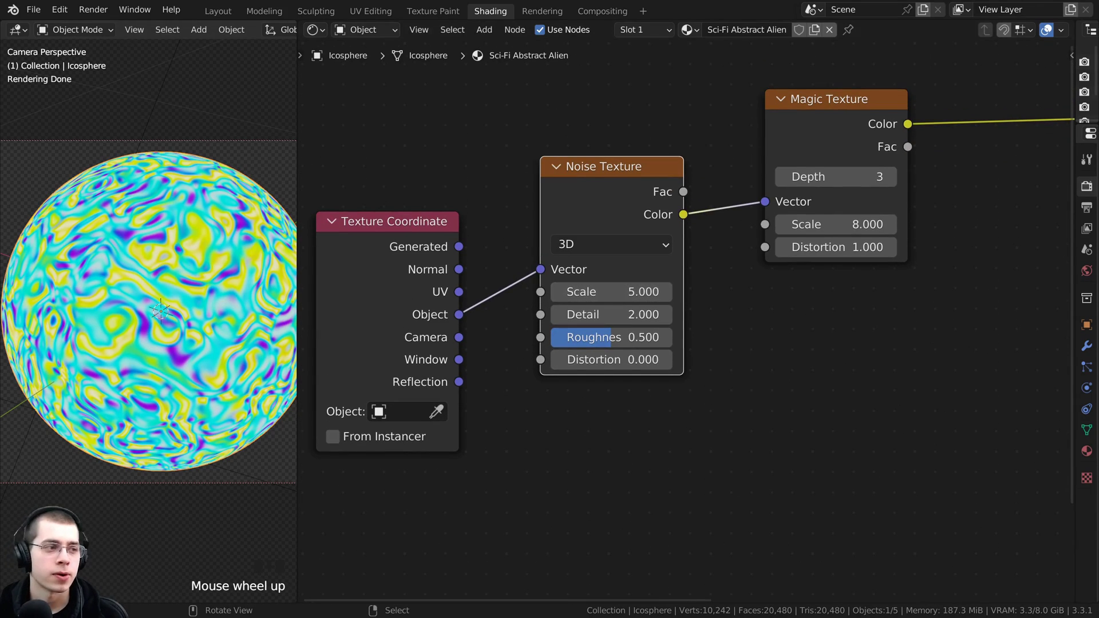
middle_drag(568, 278, 551, 258)
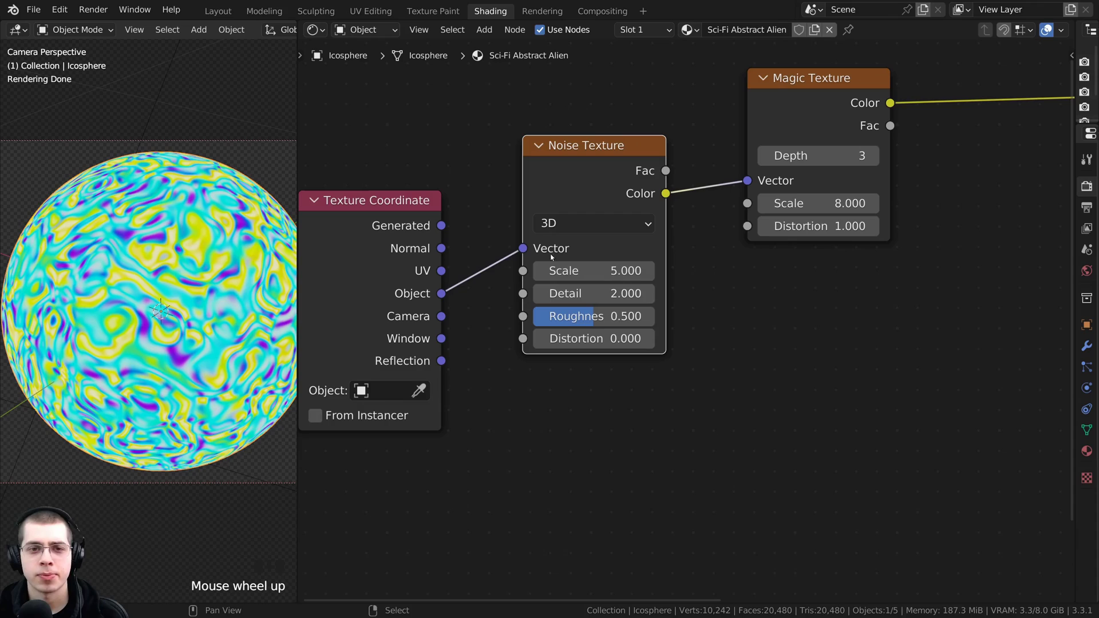
click(578, 269)
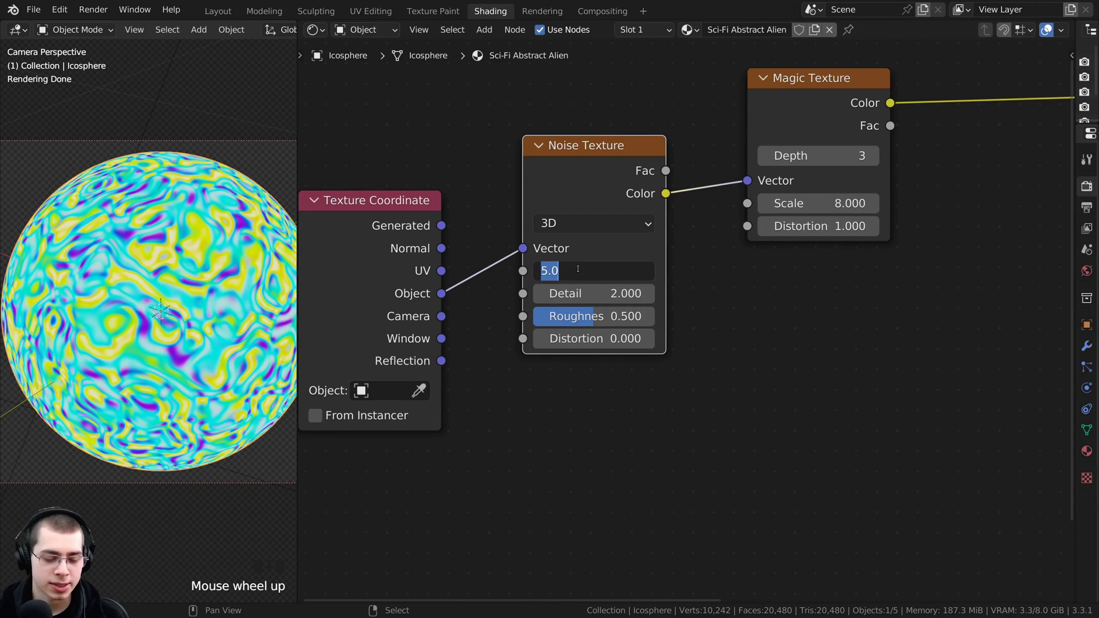
text(15)
key(Return)
drag(578, 293, 653, 293)
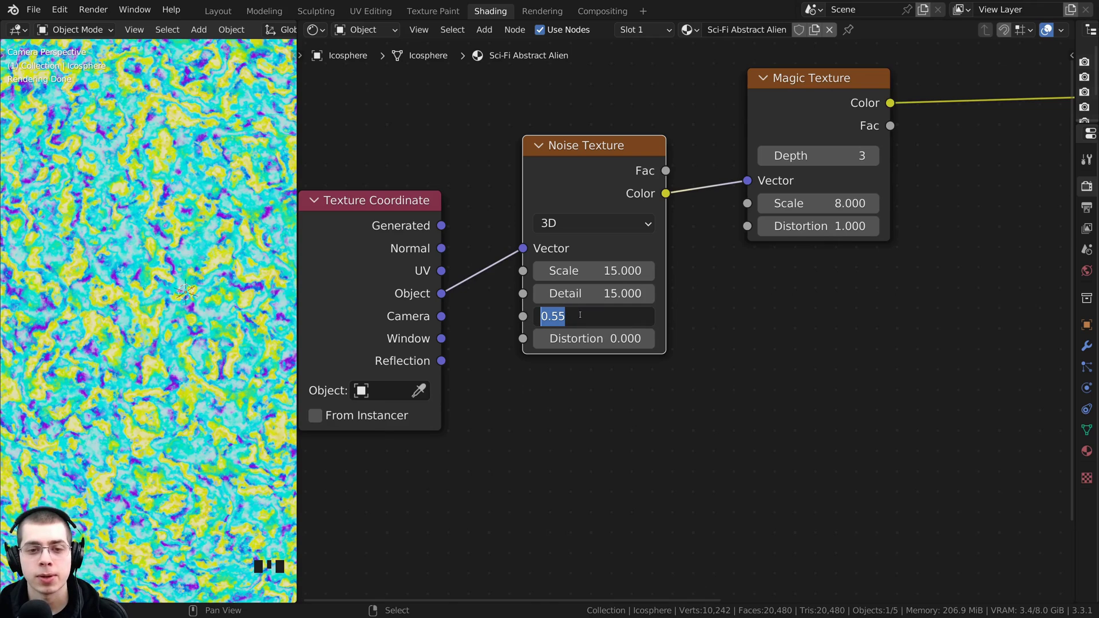
key(Return)
Set the Noise Texture's distortion to 1 and inspect the pattern on the sphere
scroll(109, 280, down, 1)
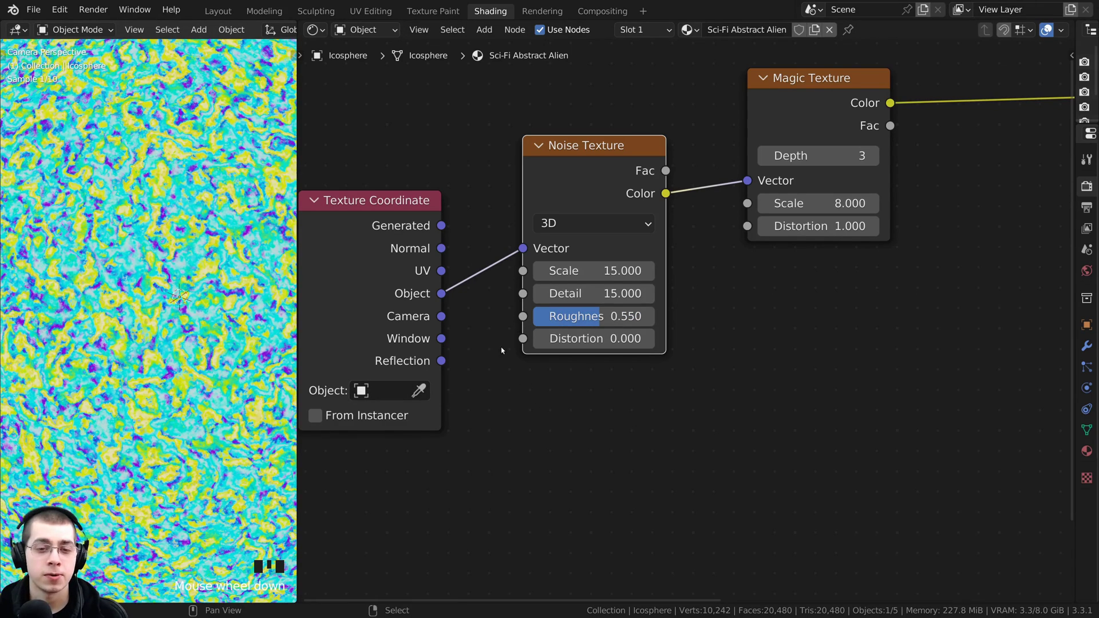
scroll(109, 280, down, 2)
click(560, 338)
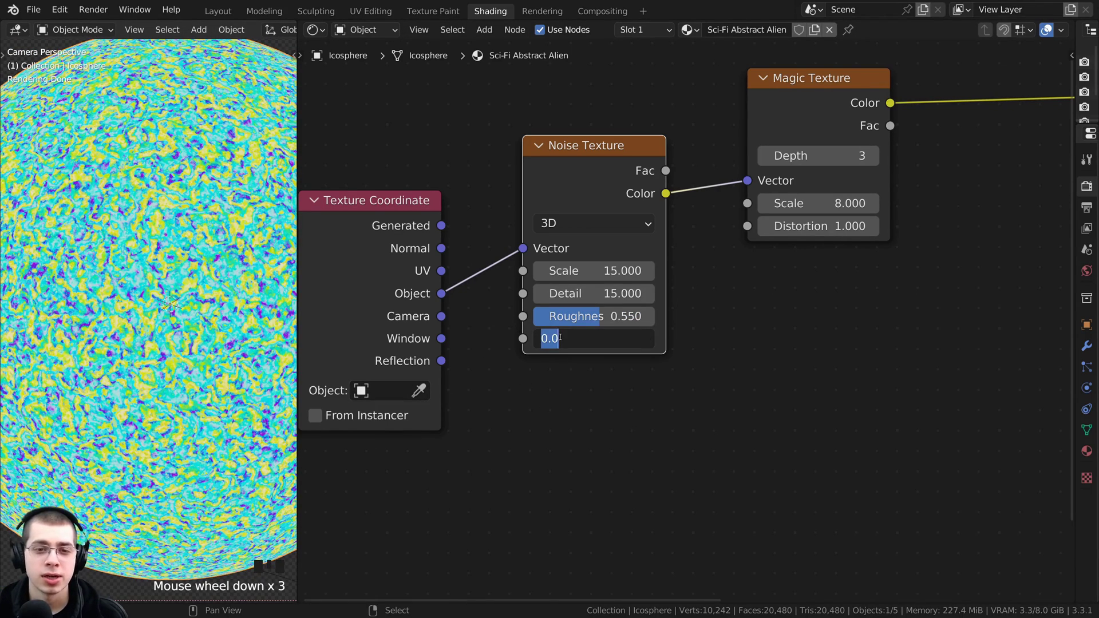
text(1)
click(726, 335)
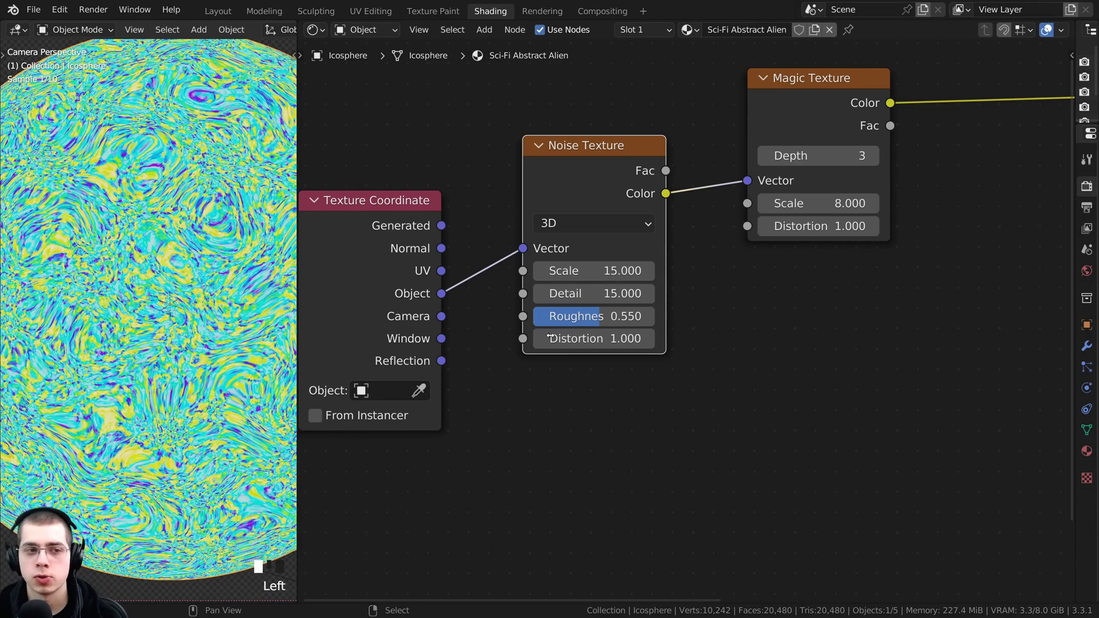
scroll(108, 343, down, 1)
scroll(189, 310, up, 3)
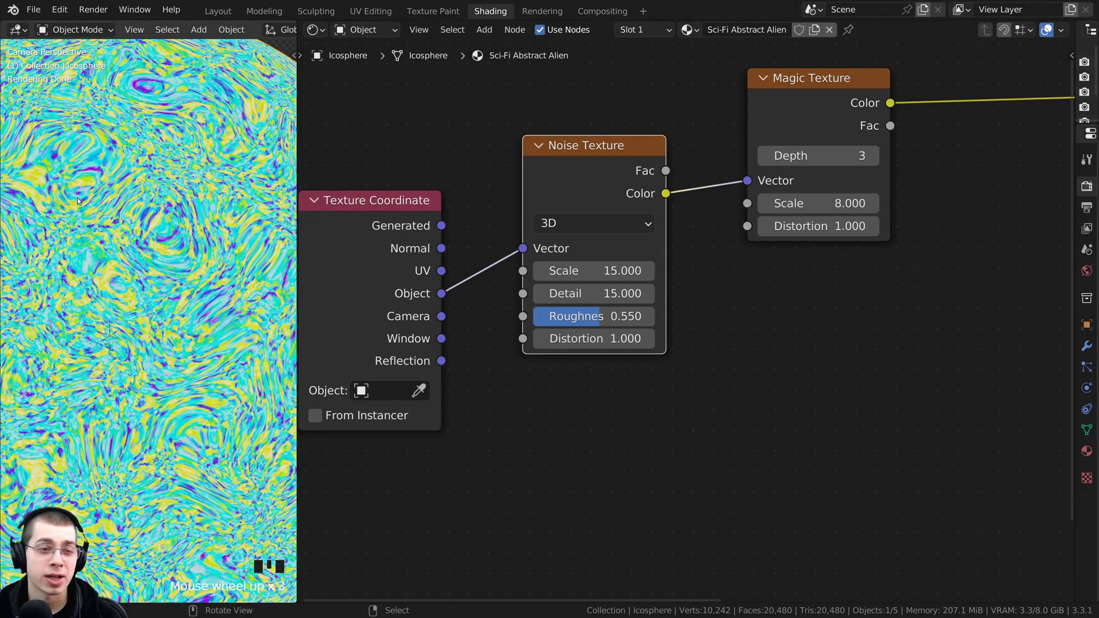
Insert a MixRGB node on the link between the Noise Texture and the Magic Texture
drag(596, 144, 567, 171)
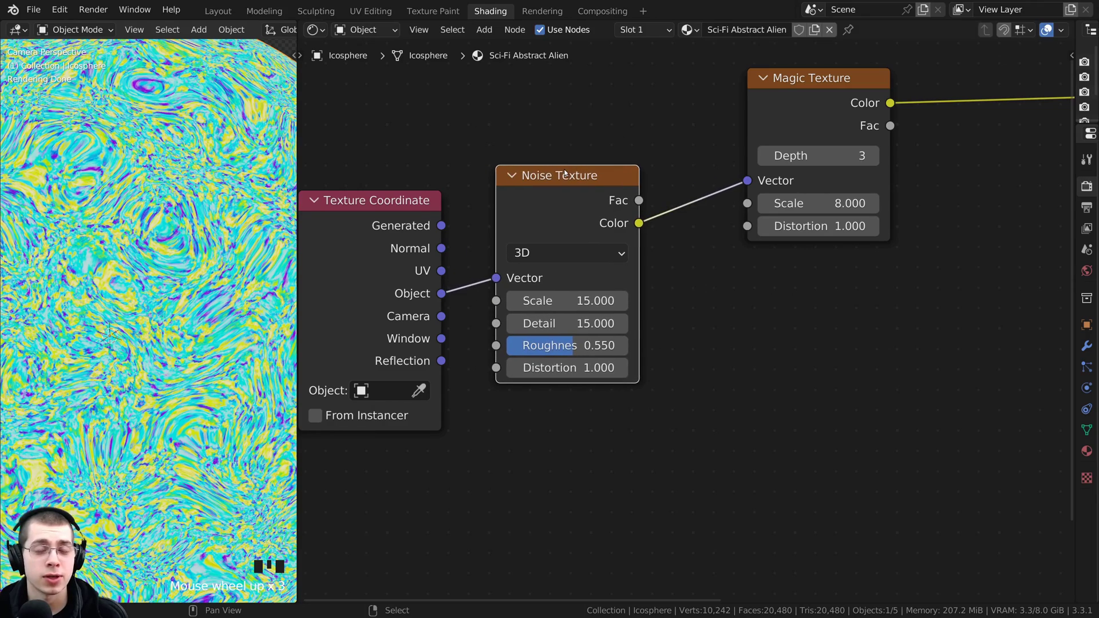
scroll(564, 177, down, 1)
middle_drag(616, 161, 587, 145)
key(shift+a)
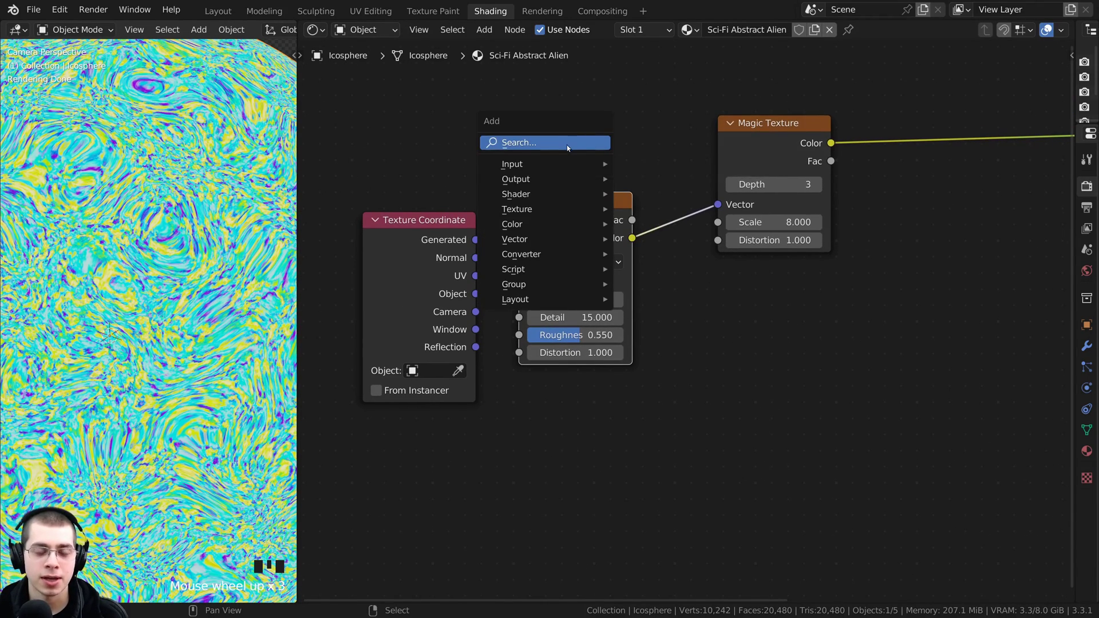
click(569, 144)
text(mix)
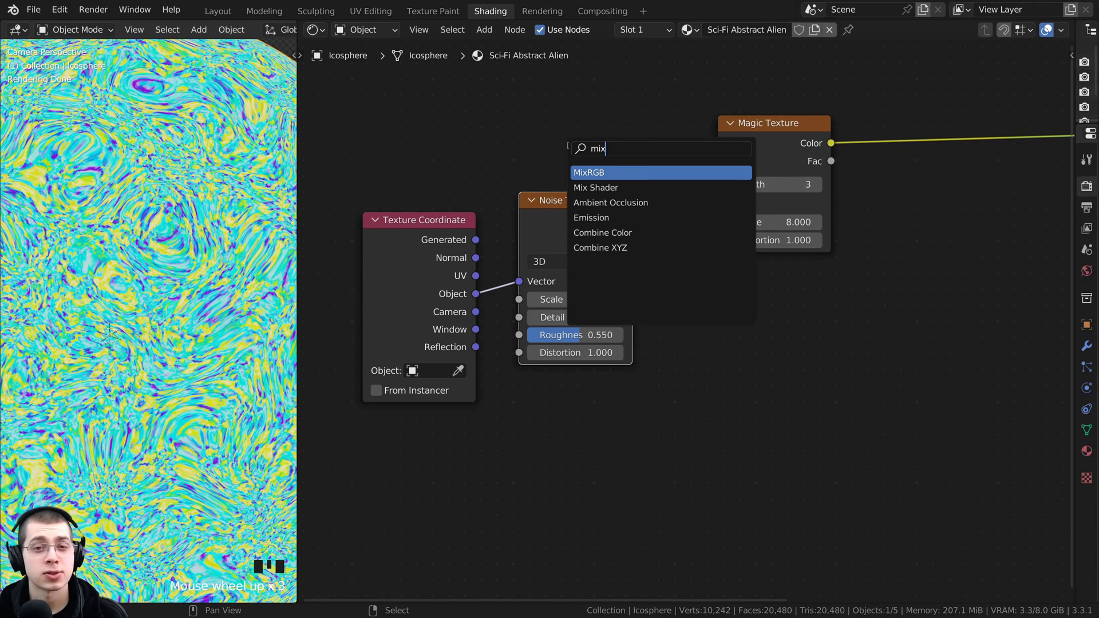
click(589, 173)
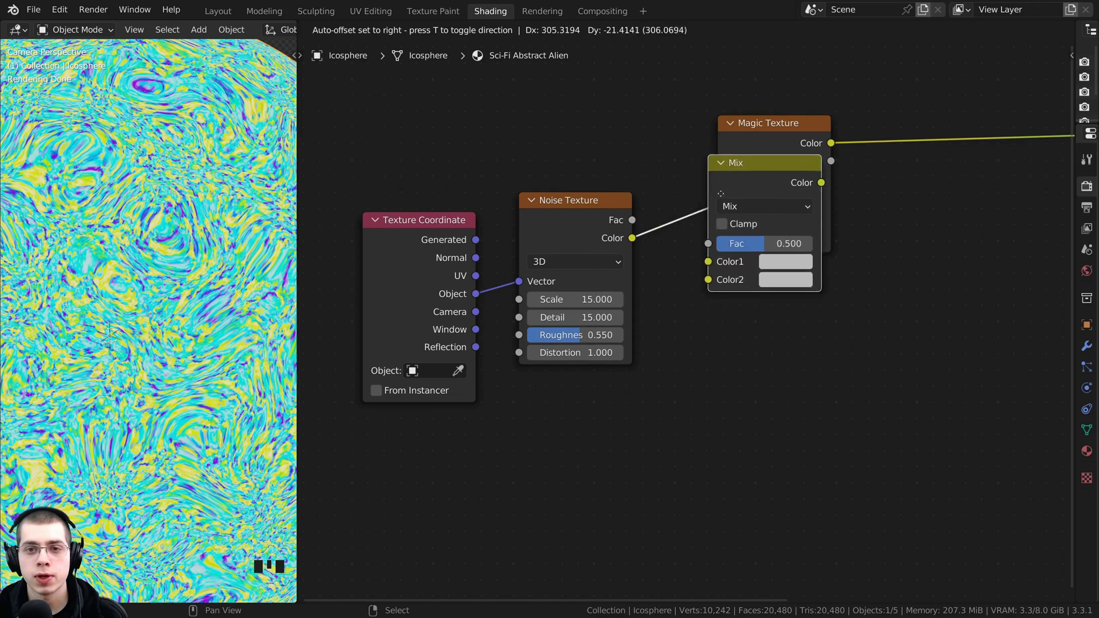
click(716, 197)
Feed the Texture Coordinate's Object output into the Mix node's Color1 and the Noise Texture's Color into Color2, and widen the 3D viewport
drag(578, 223, 588, 365)
middle_drag(456, 323, 446, 318)
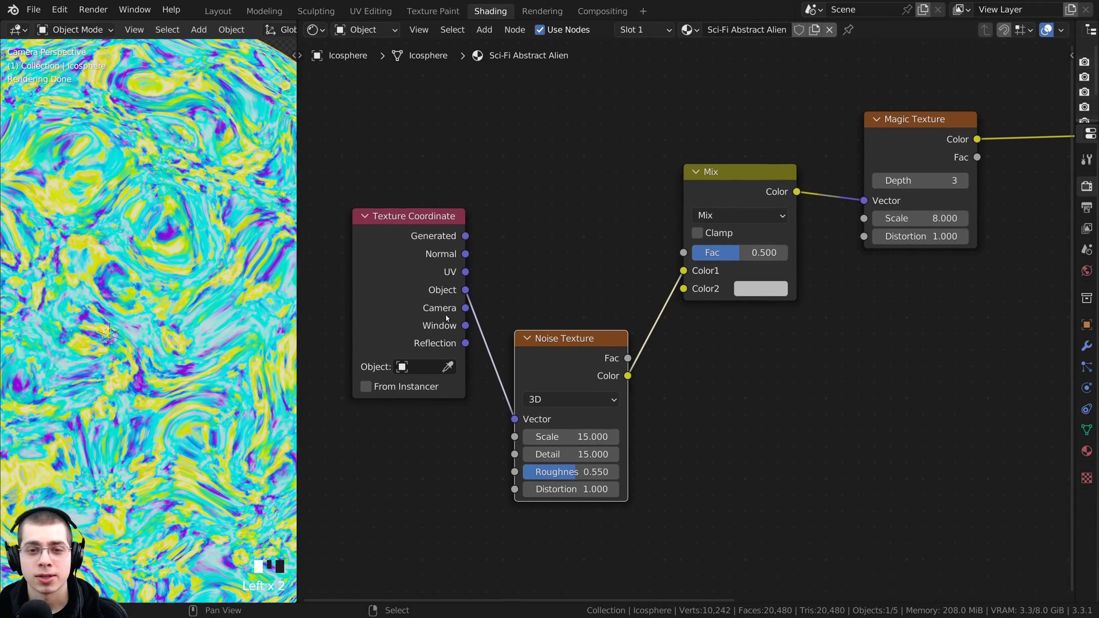
drag(436, 309, 419, 294)
scroll(215, 334, down, 2)
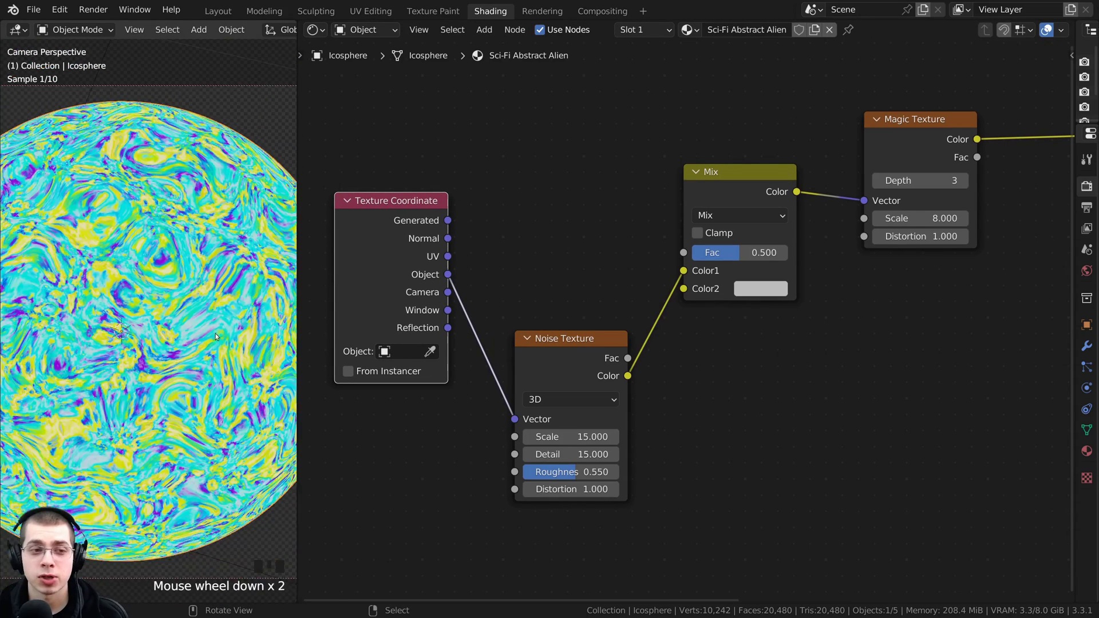
shift+middle_drag(215, 333, 245, 310)
scroll(469, 313, up, 1)
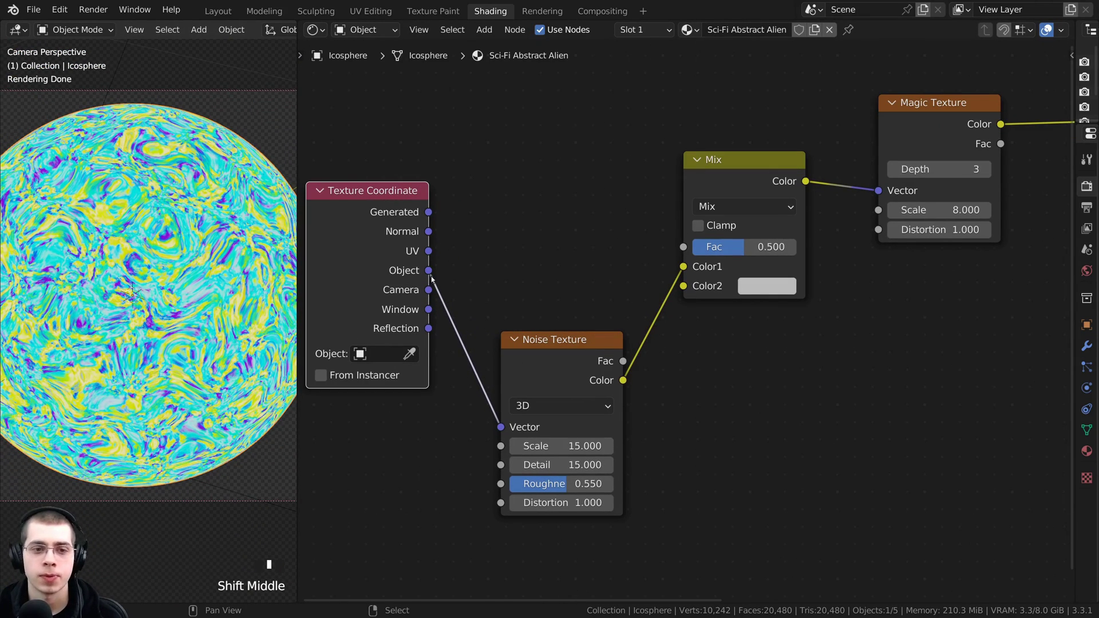
drag(430, 271, 681, 279)
drag(545, 364, 547, 326)
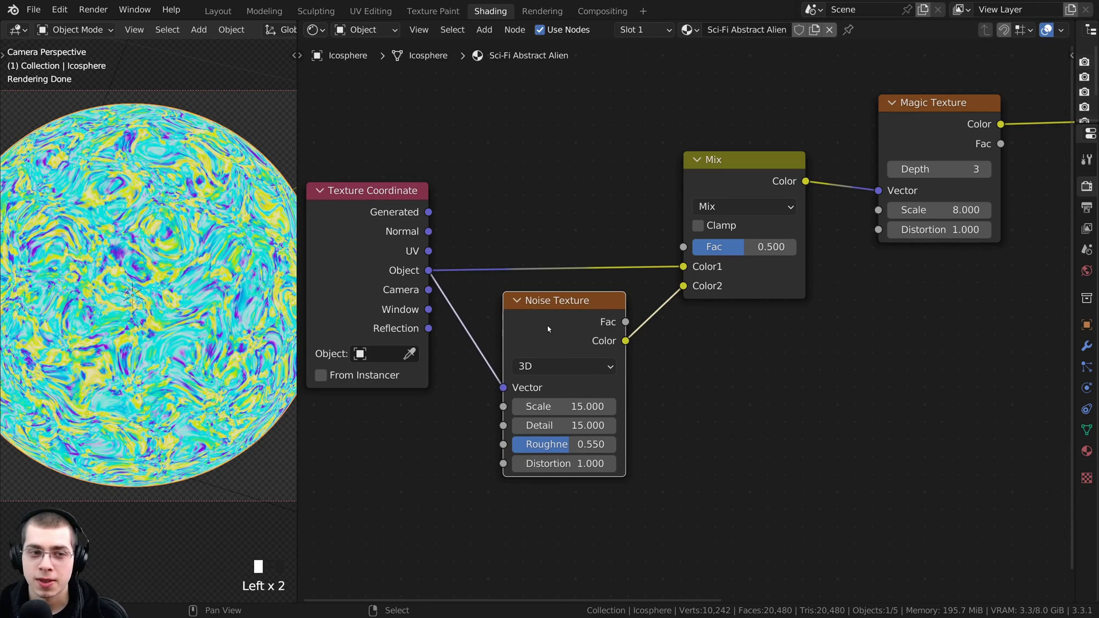
drag(297, 286, 354, 286)
Try Mix node factors between 0 and 0.21 to compare the plain and noise-distorted pattern on the sphere
drag(796, 248, 741, 249)
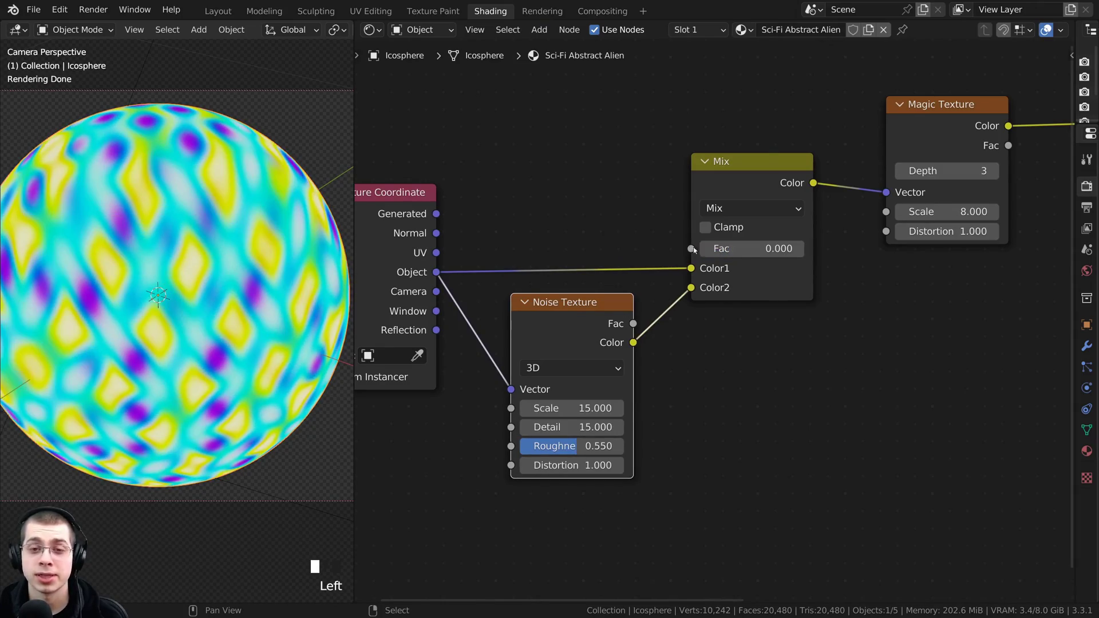
drag(420, 284, 424, 272)
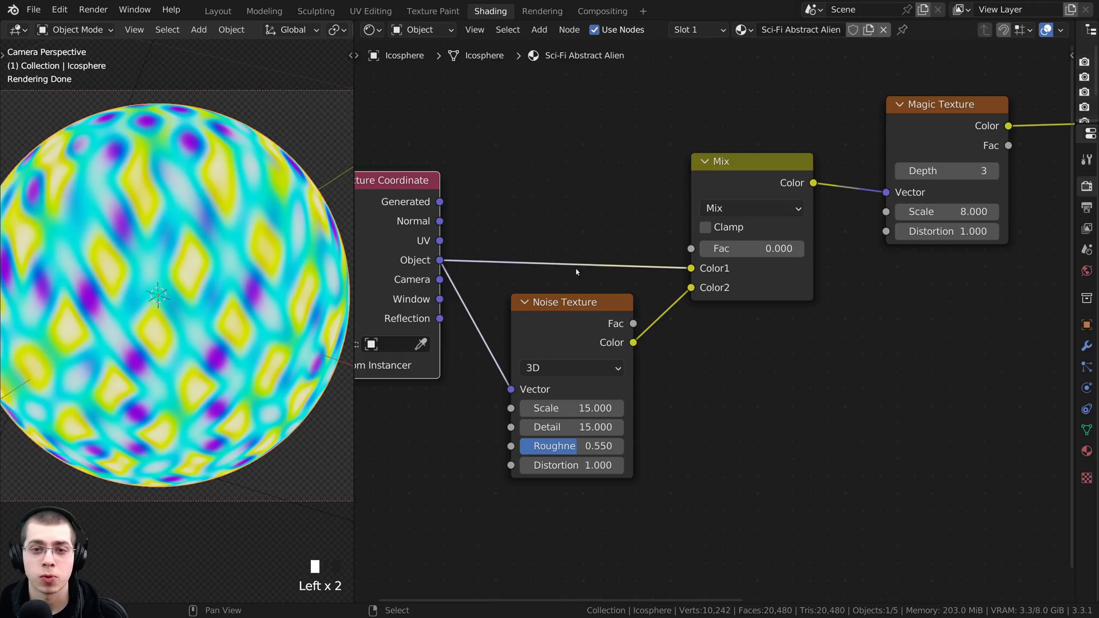
drag(745, 248, 717, 248)
drag(710, 248, 723, 249)
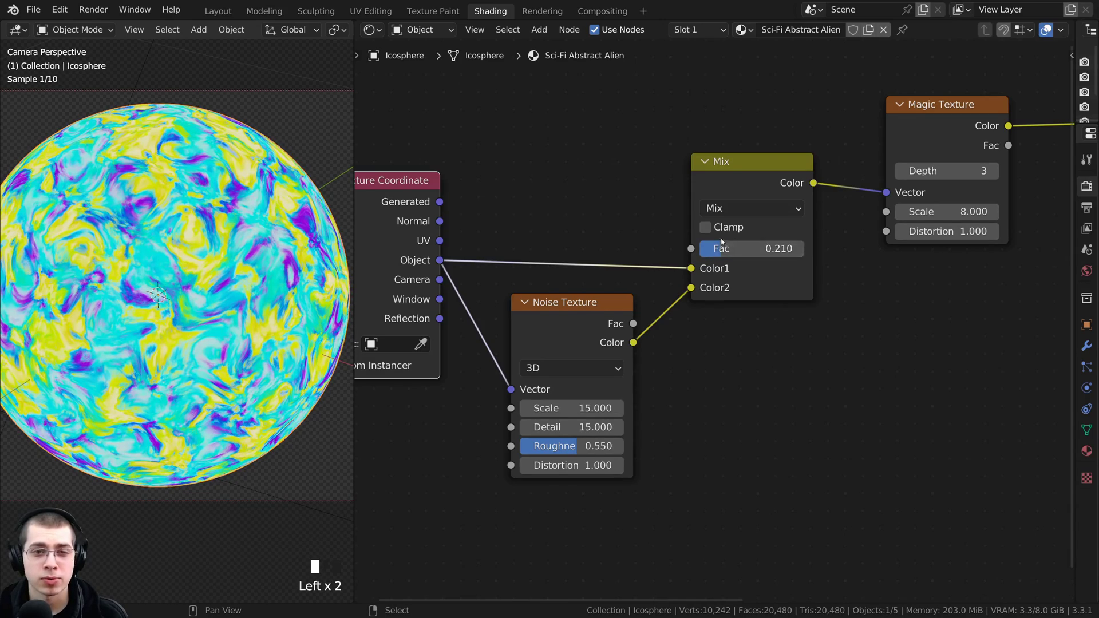
Change the Mix node's blending mode to Linear Light and lower its factor to about 0.029
click(723, 210)
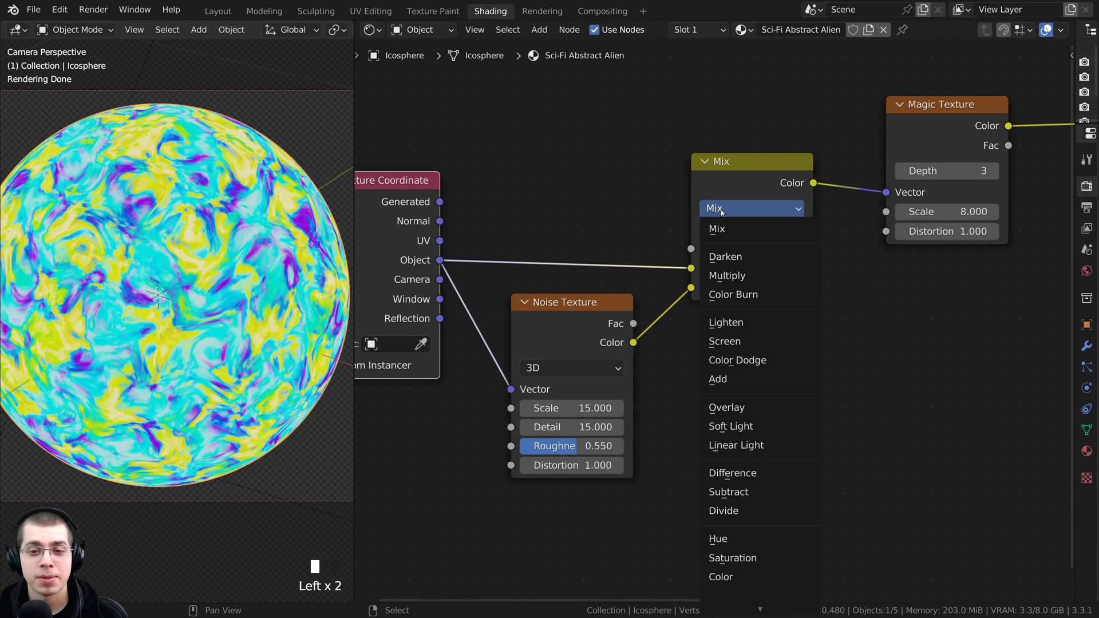
click(737, 446)
drag(712, 249, 698, 248)
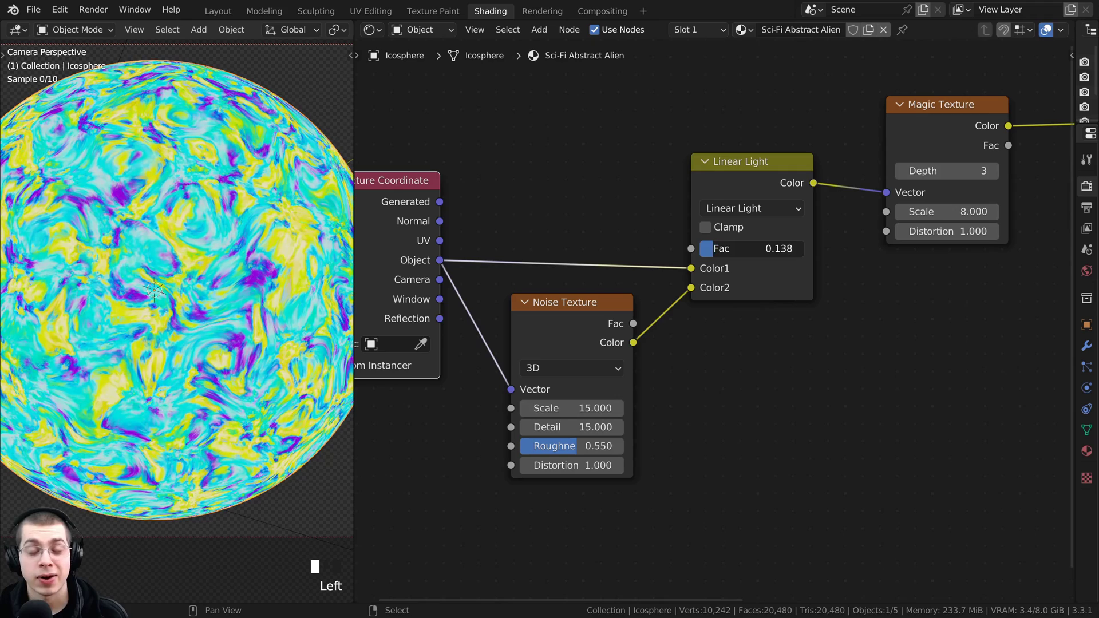
mouse_move(713, 249)
mouse_down()
mouse_move(693, 249)
mouse_move(714, 250)
mouse_up()
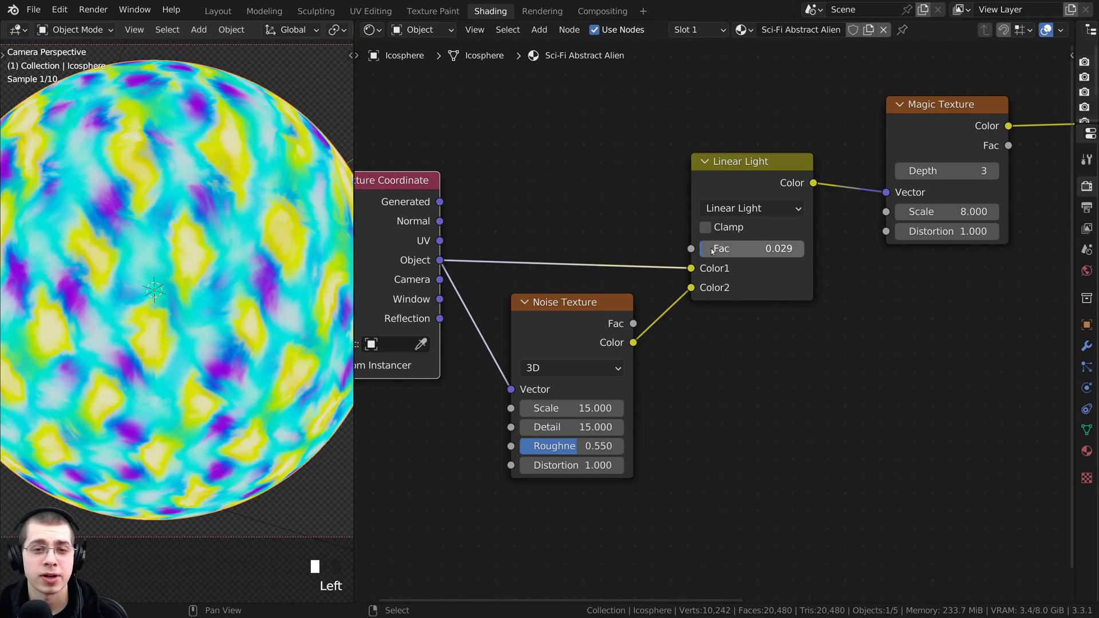
Set the Linear Light node's factor to 0.01 and inspect the distortion up close on the sphere
click(712, 249)
text(.)
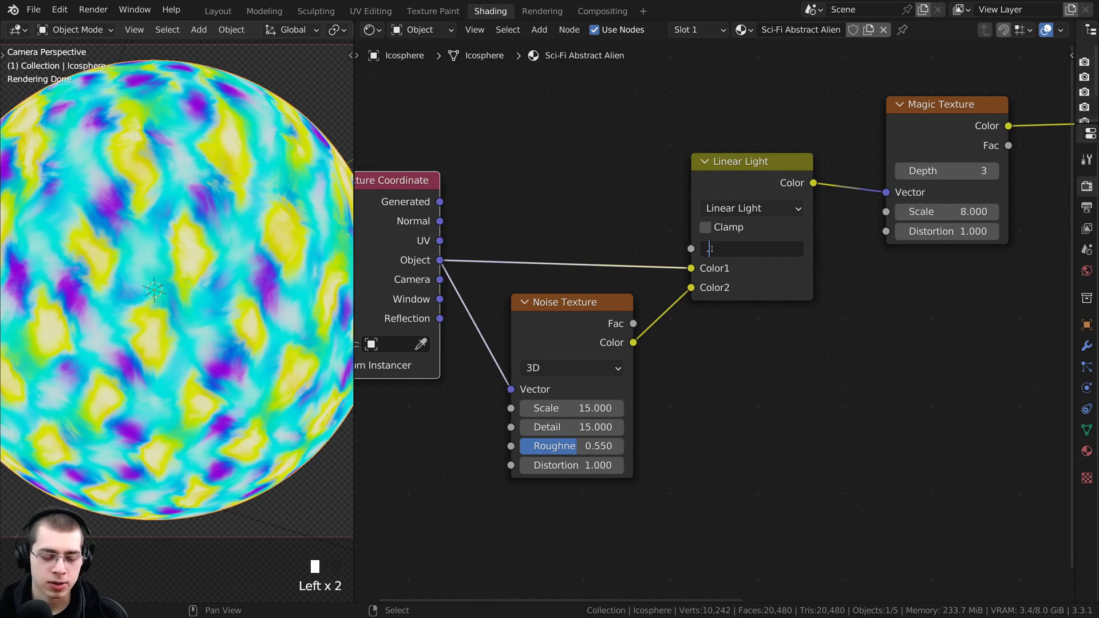
text(01)
key(Return)
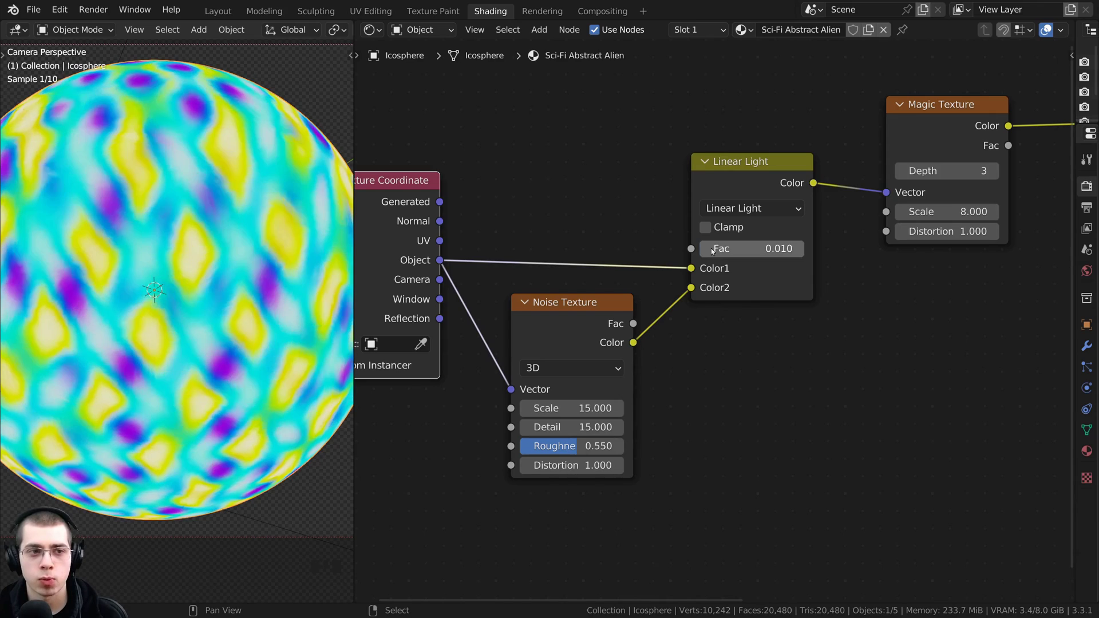
shift+middle_drag(40, 266, 218, 301)
scroll(173, 212, up, 5)
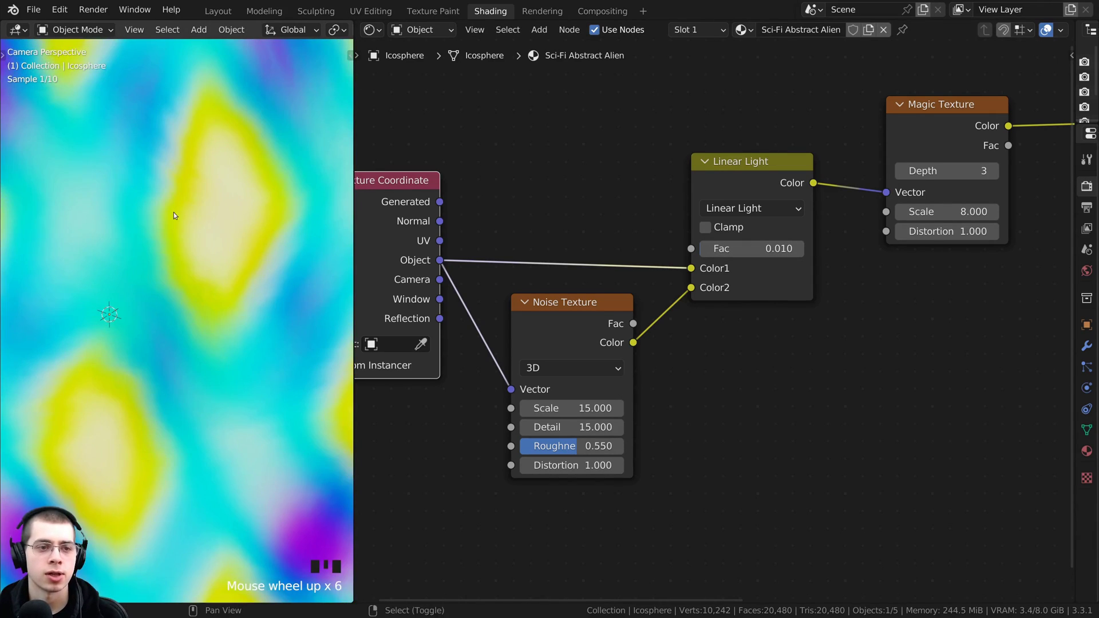
shift+middle_drag(173, 212, 147, 190)
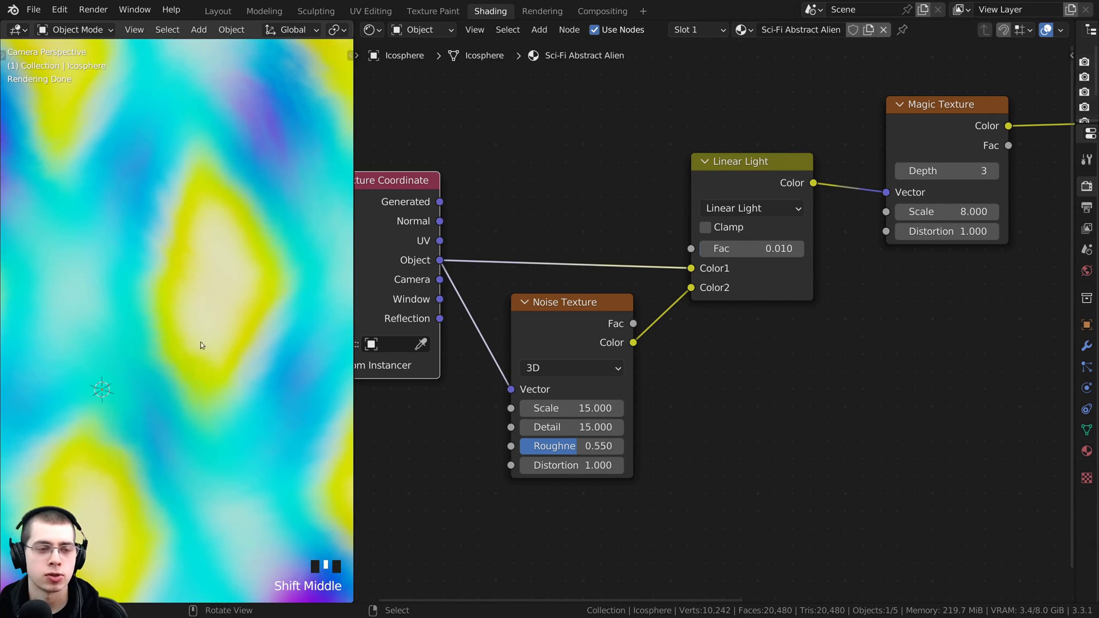
scroll(200, 343, down, 5)
shift+middle_drag(204, 372, 201, 347)
scroll(722, 317, down, 4)
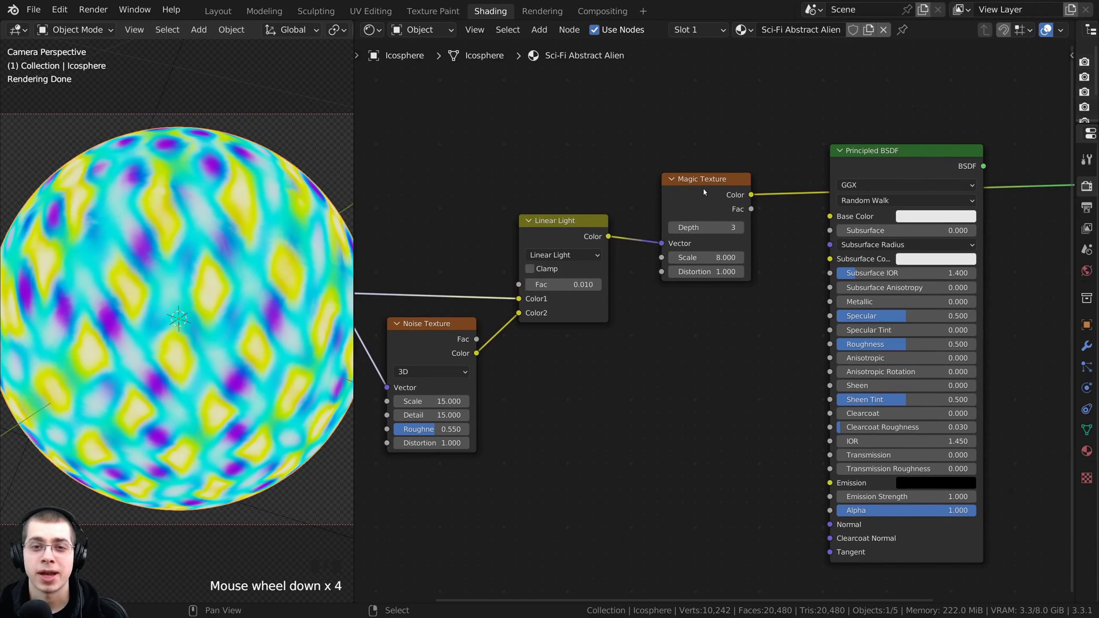
Connect the Magic Texture's Color to the Principled BSDF's Base Color and route the Principled BSDF to the Material Output's Surface
drag(697, 205, 665, 222)
middle_drag(652, 233, 522, 237)
scroll(522, 237, up, 1)
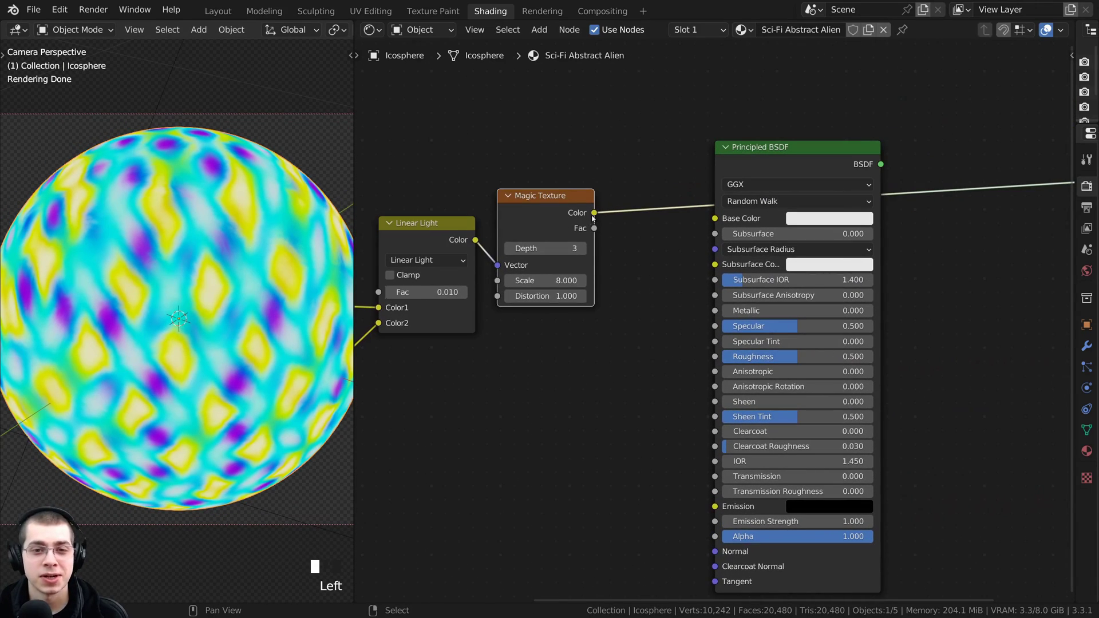
drag(594, 213, 715, 219)
middle_drag(715, 218, 648, 227)
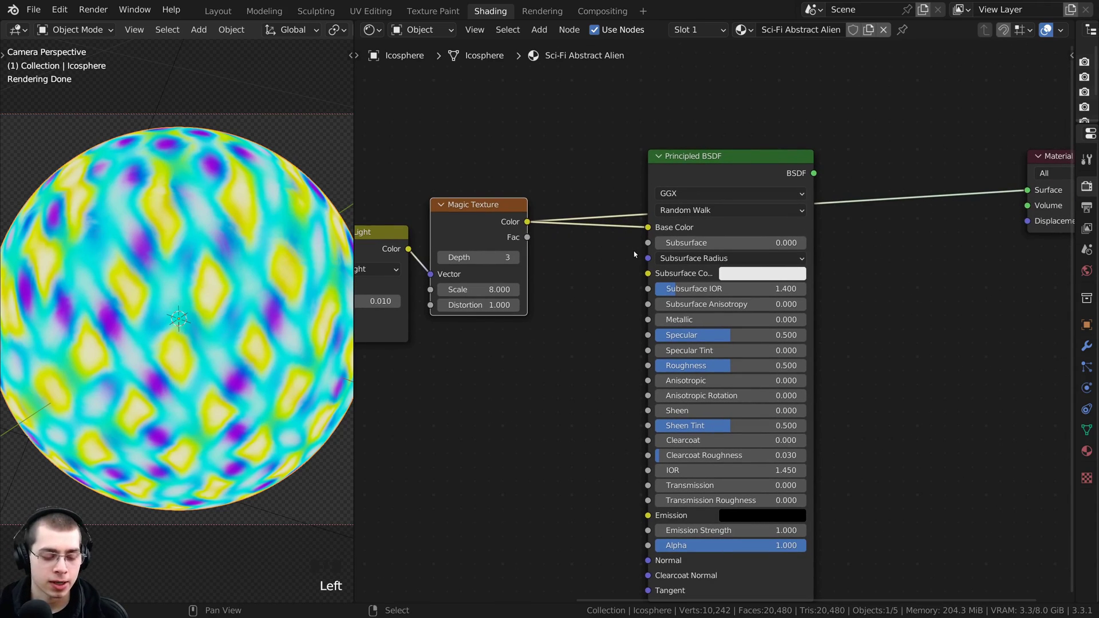
ctrl+shift+drag(715, 163, 750, 169)
middle_drag(743, 185, 747, 145)
scroll(97, 252, down, 2)
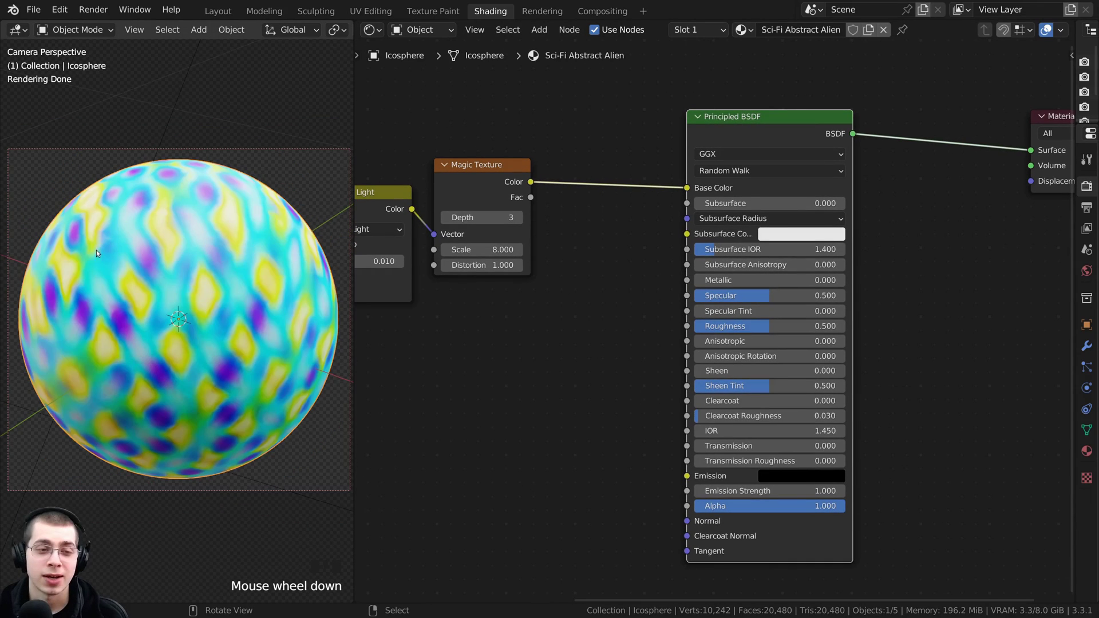
Set the Principled BSDF's metallic to 1 and lower its roughness to about 0.258
scroll(679, 302, up, 1)
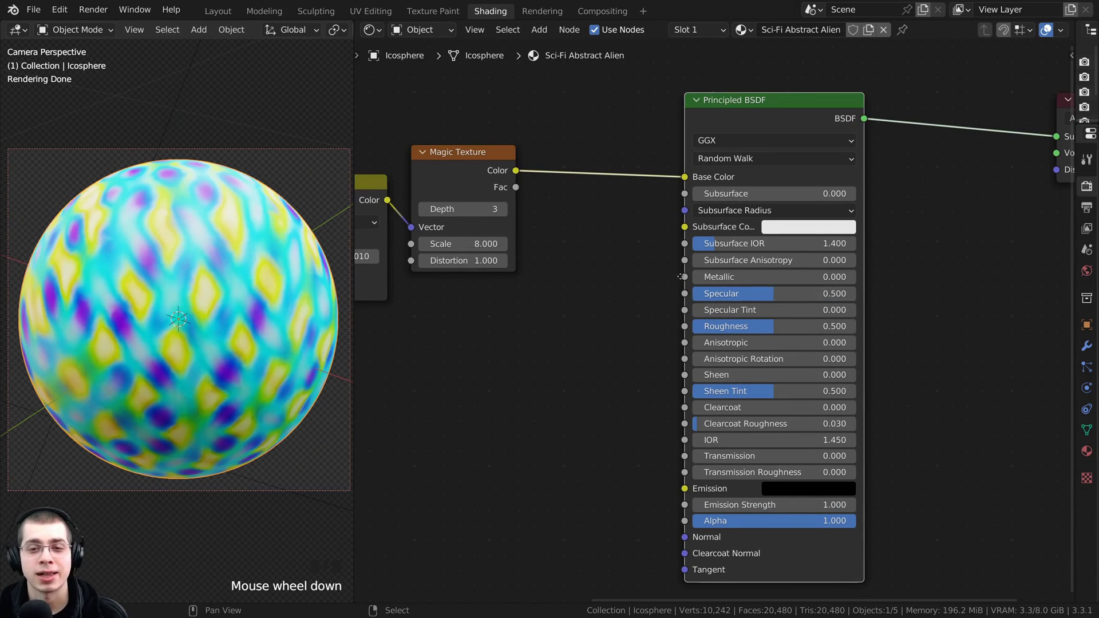
scroll(681, 277, up, 1)
drag(690, 250, 862, 250)
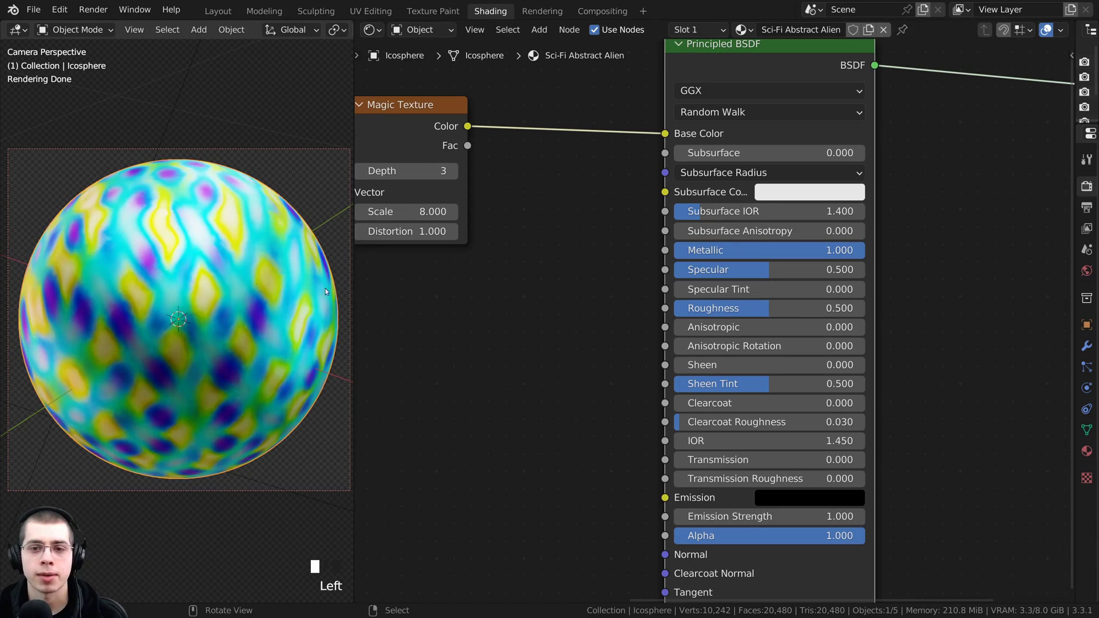
middle_drag(643, 337, 666, 315)
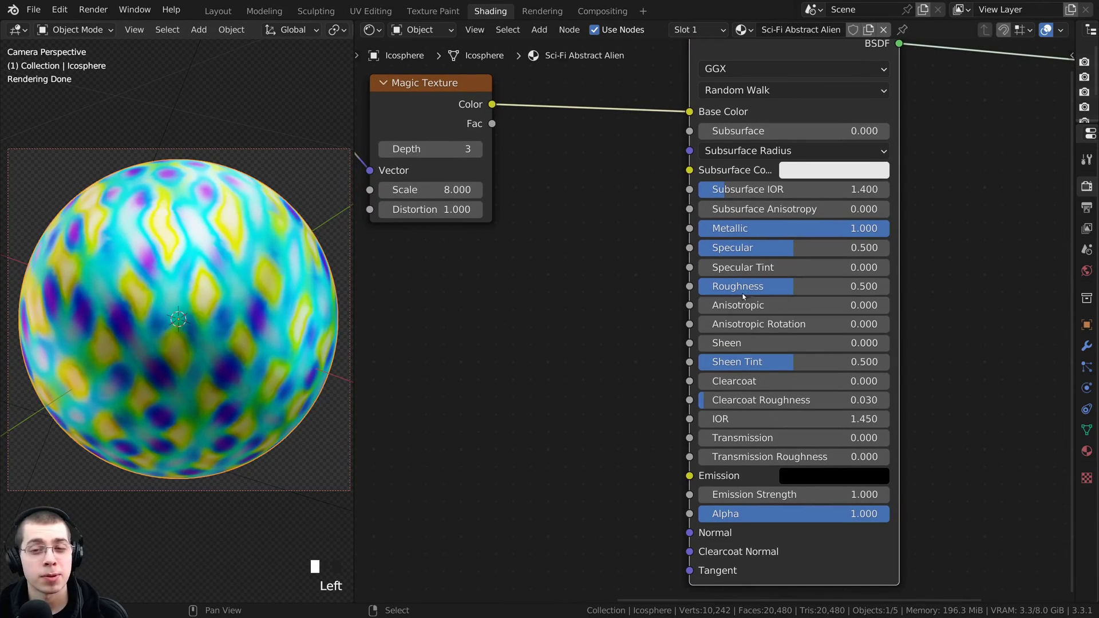
drag(768, 290, 722, 290)
Insert a ColorRamp node between the Magic Texture's Color and the Principled BSDF's Base Color
middle_drag(390, 340, 428, 395)
scroll(428, 396, down, 1)
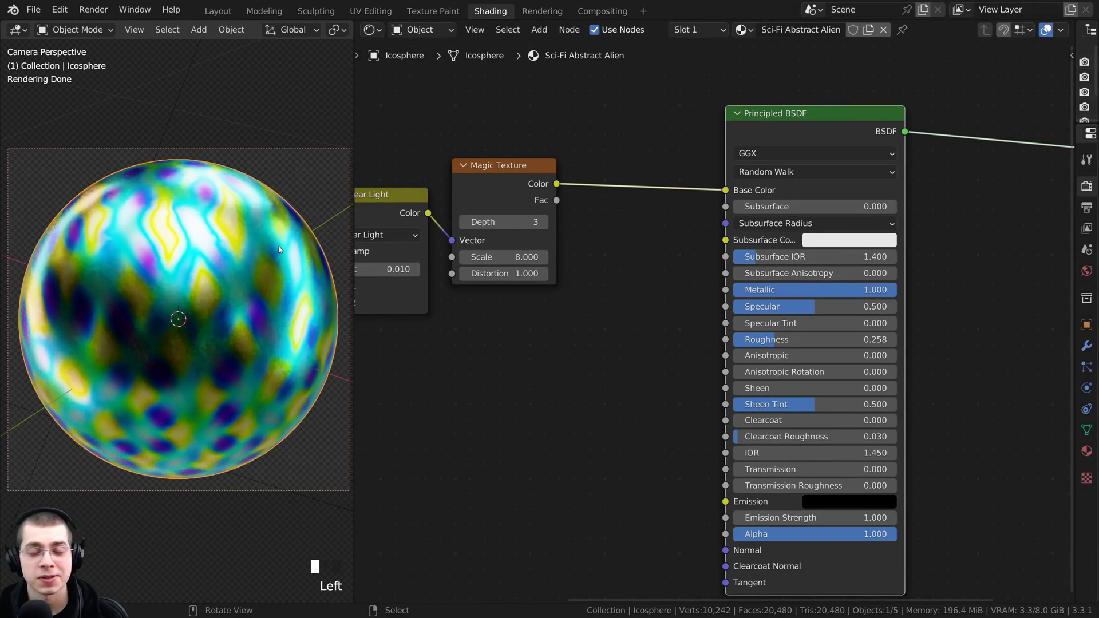
drag(515, 166, 516, 173)
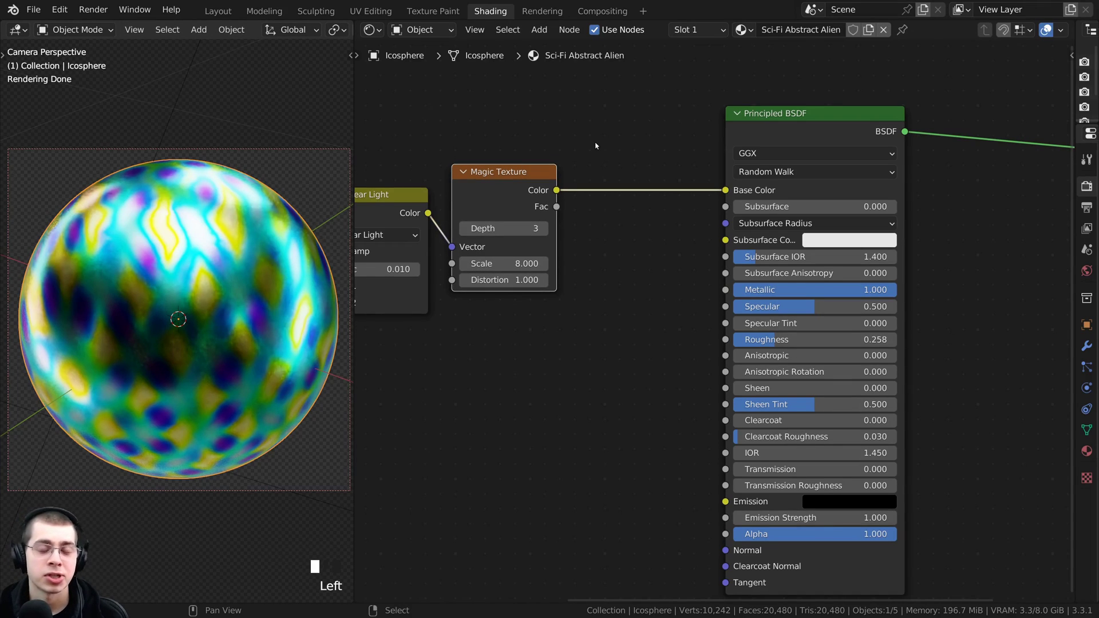
key(shift+a)
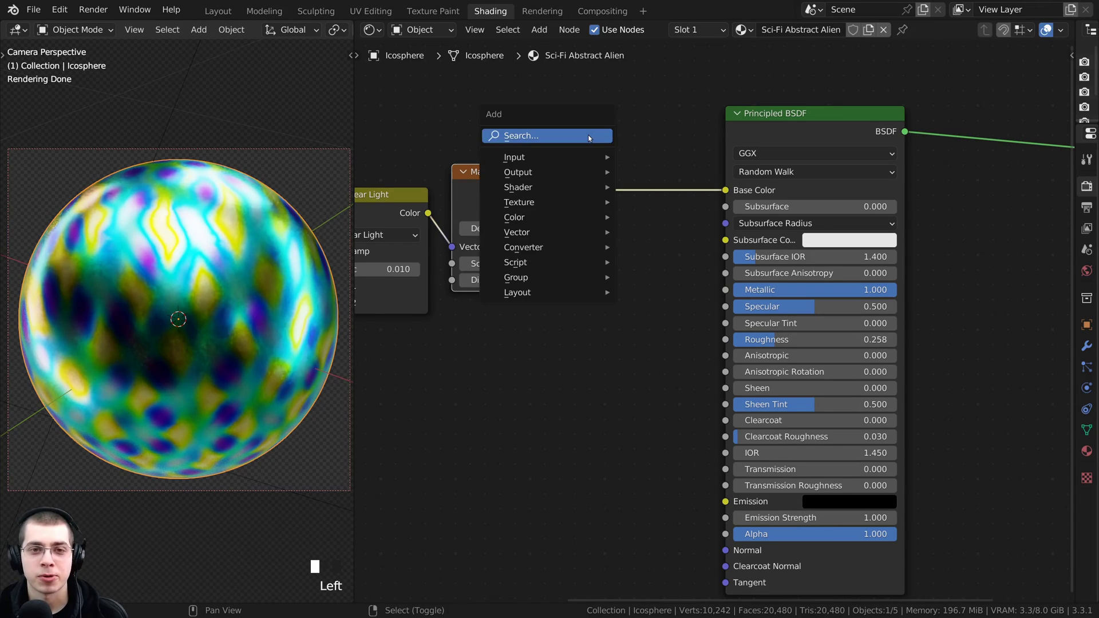
click(569, 134)
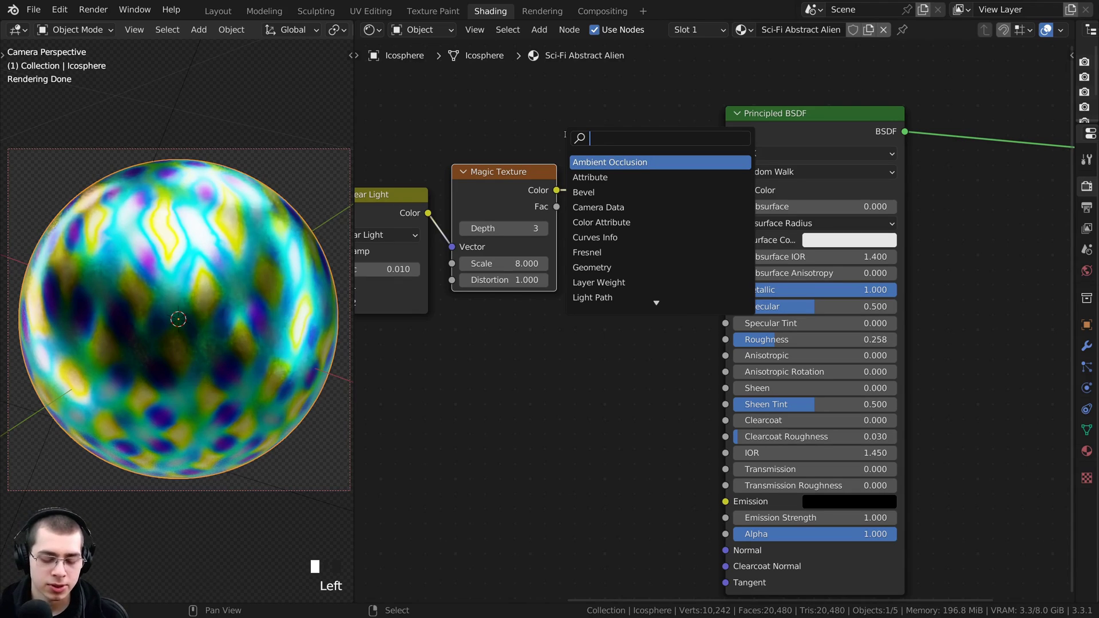
text(col)
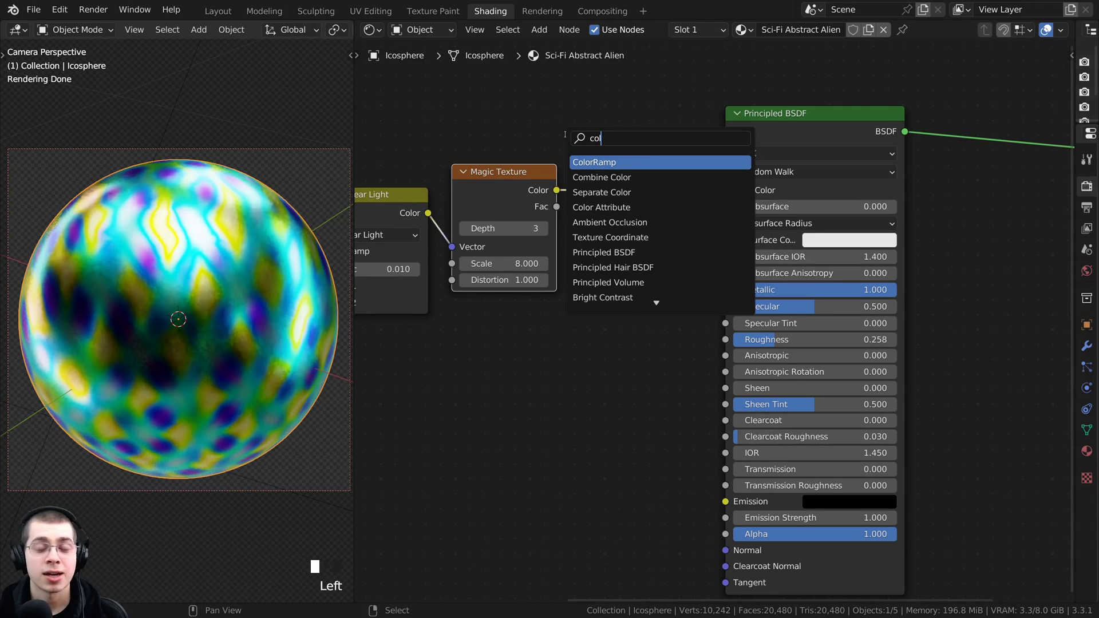
click(608, 162)
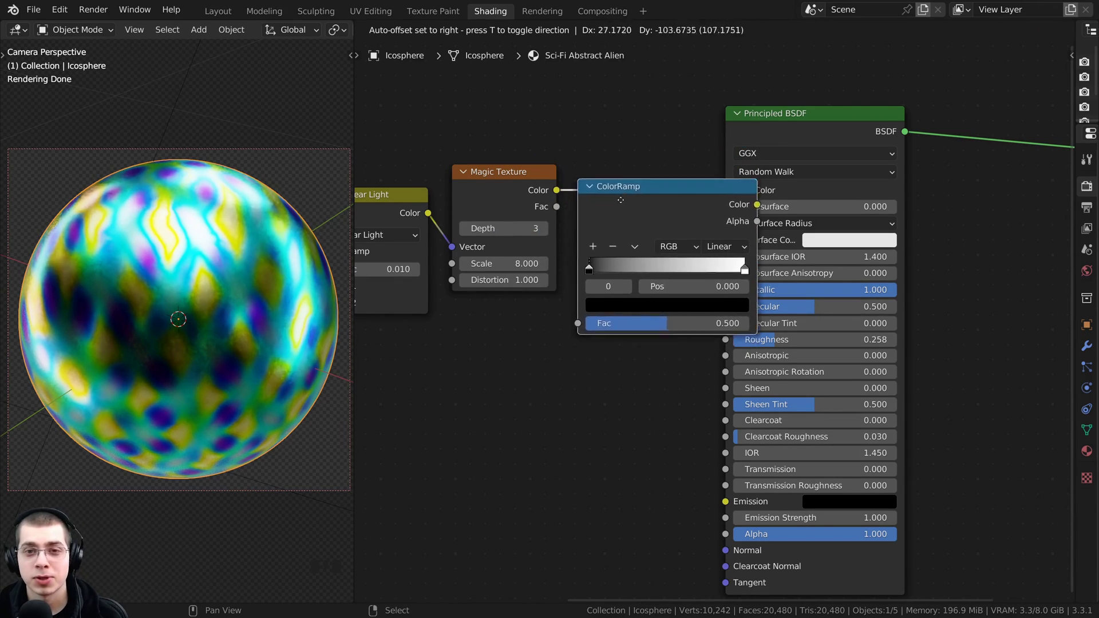
click(660, 176)
middle_drag(670, 175, 629, 180)
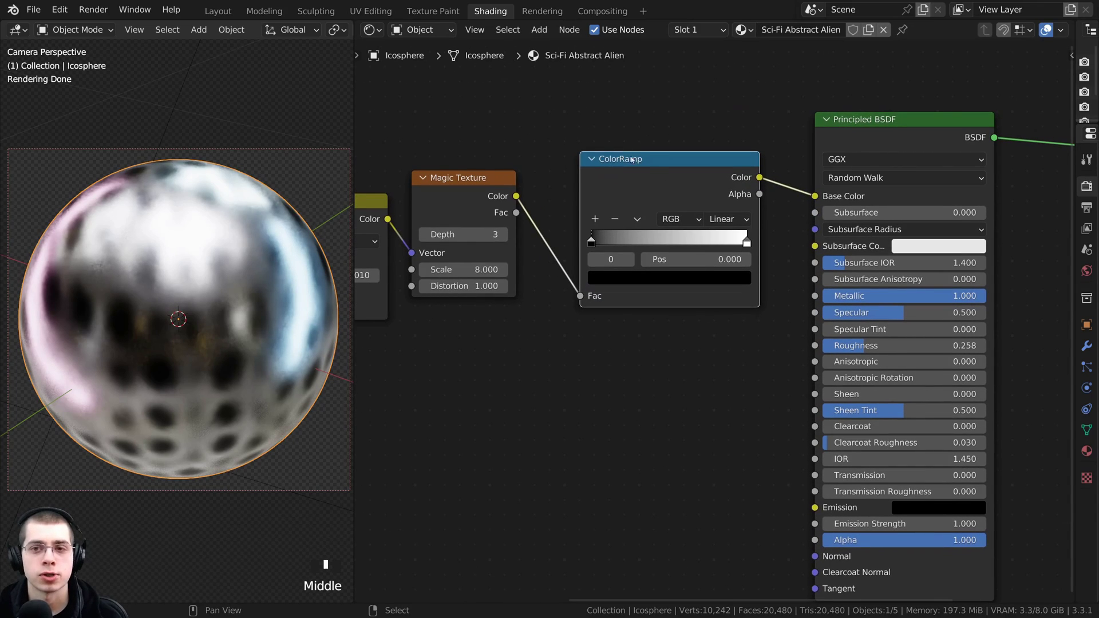
Move the ColorRamp's black stop inward toward the white stop
scroll(632, 160, up, 1)
scroll(585, 249, up, 1)
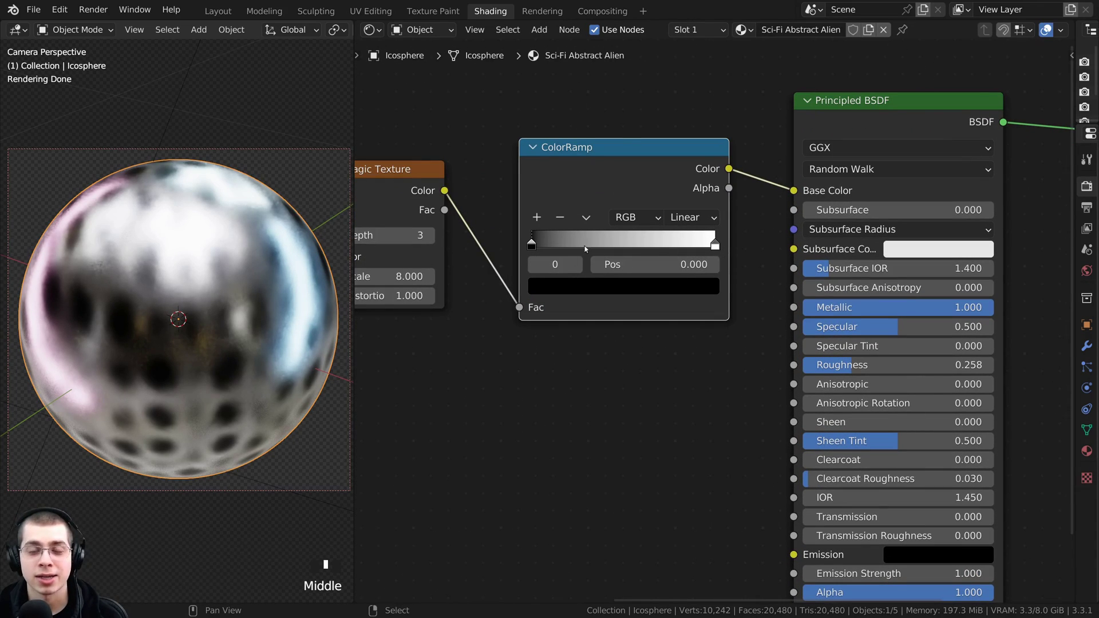
middle_drag(500, 200, 508, 228)
scroll(508, 227, up, 1)
middle_drag(600, 219, 626, 226)
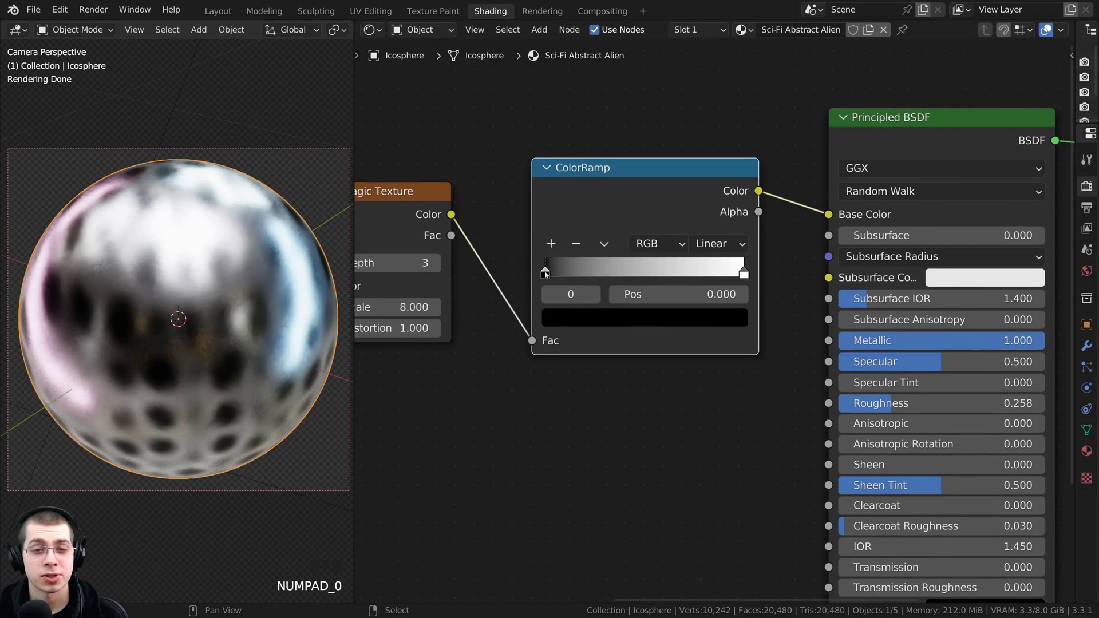
drag(550, 272, 596, 270)
Recolor the ColorRamp's black stop to a bright red with hex value FF4B35
click(575, 318)
drag(705, 120, 704, 46)
drag(624, 115, 619, 186)
click(683, 205)
text(FF4B35)
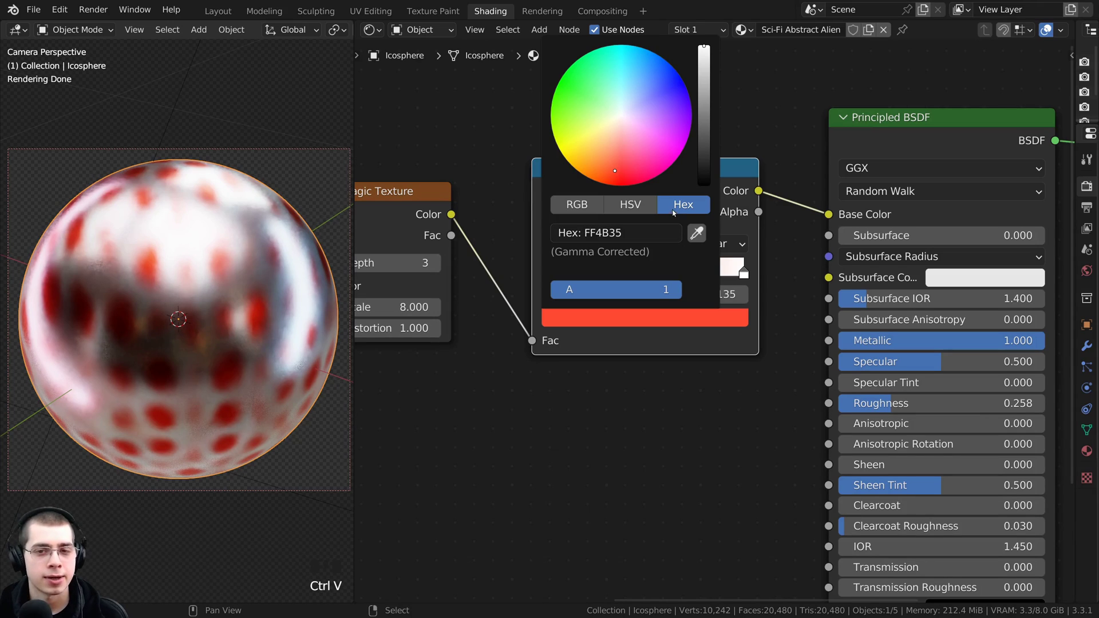
Move the ColorRamp's white stop inward to position 0.823
click(576, 205)
click(675, 204)
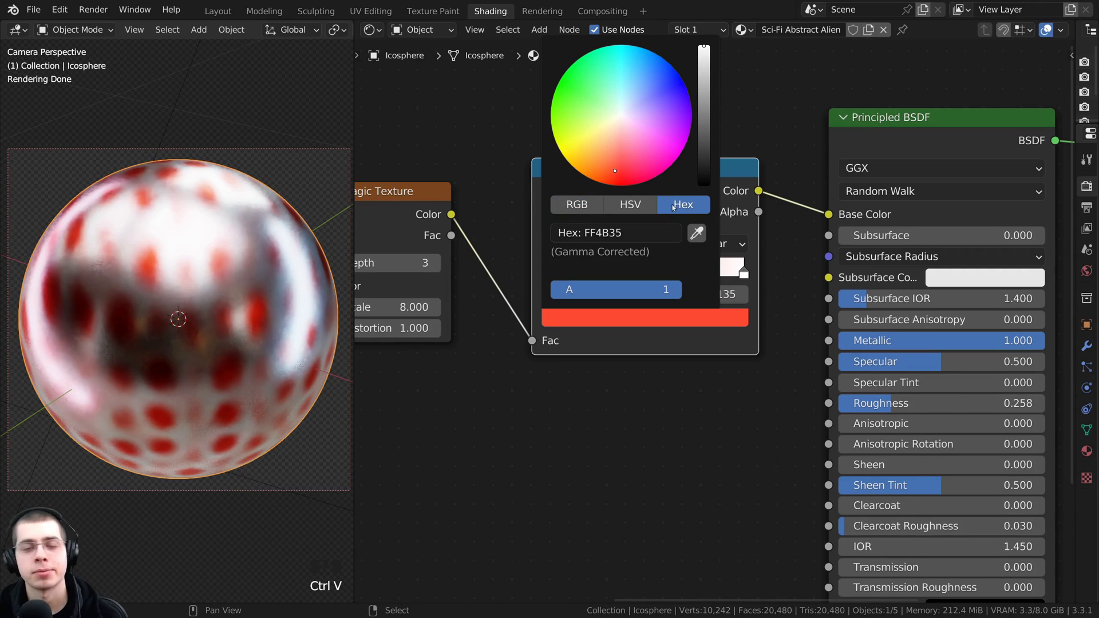
drag(744, 274, 707, 272)
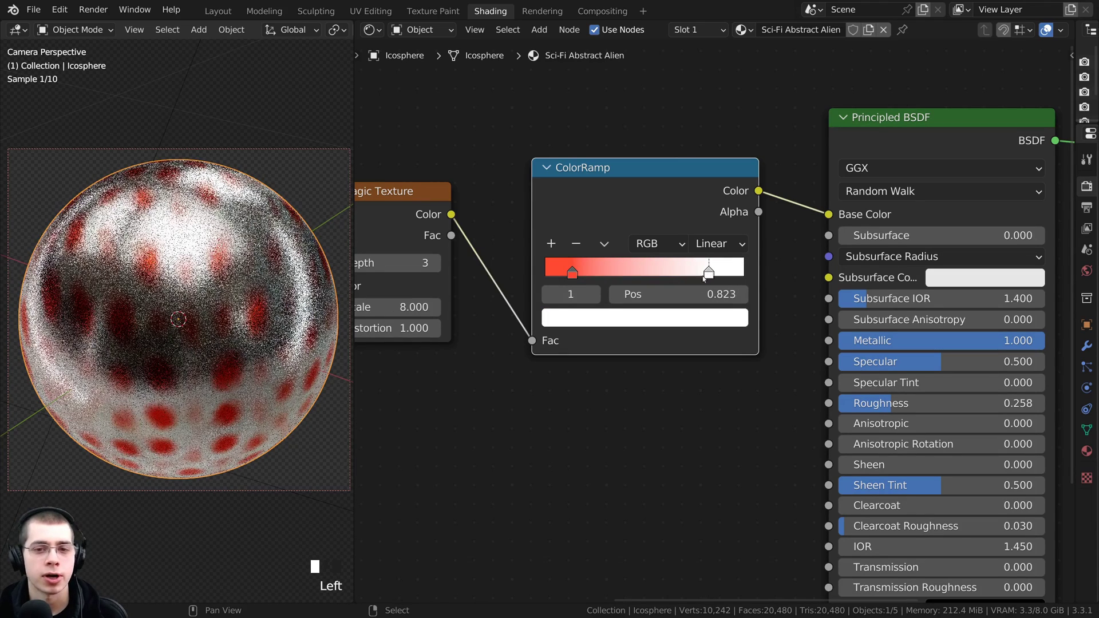
Recolor the ColorRamp's white stop to a light blue with hex value 529EFF
scroll(662, 322, down, 2)
middle_drag(662, 322, 651, 356)
click(650, 353)
drag(630, 163, 635, 143)
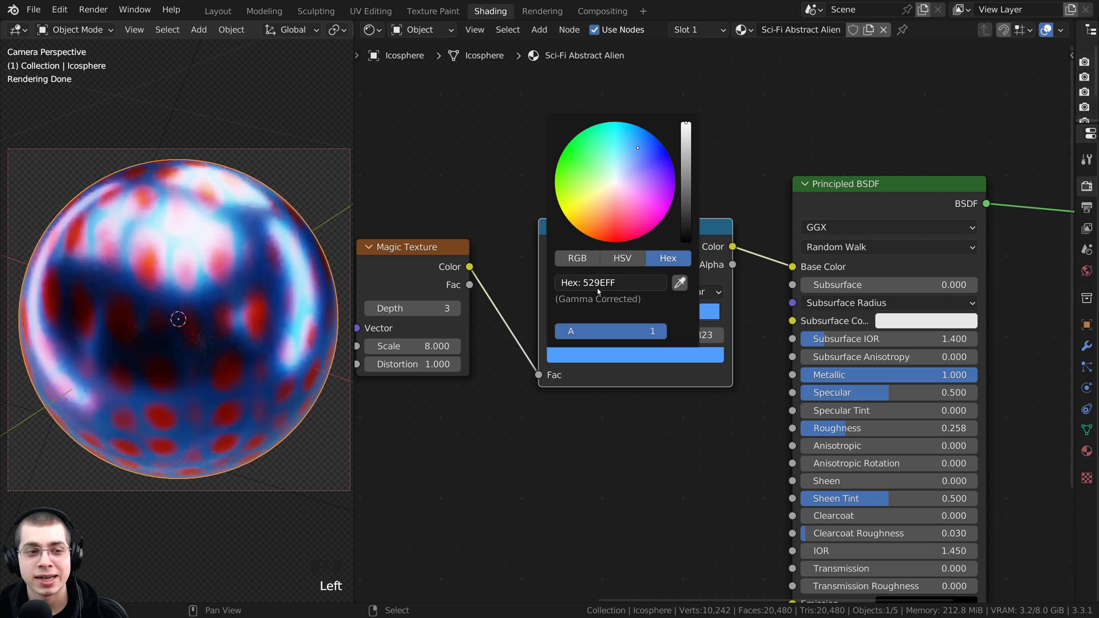
Add a third ColorRamp stop between the red and blue ones at position 0.481 and recolor it bright purple
scroll(535, 300, up, 1)
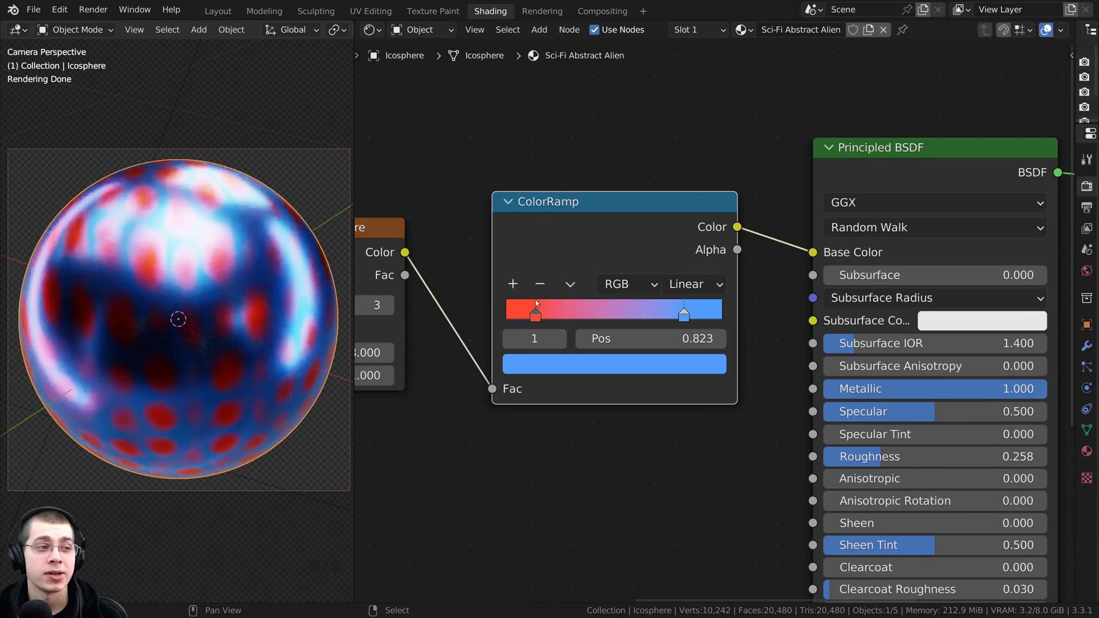
ctrl+click(609, 312)
drag(609, 312, 610, 314)
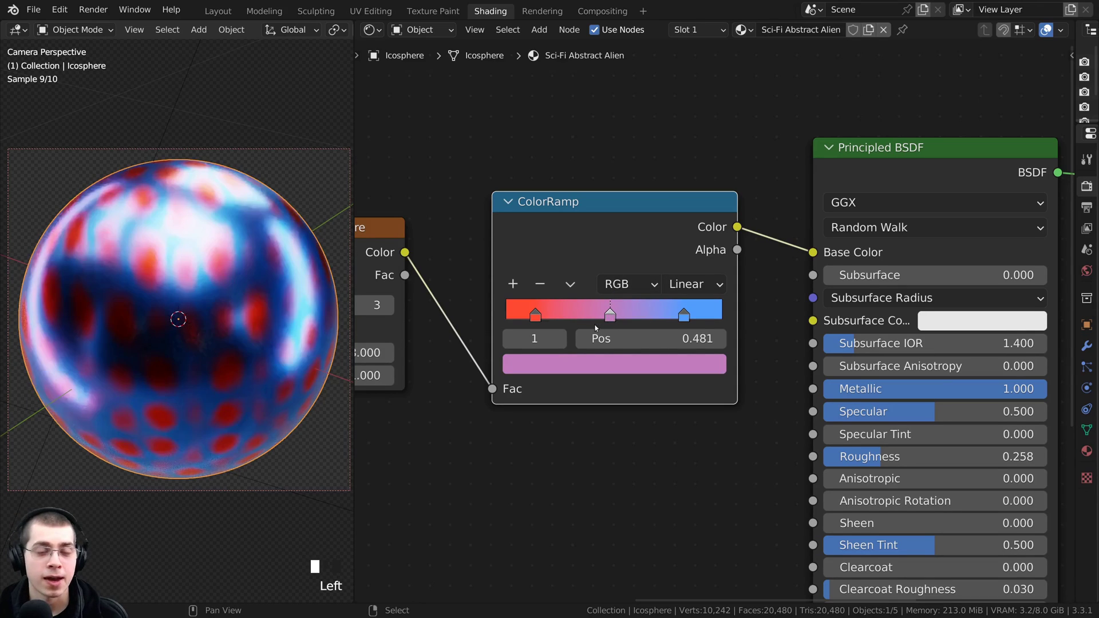
click(593, 364)
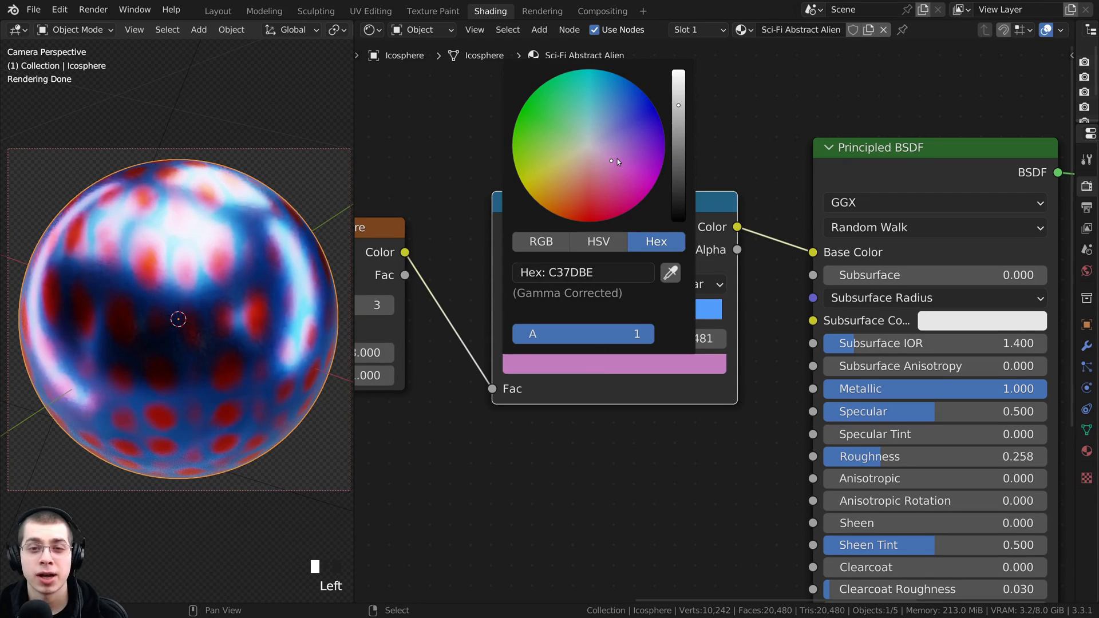
click(618, 162)
key(ctrl+v)
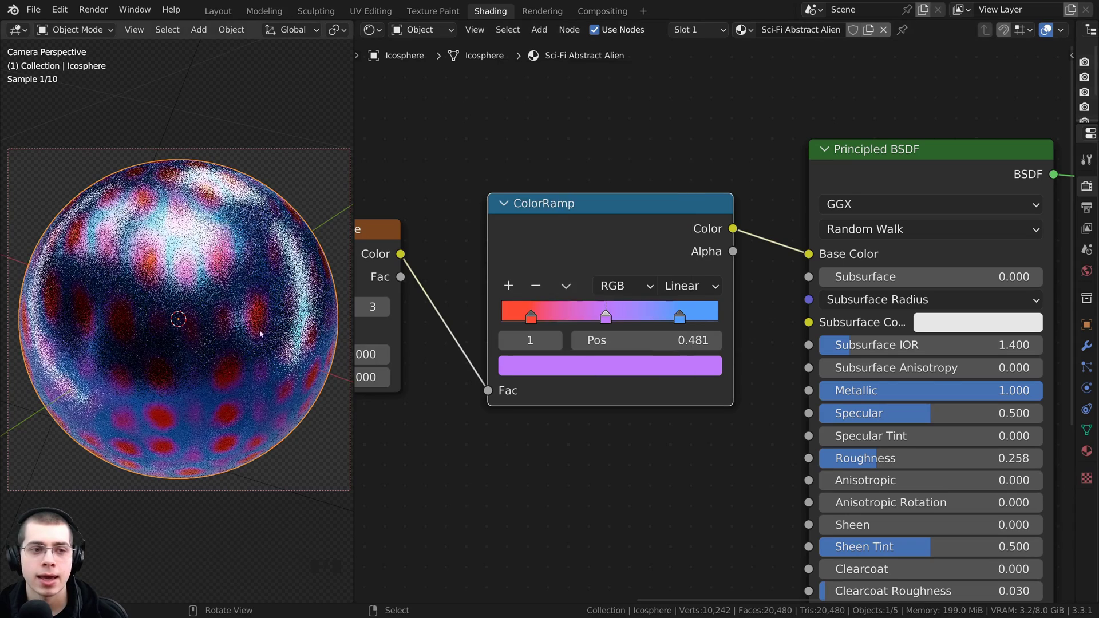
Shift the ColorRamp node closer to the Magic Texture and link its Color output to the Principled BSDF's Normal input
scroll(731, 367, down, 2)
middle_drag(731, 368, 759, 305)
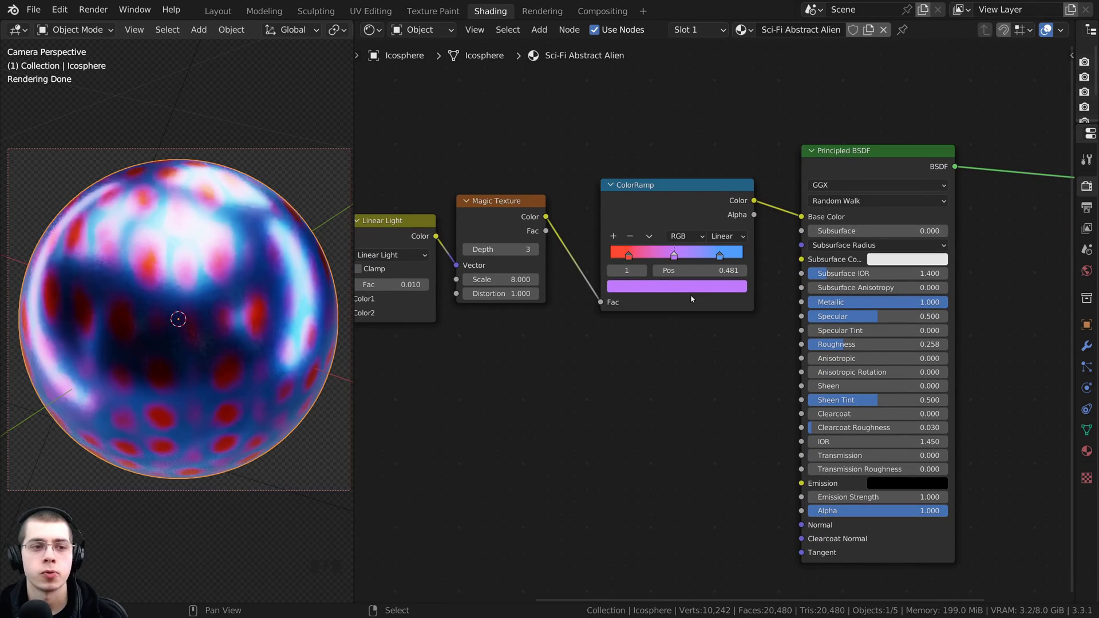
click(678, 227)
middle_drag(614, 243, 578, 211)
scroll(578, 211, up, 1)
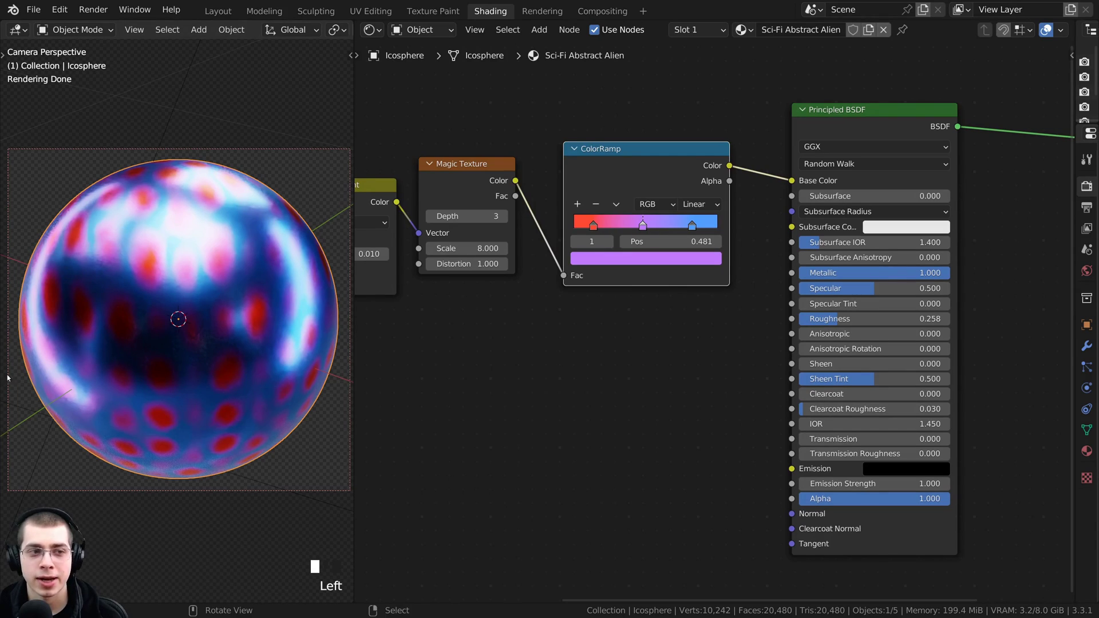
drag(605, 190, 583, 192)
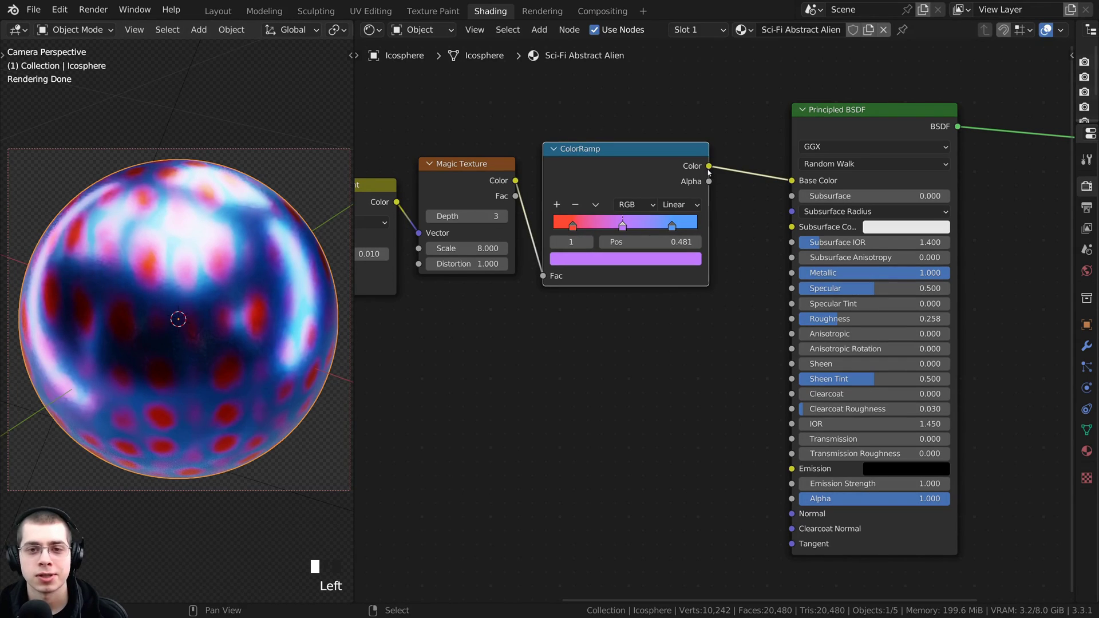
drag(709, 166, 792, 514)
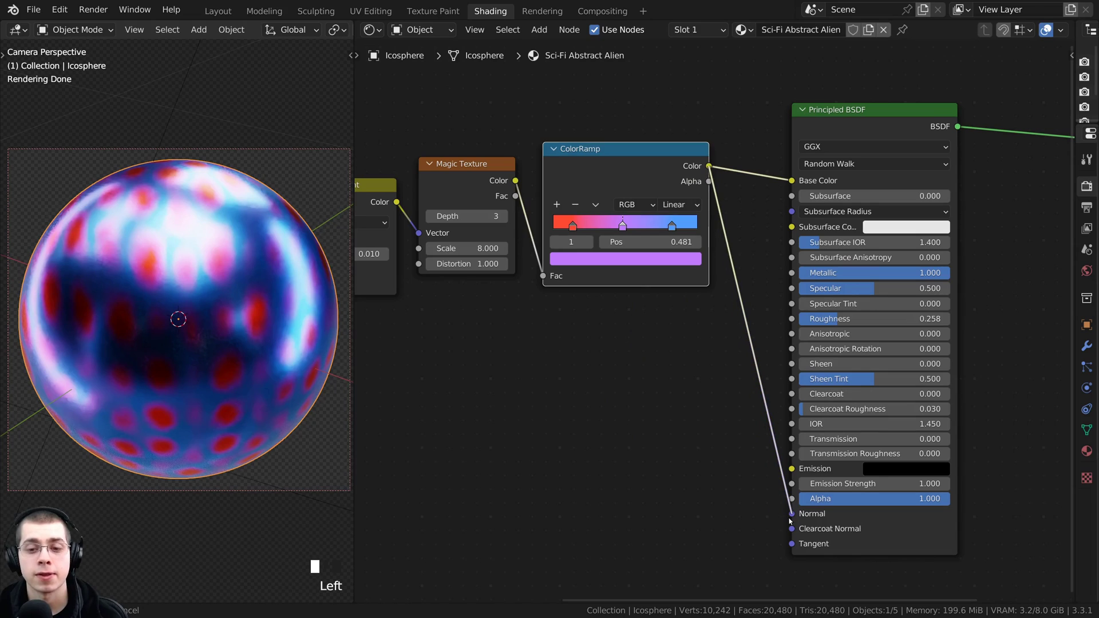
scroll(543, 248, up, 1)
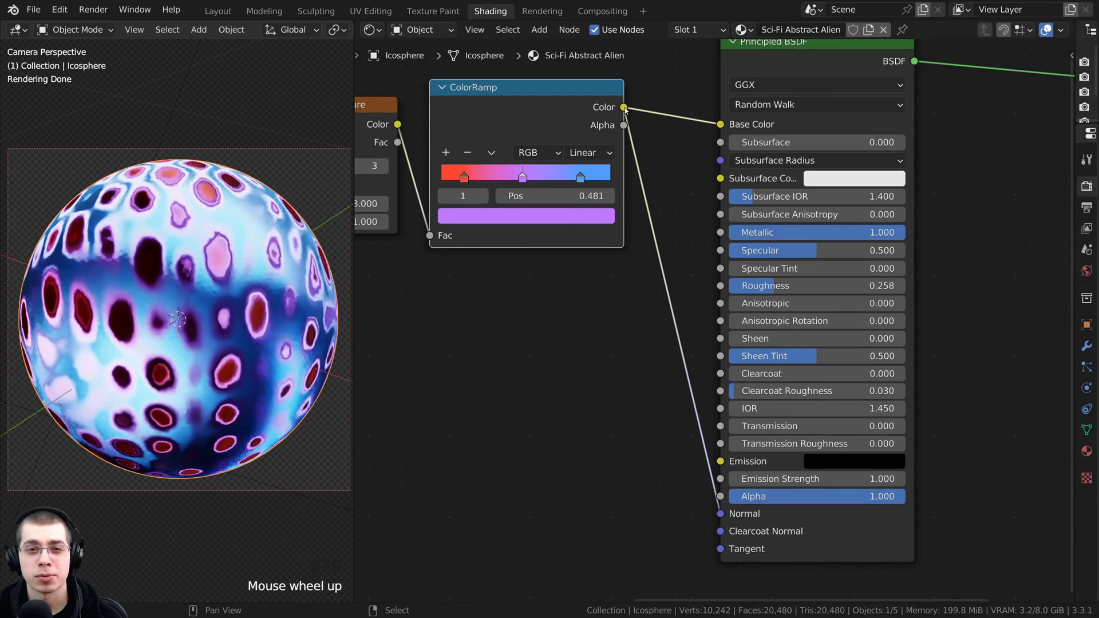
drag(625, 108, 643, 93)
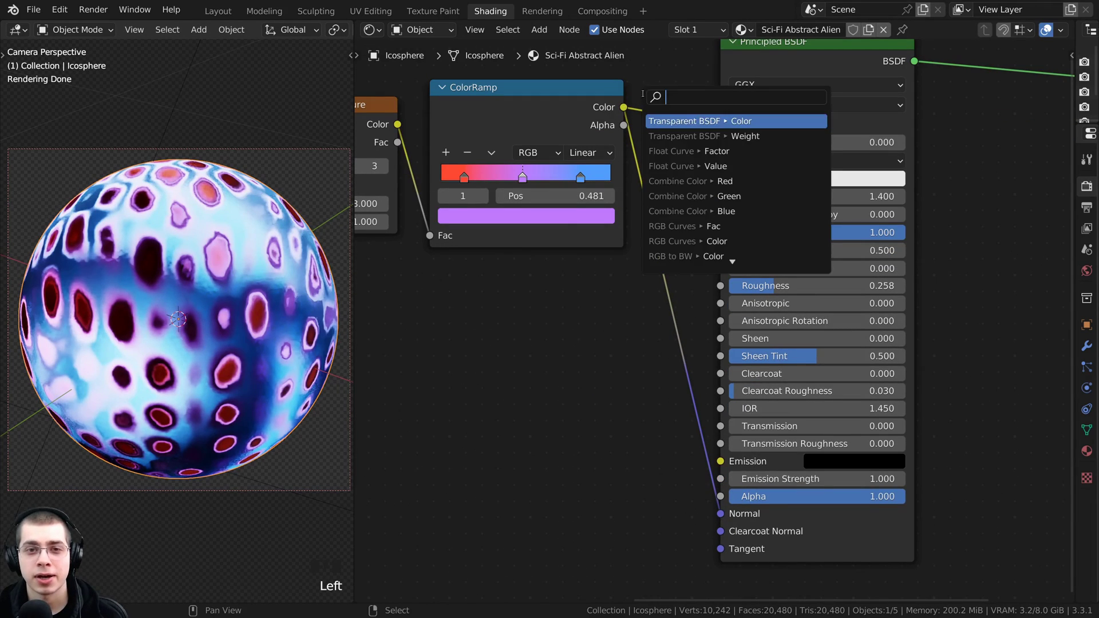
middle_drag(701, 377, 715, 259)
scroll(715, 260, up, 3)
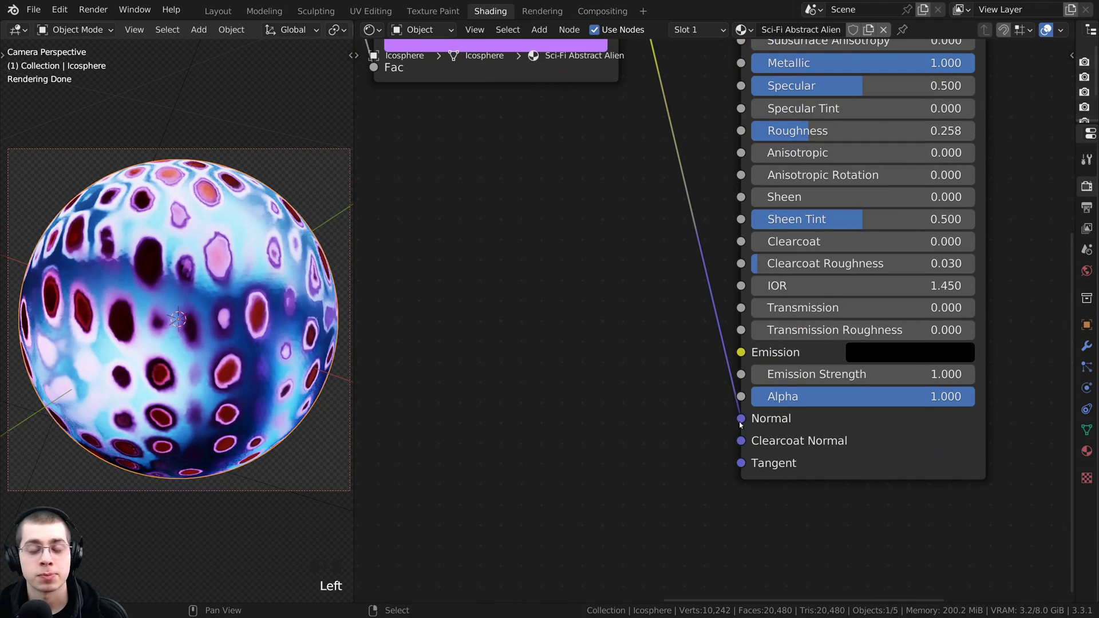
scroll(658, 314, down, 3)
middle_drag(658, 314, 674, 381)
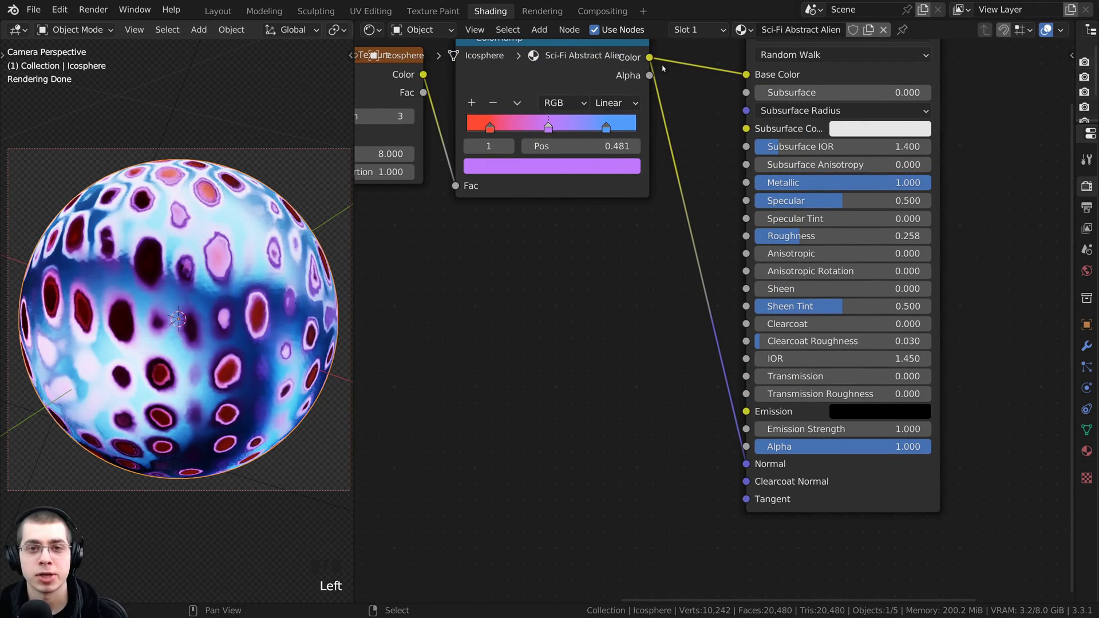
middle_drag(631, 333, 625, 324)
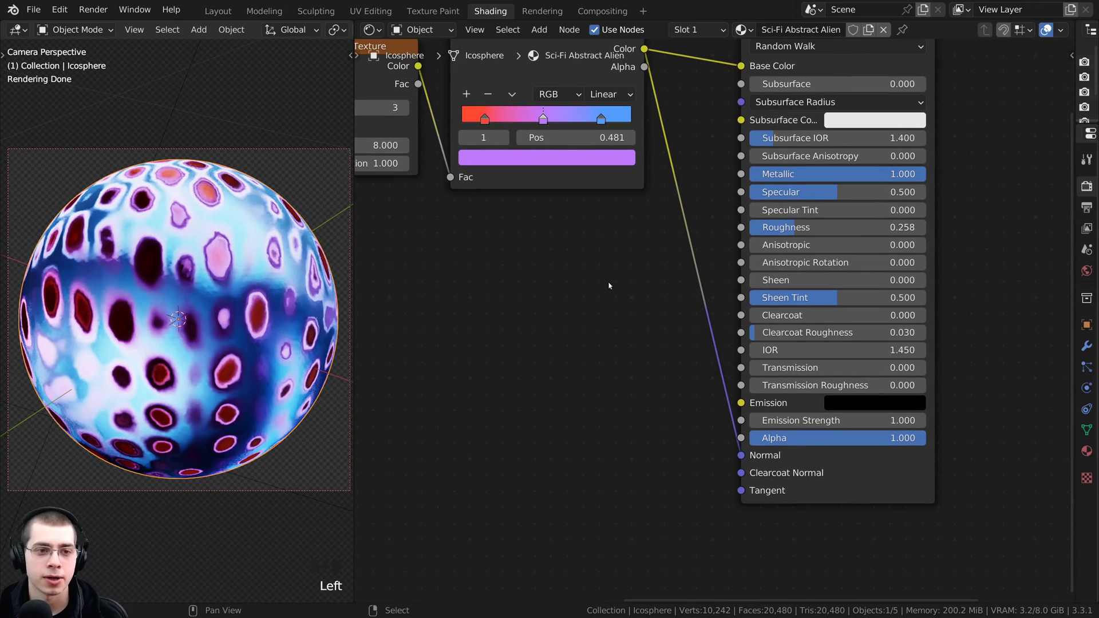
Insert a Bump node into the link between the ColorRamp's Color and the Principled BSDF's Normal
key(shift+a)
click(606, 270)
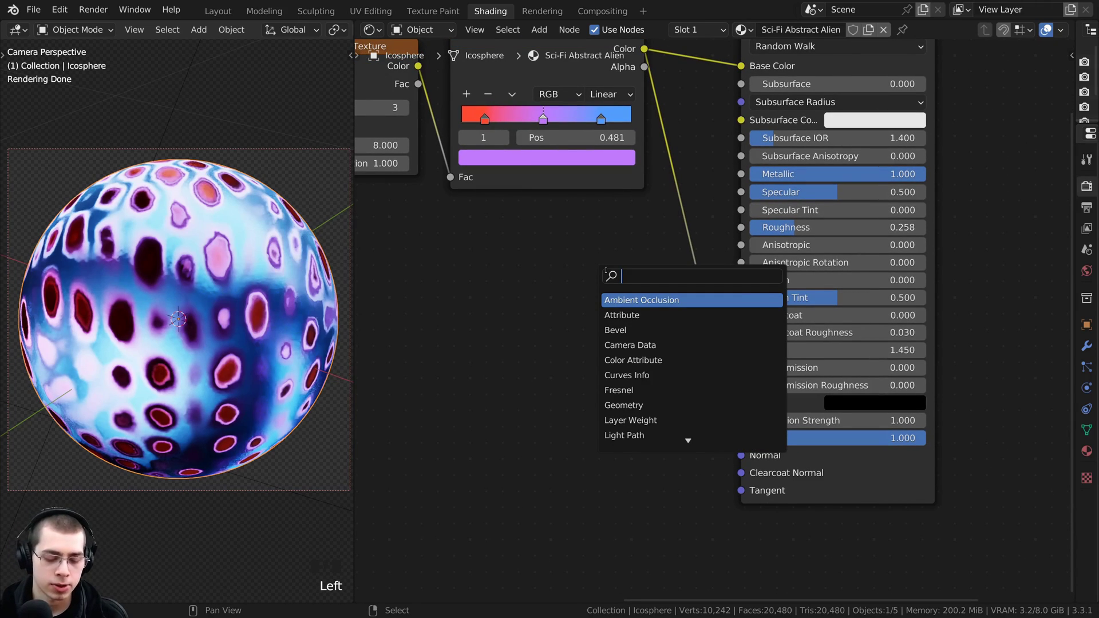
text(bump)
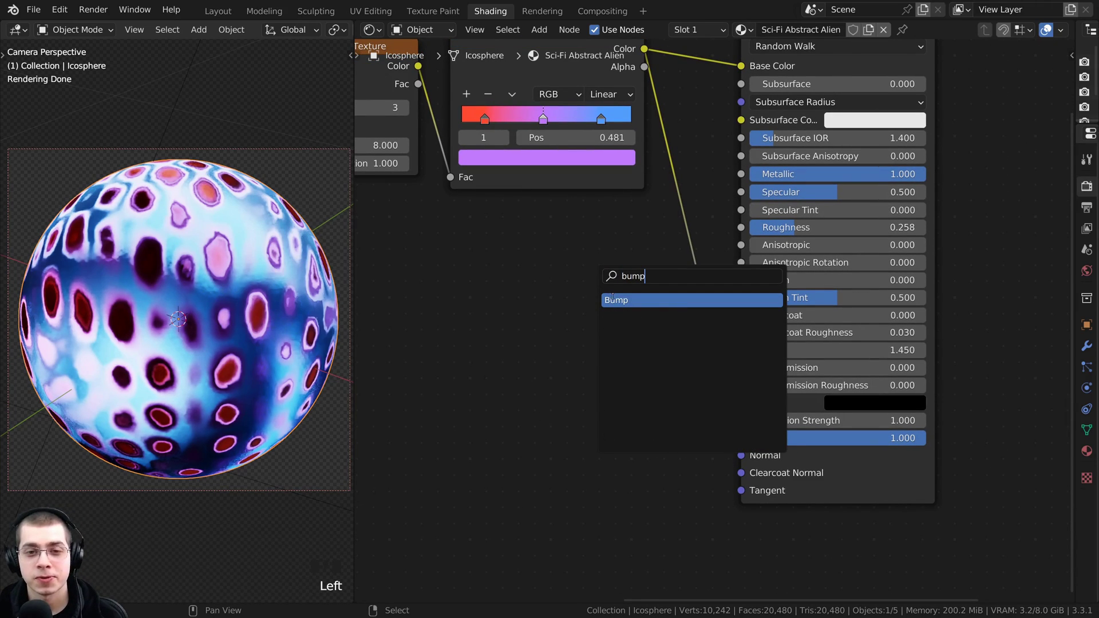
click(612, 299)
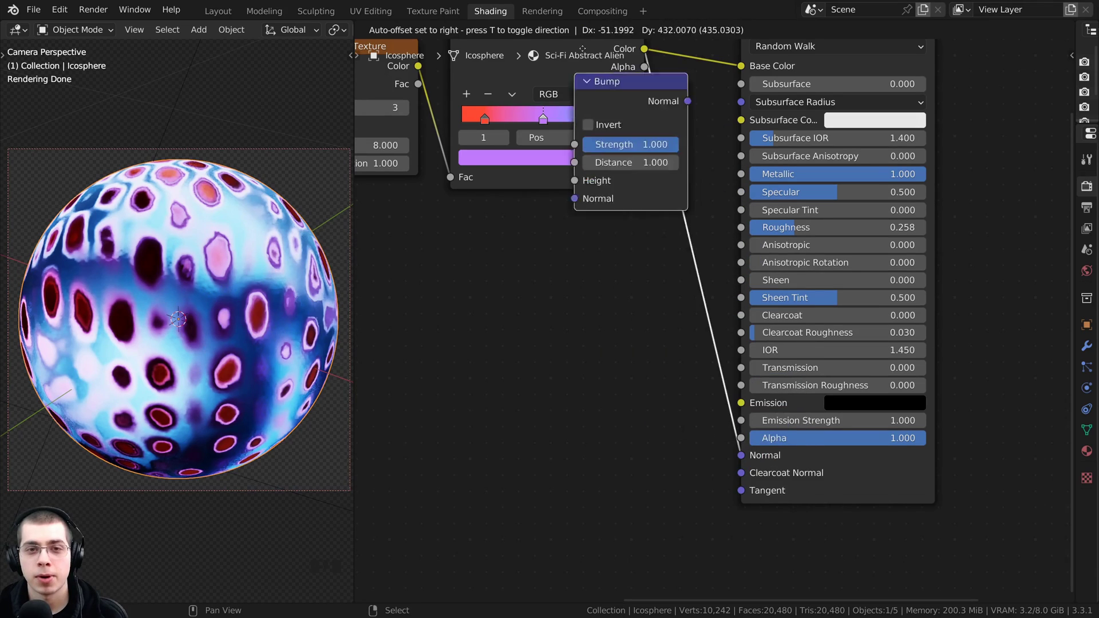
click(587, 301)
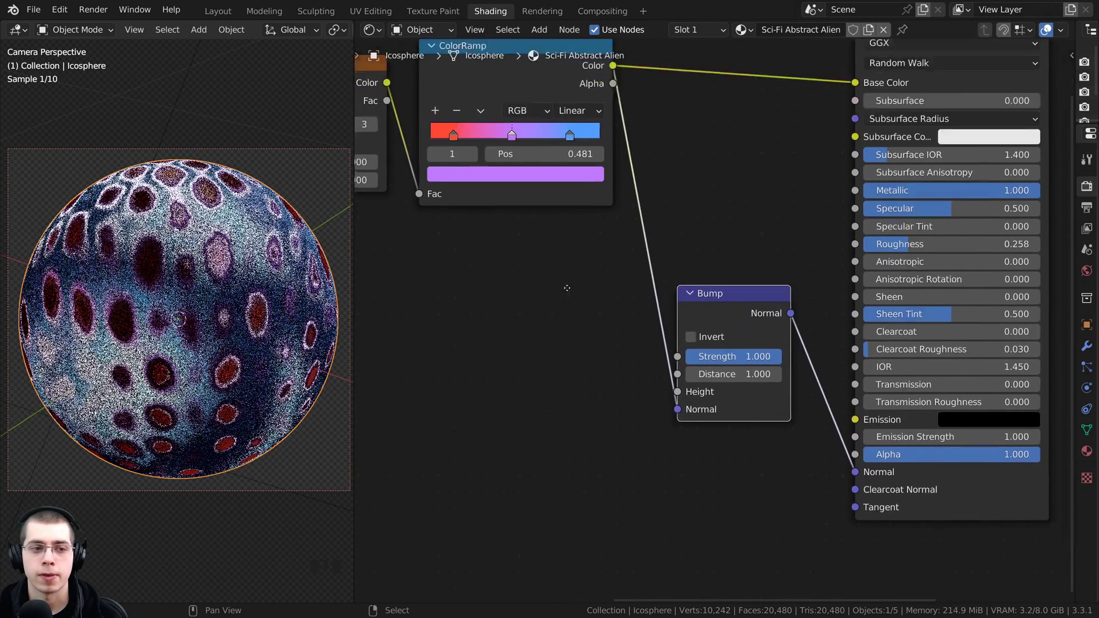
middle_drag(567, 288, 599, 124)
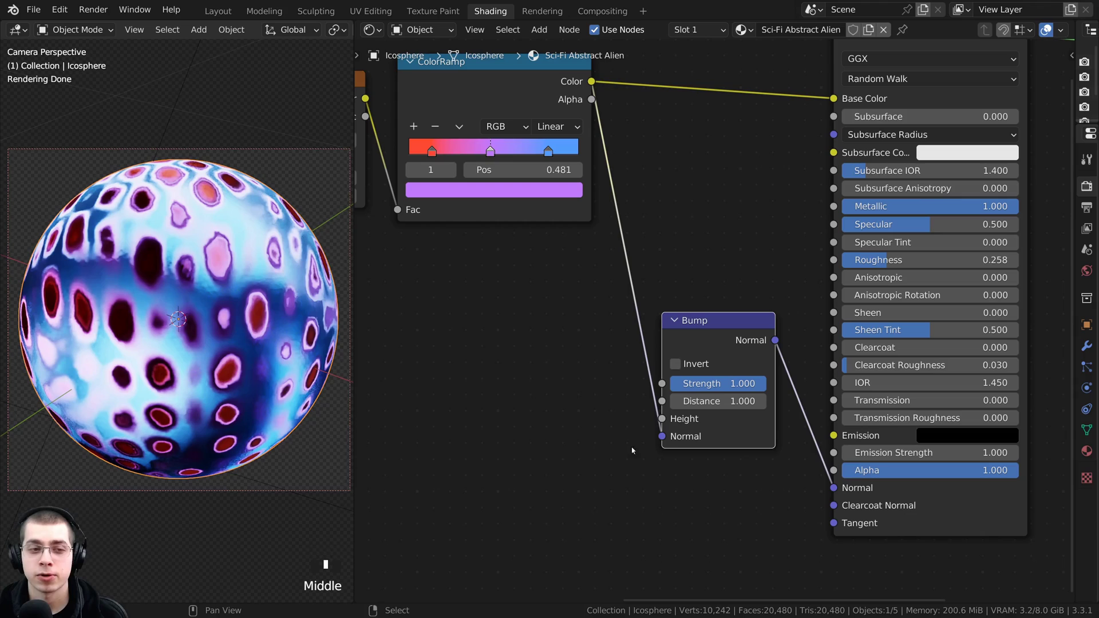
Move the ColorRamp's link from the Bump node's Normal input to its Height input and inspect the sphere's surface
drag(659, 442, 661, 419)
scroll(264, 346, up, 2)
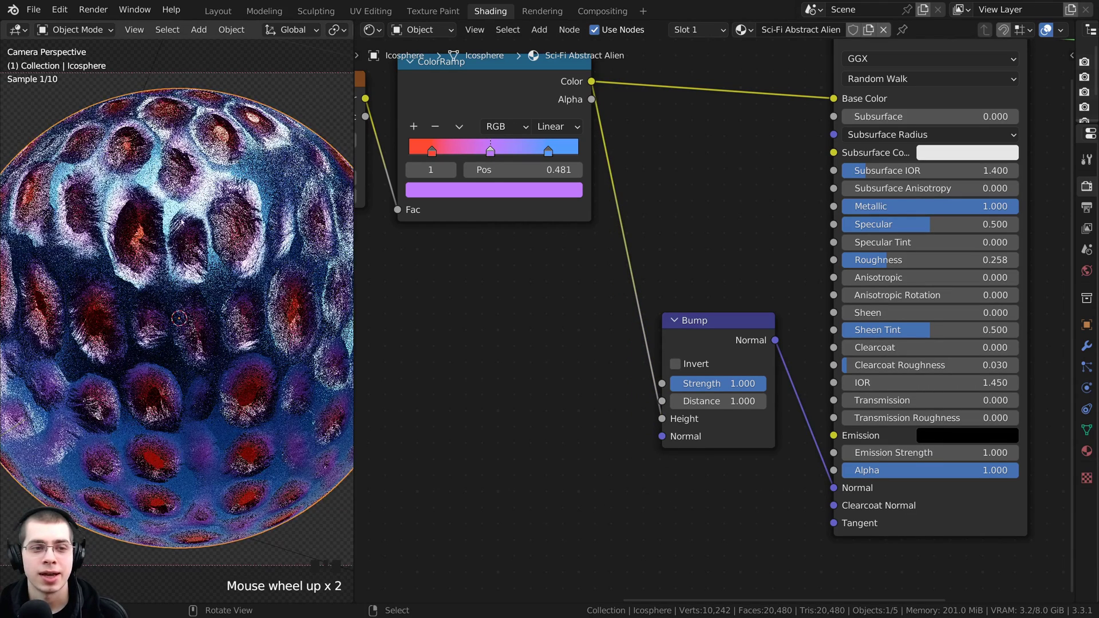
shift+scroll(124, 212, up, 1)
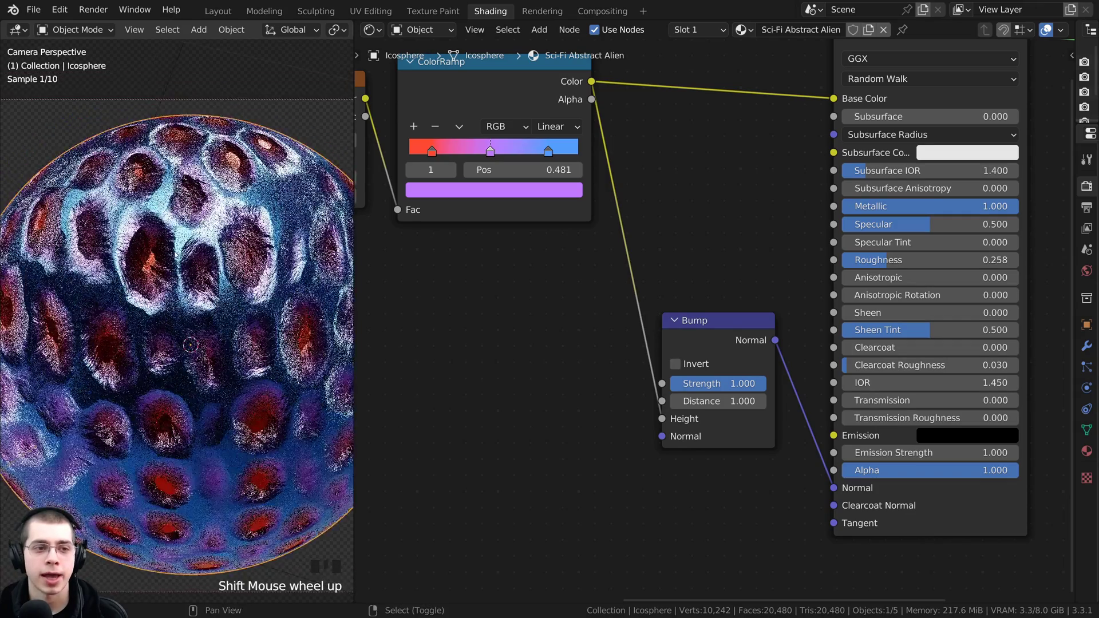
scroll(132, 213, up, 2)
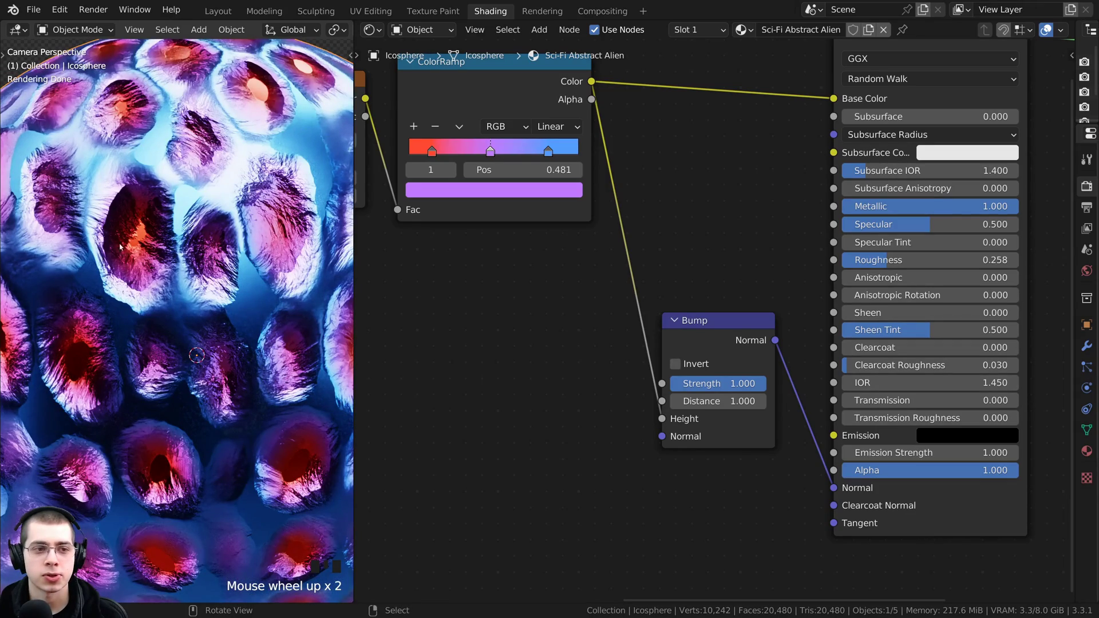
Set the Bump node's strength to 0.5
scroll(962, 495, up, 1)
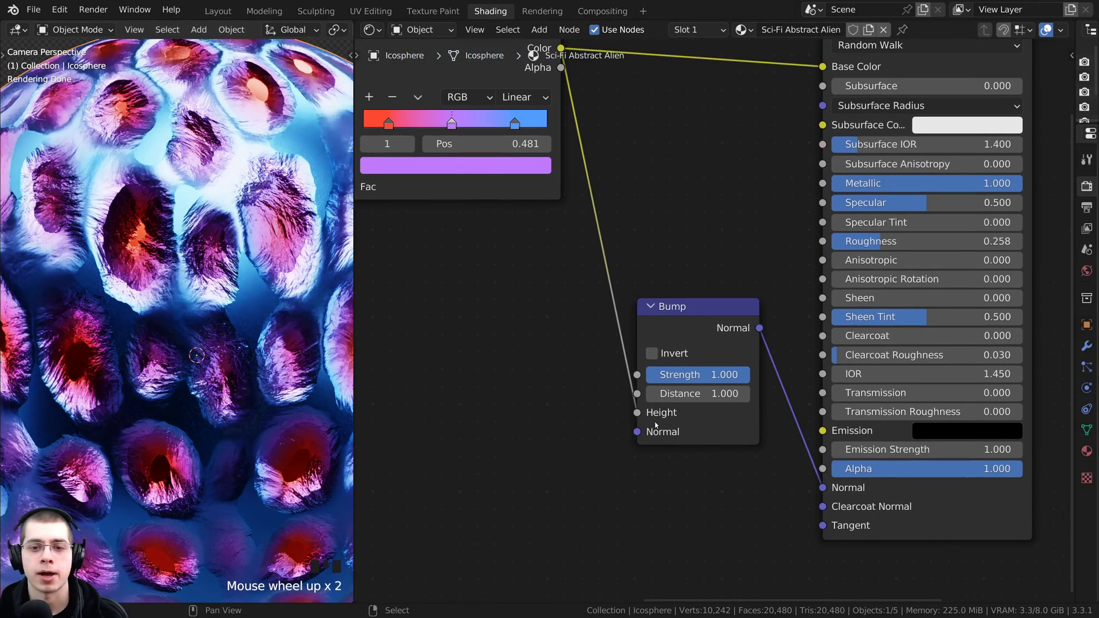
click(690, 377)
text(.5)
key(Return)
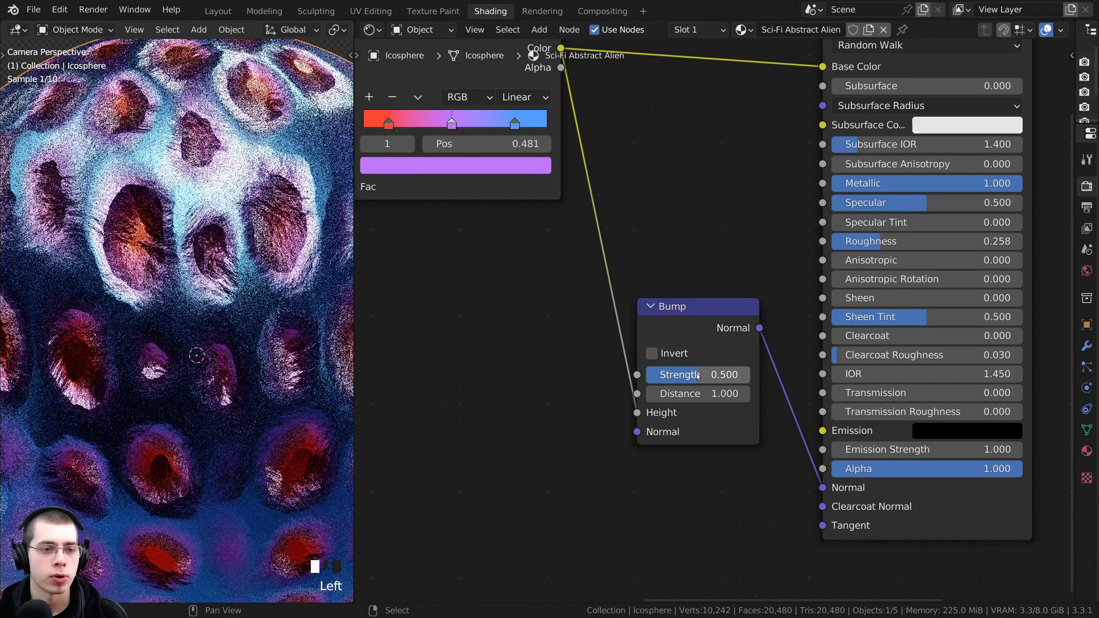
Duplicate the Noise Texture node with its Vector link kept and place the copy below the Linear Light node
scroll(273, 315, down, 2)
scroll(273, 315, down, 1)
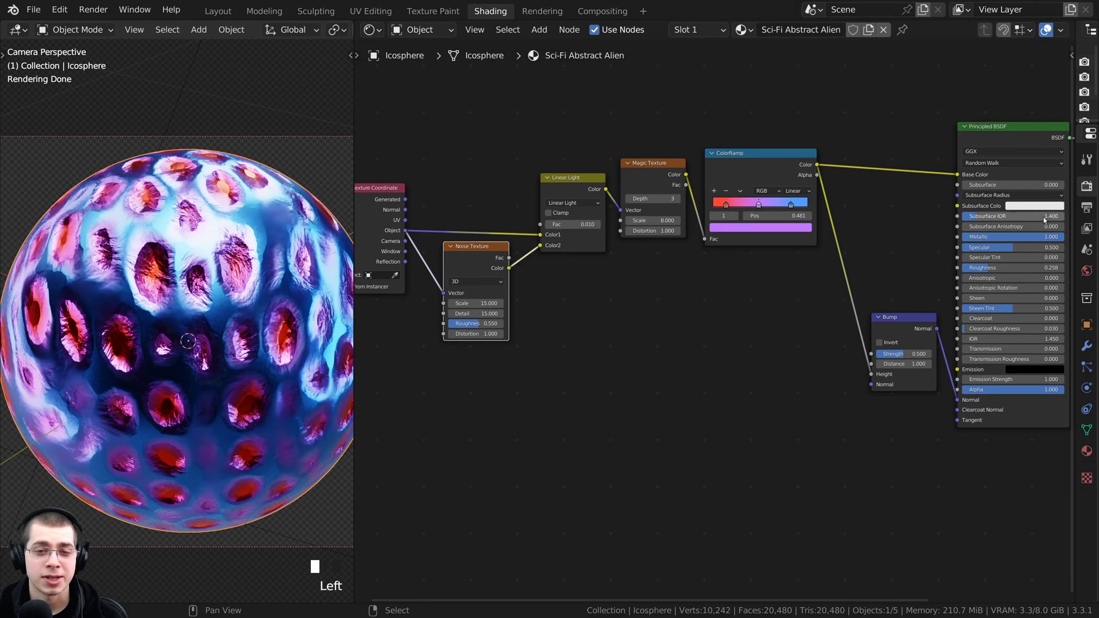
scroll(624, 332, up, 3)
middle_drag(643, 330, 504, 325)
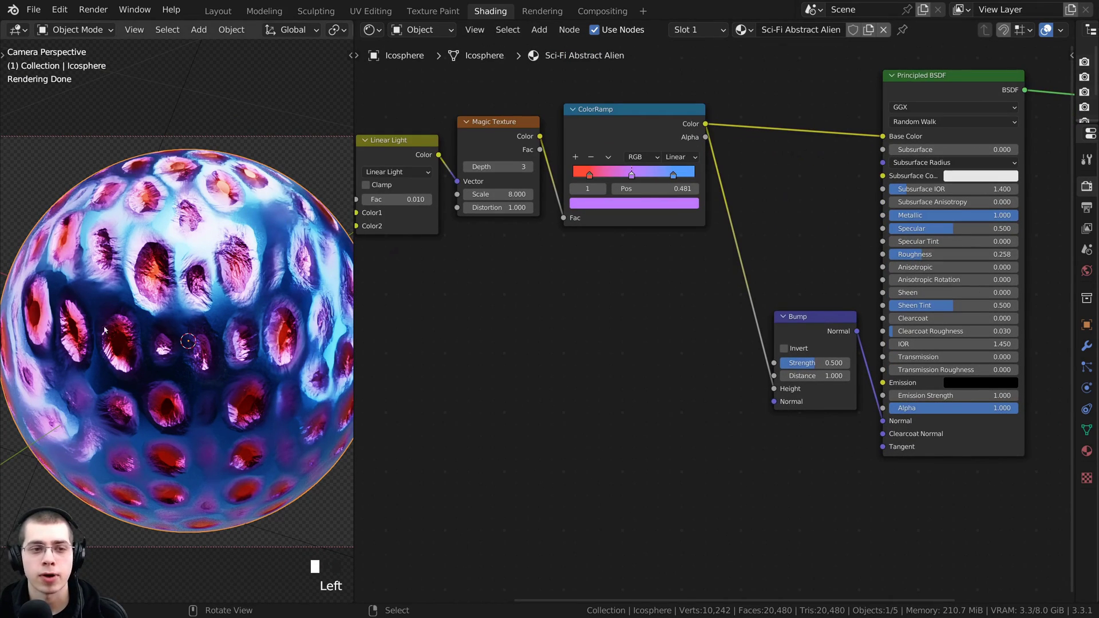
middle_drag(472, 347, 613, 321)
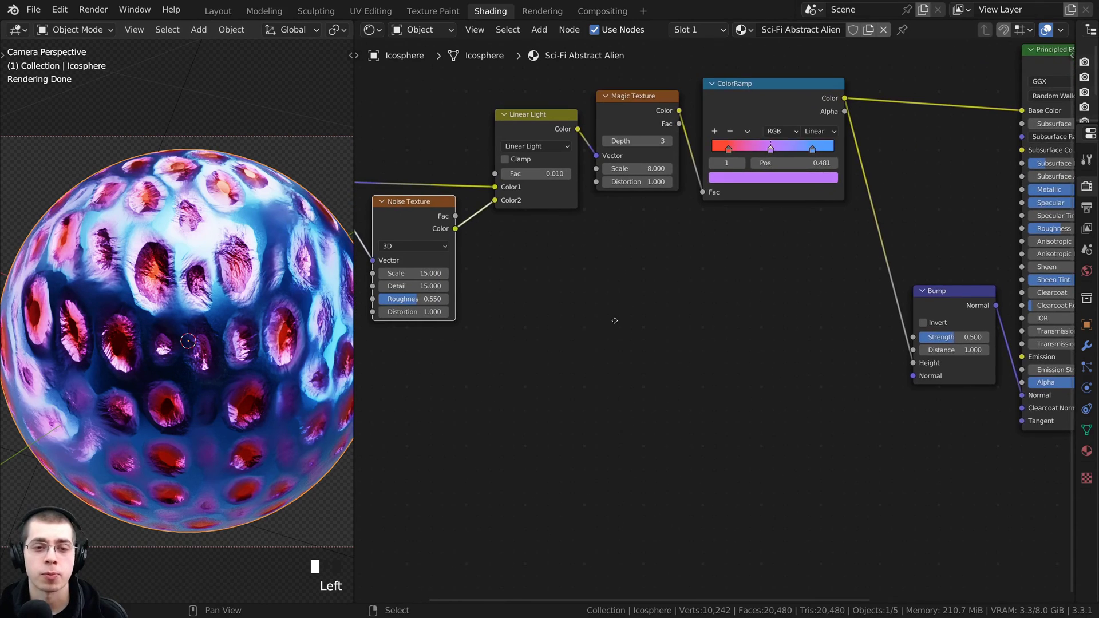
scroll(599, 280, down, 1)
middle_drag(541, 288, 663, 310)
scroll(663, 310, up, 1)
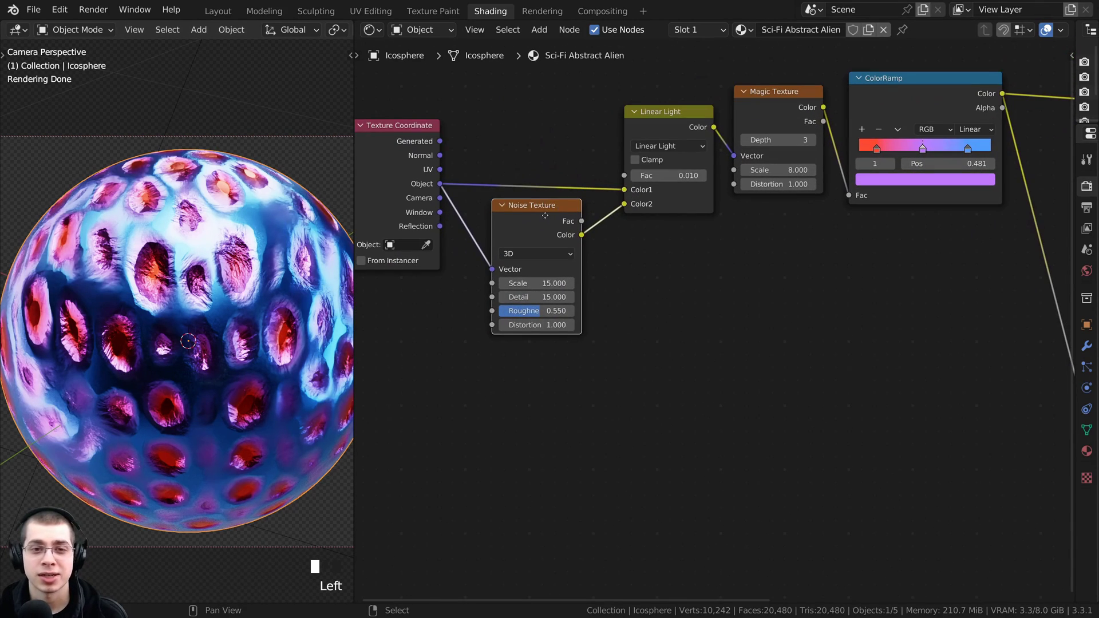
drag(545, 215, 547, 212)
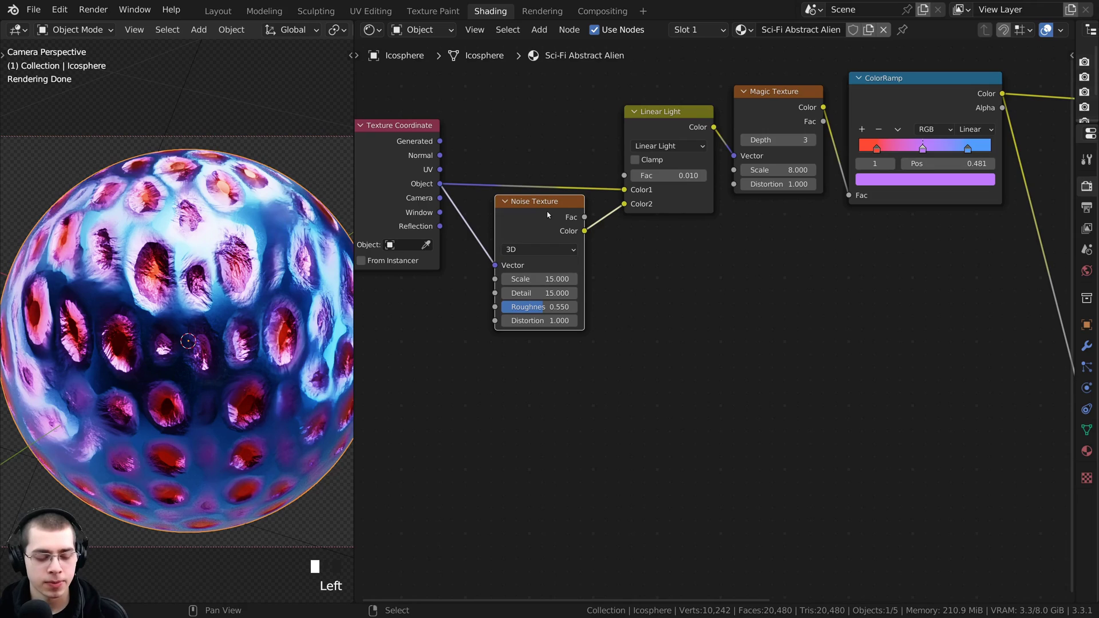
key(ctrl+shift+d)
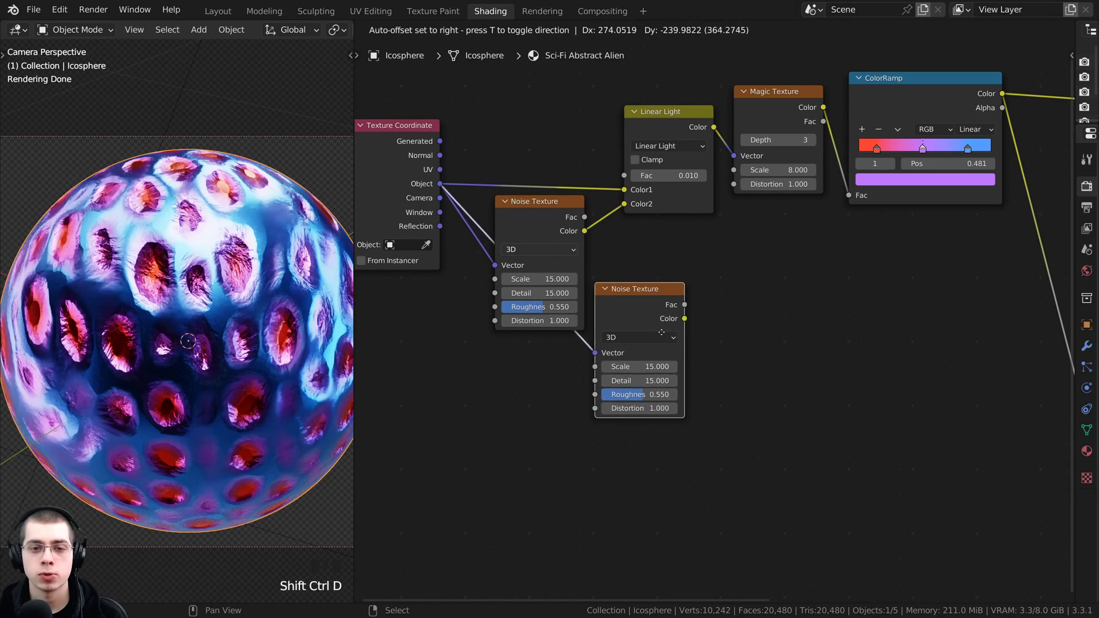
click(661, 331)
Lower the Texture Coordinate node to line up with the Noise Texture nodes and select the duplicated Noise Texture
scroll(714, 315, down, 1)
drag(419, 208, 395, 288)
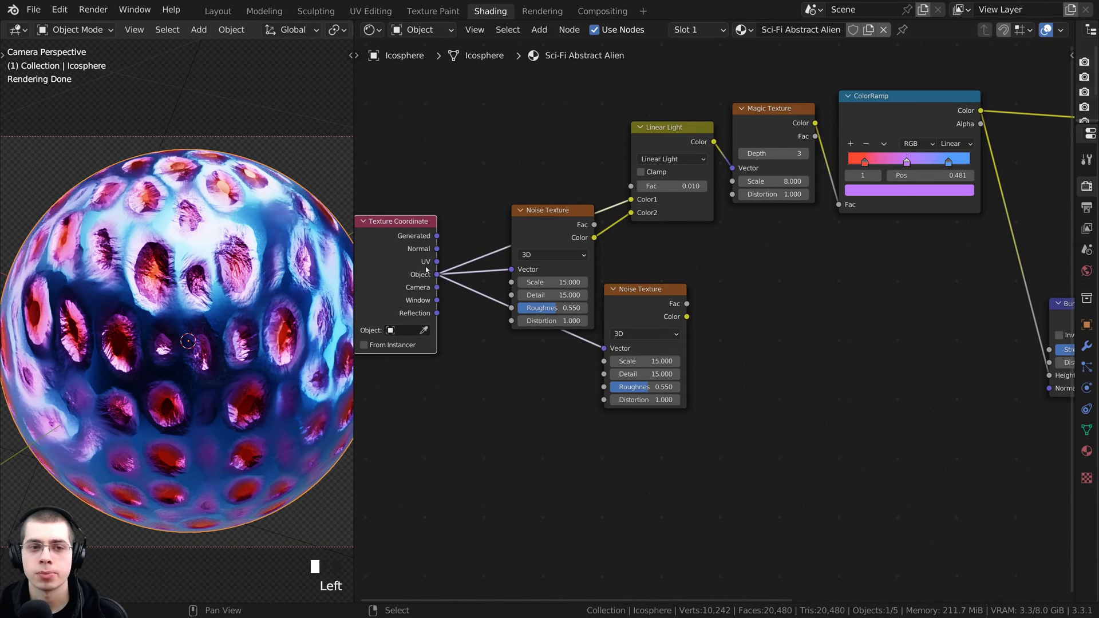
middle_drag(637, 316, 617, 303)
scroll(565, 321, up, 1)
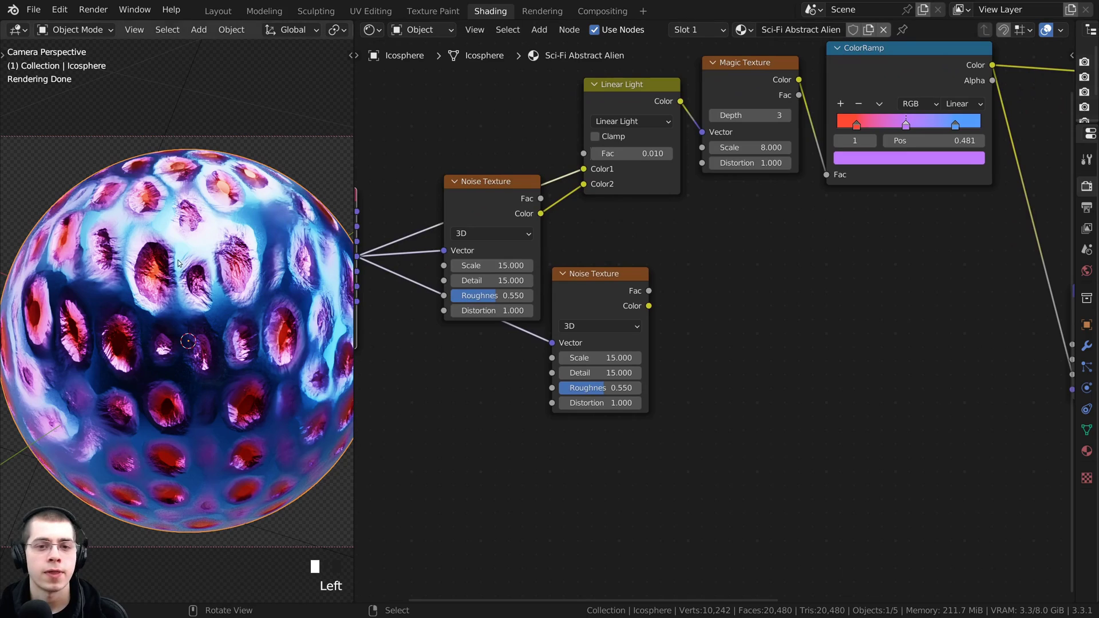
click(610, 286)
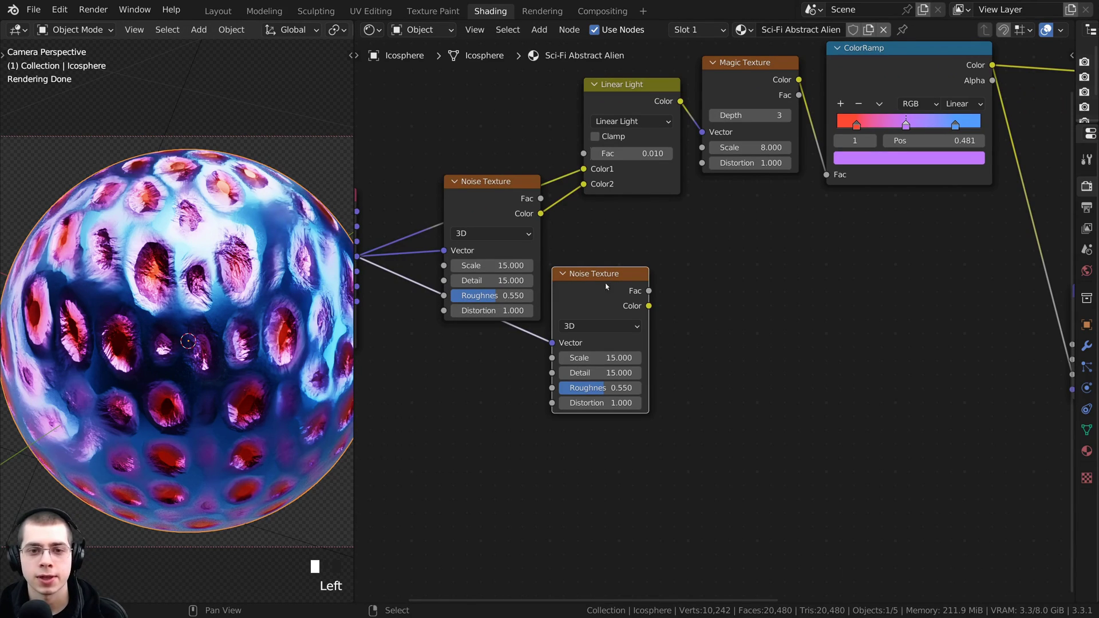
Preview the duplicated Noise Texture on the sphere and set its scale to 20 and roughness to 0.5
ctrl+shift+click(598, 295)
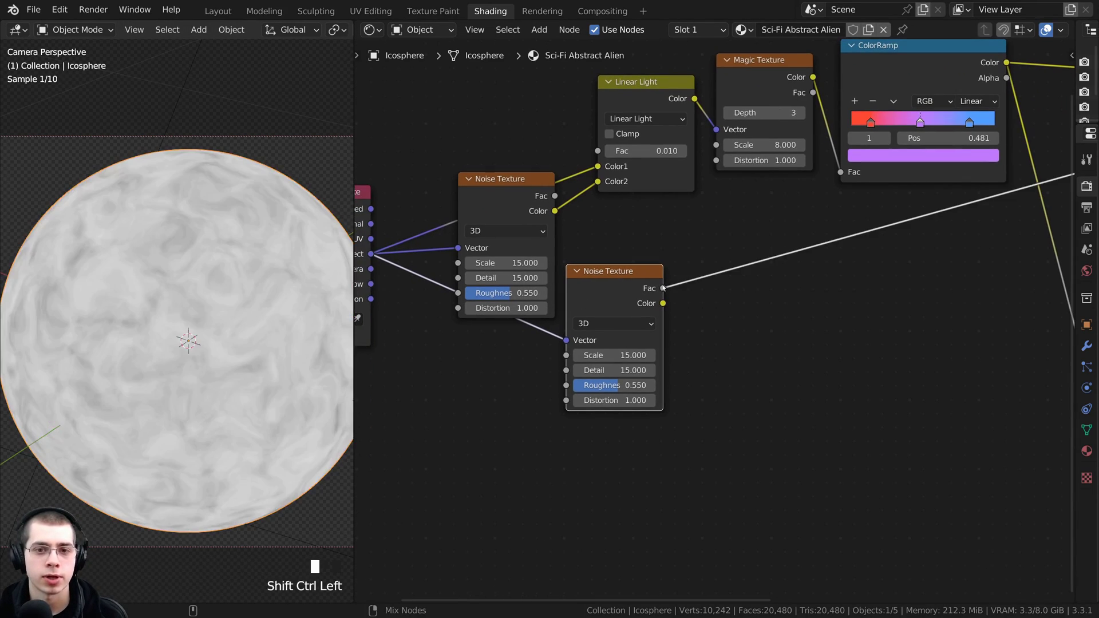
scroll(595, 362, up, 1)
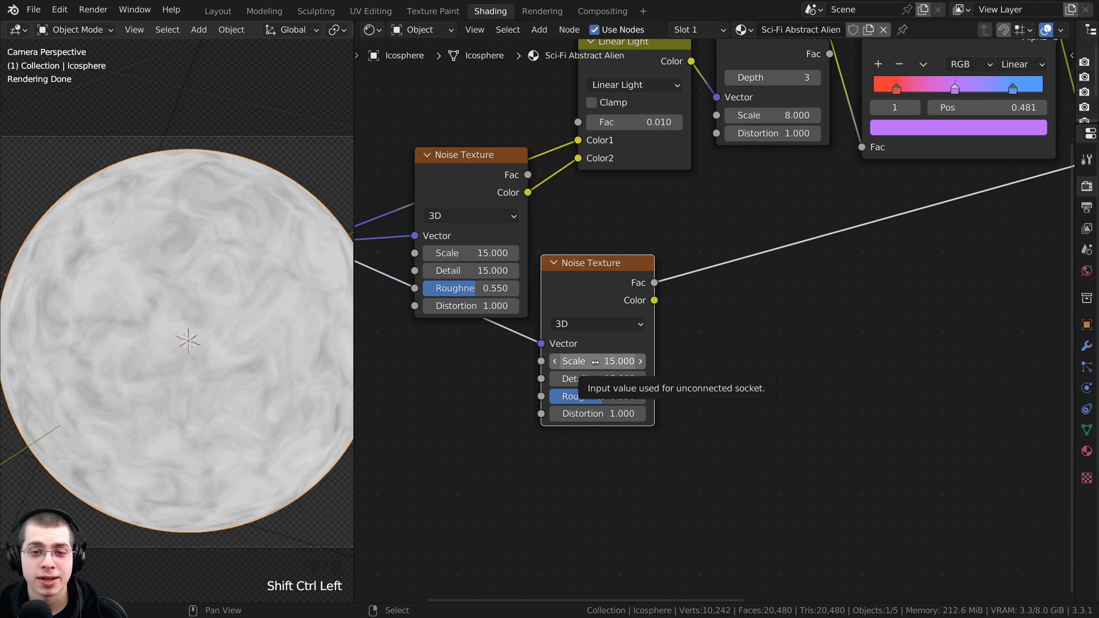
click(595, 361)
text(20)
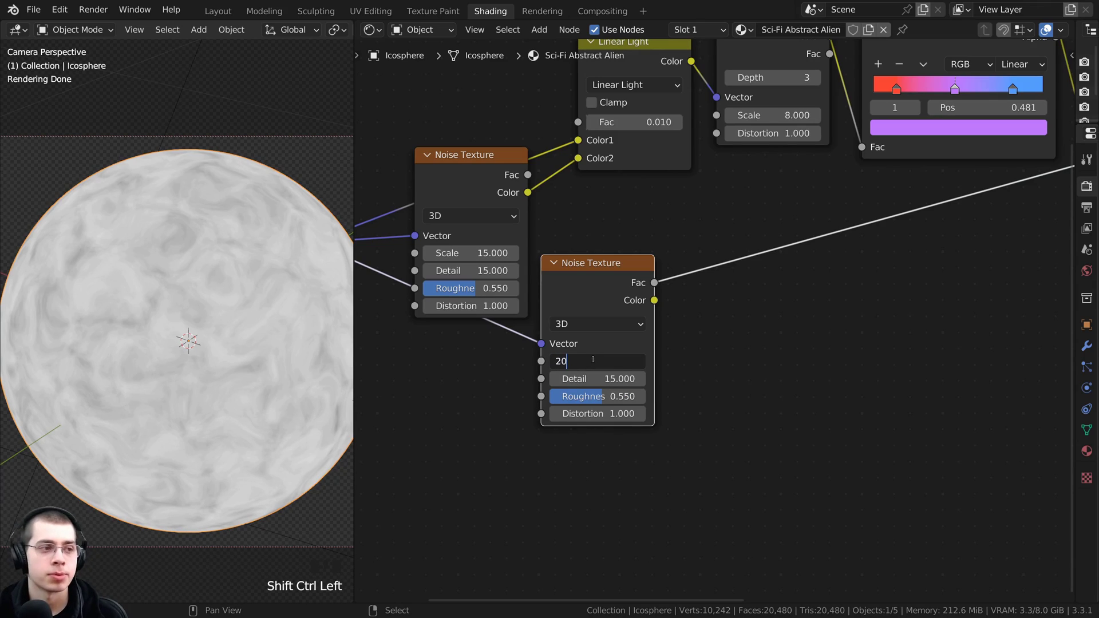
click(607, 397)
click(607, 397)
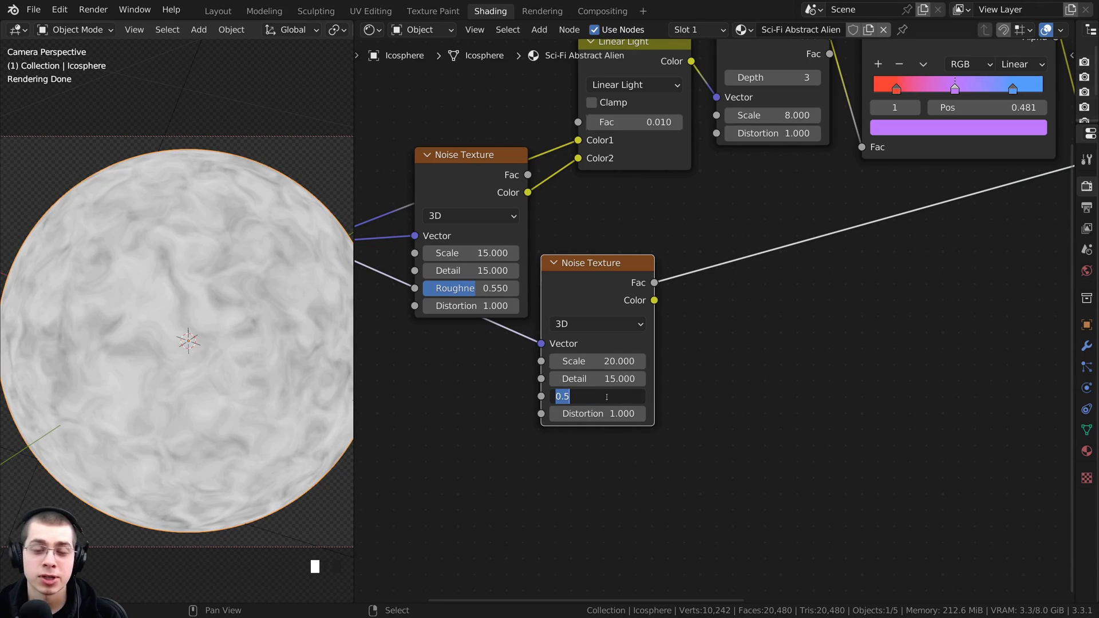
click(505, 394)
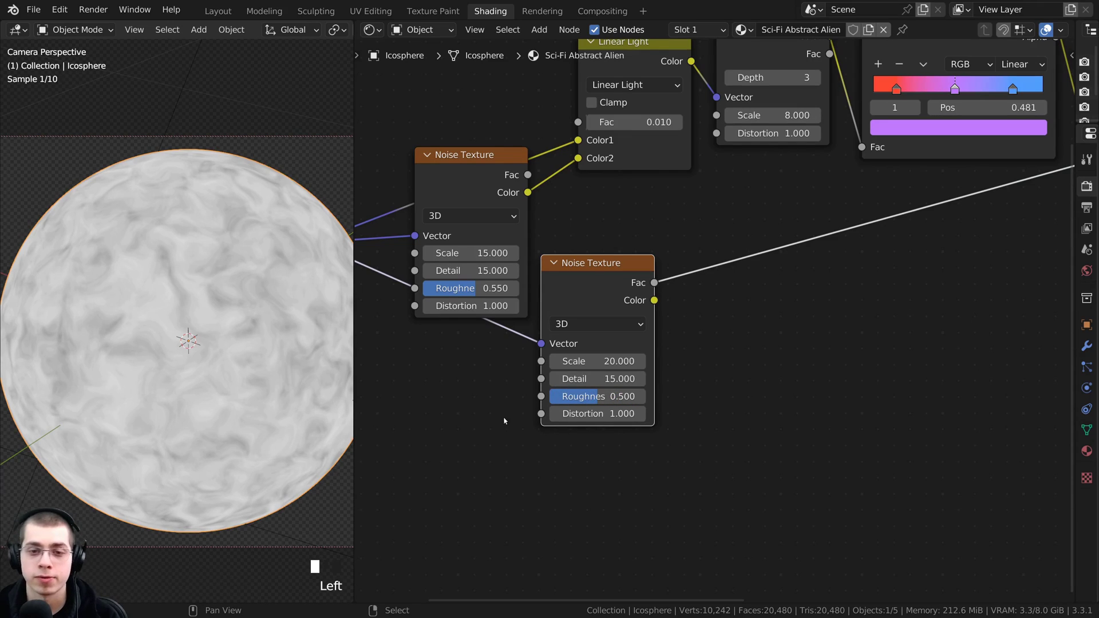
Set the duplicated Noise Texture's distortion to 2 and inspect the pattern up close on the sphere
double_click(601, 379)
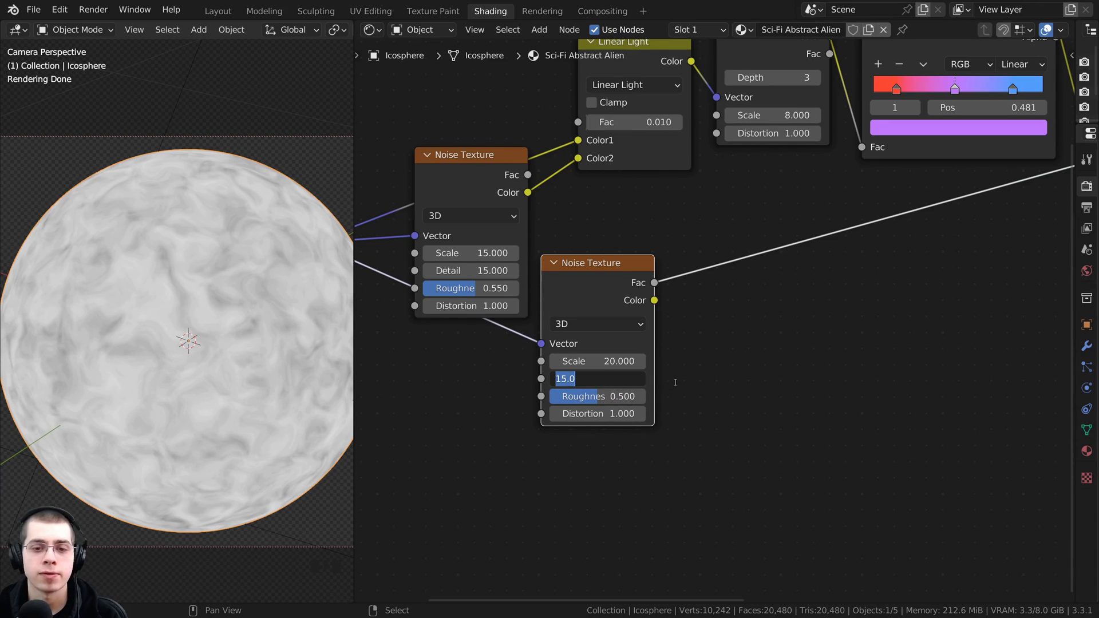
click(676, 383)
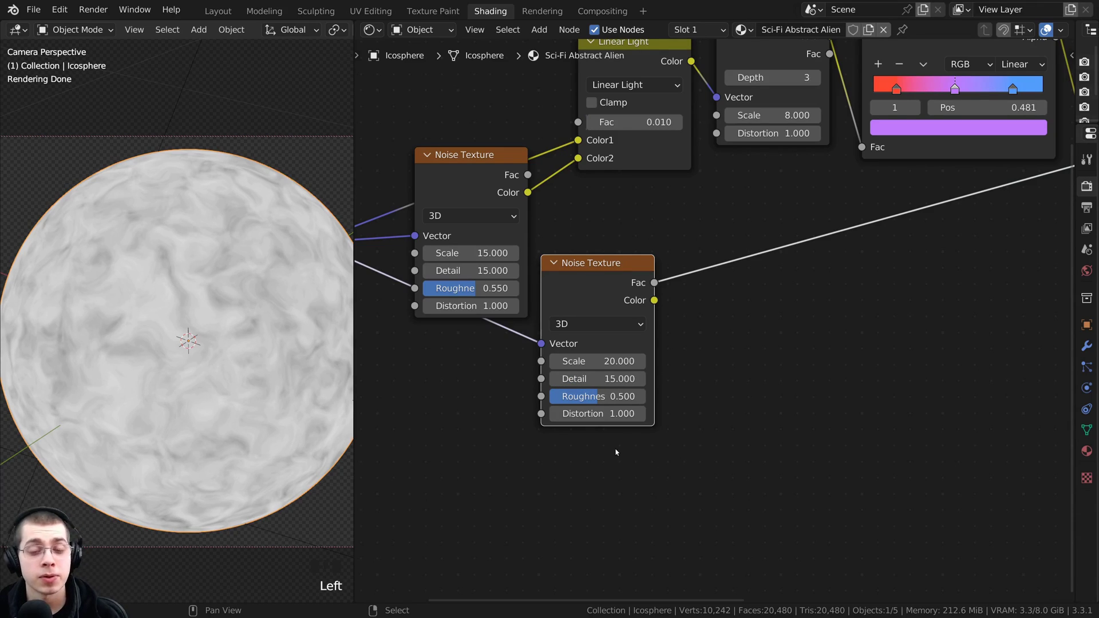
double_click(587, 413)
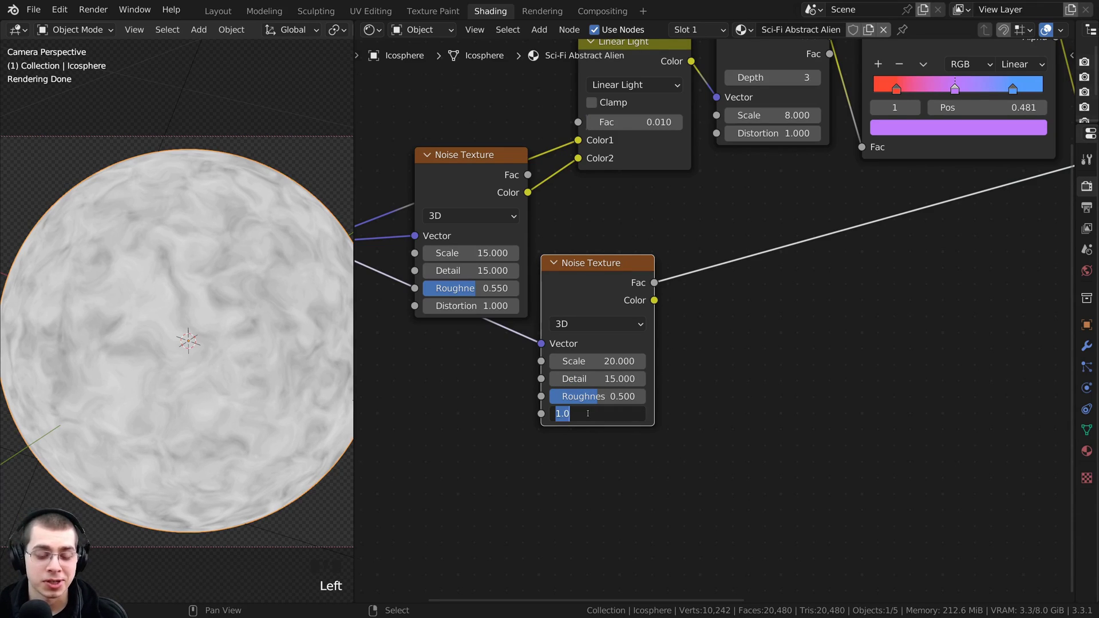
text(2)
key(Return)
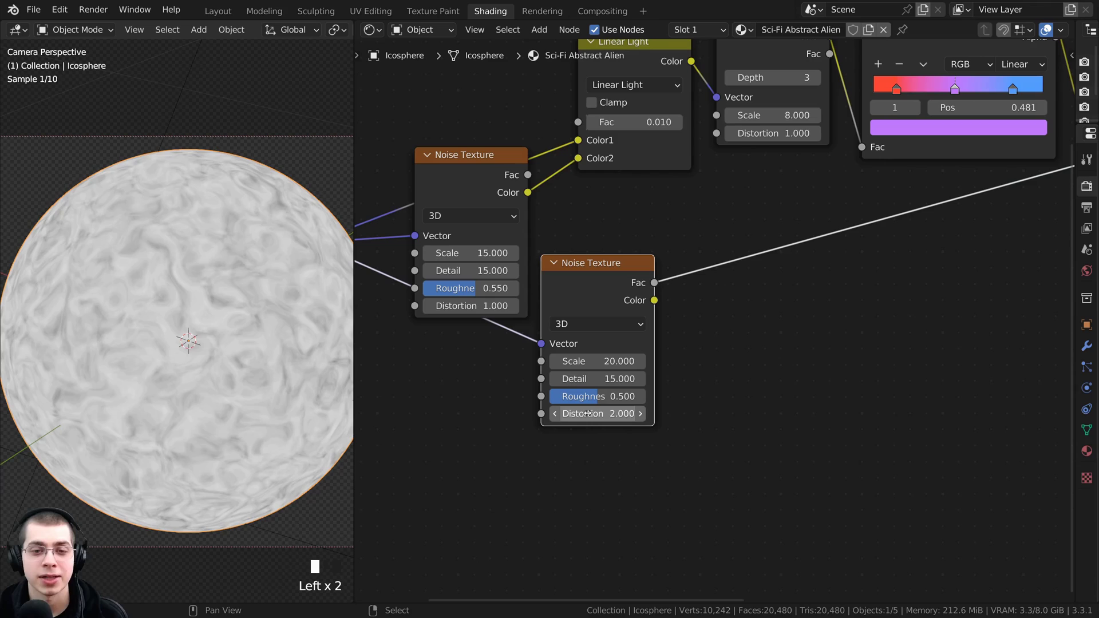
scroll(803, 301, down, 3)
scroll(247, 211, up, 2)
scroll(221, 273, up, 2)
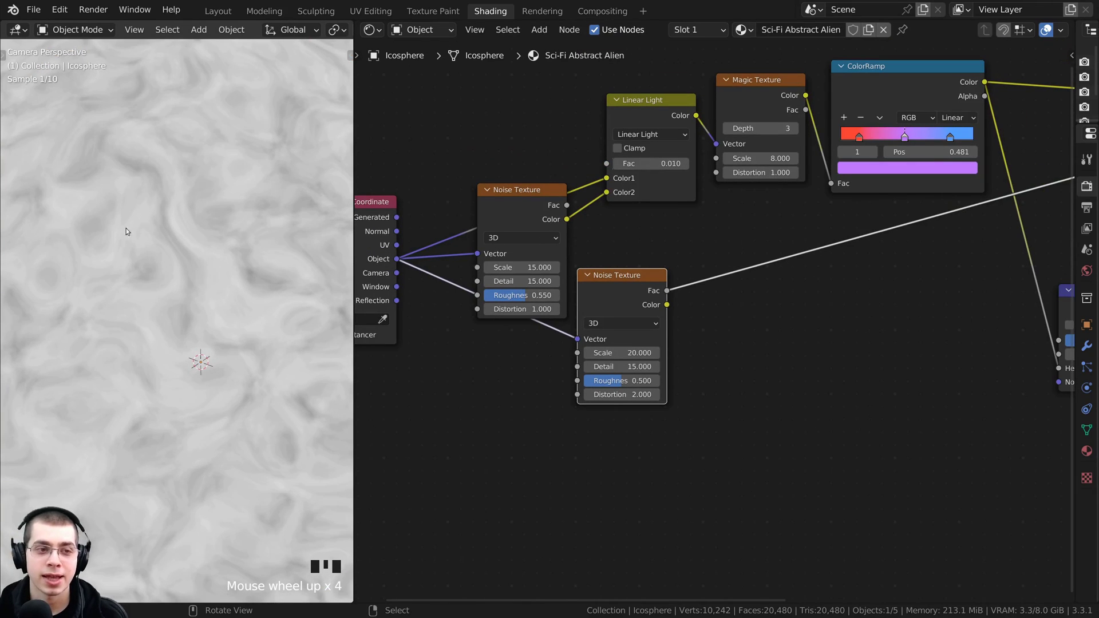
Connect the duplicated Noise Texture's Fac output to the Principled BSDF's Roughness input
scroll(565, 326, down, 4)
middle_drag(565, 327, 444, 329)
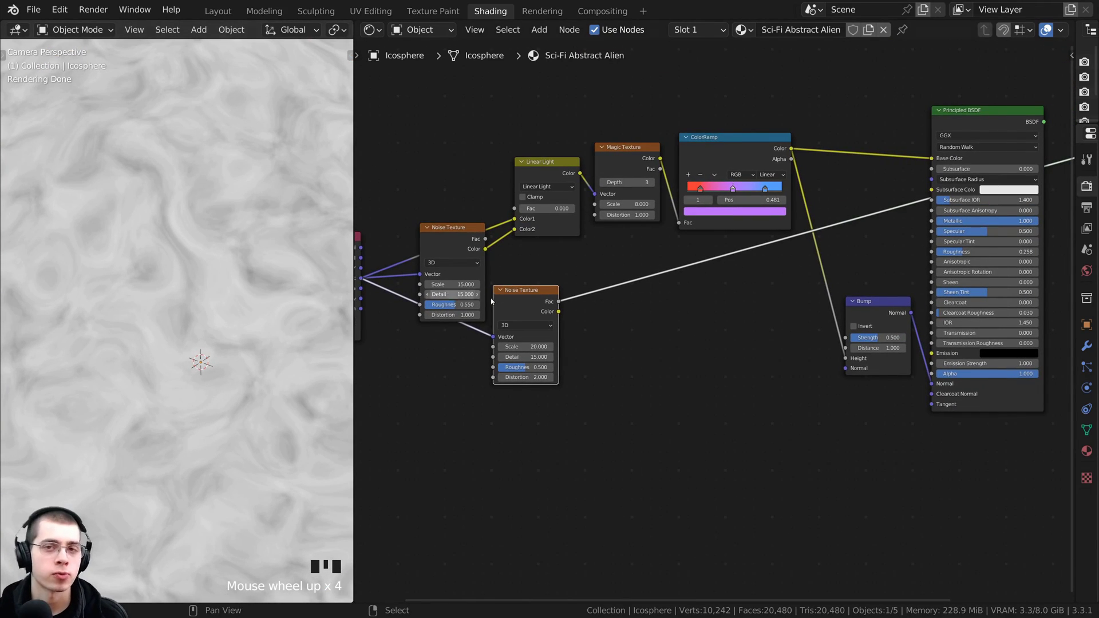
scroll(491, 304, up, 3)
middle_drag(530, 304, 441, 306)
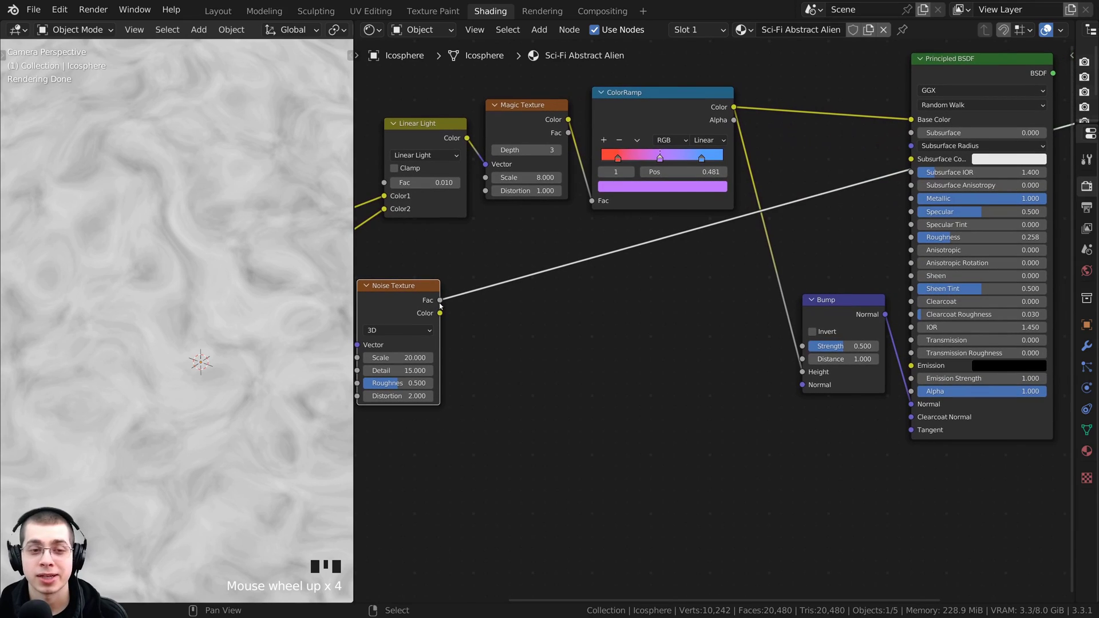
drag(441, 301, 521, 309)
drag(804, 262, 916, 241)
middle_drag(885, 250, 766, 287)
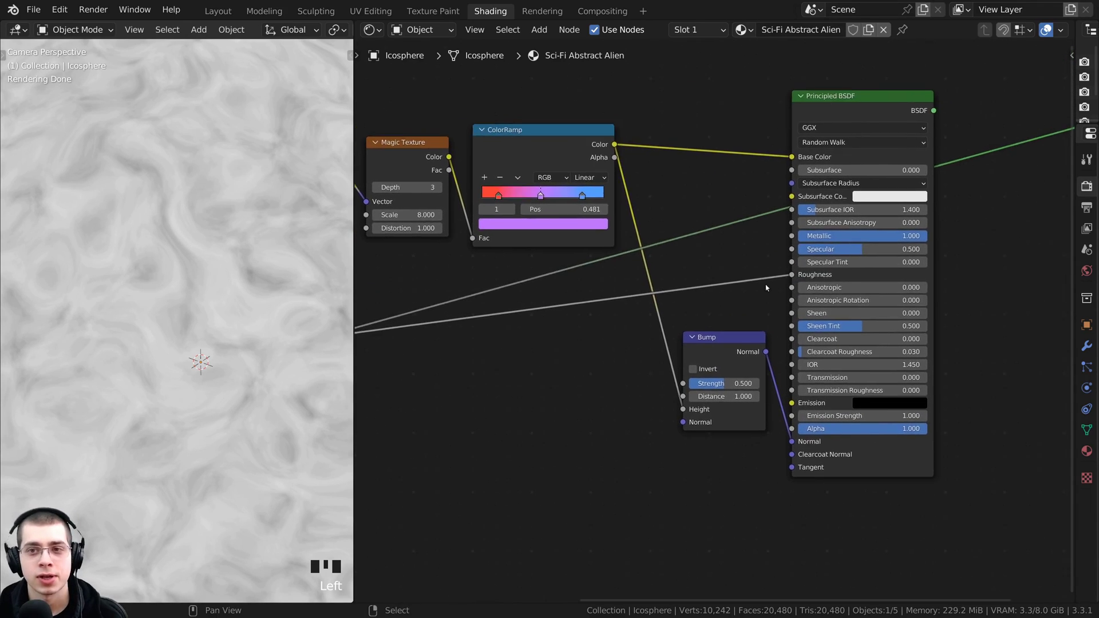
Switch the preview back to the Principled BSDF and move the Material Output node closer to it
ctrl+shift+click(841, 113)
scroll(960, 177, down, 5)
drag(985, 171, 906, 170)
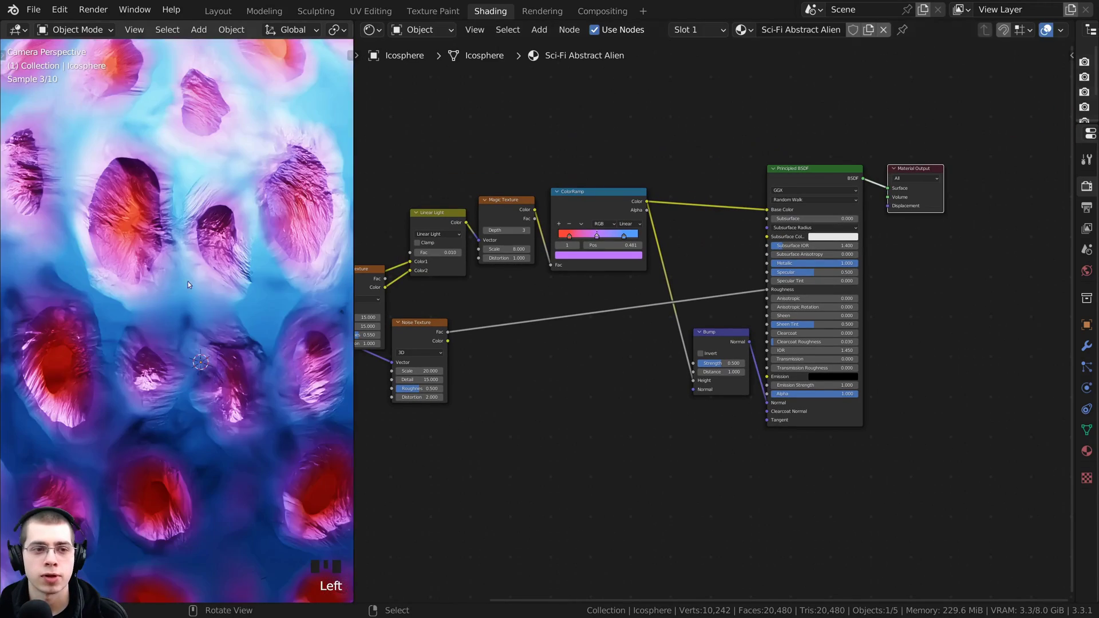
shift+middle_drag(137, 214, 162, 353)
middle_drag(499, 268, 668, 235)
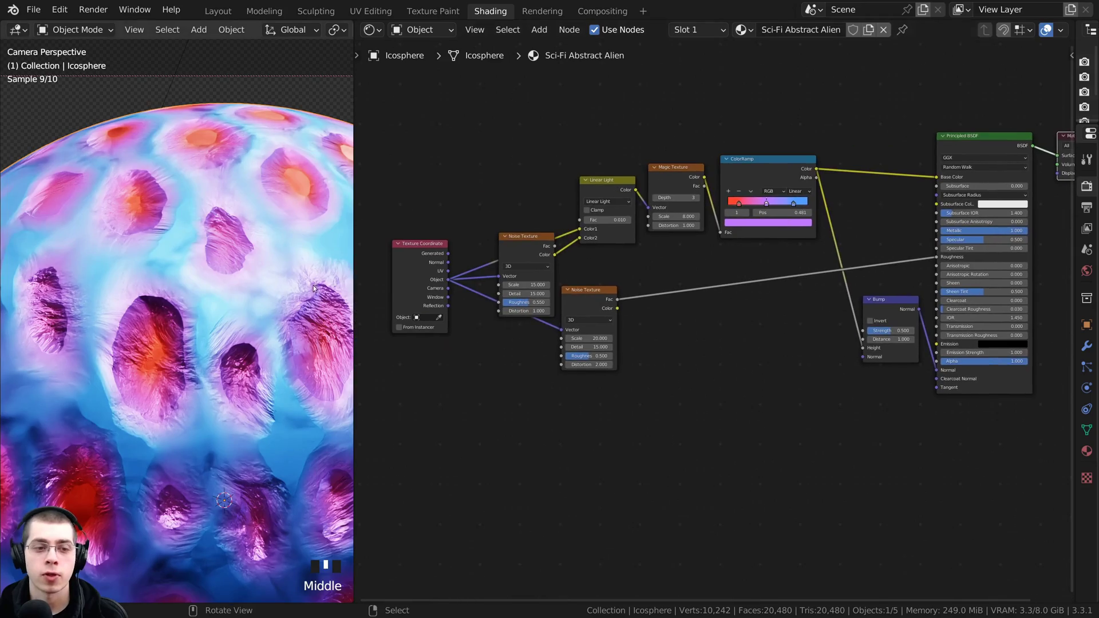
scroll(314, 288, down, 3)
shift+middle_drag(235, 300, 192, 192)
scroll(732, 207, up, 4)
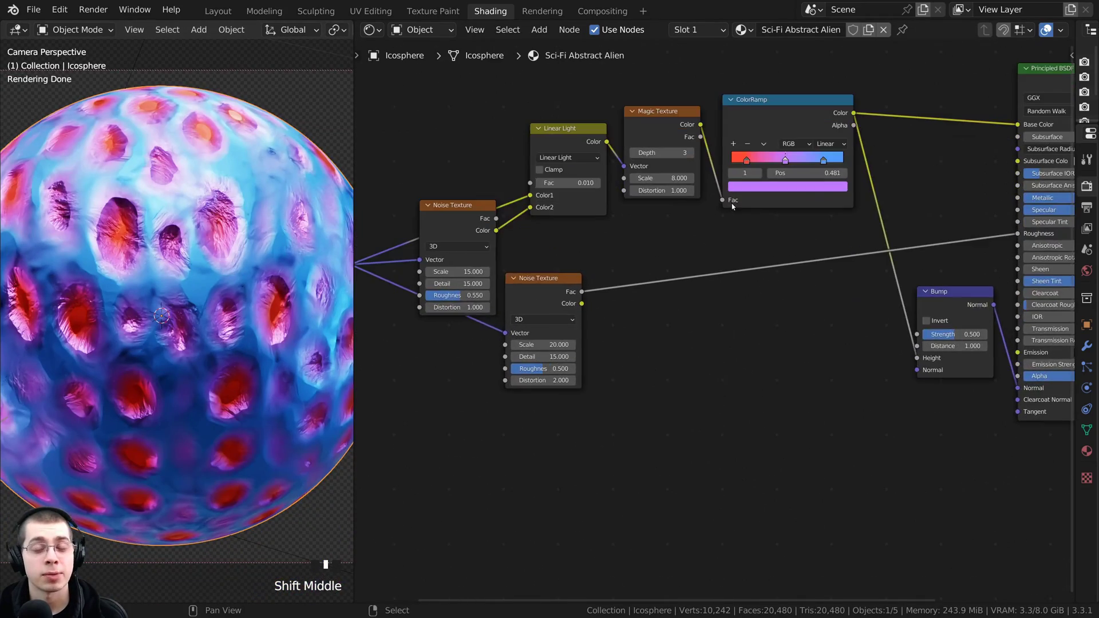
Duplicate the ColorRamp onto the link between the second Noise Texture and Roughness, and reset the copy to its default gradient
drag(533, 289, 528, 292)
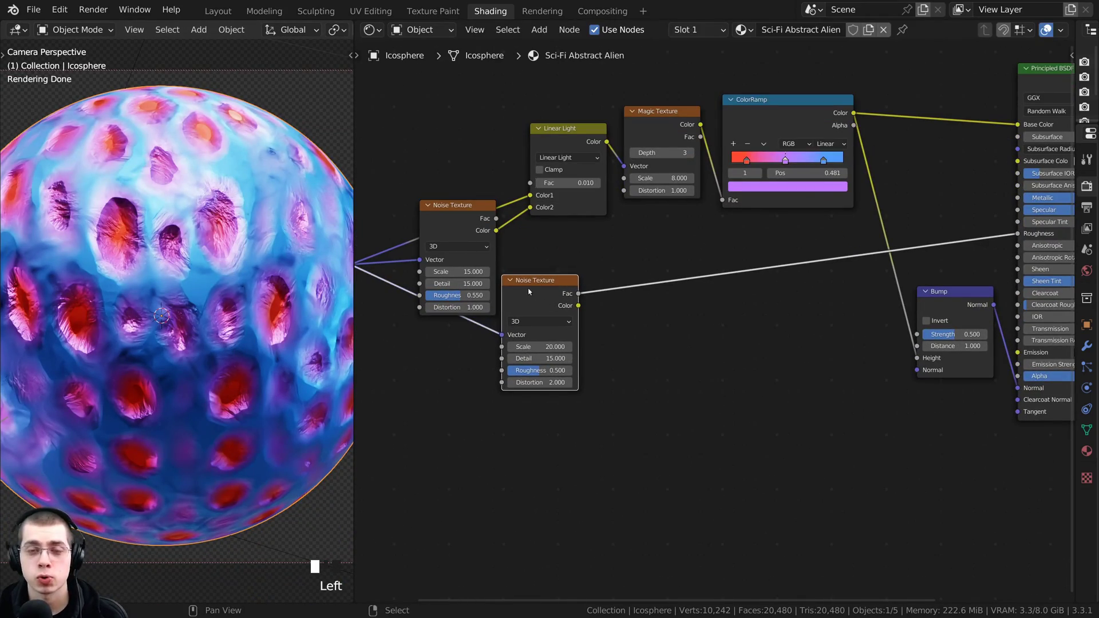
middle_drag(651, 282, 609, 311)
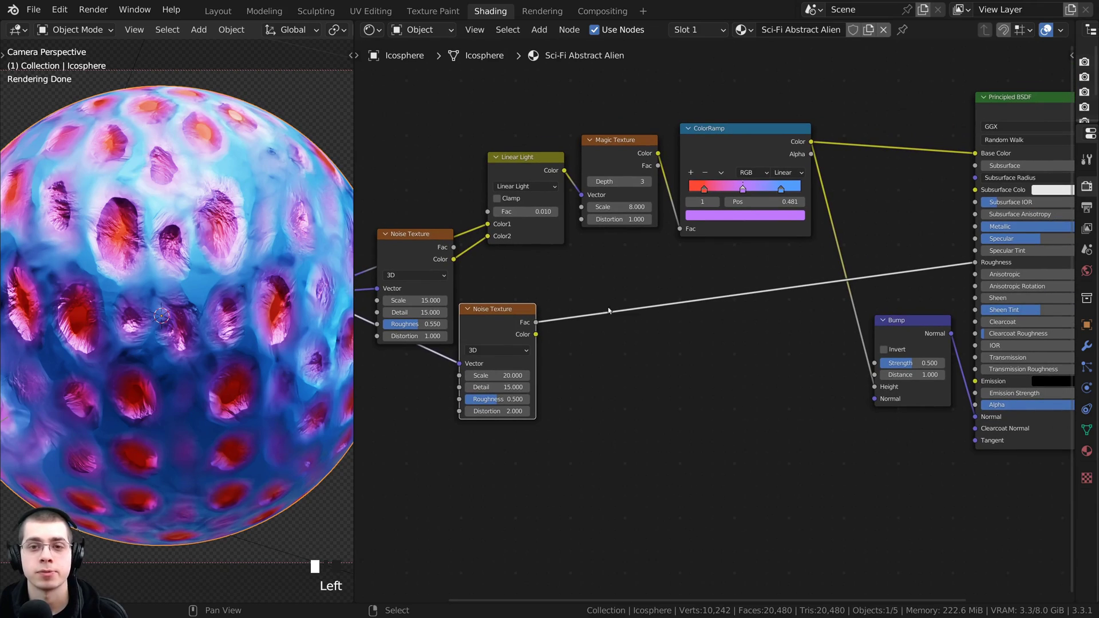
click(721, 152)
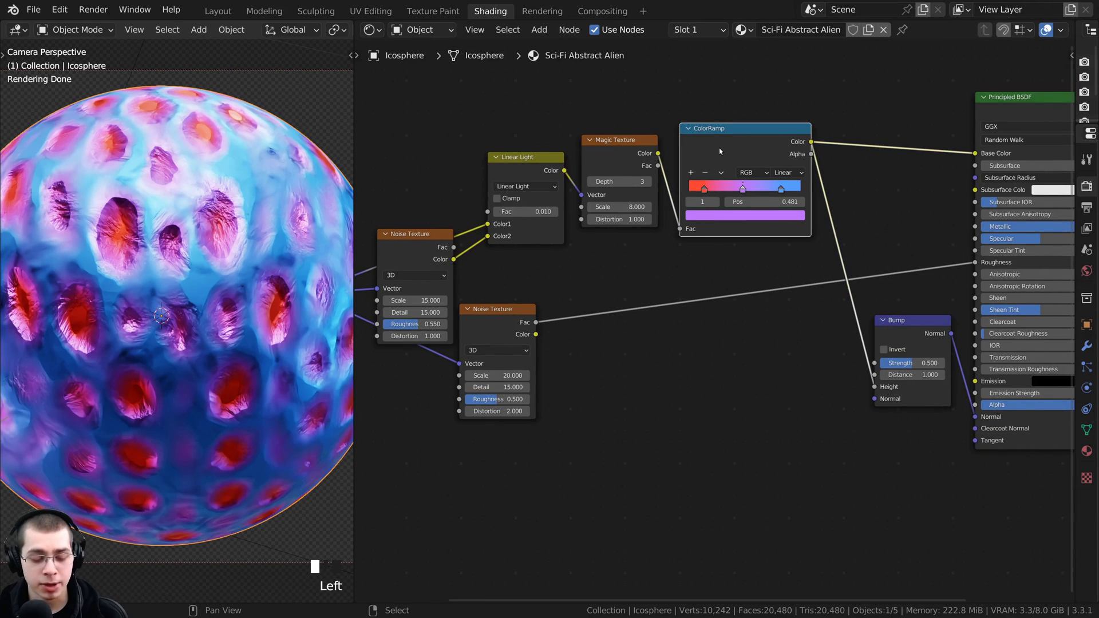
key(shift+d)
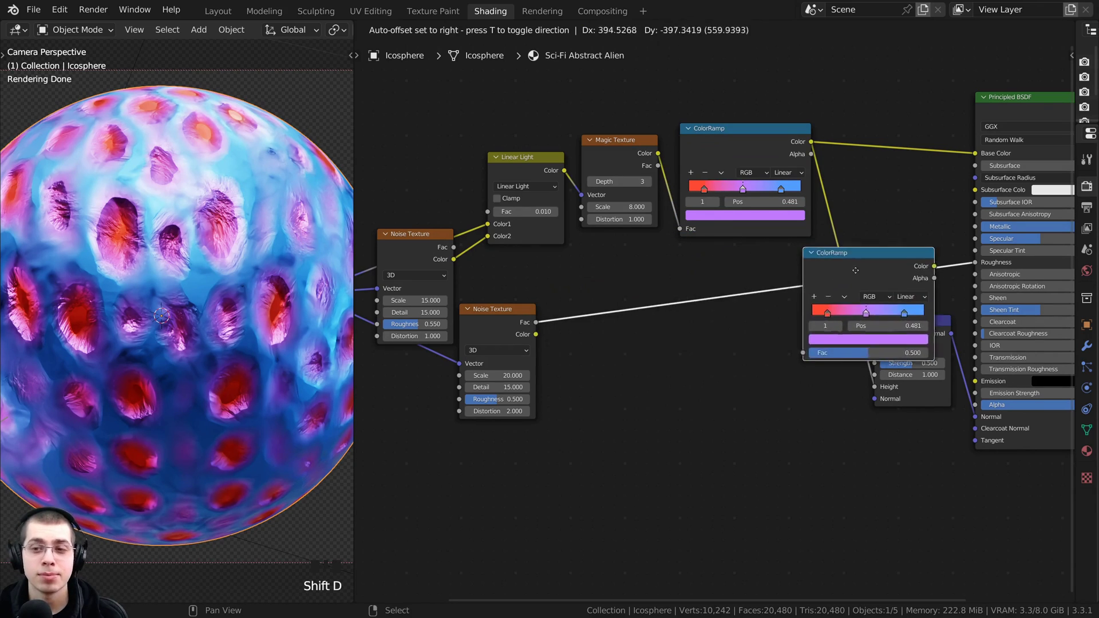
click(707, 280)
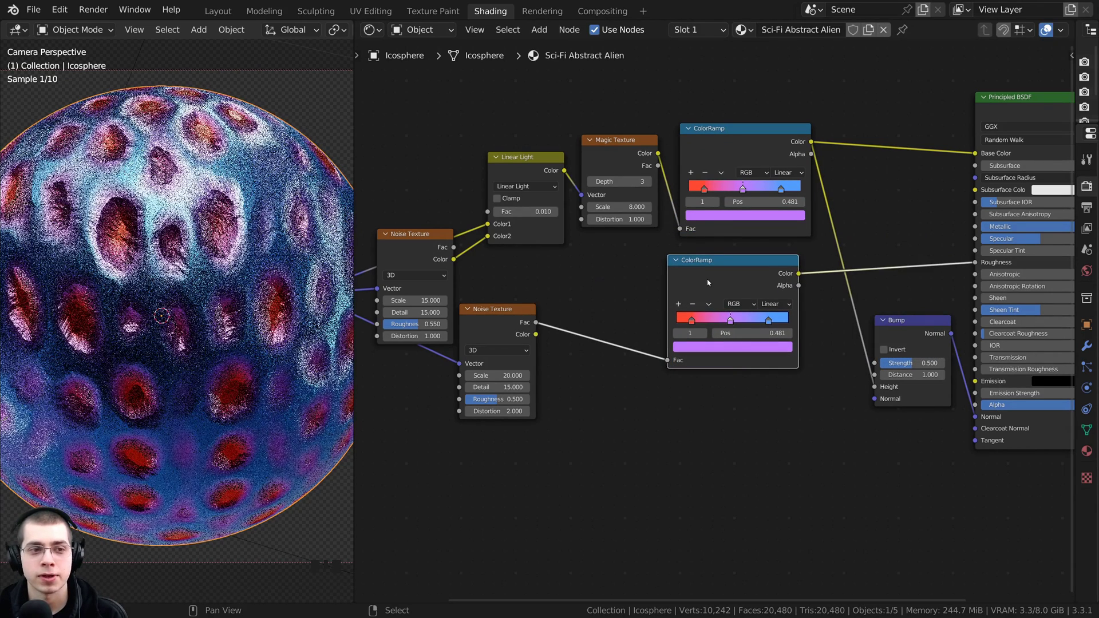
scroll(720, 286, up, 1)
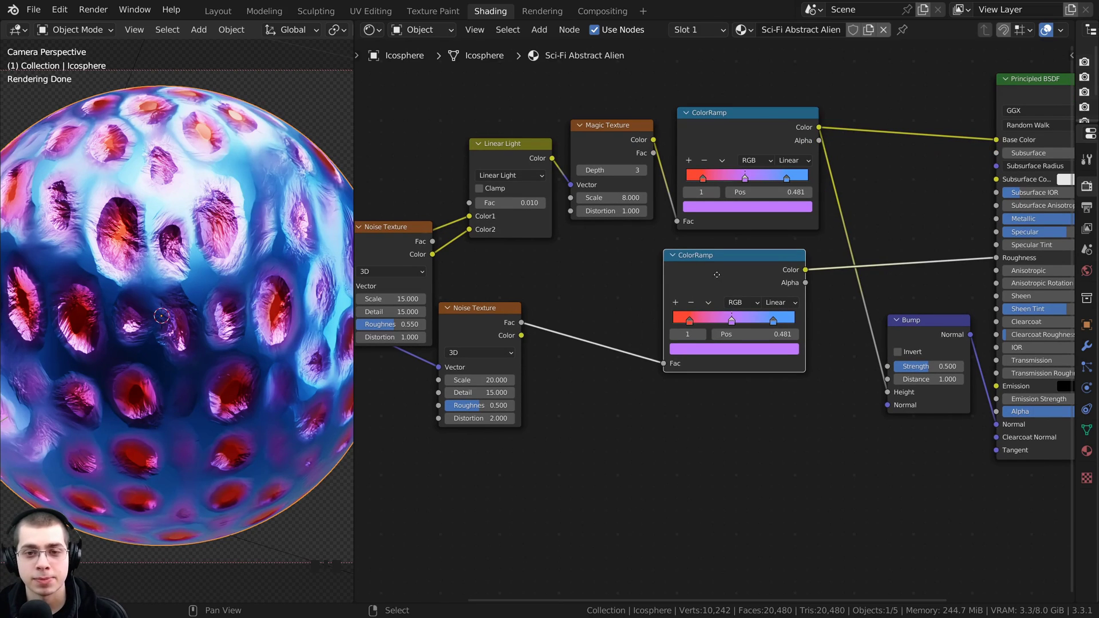
key(BackSpace)
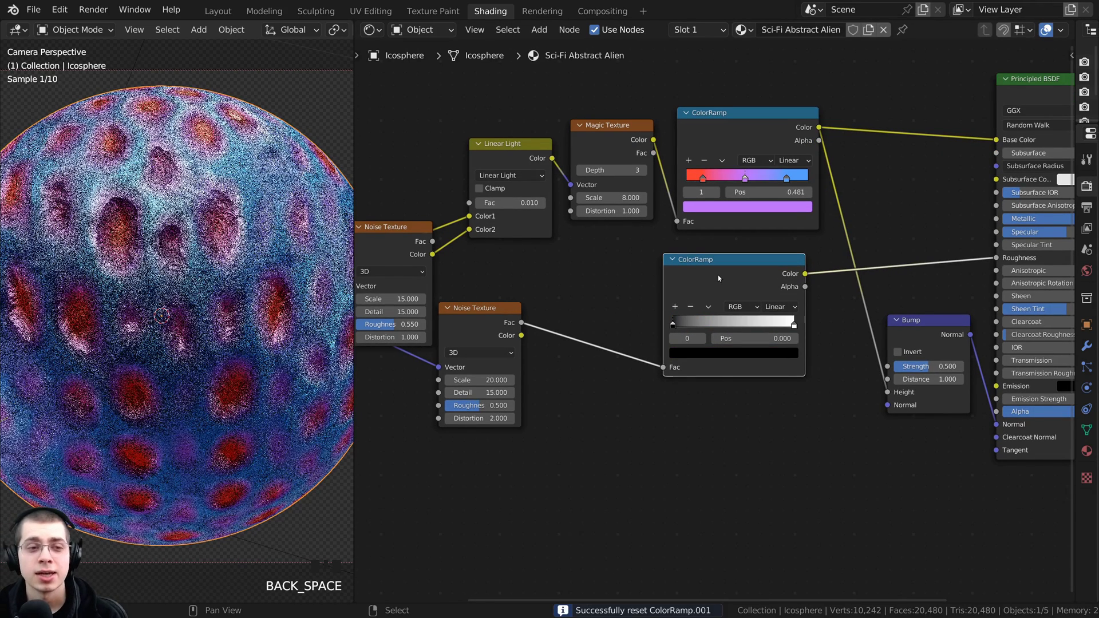
Darken the white stop of the roughness ColorRamp to light gray D4D4D4 and check the sphere's shine
scroll(718, 286, up, 4)
middle_drag(718, 310, 693, 352)
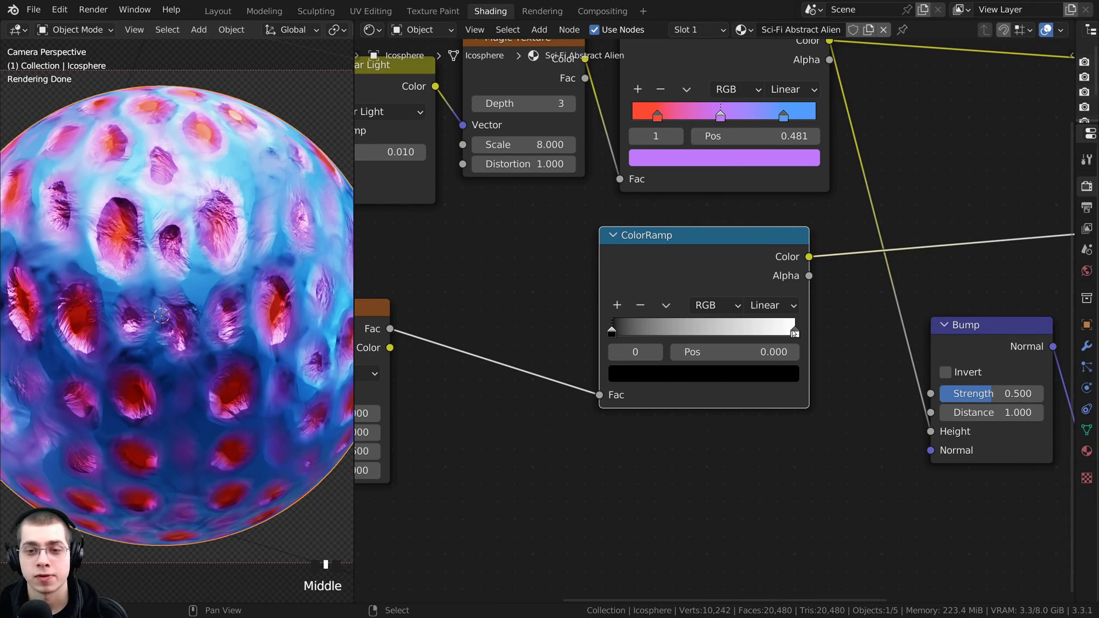
click(795, 332)
click(733, 372)
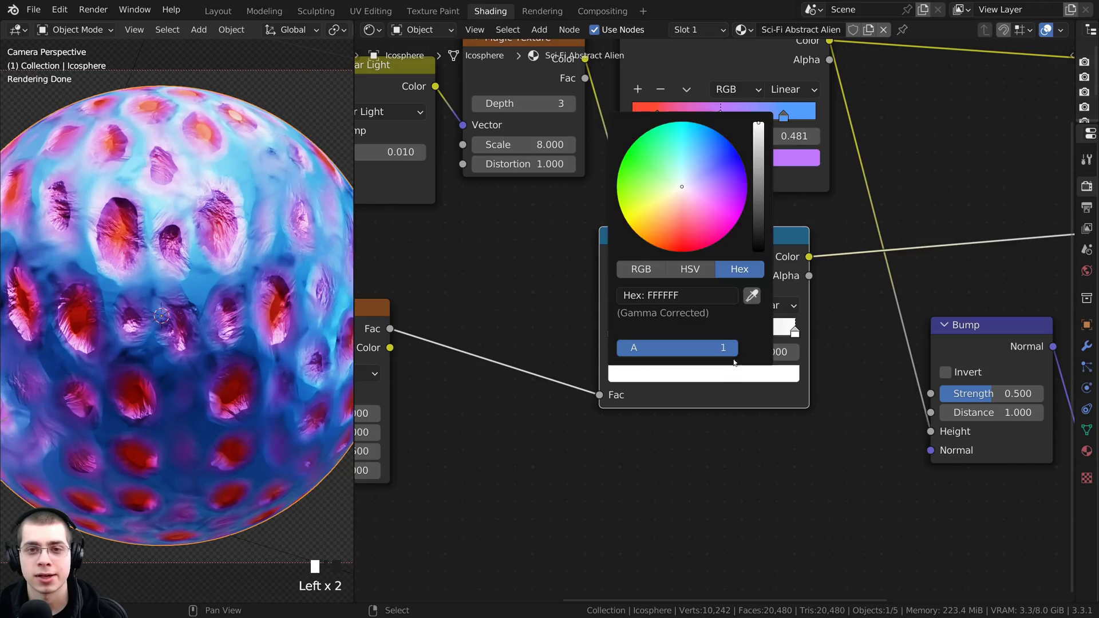
drag(752, 135, 758, 158)
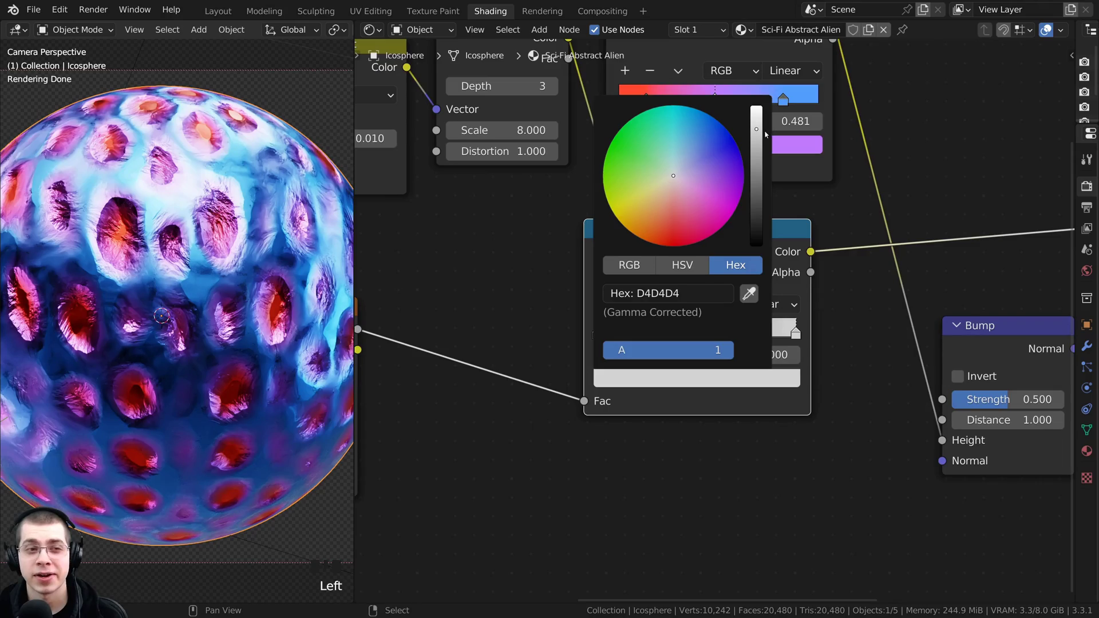
scroll(199, 186, down, 1)
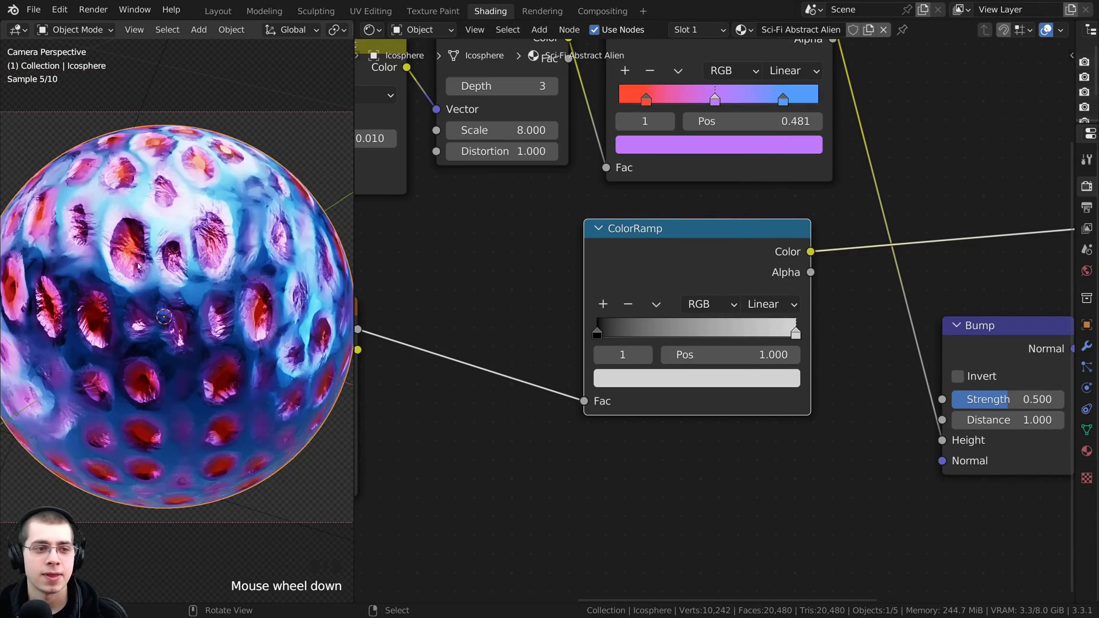
shift+middle_drag(139, 264, 147, 256)
scroll(710, 263, down, 2)
middle_drag(701, 265, 807, 227)
scroll(806, 228, down, 2)
click(675, 240)
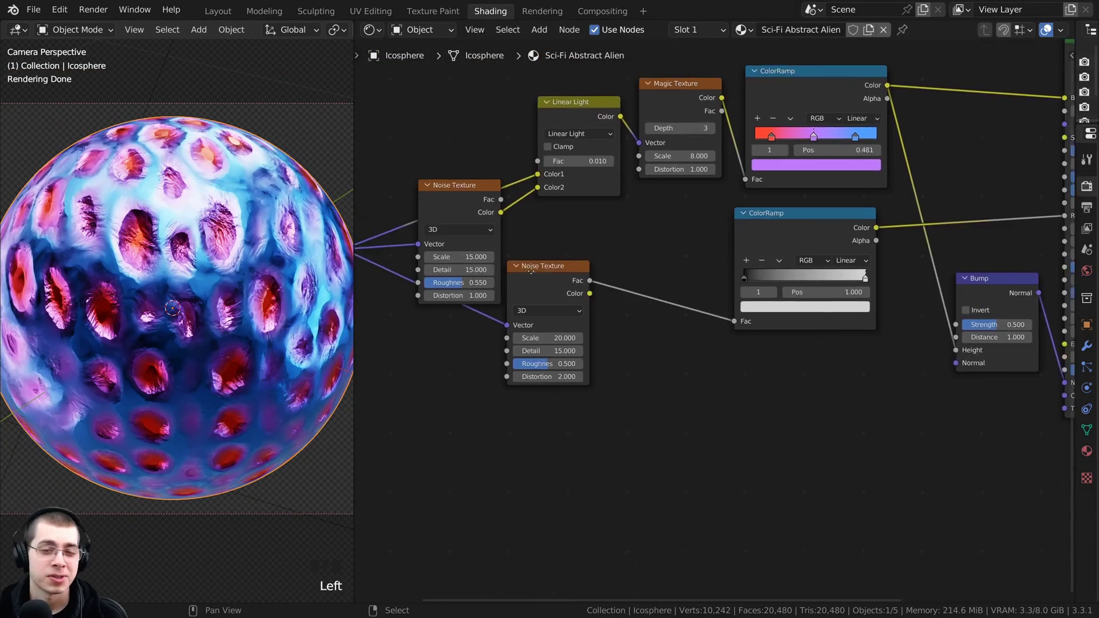
Add a Wave Texture node below the first Noise Texture and preview it on the sphere
middle_drag(676, 240, 694, 230)
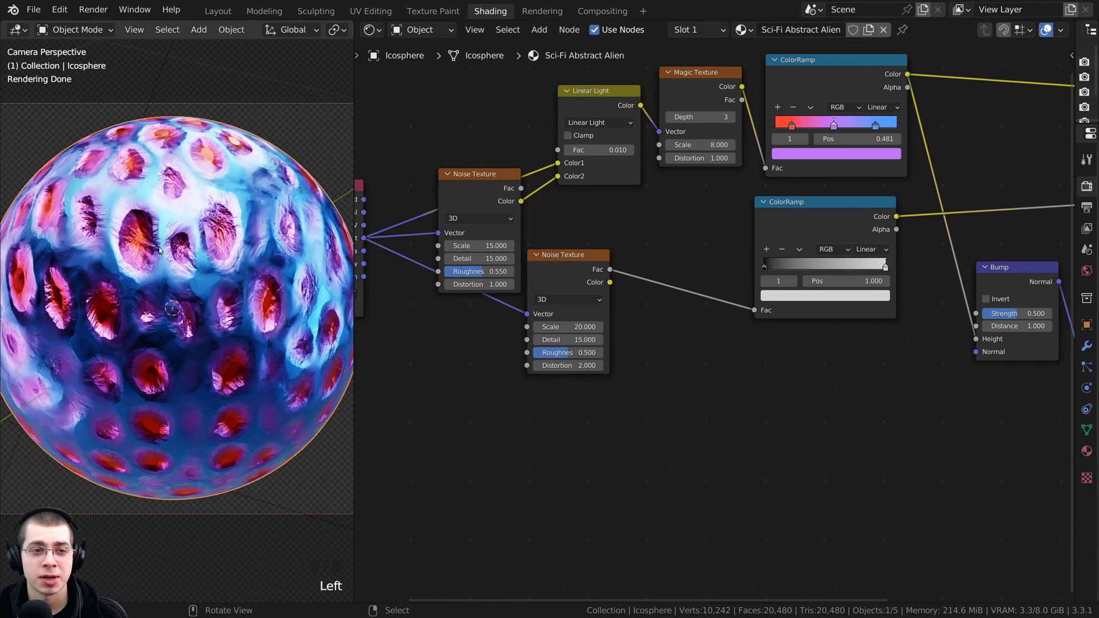
middle_drag(511, 391, 616, 372)
scroll(616, 372, up, 2)
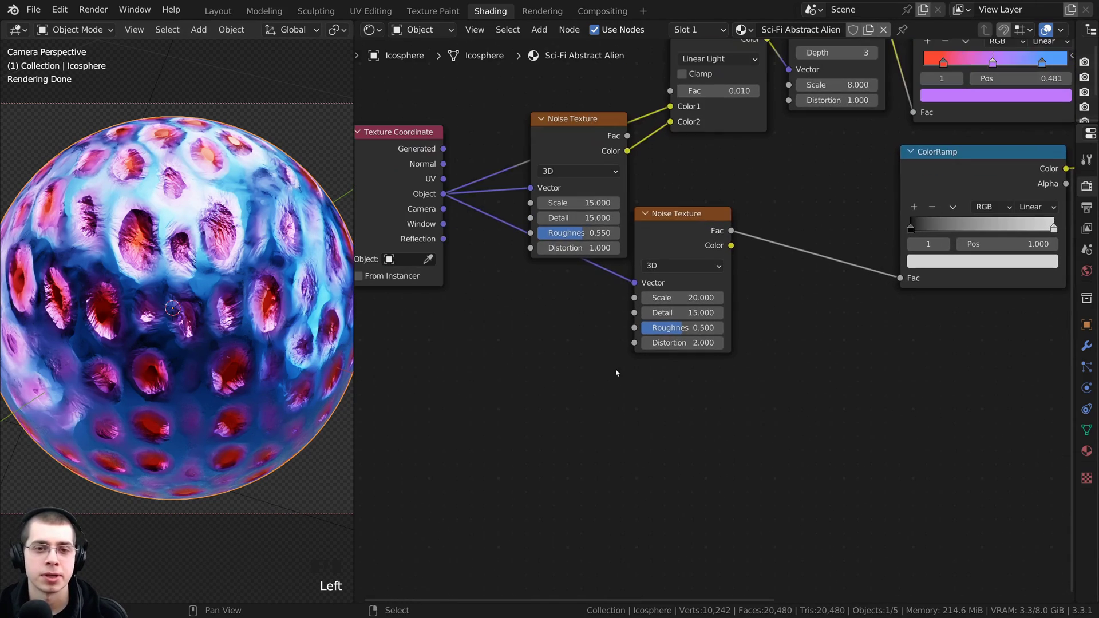
key(shift+a)
click(553, 269)
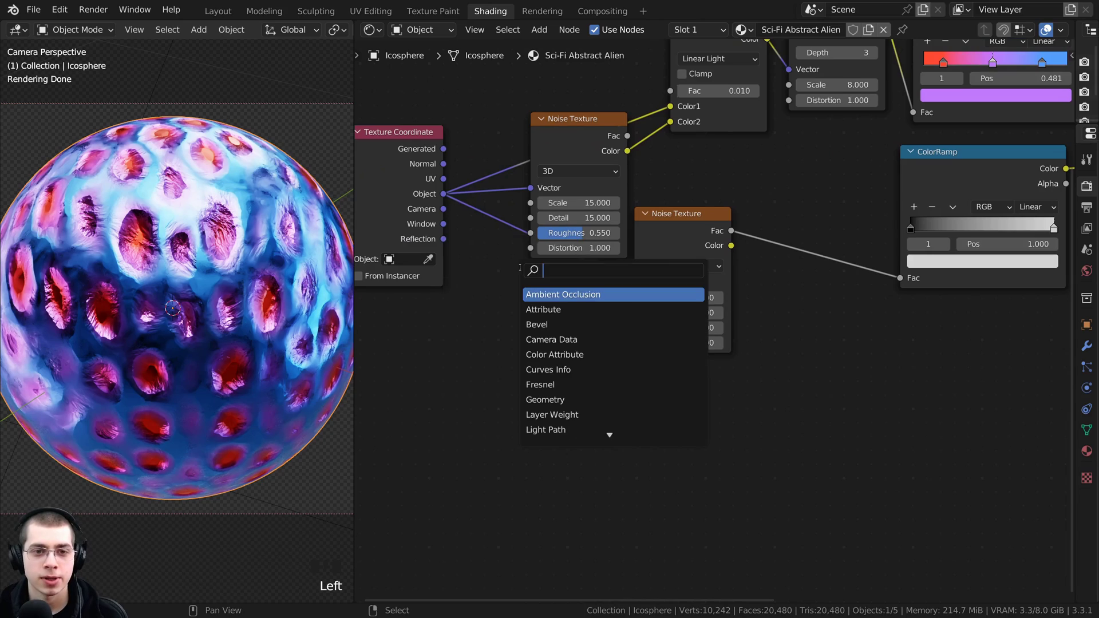
text(wav)
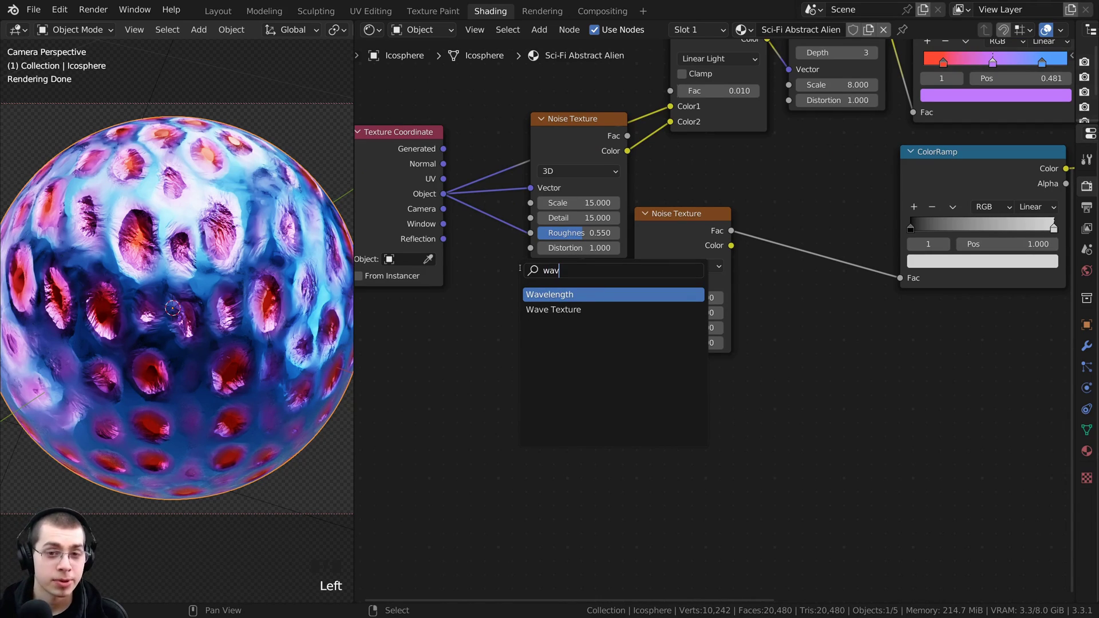
click(561, 309)
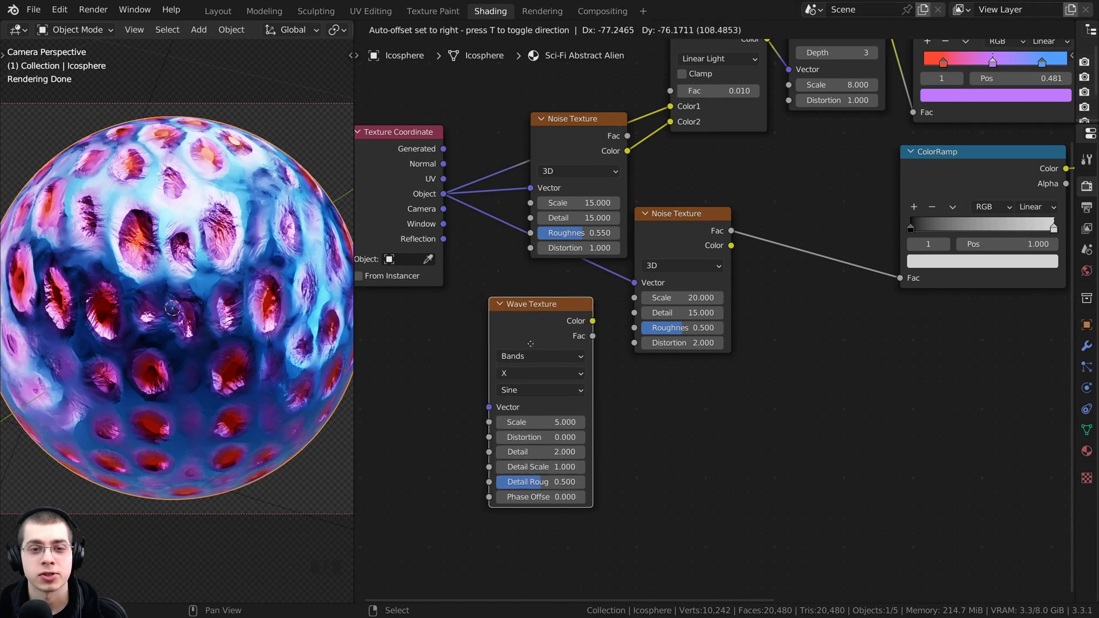
click(555, 336)
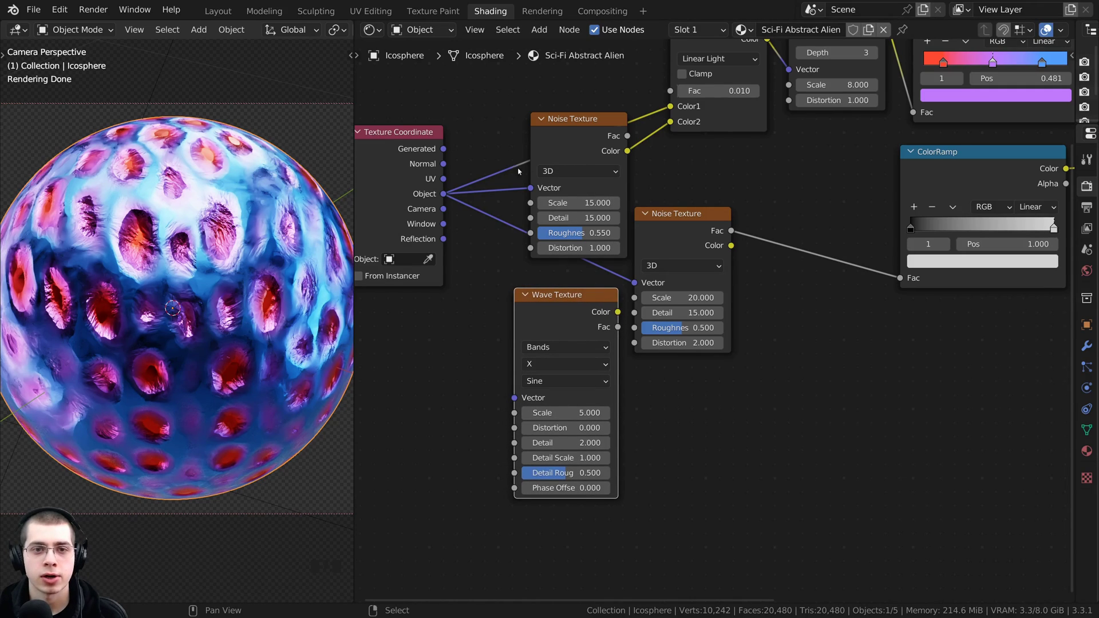
middle_drag(432, 202, 489, 194)
ctrl+shift+click(579, 293)
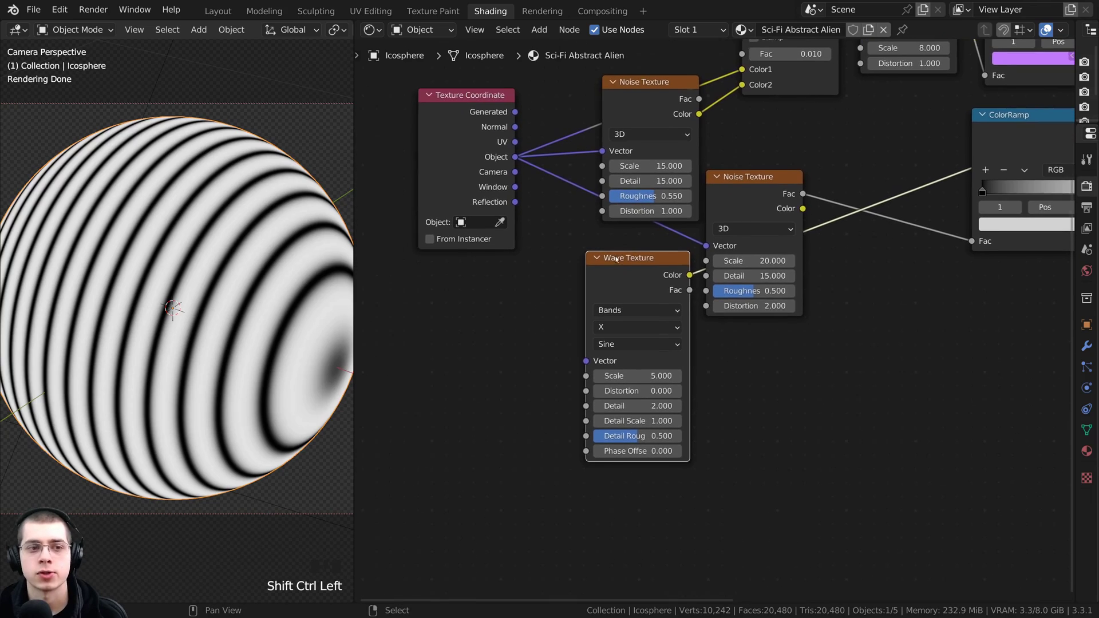
Feed the Object texture coordinates into the Wave Texture's Vector and set its bands direction to Diagonal
drag(488, 194, 479, 194)
drag(506, 158, 581, 360)
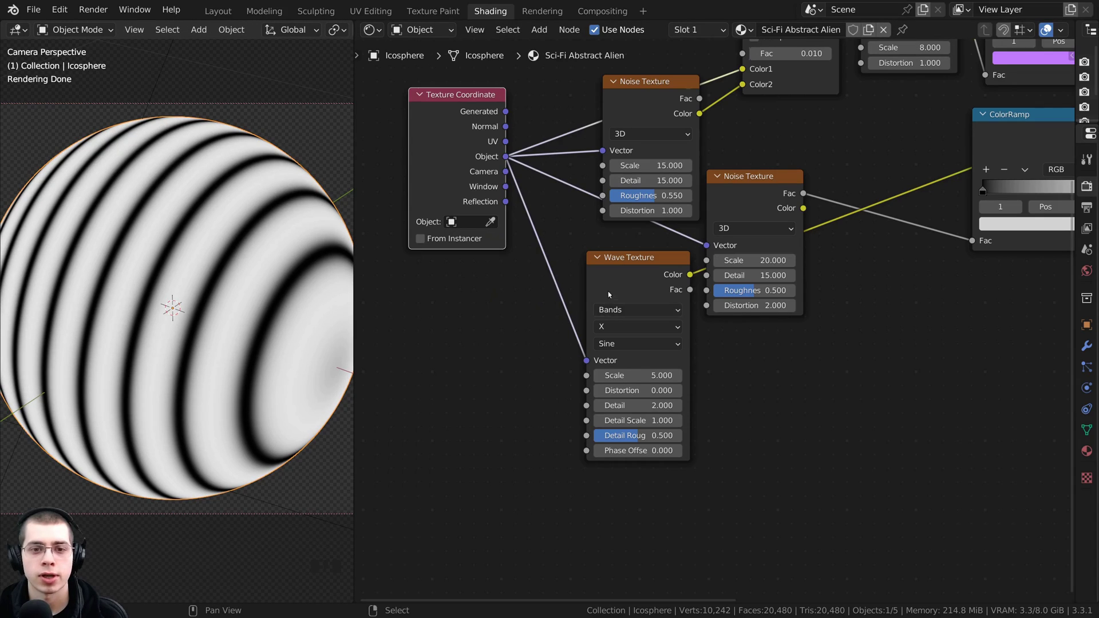
drag(643, 309, 626, 309)
scroll(552, 310, up, 2)
click(553, 309)
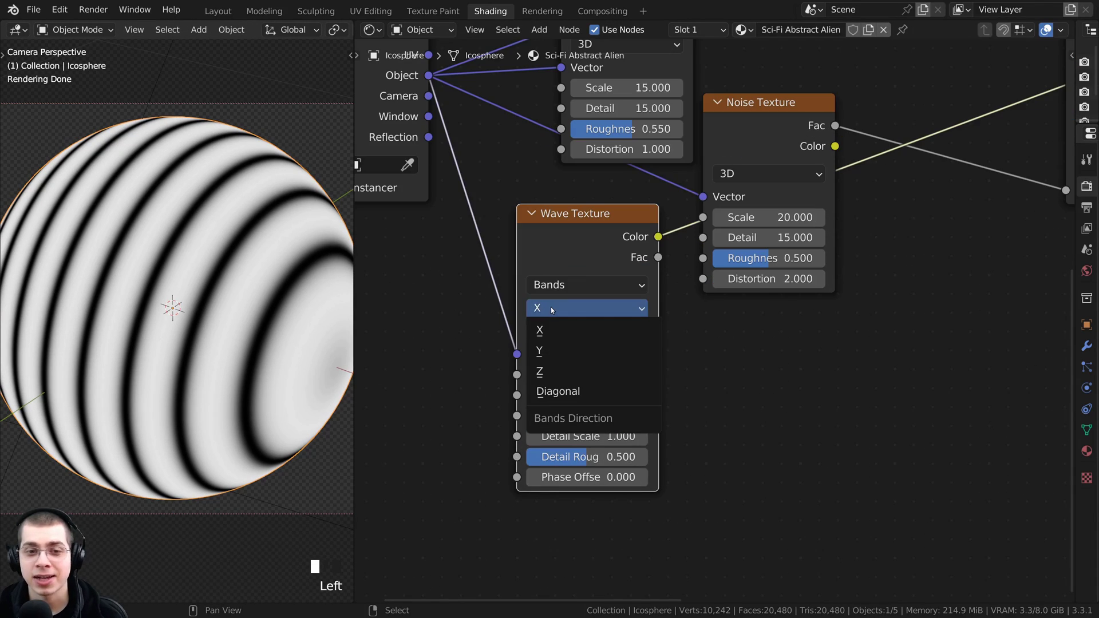
click(566, 392)
scroll(197, 303, down, 2)
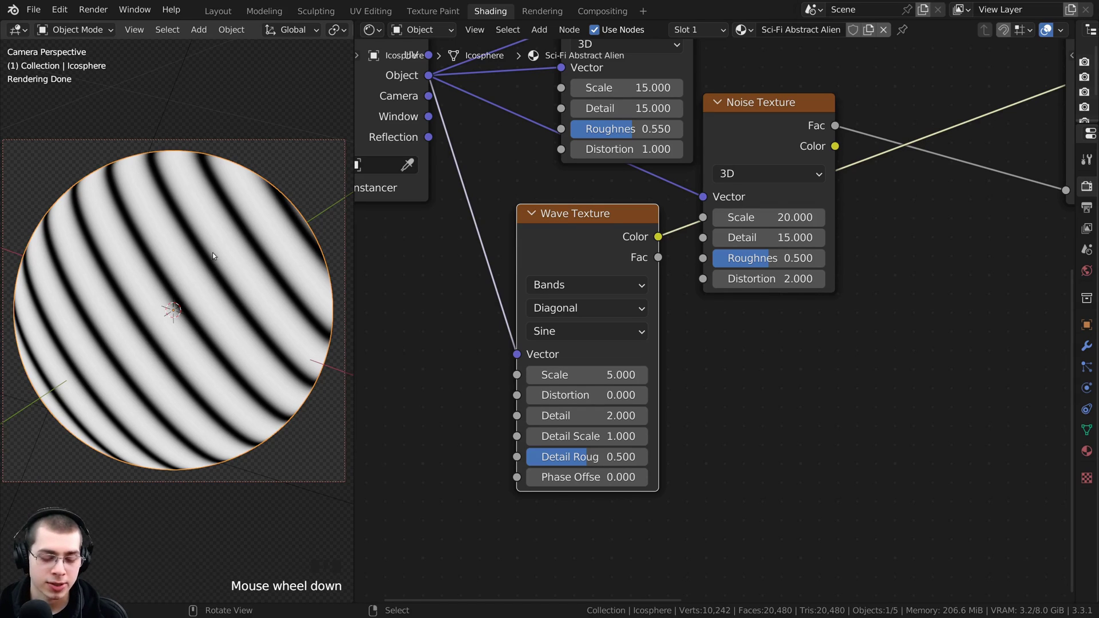
Rotate the ico sphere freely in trackball mode and check how the wave bands run across it
key(r)
key(r)
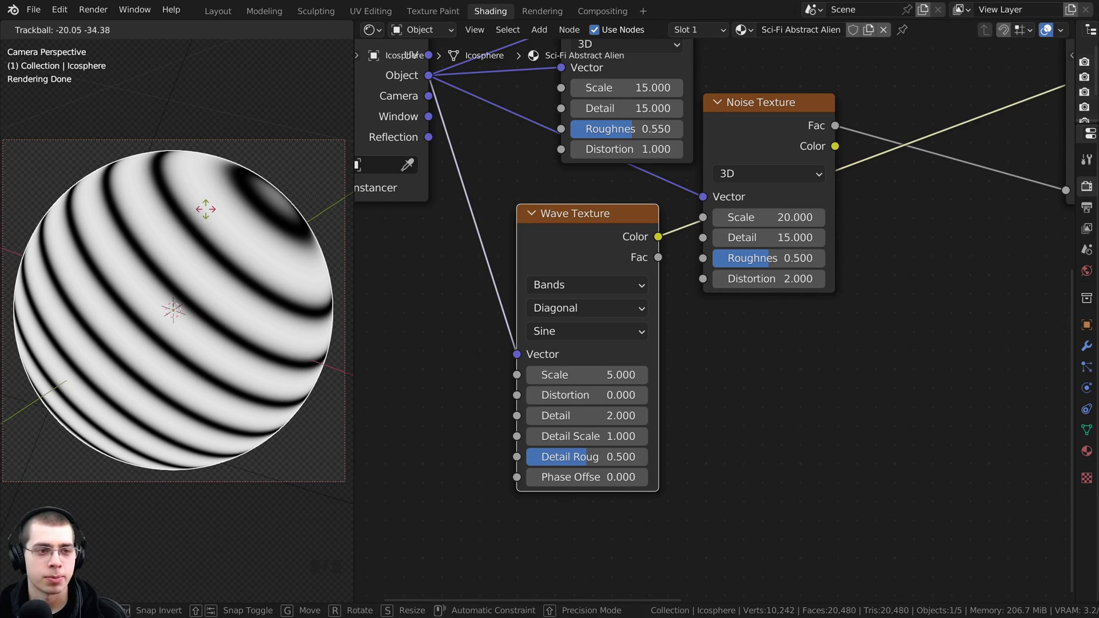
click(227, 190)
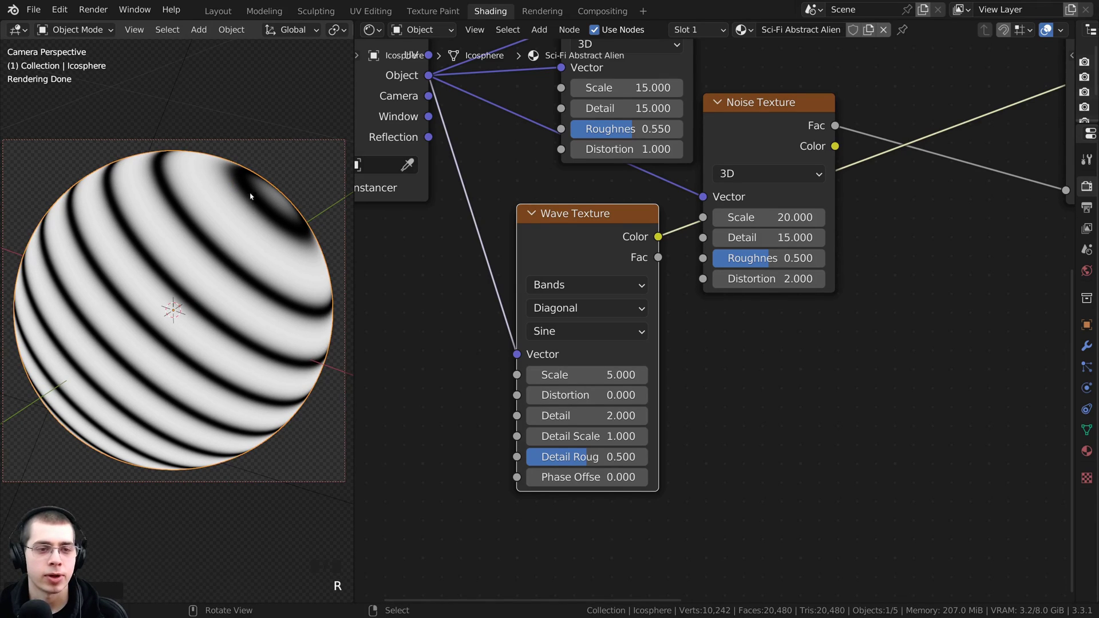
shift+middle_drag(312, 227, 298, 223)
scroll(258, 269, up, 3)
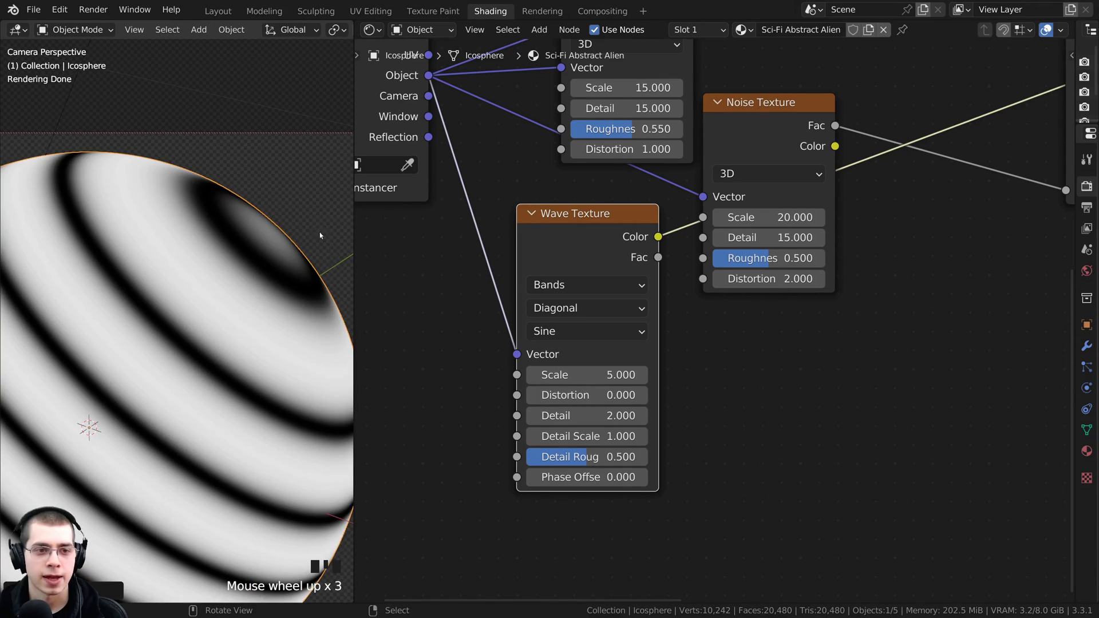
scroll(219, 313, down, 4)
shift+middle_drag(219, 314, 275, 240)
scroll(572, 372, up, 1)
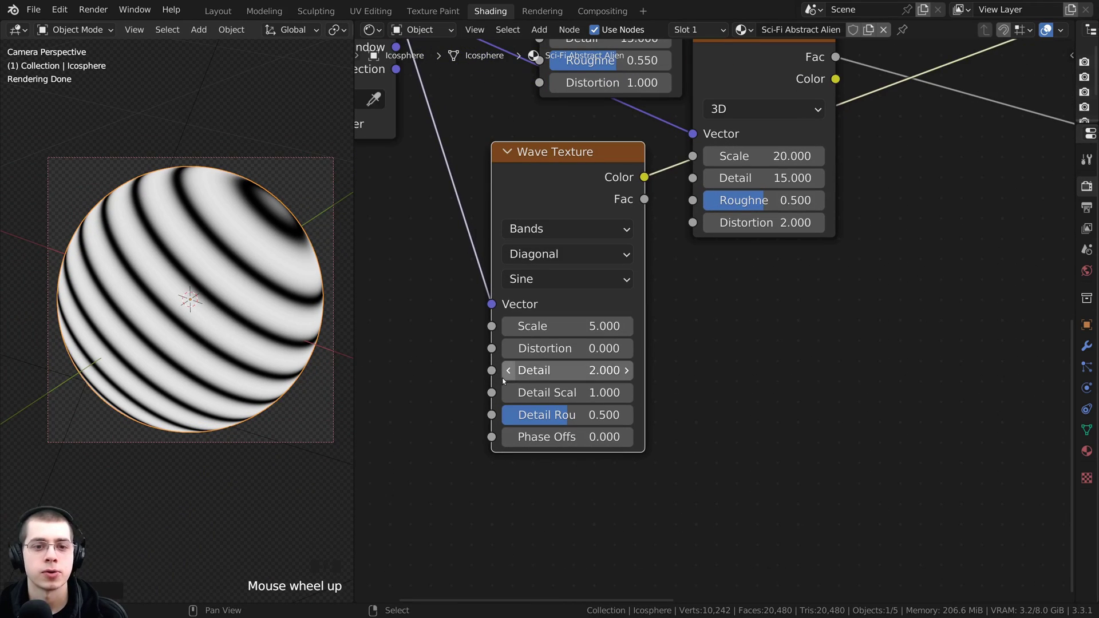
Set the Wave Texture's Scale to 2.7 and its Distortion to 4.3
shift+drag(567, 327, 464, 326)
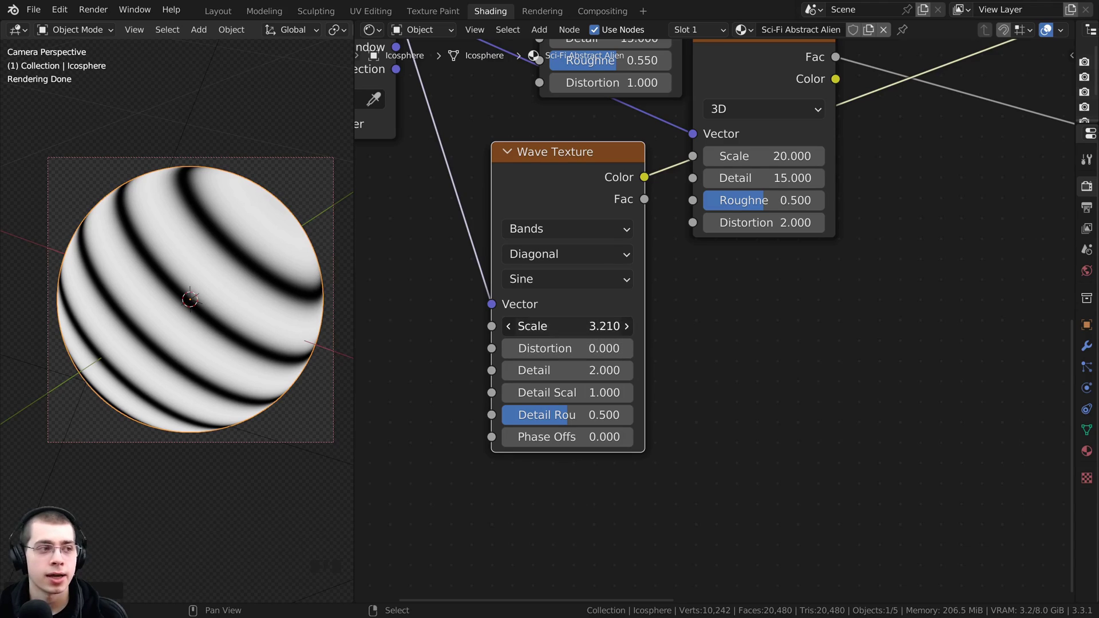
click(561, 330)
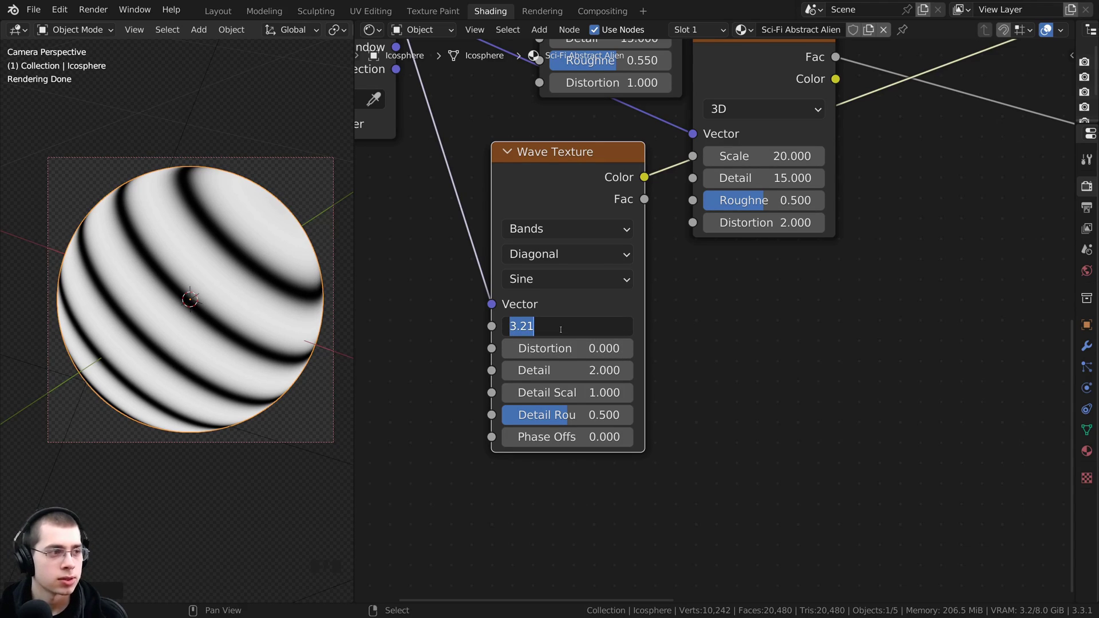
text(2.7)
key(Return)
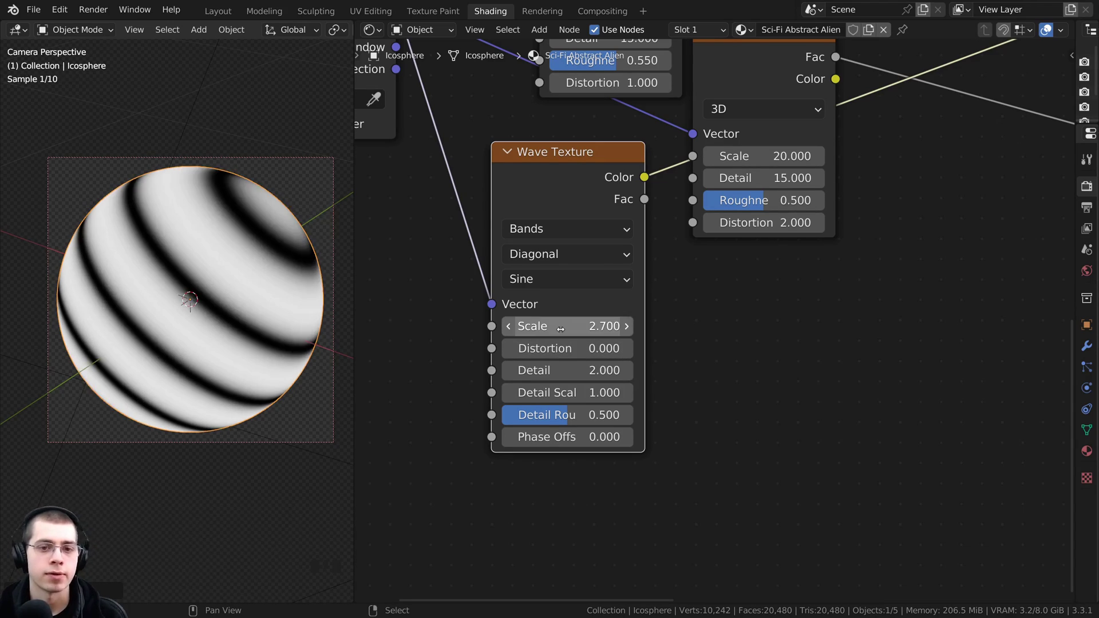
middle_drag(602, 307, 582, 262)
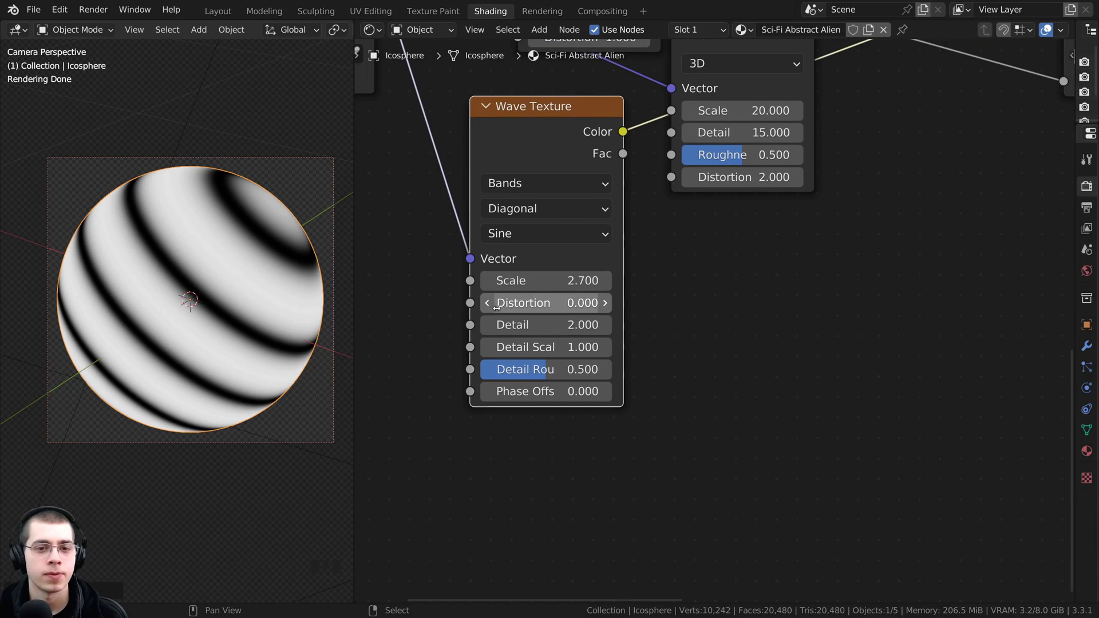
mouse_move(503, 303)
mouse_down()
mouse_move(690, 303)
mouse_move(505, 303)
mouse_up()
click(530, 304)
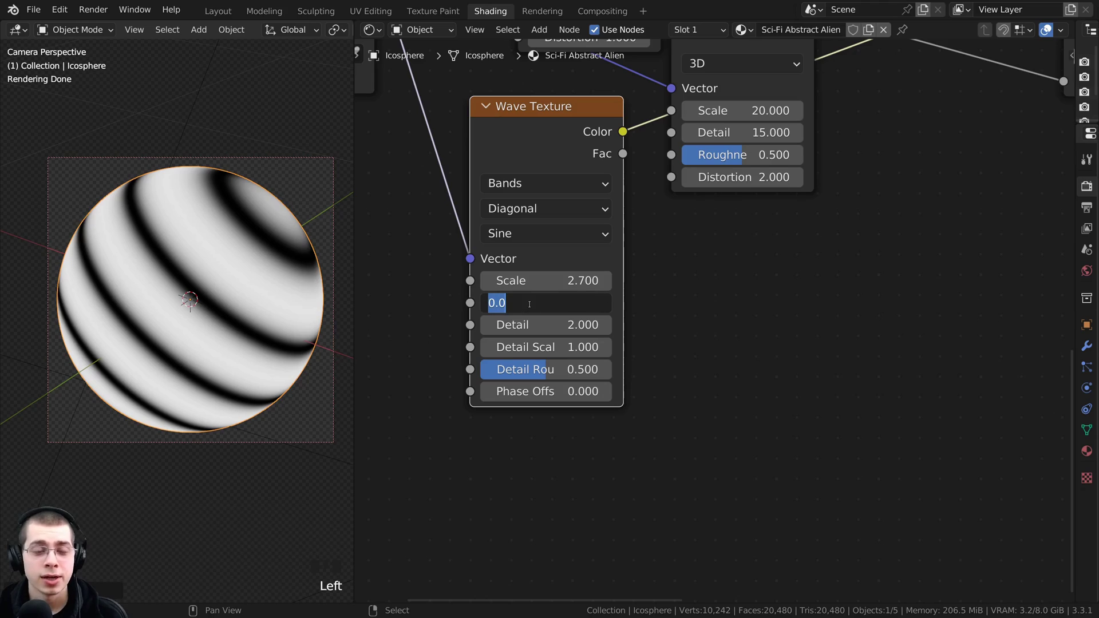
text(4.3)
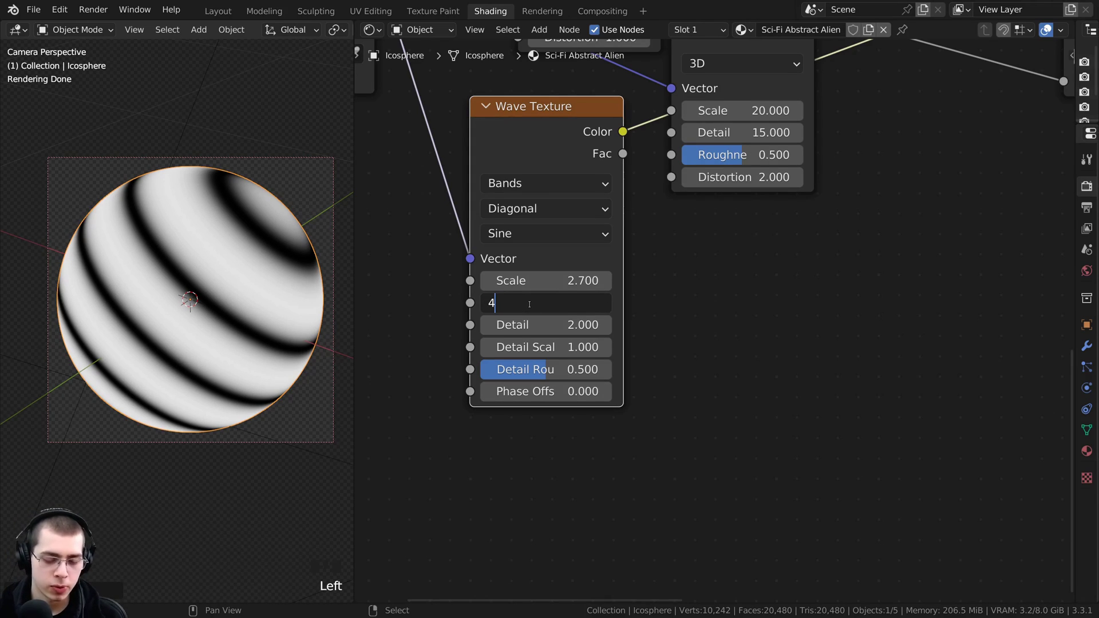
key(Return)
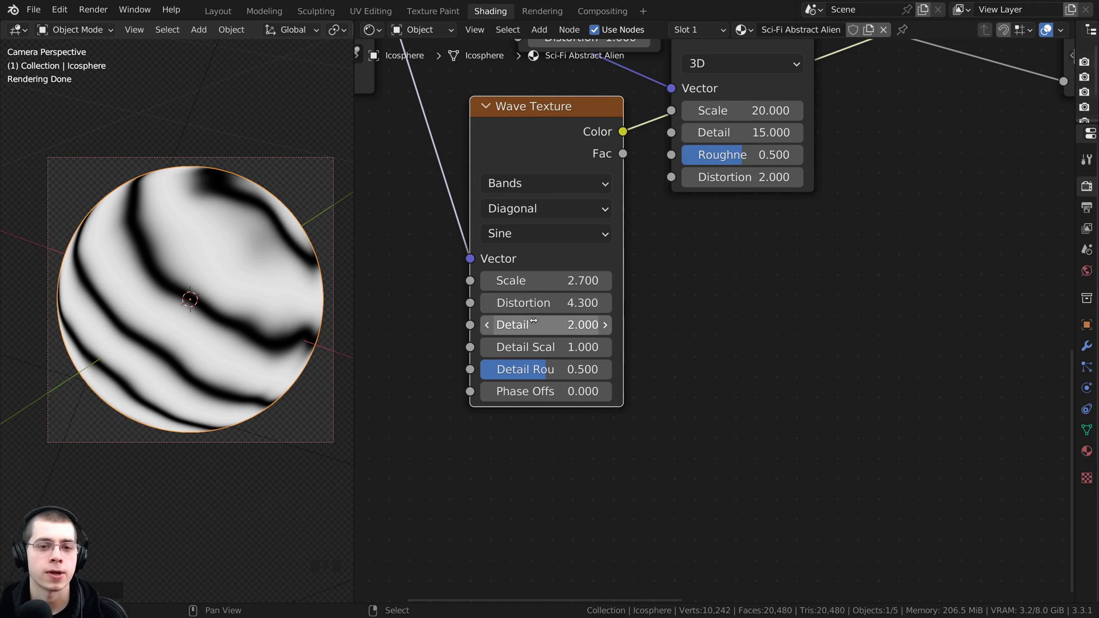
Raise the Wave Texture's Detail to 15 and check the band edges on the sphere up close
drag(547, 325, 647, 325)
scroll(140, 263, up, 6)
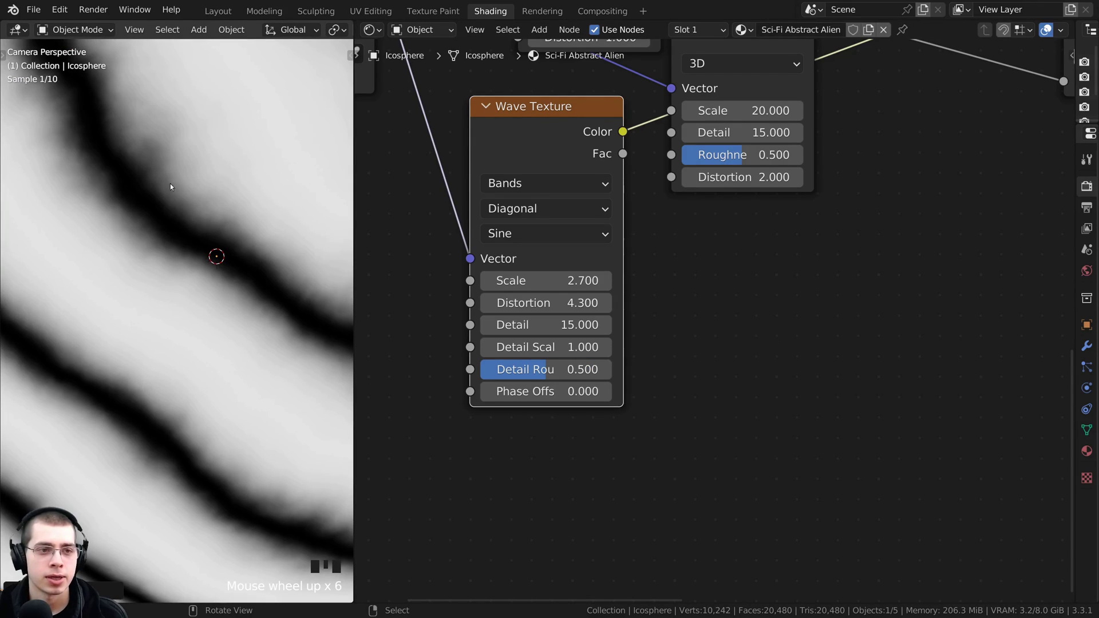
scroll(248, 251, down, 3)
scroll(579, 402, down, 1)
middle_drag(578, 402, 563, 406)
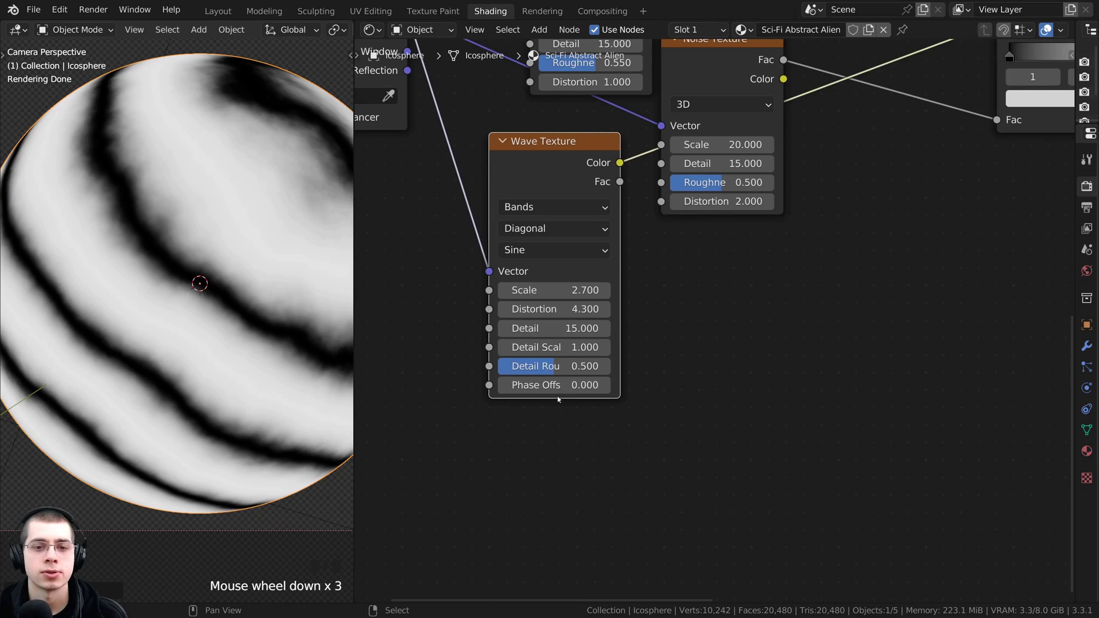
Nudge the Wave Texture and Bump nodes slightly lower in the node layout
drag(493, 293, 484, 302)
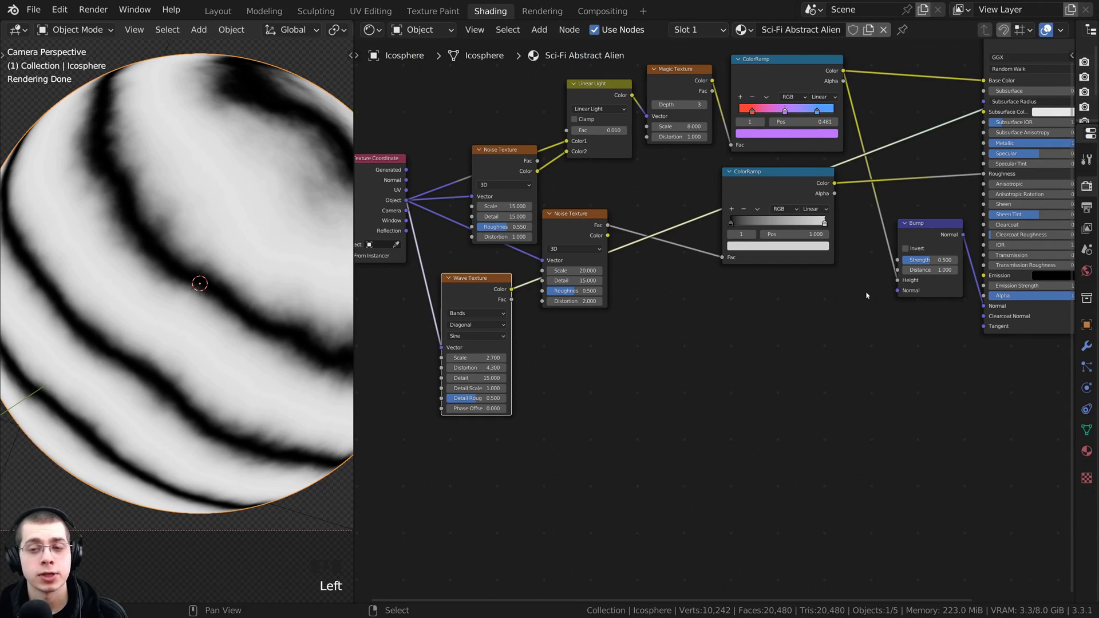
drag(923, 243, 923, 247)
scroll(854, 280, down, 3)
middle_drag(854, 280, 797, 293)
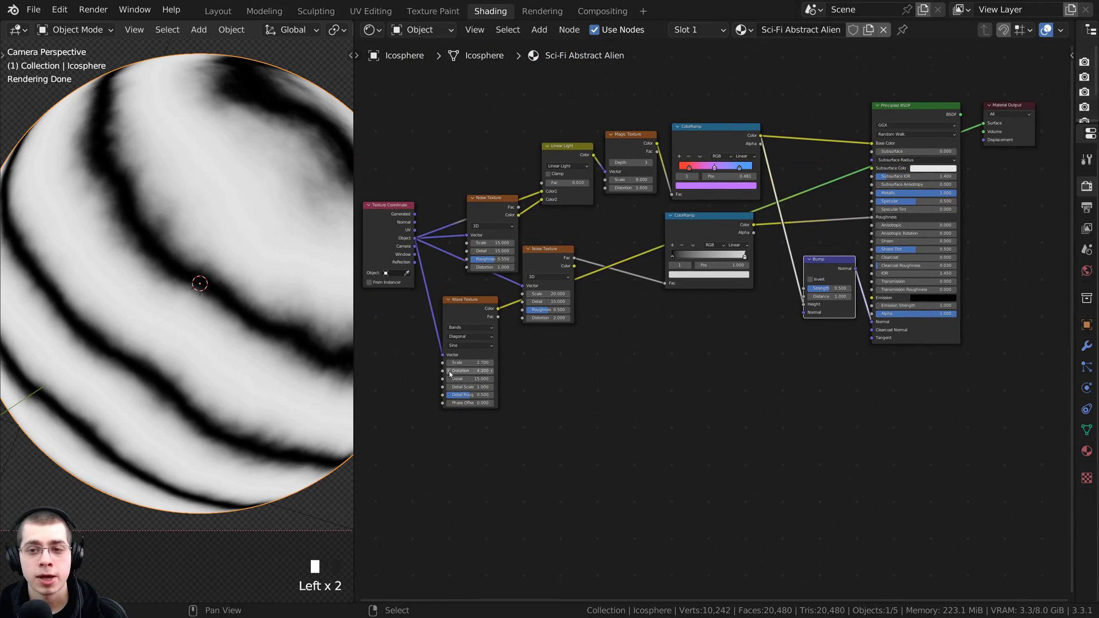
Duplicate the Bump node, place the copy below and before the original, and link its Normal output to the original's Normal input
scroll(164, 143, down, 2)
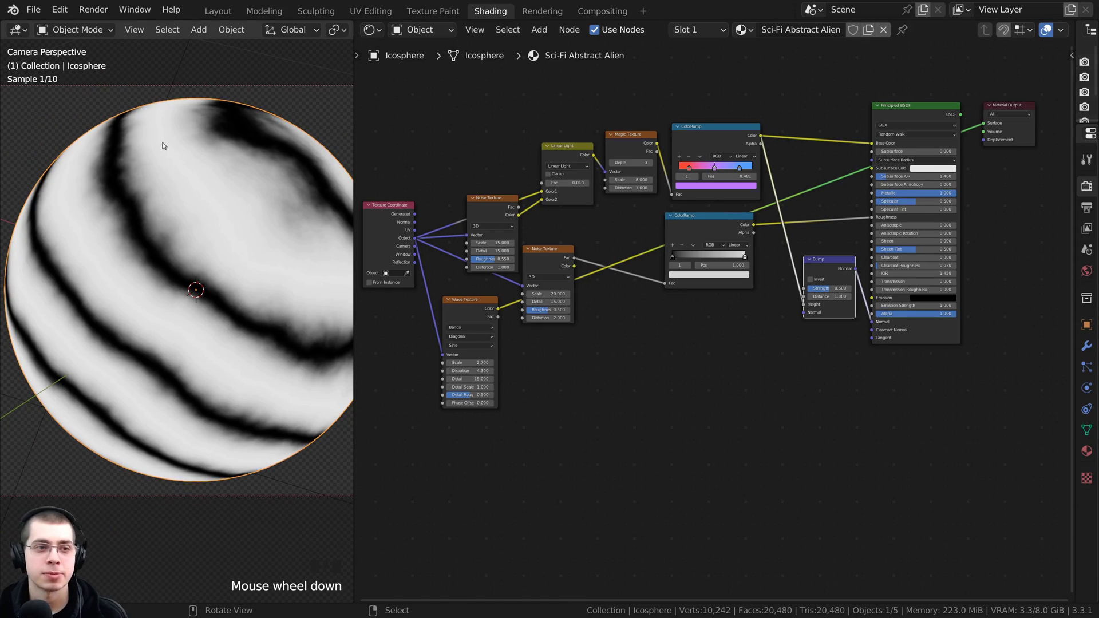
scroll(367, 313, up, 3)
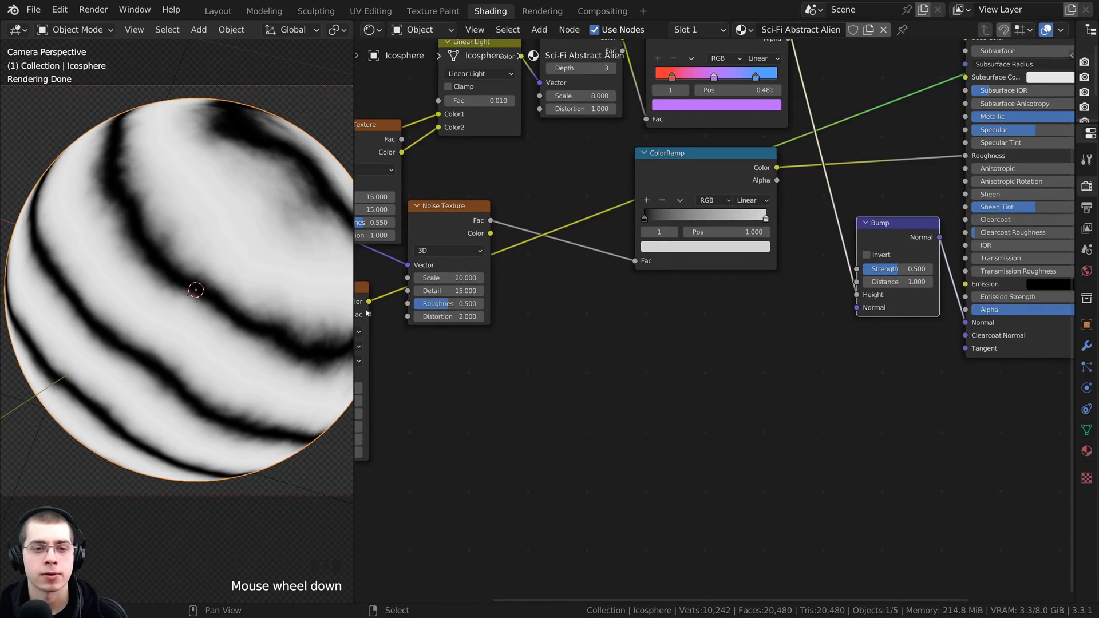
middle_drag(367, 314, 419, 301)
click(841, 270)
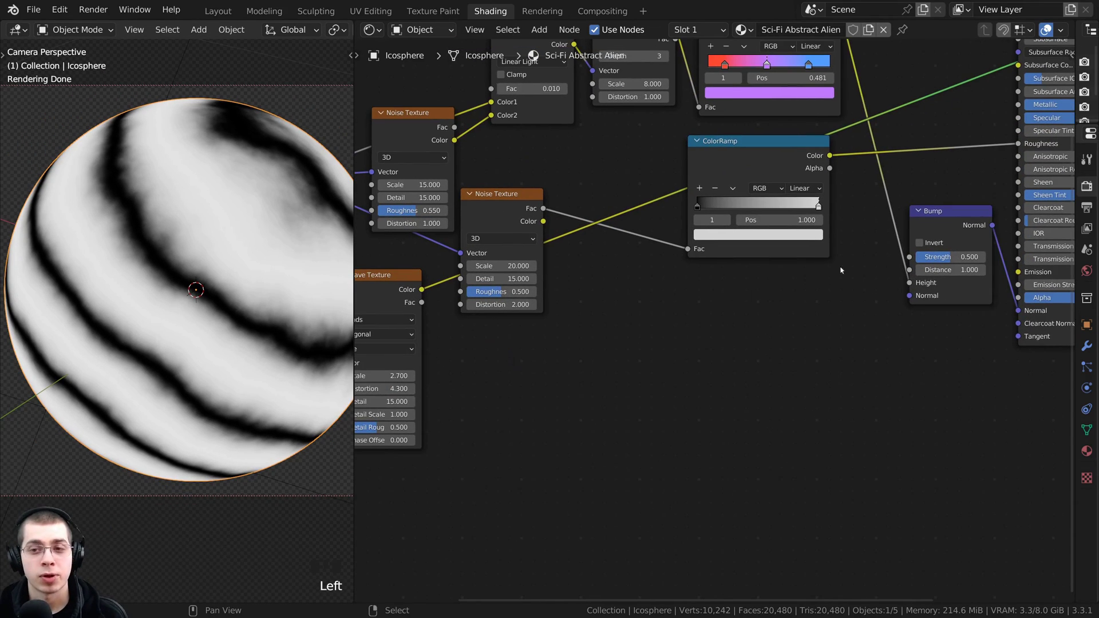
click(941, 232)
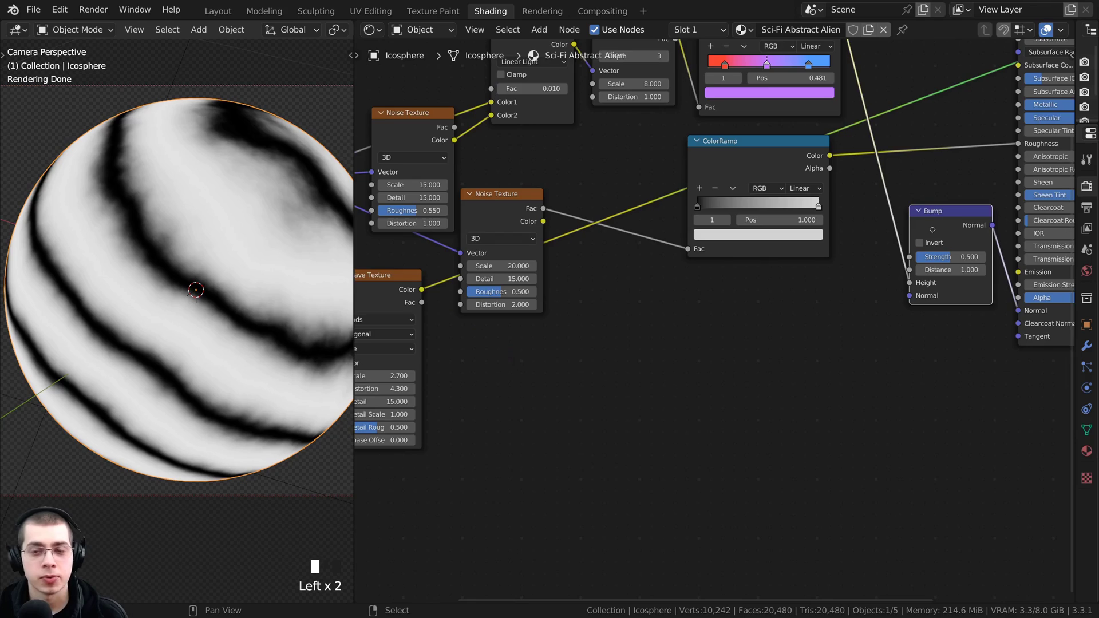
middle_drag(941, 231, 872, 242)
key(shift+d)
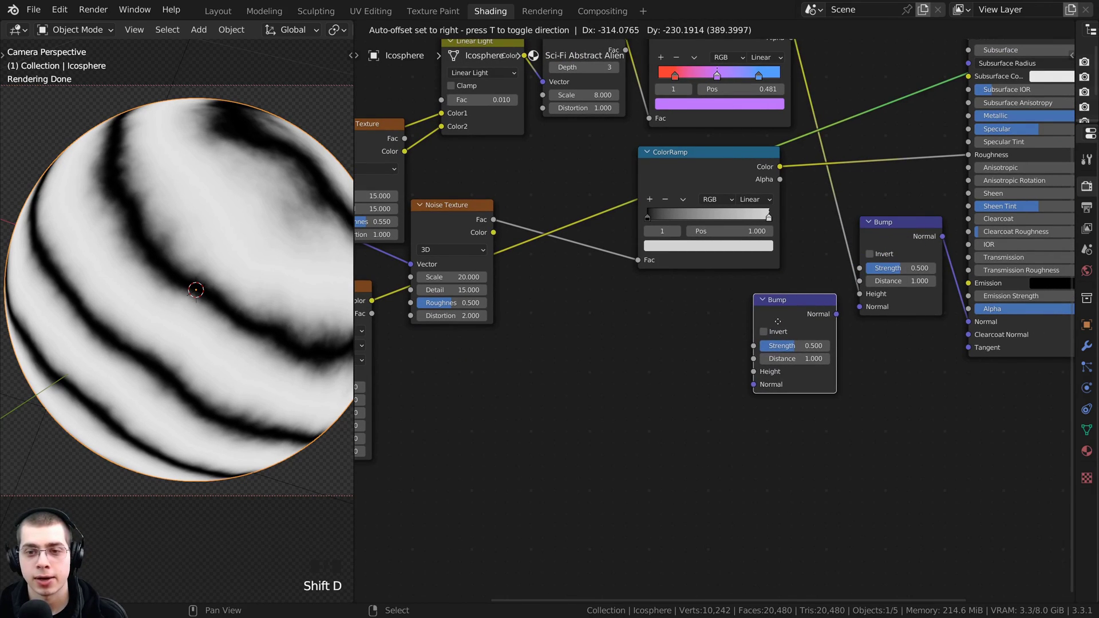
click(777, 321)
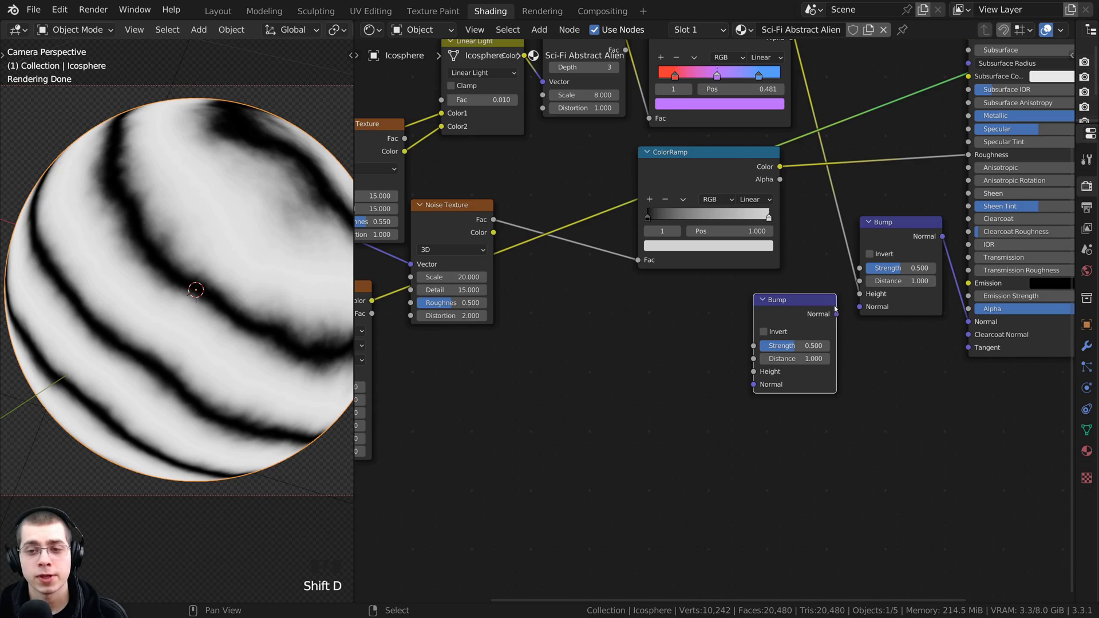
drag(836, 308, 859, 308)
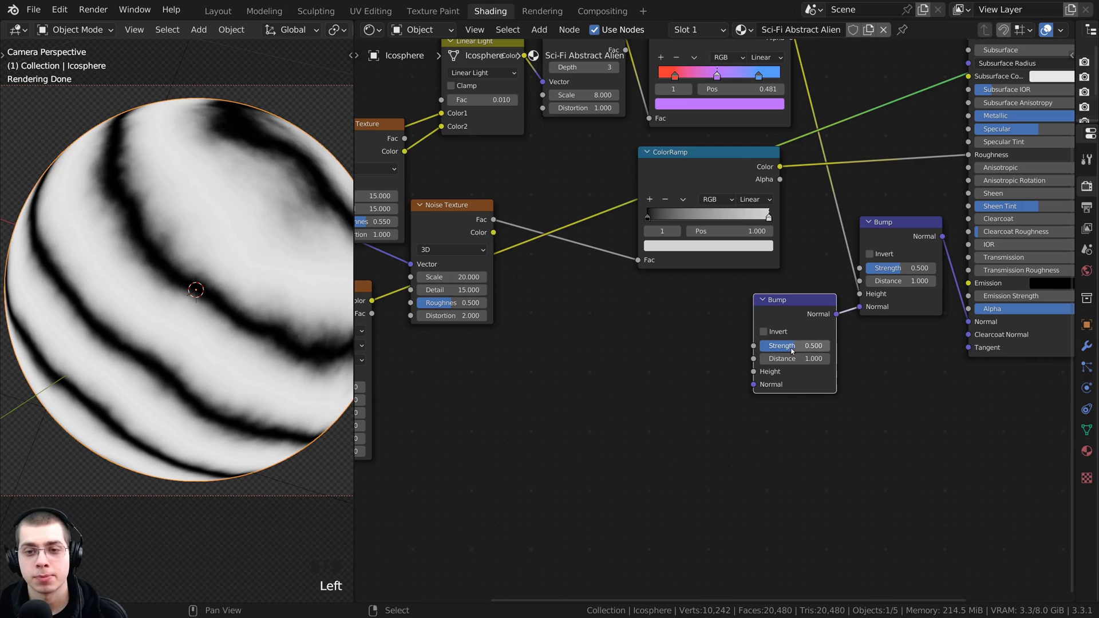
drag(791, 309, 790, 305)
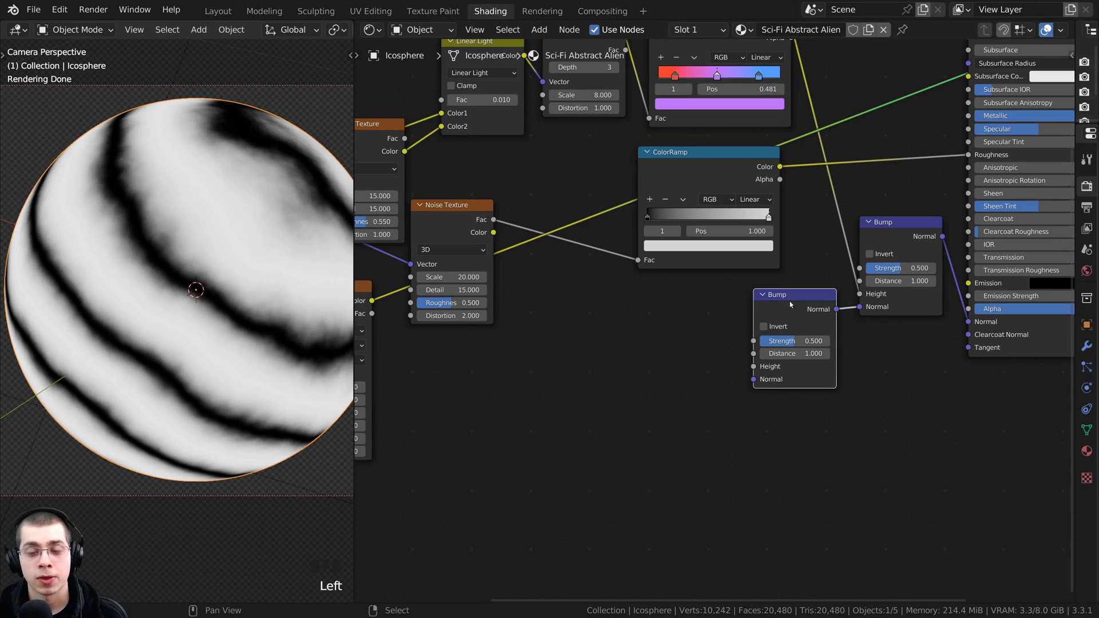
Link the Wave Texture's Color output to the Height input of the duplicated Bump node
click(890, 241)
scroll(706, 325, down, 2)
middle_drag(706, 325, 749, 303)
scroll(795, 429, up, 3)
drag(811, 346, 735, 312)
scroll(631, 275, down, 2)
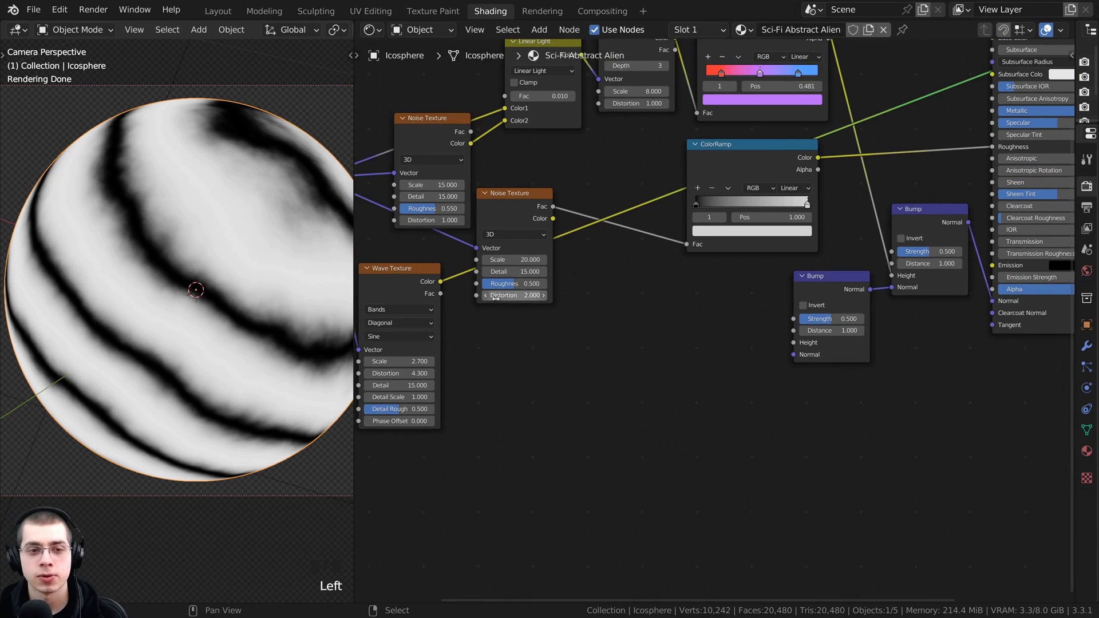
drag(440, 282, 794, 347)
Switch the preview back to the Principled BSDF and view the whole node tree and sphere
key(Home)
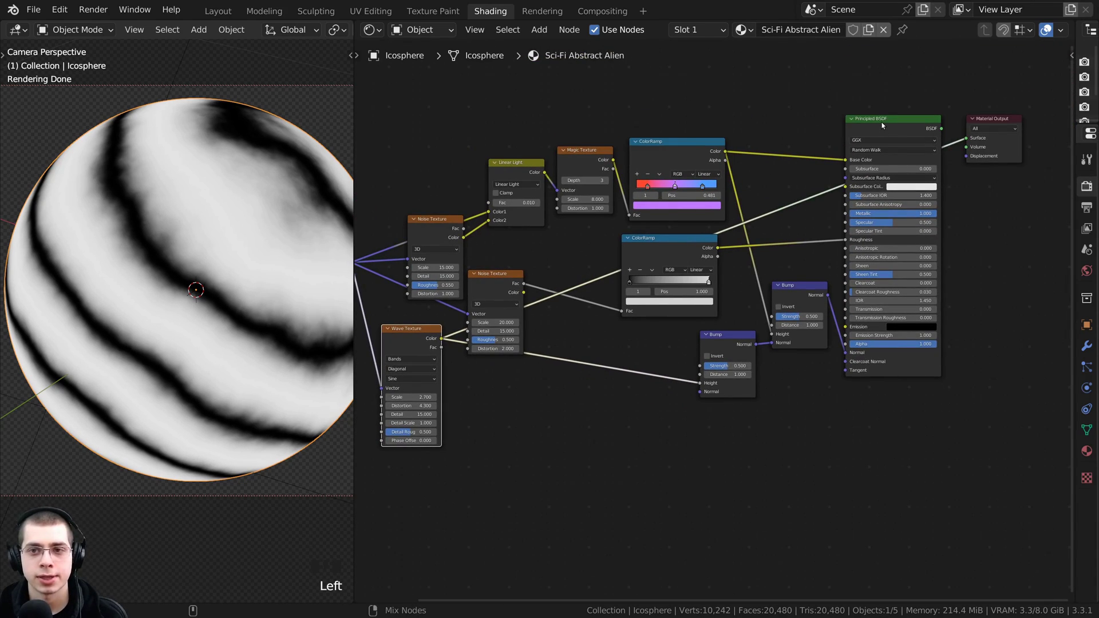
ctrl+shift+click(882, 126)
shift+middle_drag(240, 286, 214, 289)
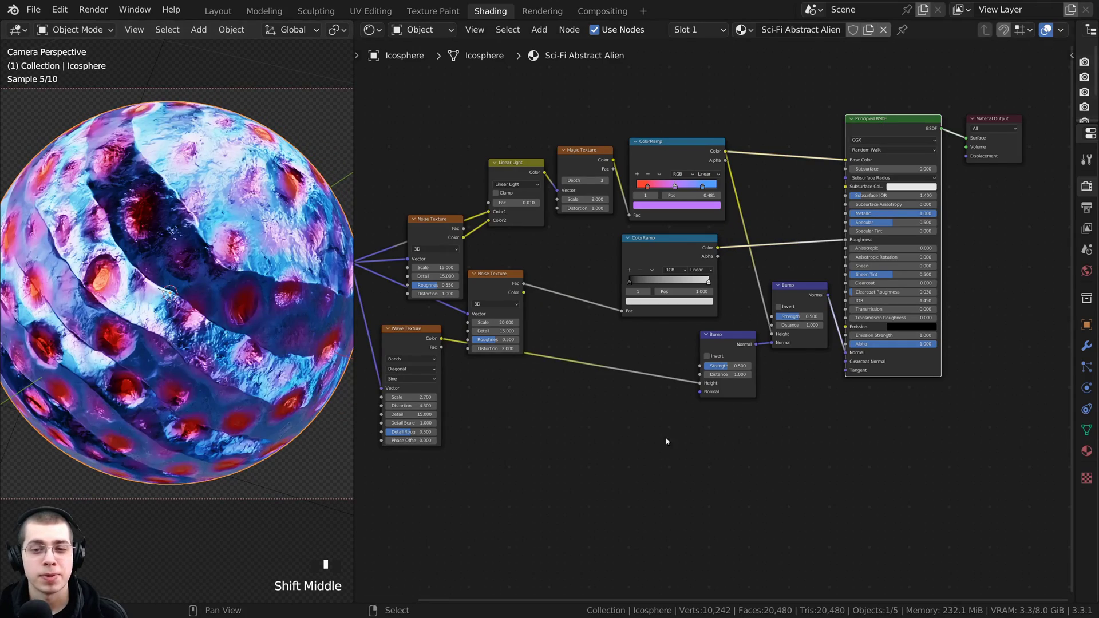
Set the Strength of the duplicated Bump node to 0.1
scroll(736, 410, up, 3)
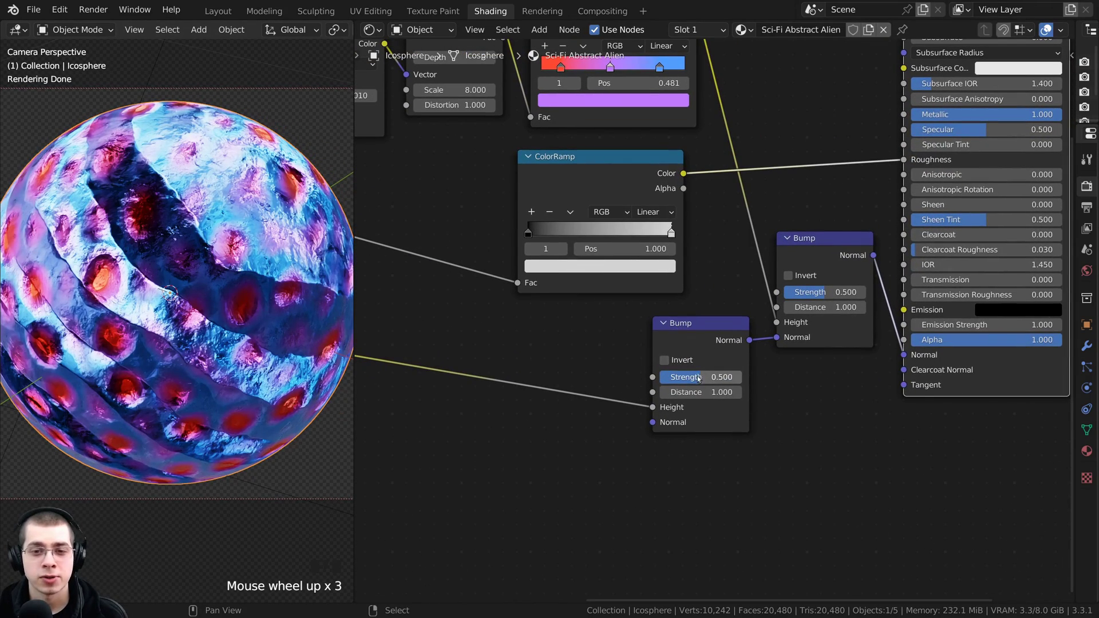
click(696, 379)
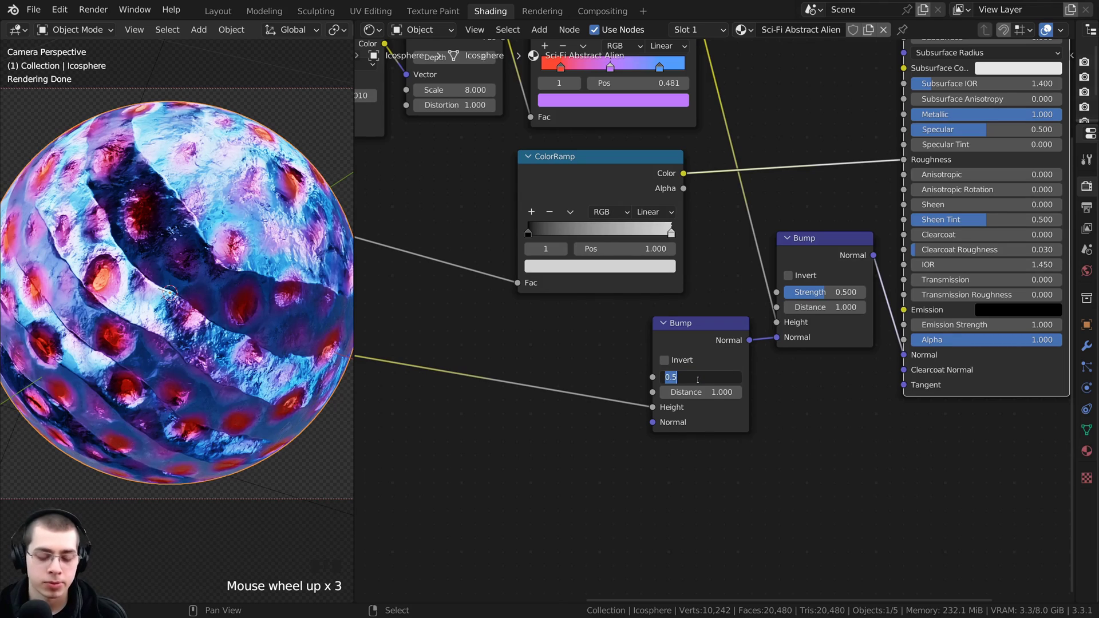
text(.1)
click(696, 379)
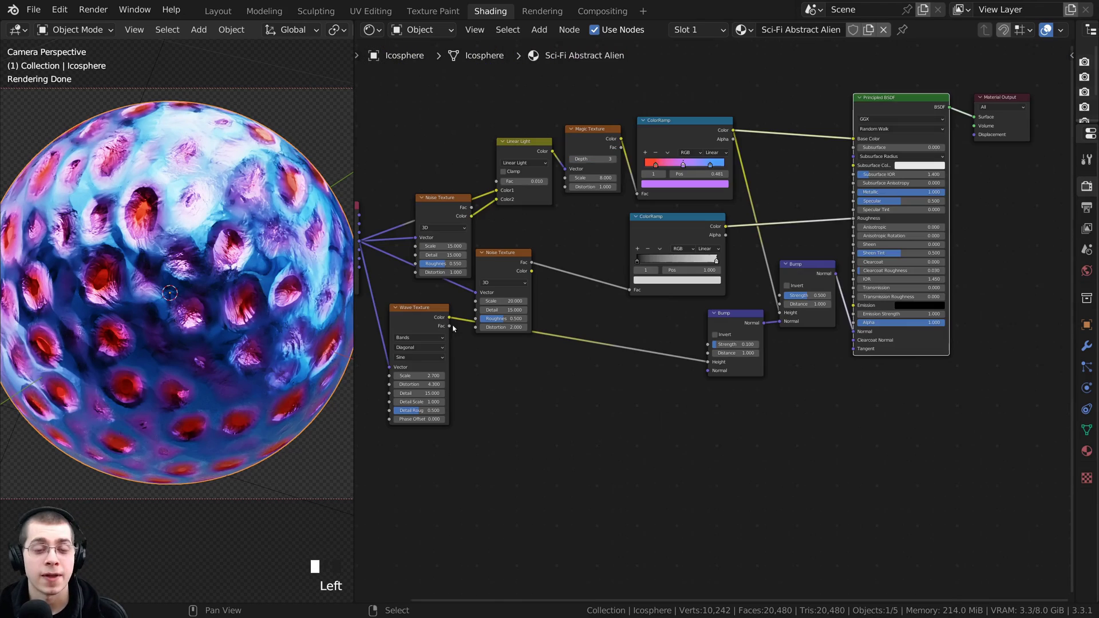
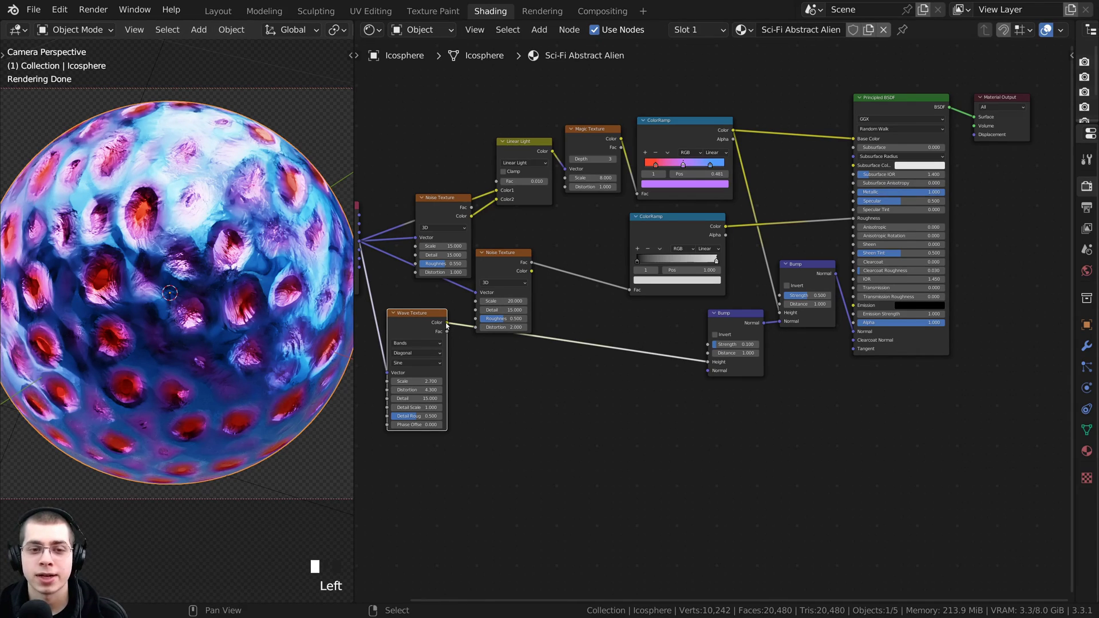
Link the Wave Texture's Color output to the Material Output's Displacement and examine the sphere's surface up close
drag(447, 323, 975, 135)
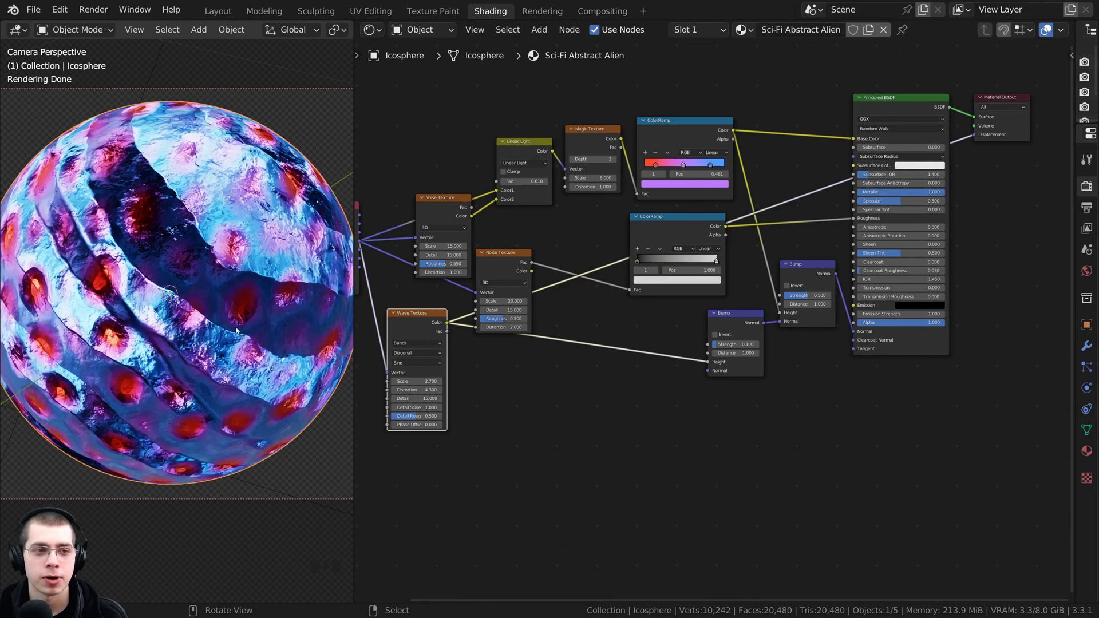
scroll(237, 331, up, 2)
scroll(976, 162, up, 5)
click(740, 341)
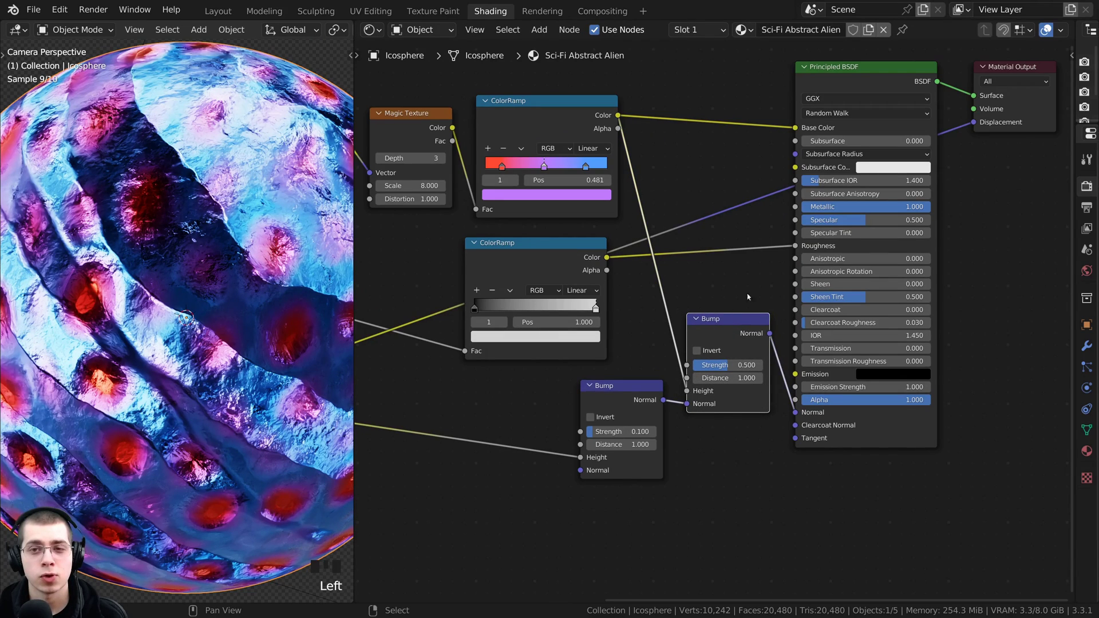
Add a Displacement node onto the link between the Wave Texture and the Material Output's Displacement input
scroll(747, 293, down, 2)
middle_drag(642, 314, 904, 284)
scroll(451, 363, up, 2)
scroll(798, 264, down, 2)
middle_drag(800, 265, 648, 304)
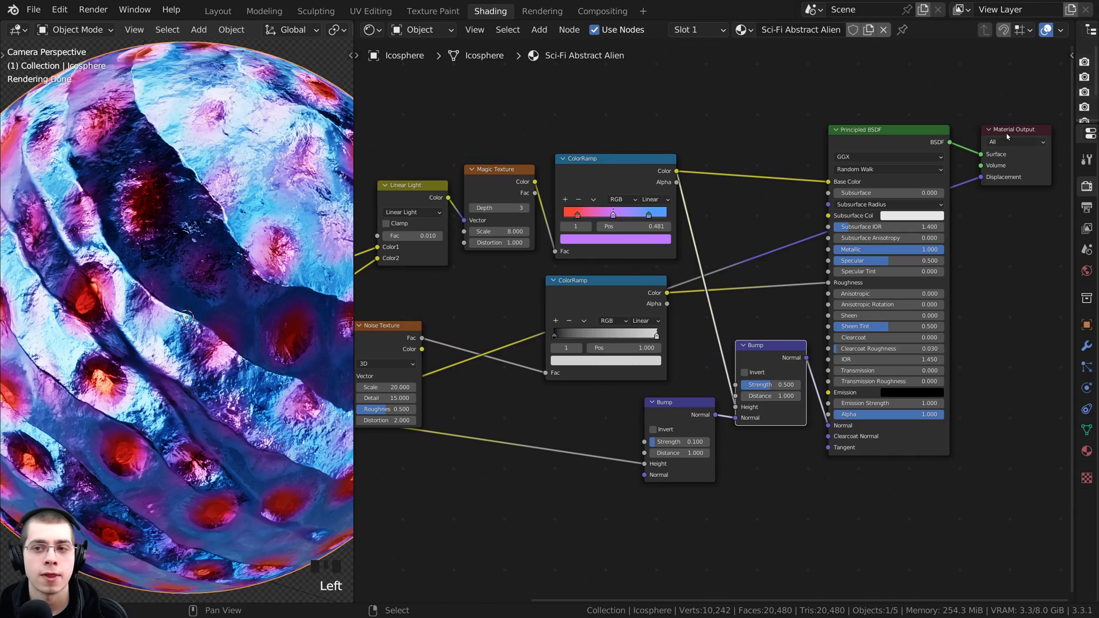
middle_drag(846, 263, 838, 232)
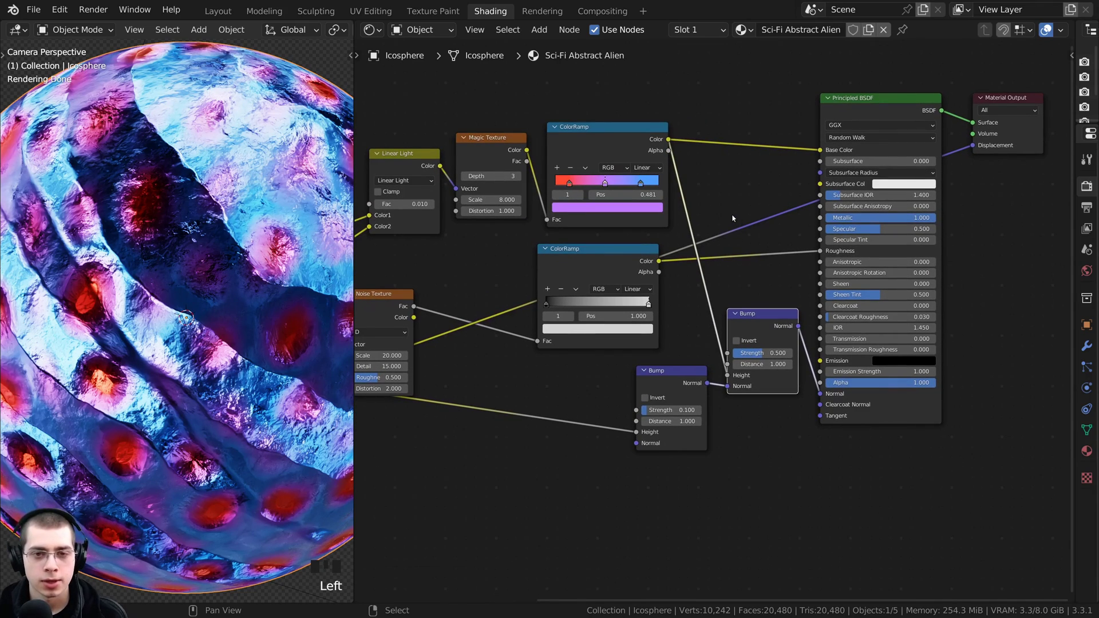
key(shift+a)
click(733, 215)
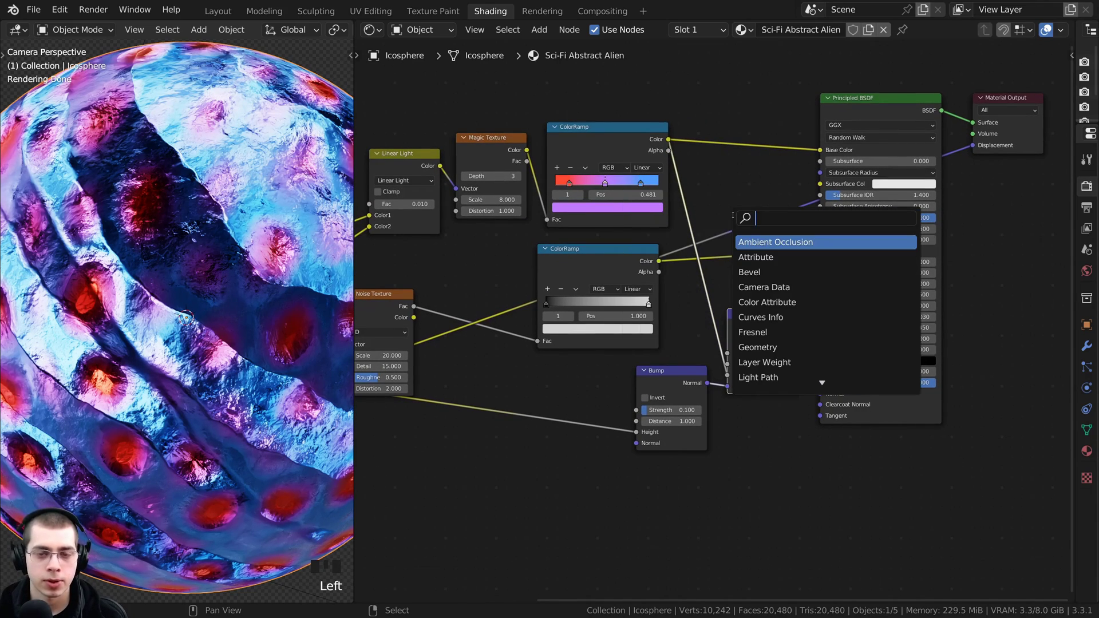
text(dis)
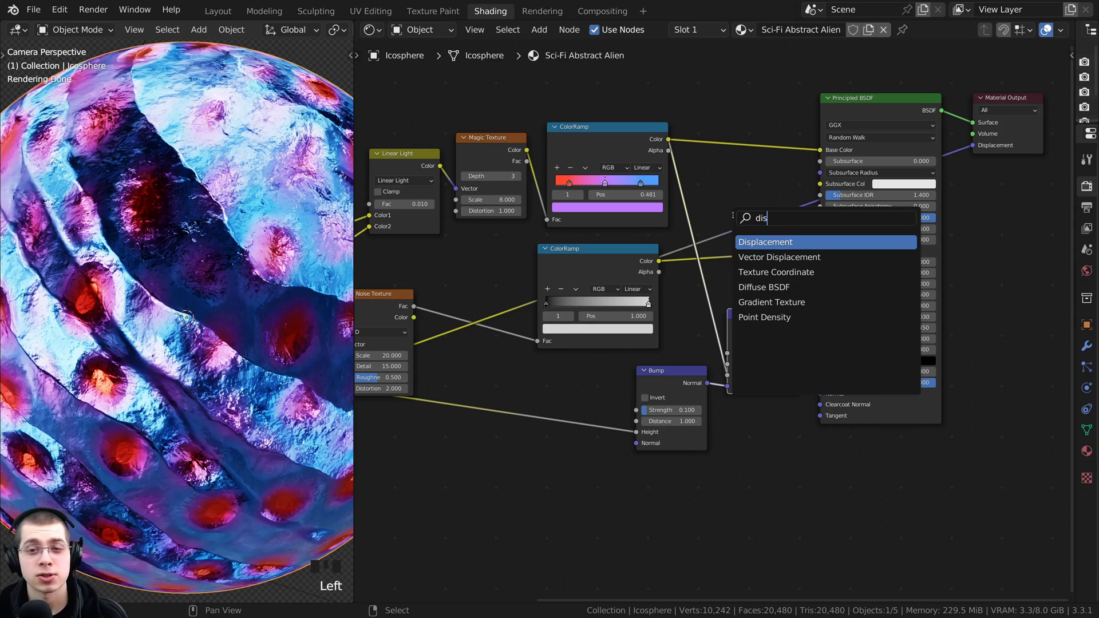
click(761, 242)
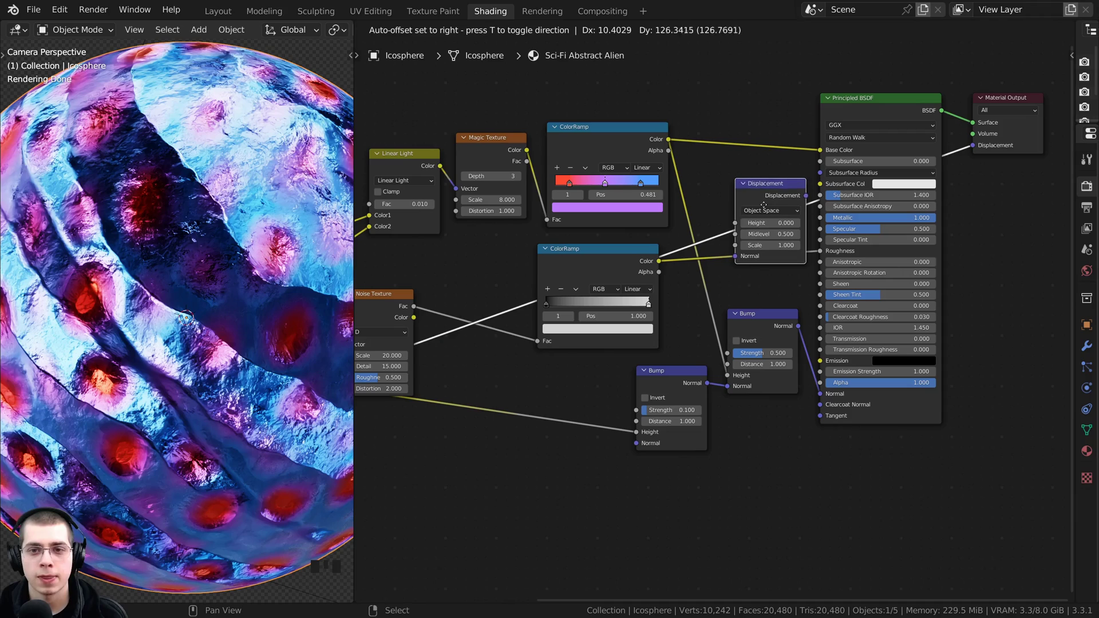
click(763, 208)
Move the Displacement node to below the Principled BSDF
middle_drag(781, 209, 730, 129)
scroll(726, 135, down, 2)
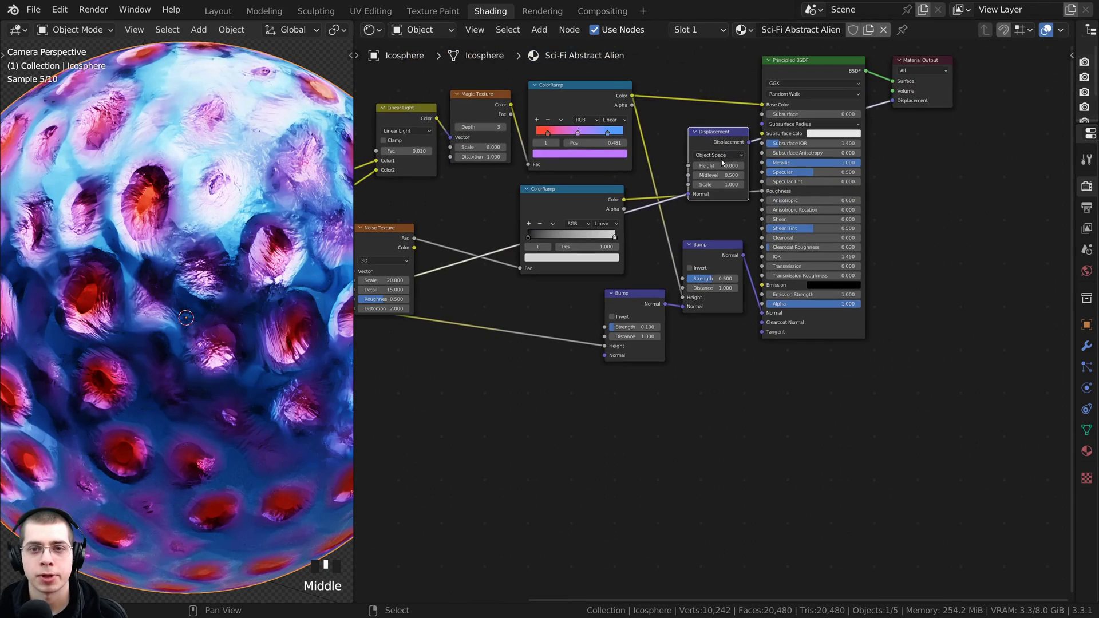
drag(711, 145, 833, 362)
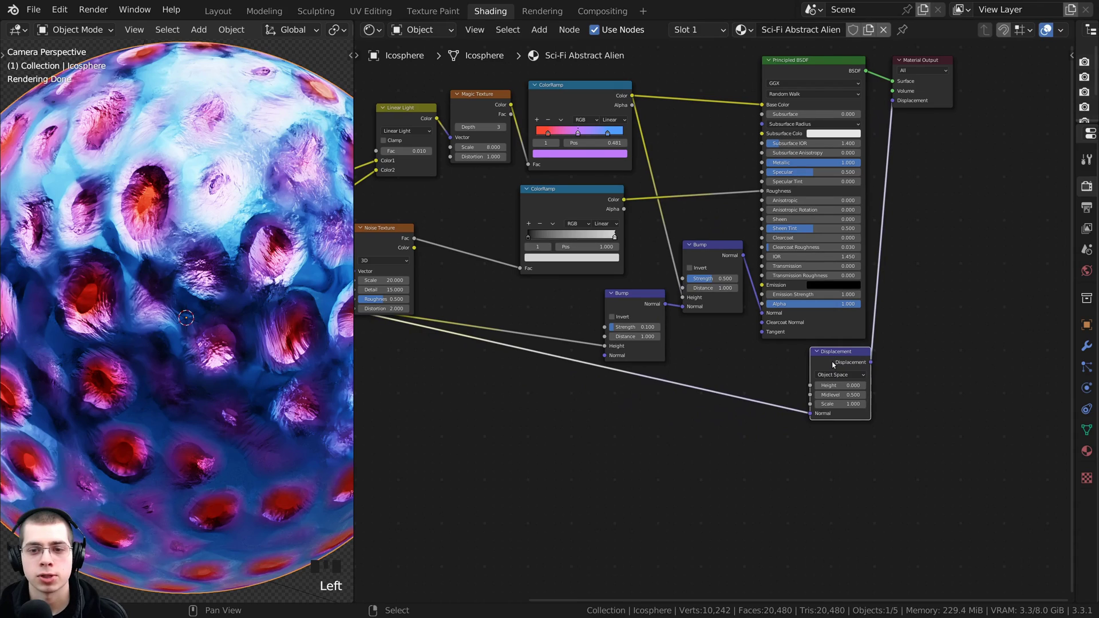
middle_drag(833, 362, 960, 316)
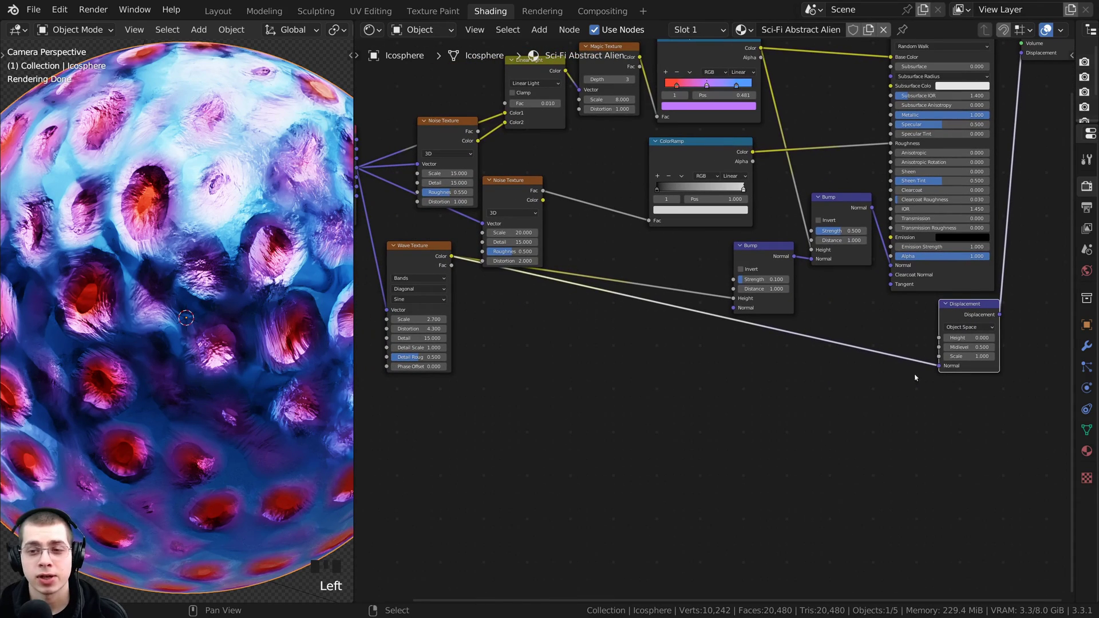
Reroute the Wave Texture's link from the Displacement node's Normal input to its Height input and inspect the sphere up close
mouse_move(915, 377)
middle_down()
mouse_move(783, 381)
mouse_move(736, 396)
mouse_move(915, 408)
middle_up()
scroll(735, 396, up, 5)
scroll(737, 395, down, 3)
middle_drag(582, 336, 681, 349)
middle_drag(828, 334, 552, 300)
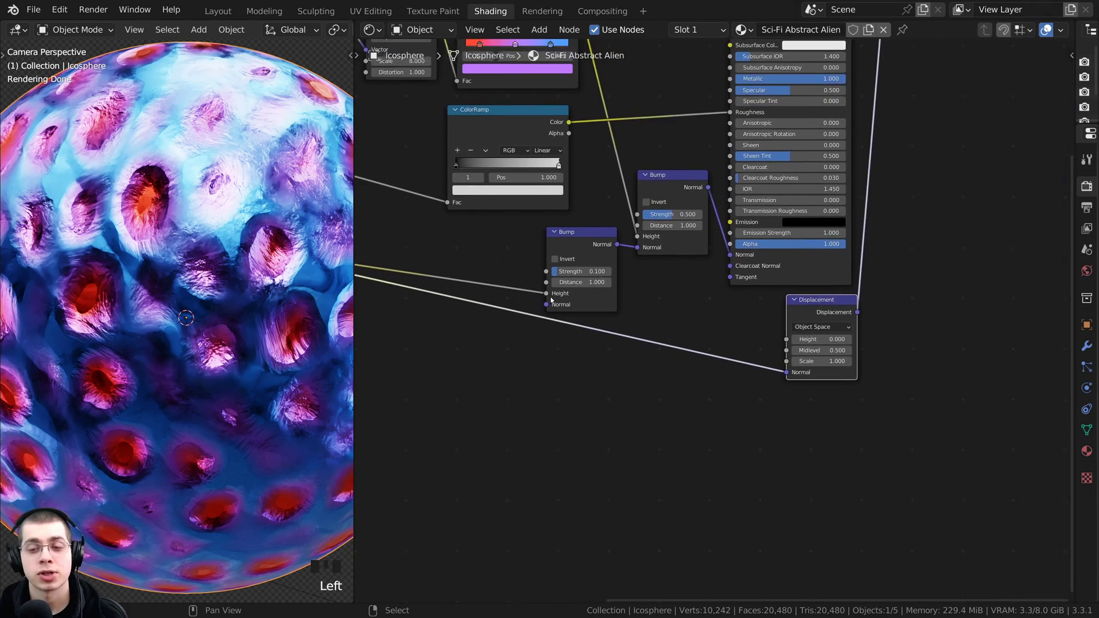
scroll(706, 323, up, 4)
drag(753, 378, 816, 347)
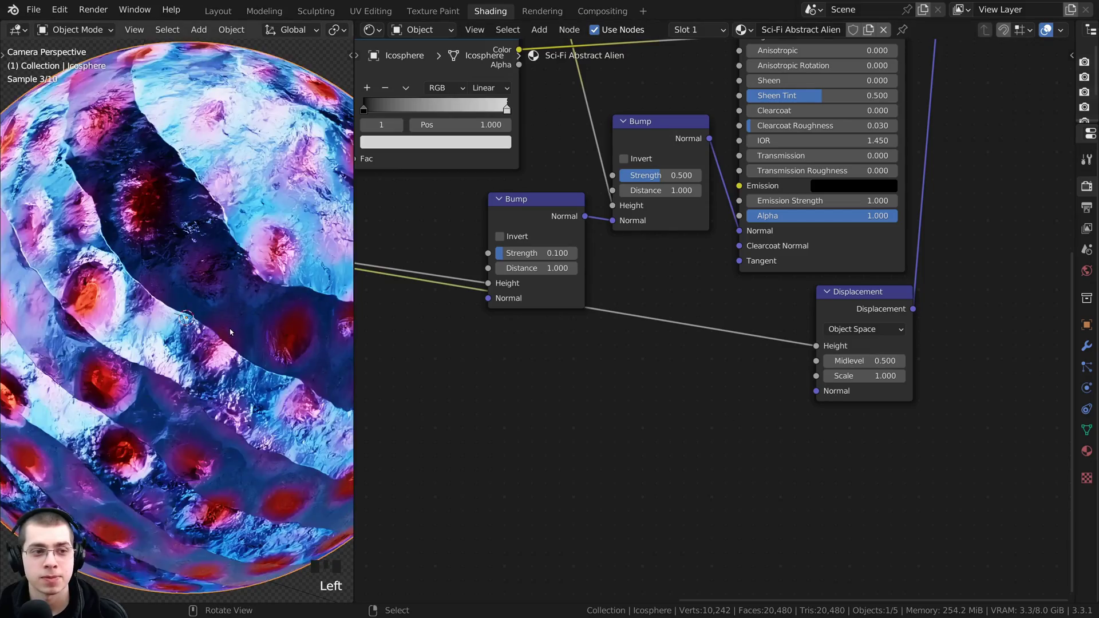
scroll(209, 260, down, 3)
scroll(228, 323, up, 4)
shift+middle_drag(156, 119, 226, 250)
shift+middle_drag(190, 204, 254, 202)
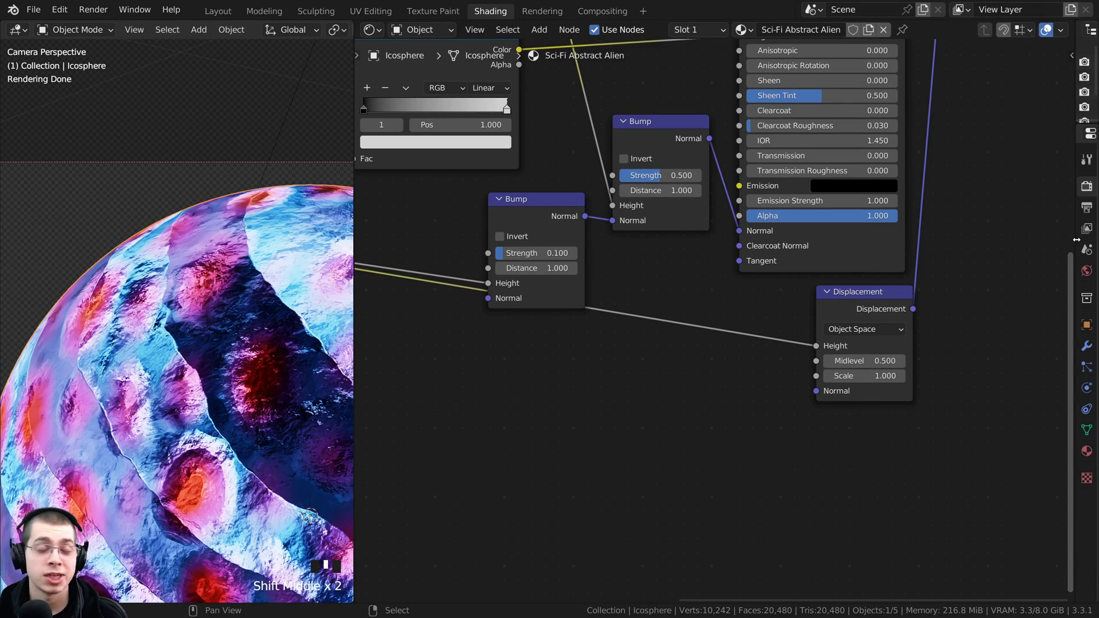
Set the material's surface displacement method to Displacement and Bump and view the displaced sphere
drag(1077, 240, 880, 247)
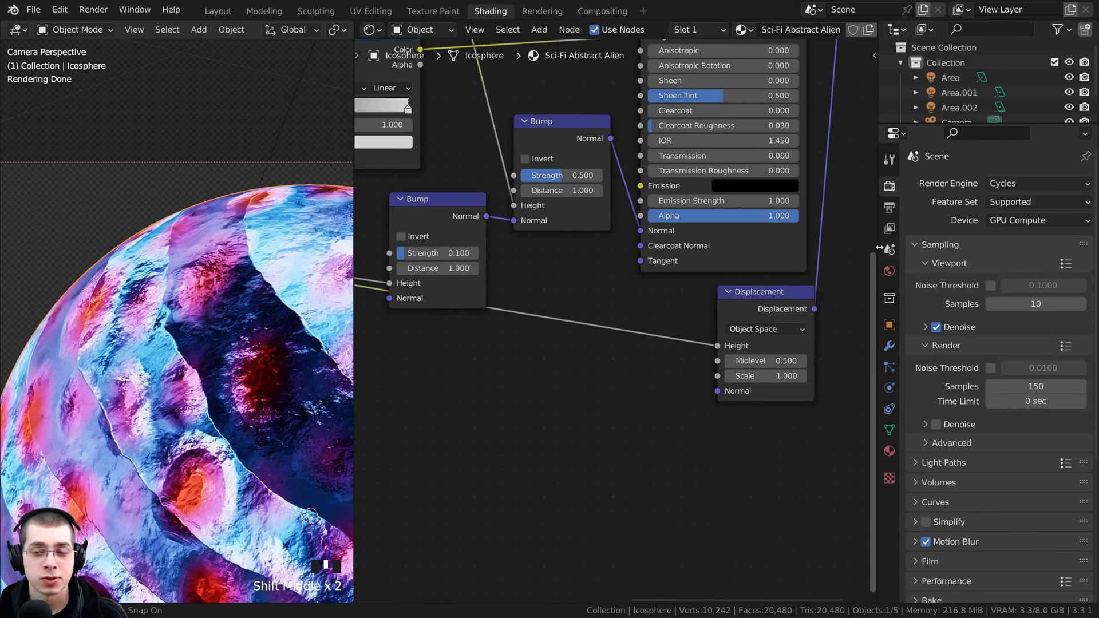
click(889, 451)
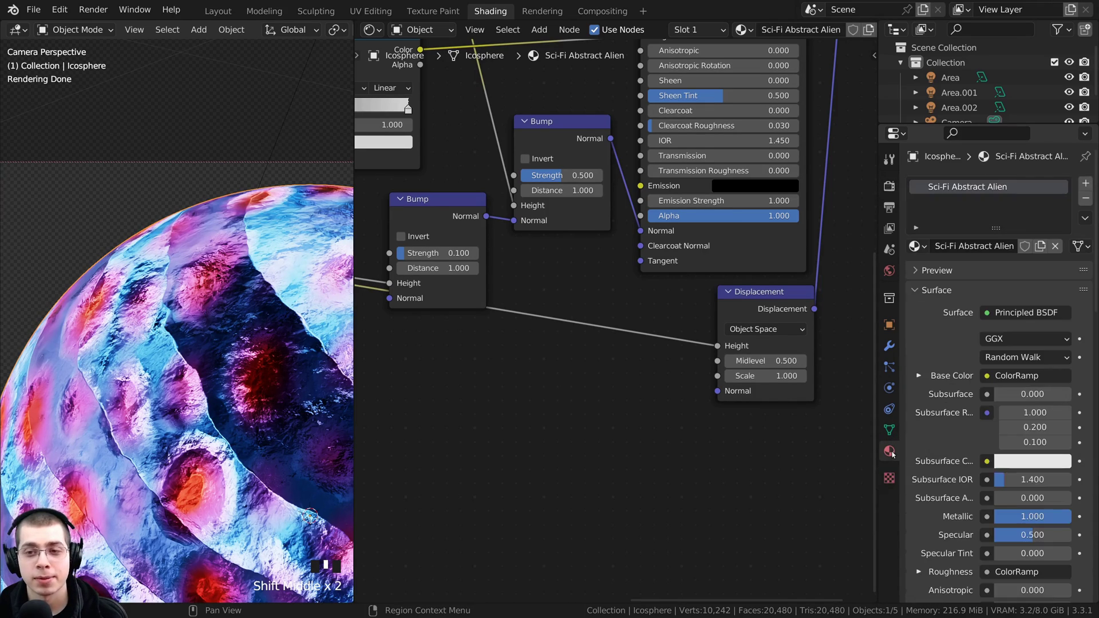
click(914, 290)
click(915, 330)
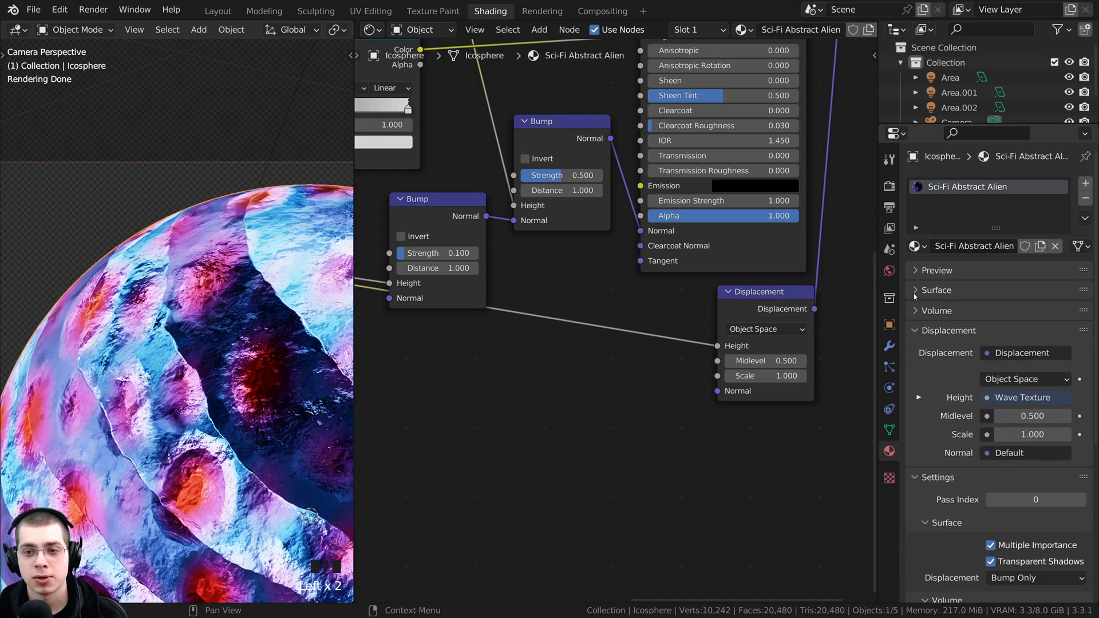
click(915, 330)
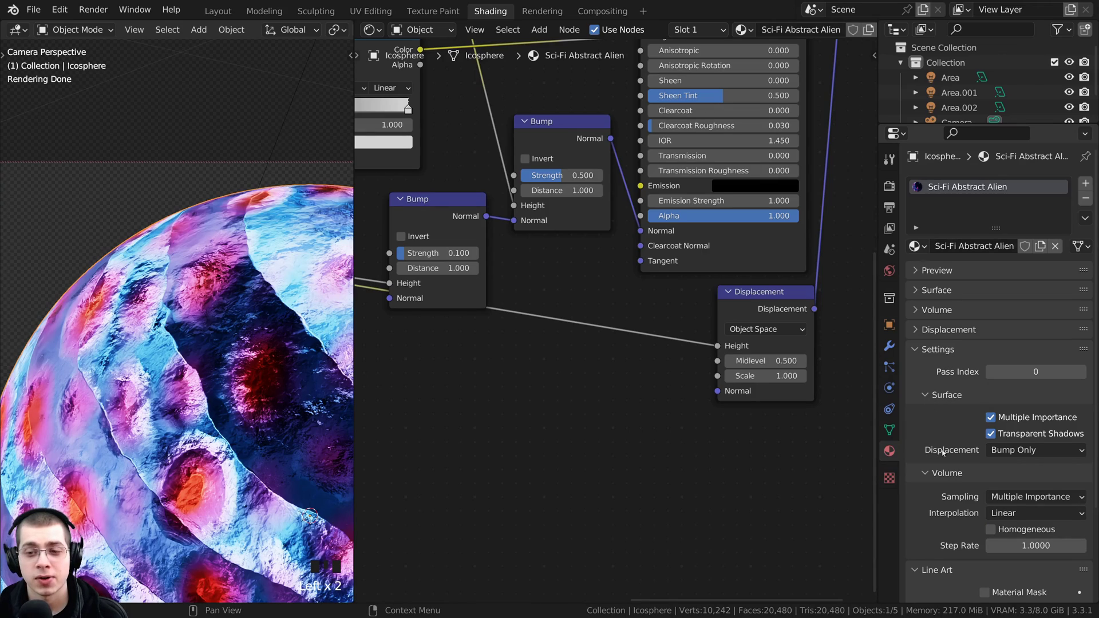
click(1009, 451)
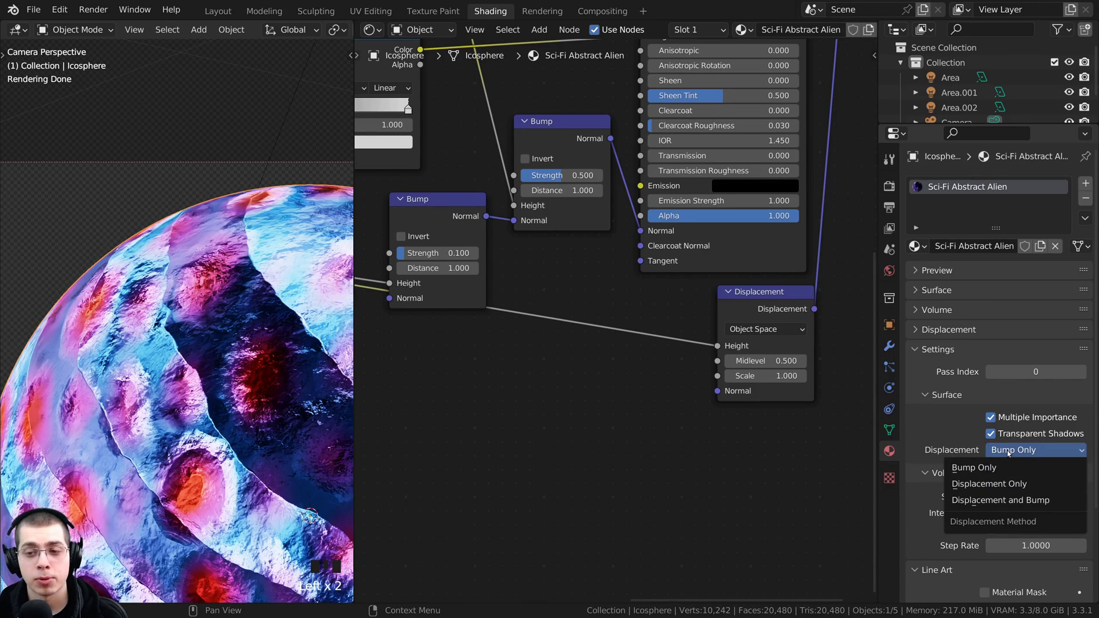
click(1001, 502)
scroll(196, 319, down, 4)
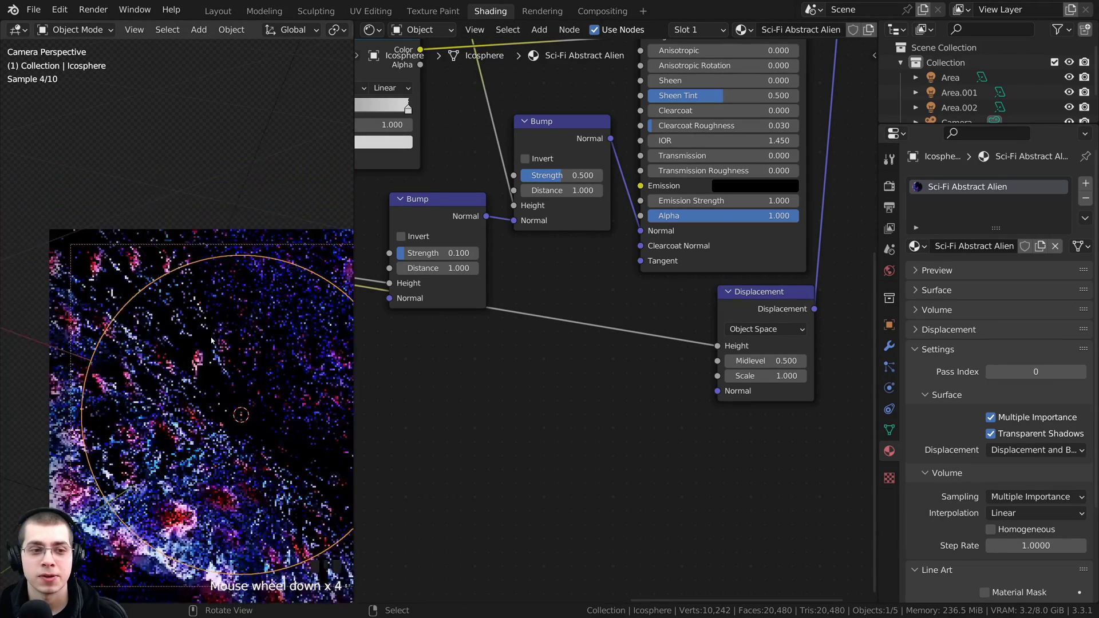
middle_drag(196, 319, 265, 348)
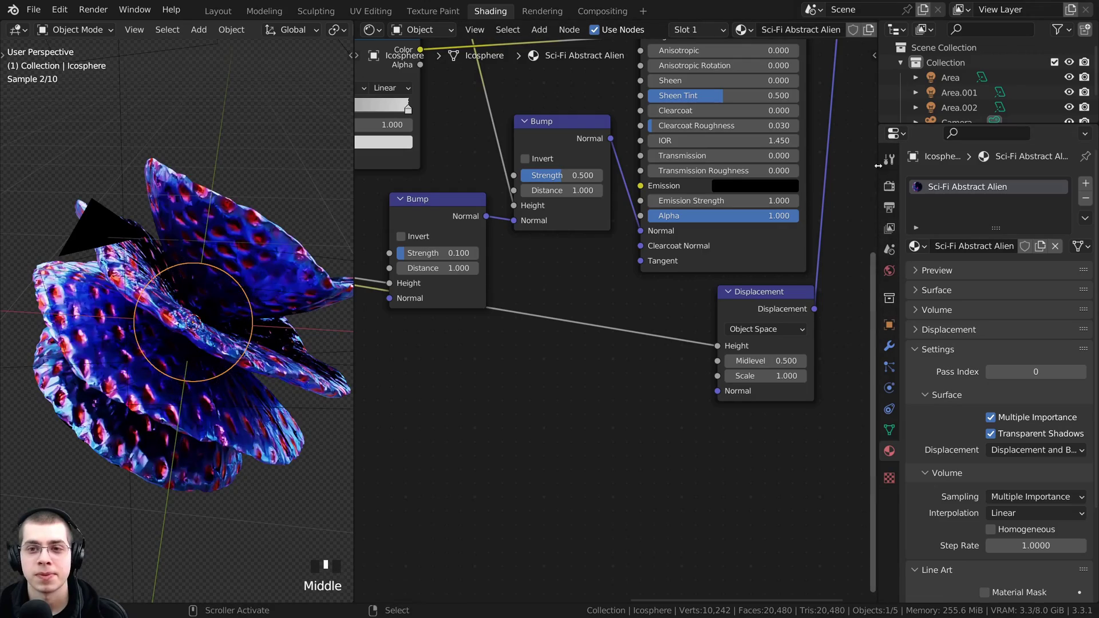
drag(875, 166, 1070, 166)
middle_drag(229, 258, 152, 318)
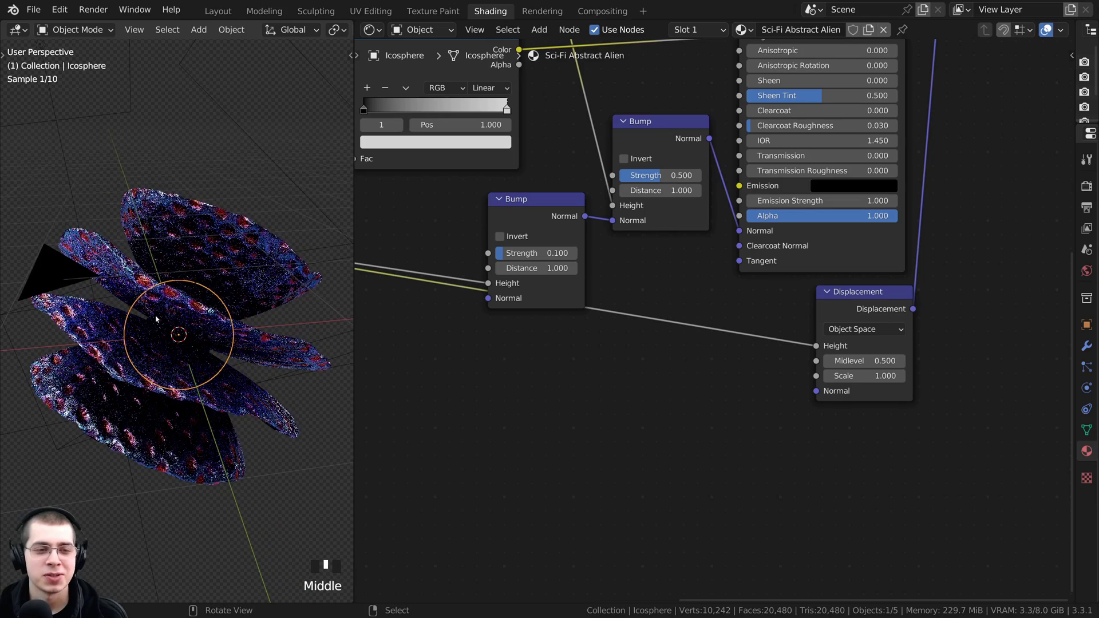
Try a Scale of 0.1 on the Displacement node
middle_drag(532, 385, 450, 388)
middle_drag(310, 367, 304, 365)
middle_drag(682, 402, 617, 389)
scroll(714, 375, up, 3)
click(719, 372)
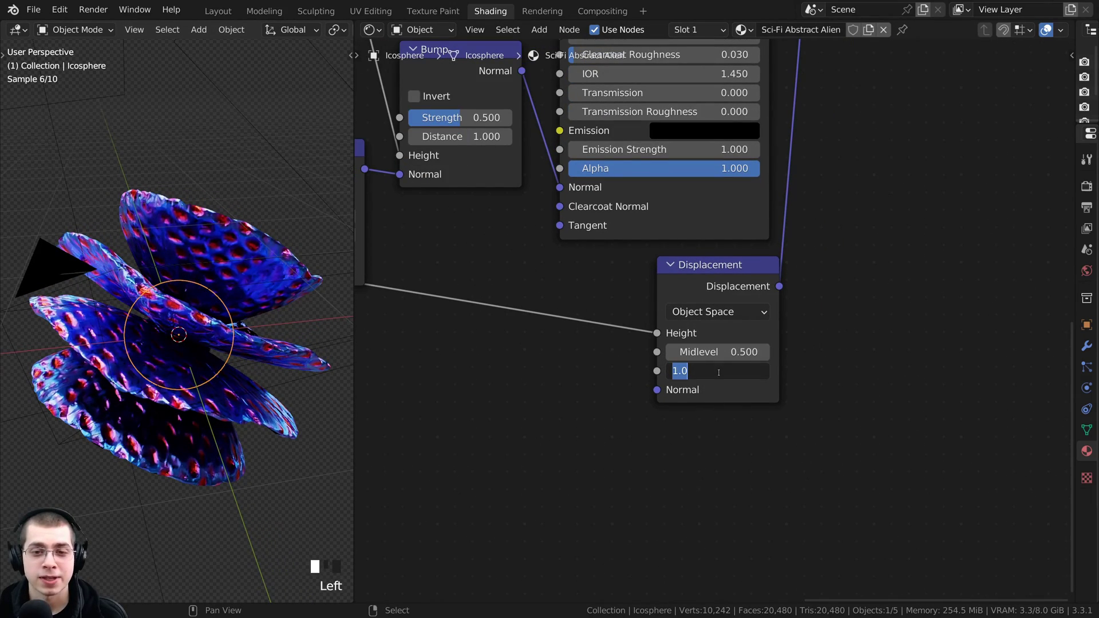
text(.1)
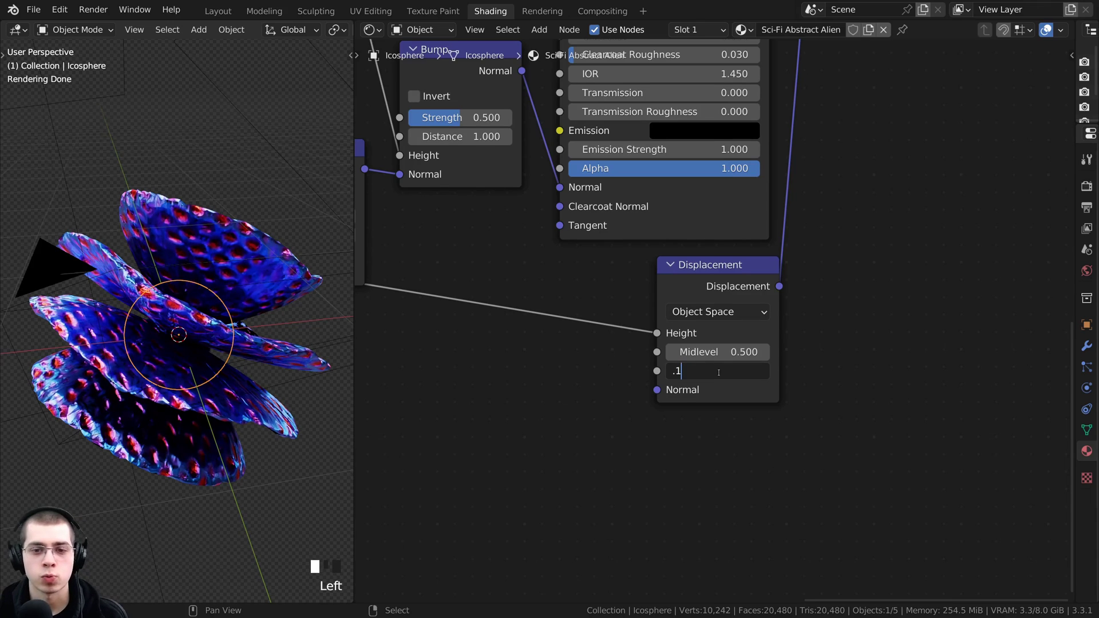
key(Return)
Set the Displacement node's Scale to 0.02 and examine the sphere's displaced surface up close
click(713, 372)
text(0.02)
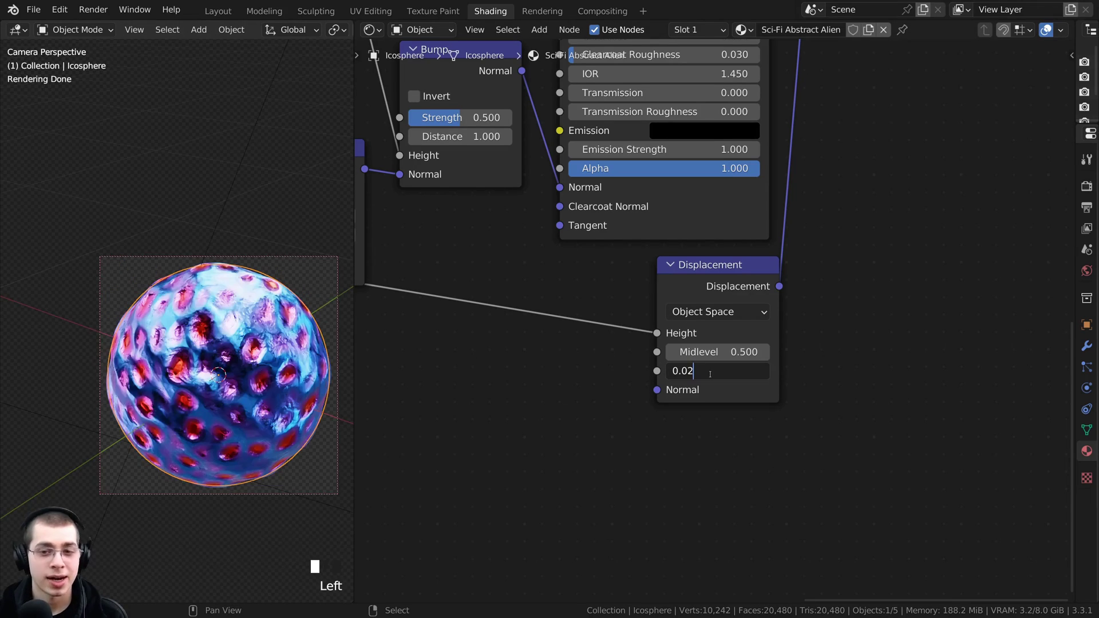
key(Return)
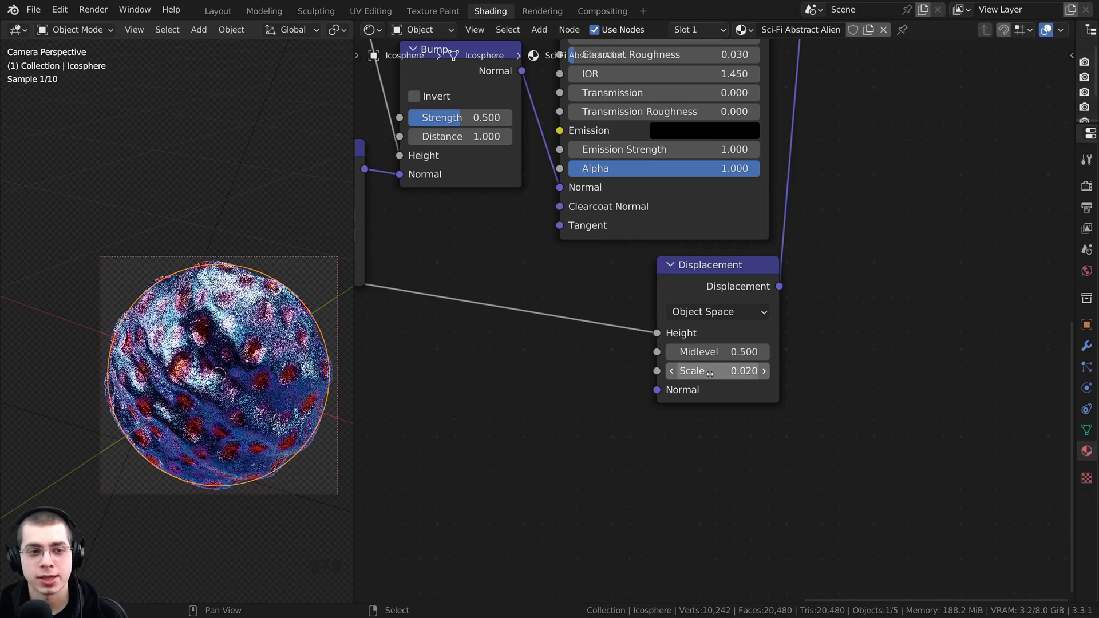
shift+middle_drag(321, 517, 321, 564)
scroll(237, 455, up, 3)
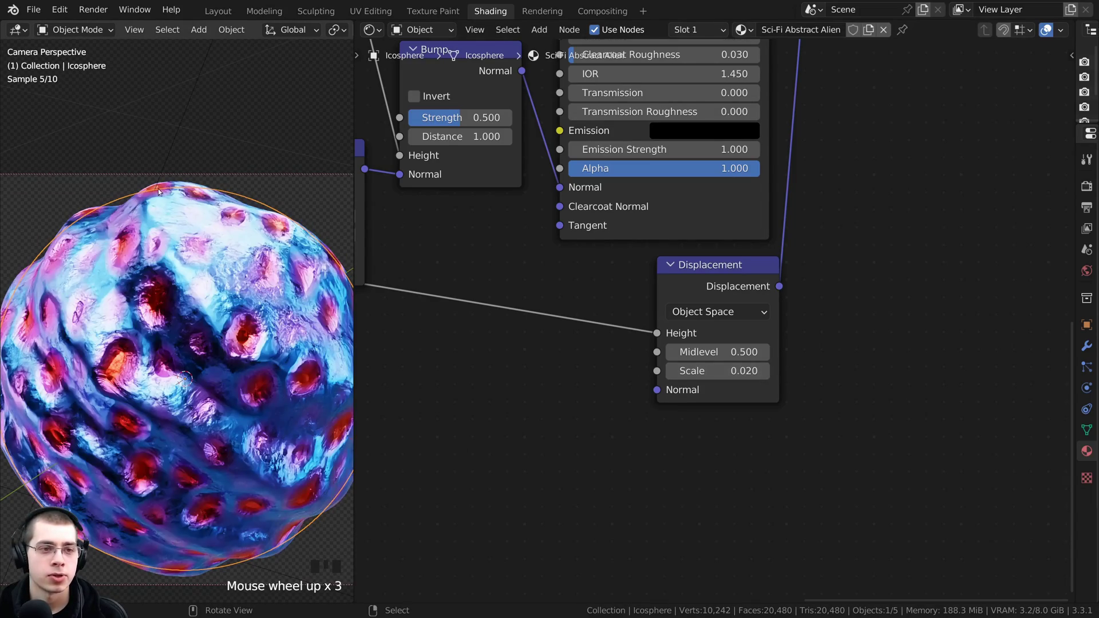
shift+middle_drag(61, 296, 137, 191)
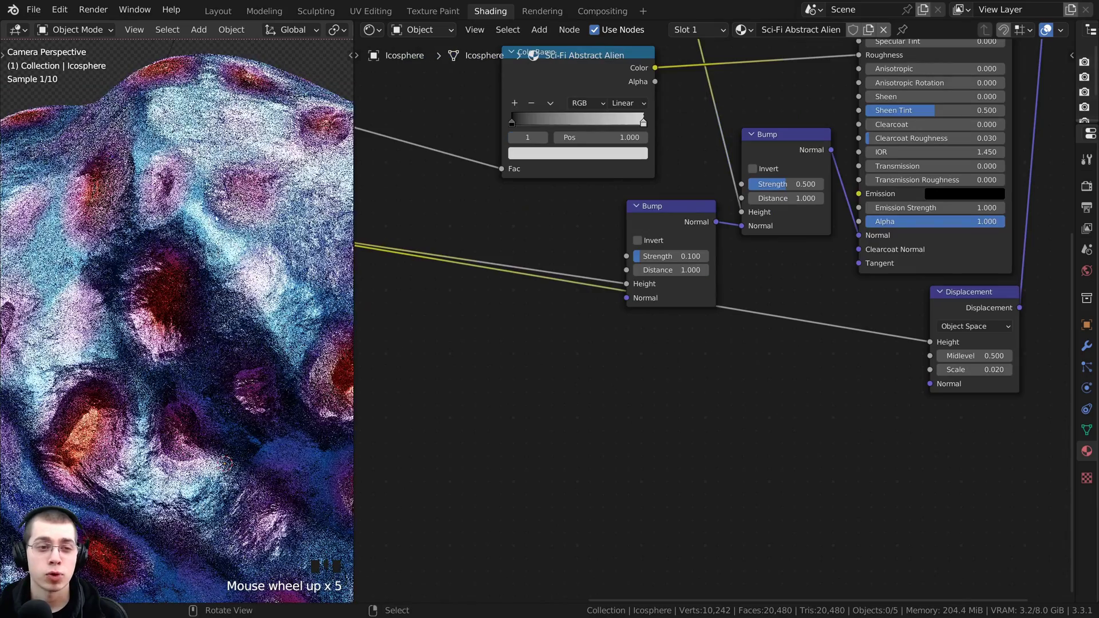
scroll(132, 296, down, 2)
shift+middle_drag(23, 360, 89, 291)
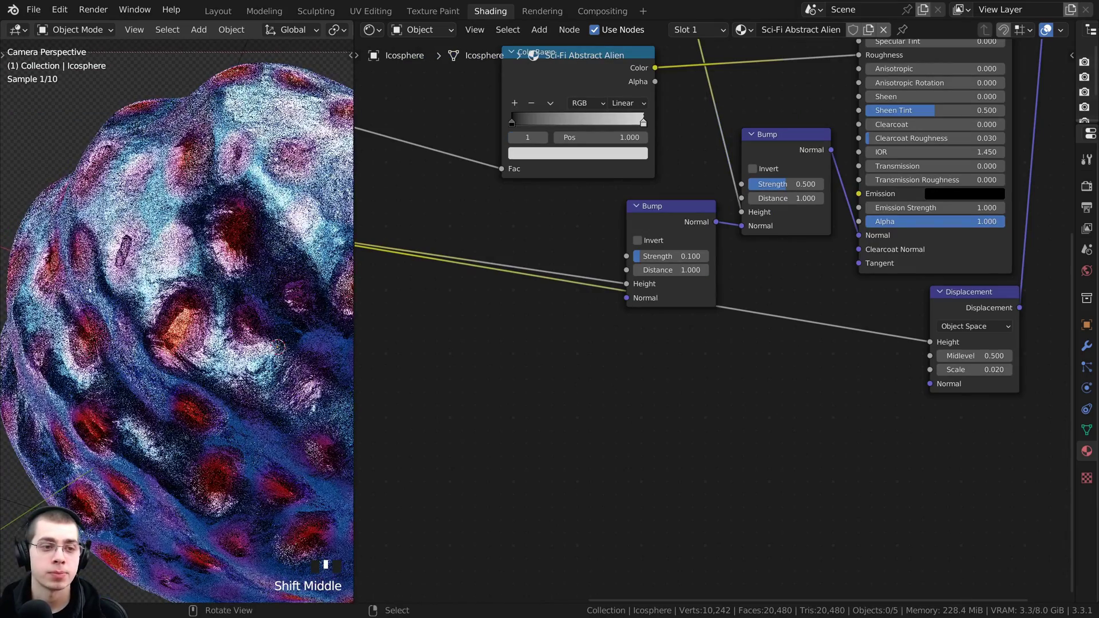
scroll(535, 307, down, 4)
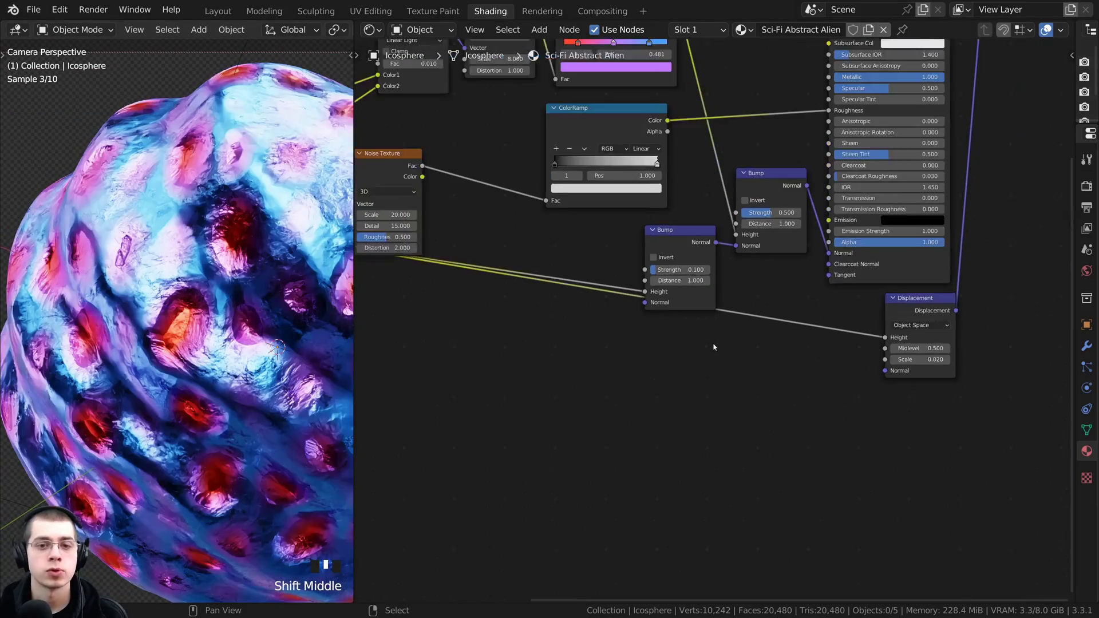
Add an RGB Curves node onto the link between the Wave Texture's Color and the Displacement node's Height
middle_drag(535, 307, 599, 307)
key(a)
key(a)
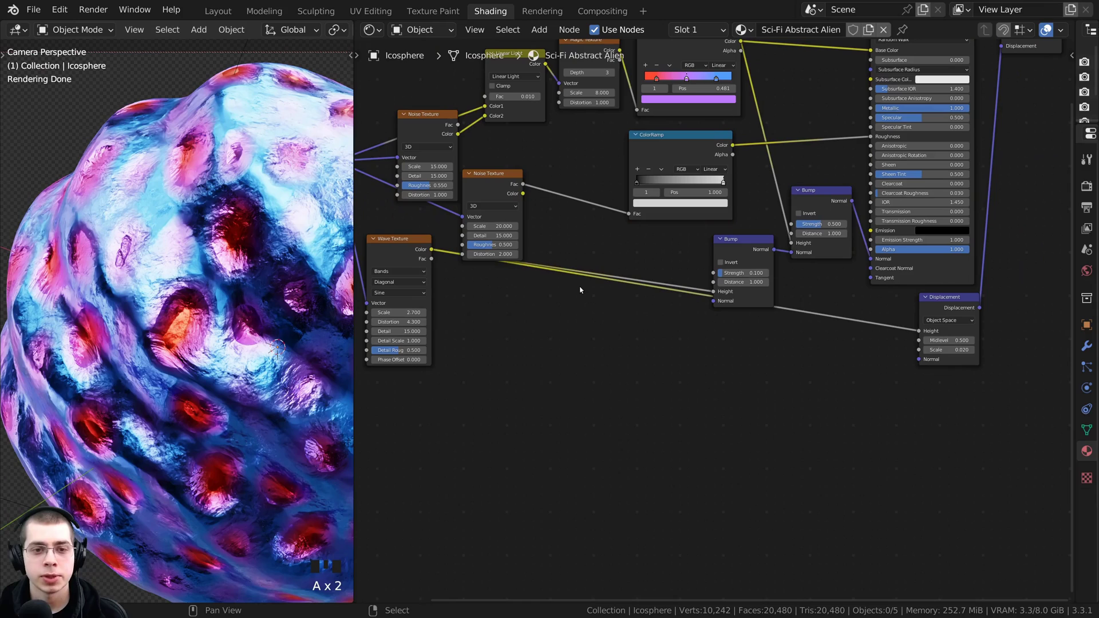
key(shift+a)
click(552, 288)
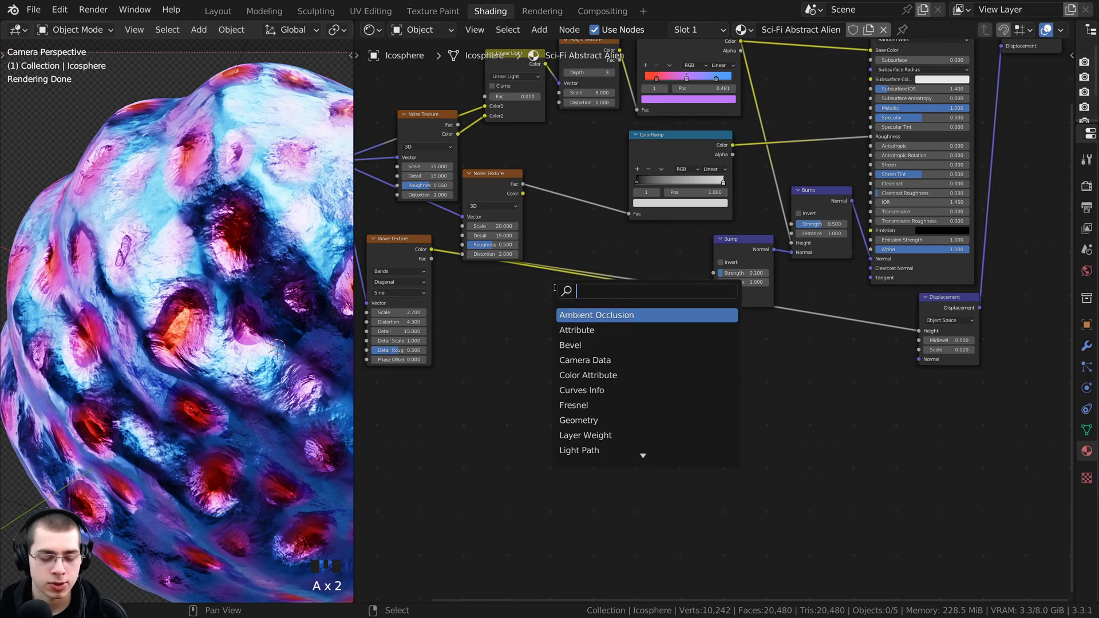
text(rgb)
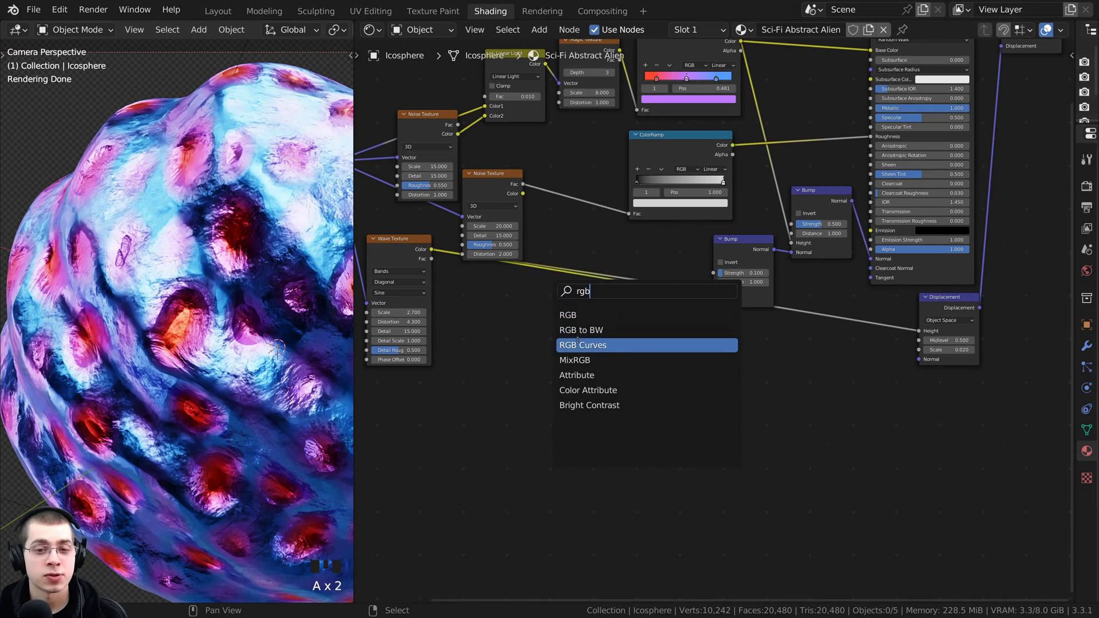
click(577, 344)
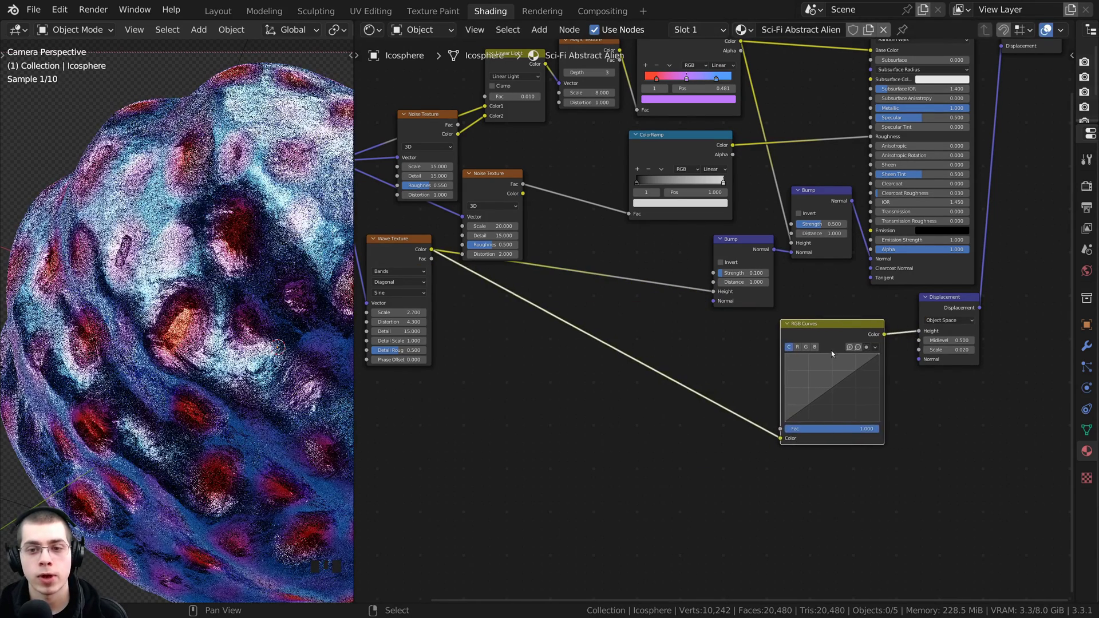
click(715, 335)
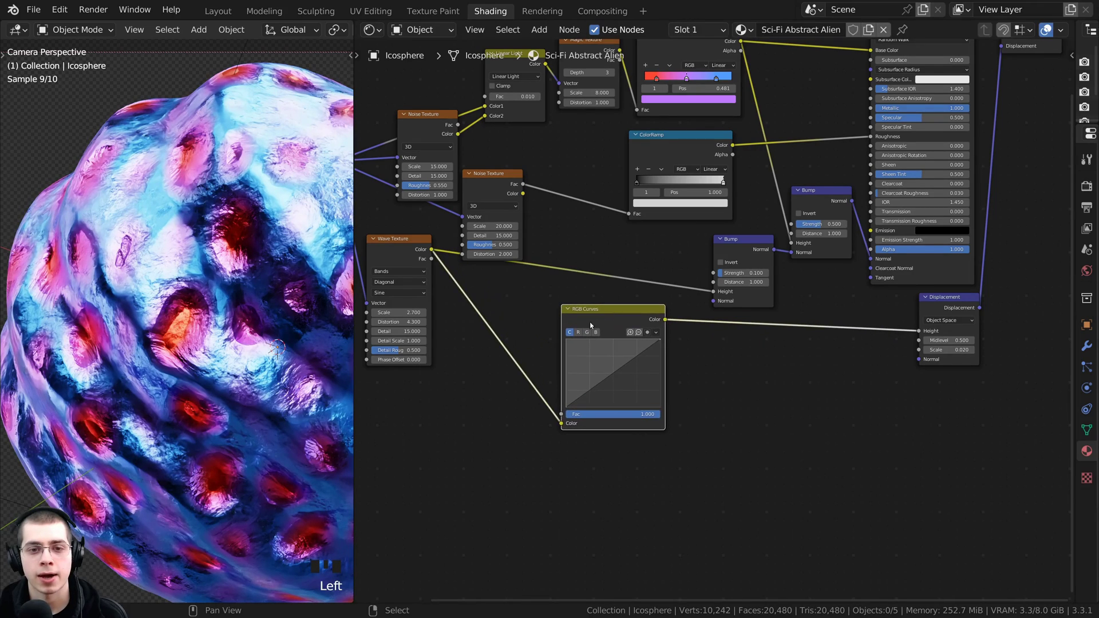
Link the RGB Curves Color output to the Height input of the Bump node with 0.1 Strength
scroll(617, 305, up, 5)
middle_drag(564, 294, 632, 316)
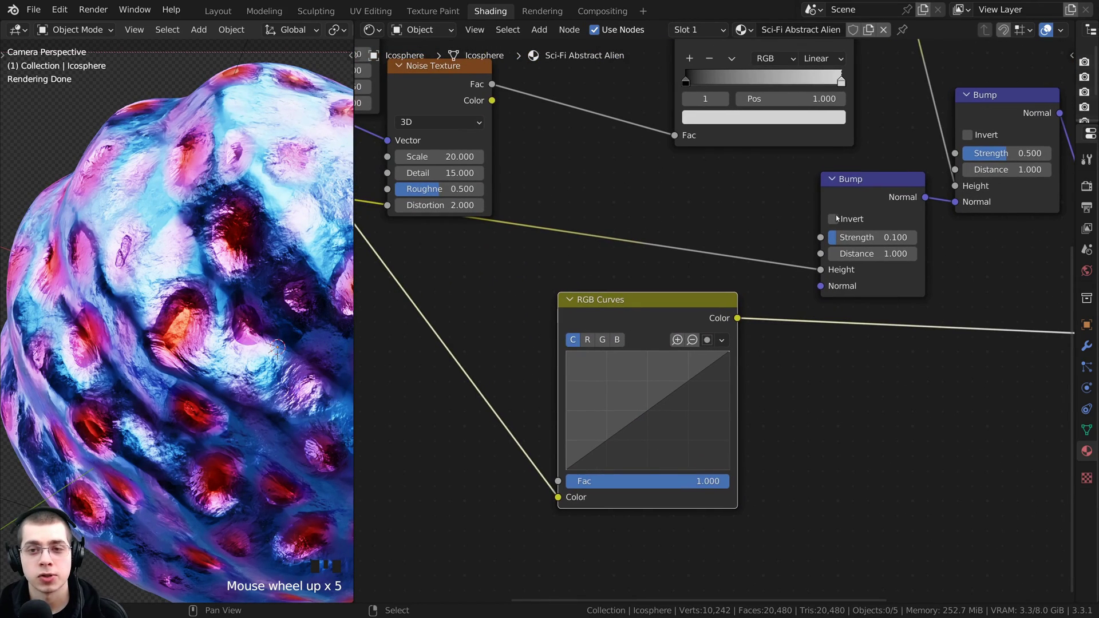
drag(836, 218, 836, 219)
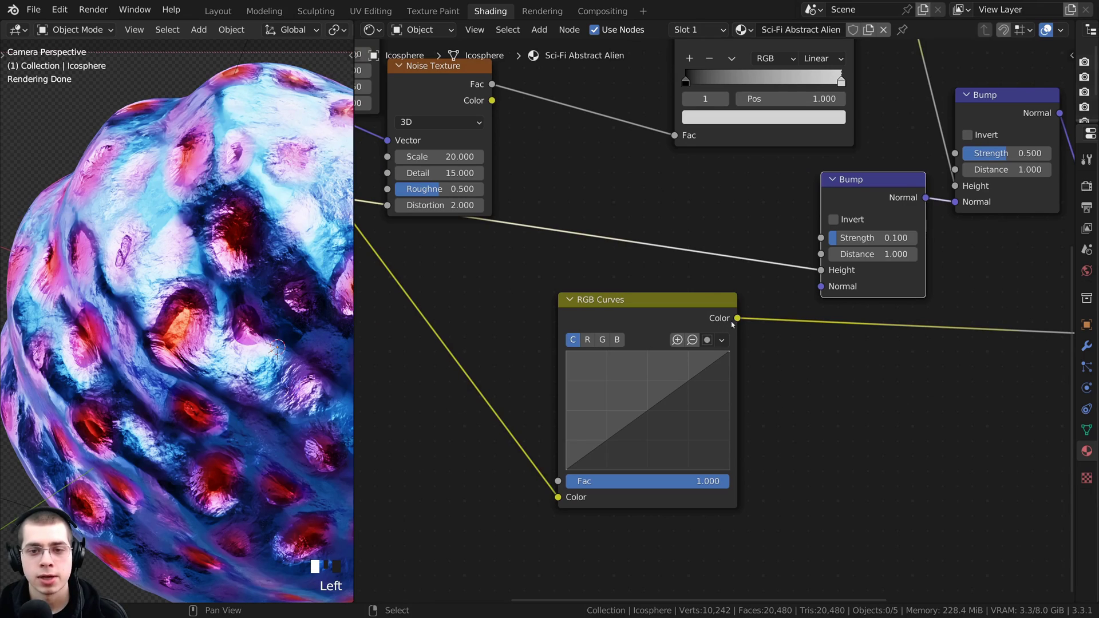
drag(738, 318, 820, 270)
scroll(716, 286, down, 6)
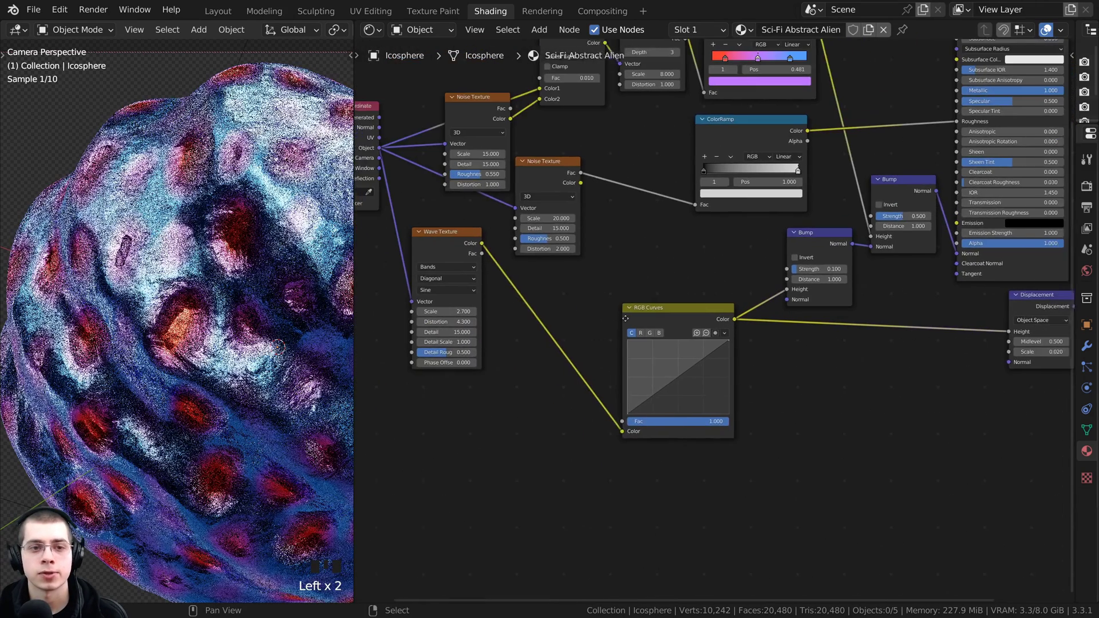
Reposition the RGB Curves node higher, between the Wave Texture and Bump nodes
middle_drag(454, 248, 515, 246)
scroll(757, 318, up, 2)
drag(758, 317, 710, 295)
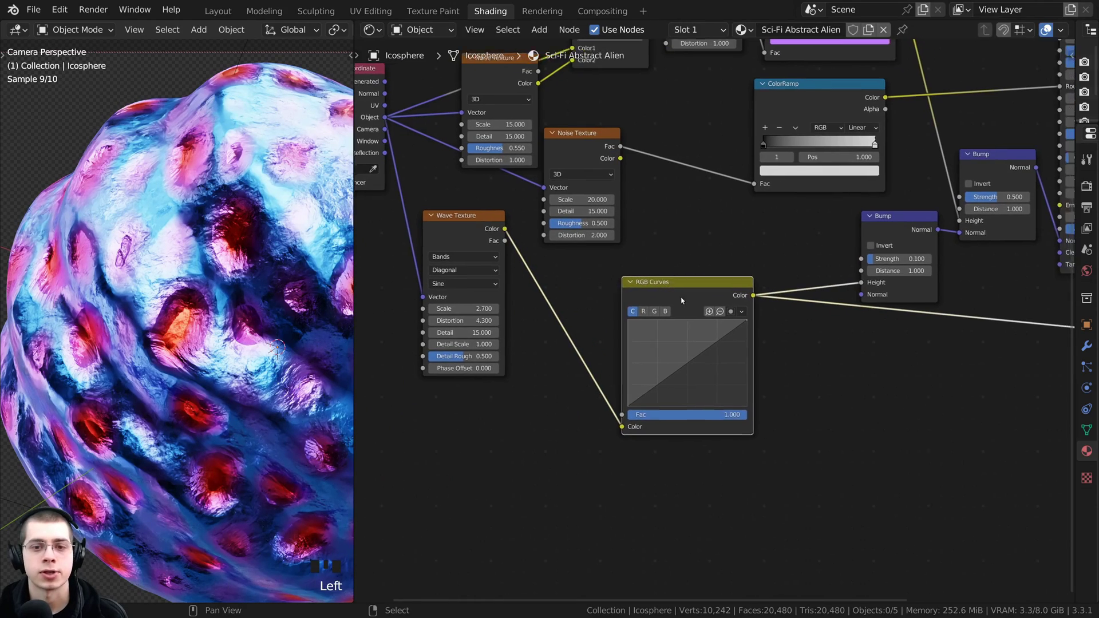
scroll(636, 208, up, 4)
scroll(237, 280, down, 2)
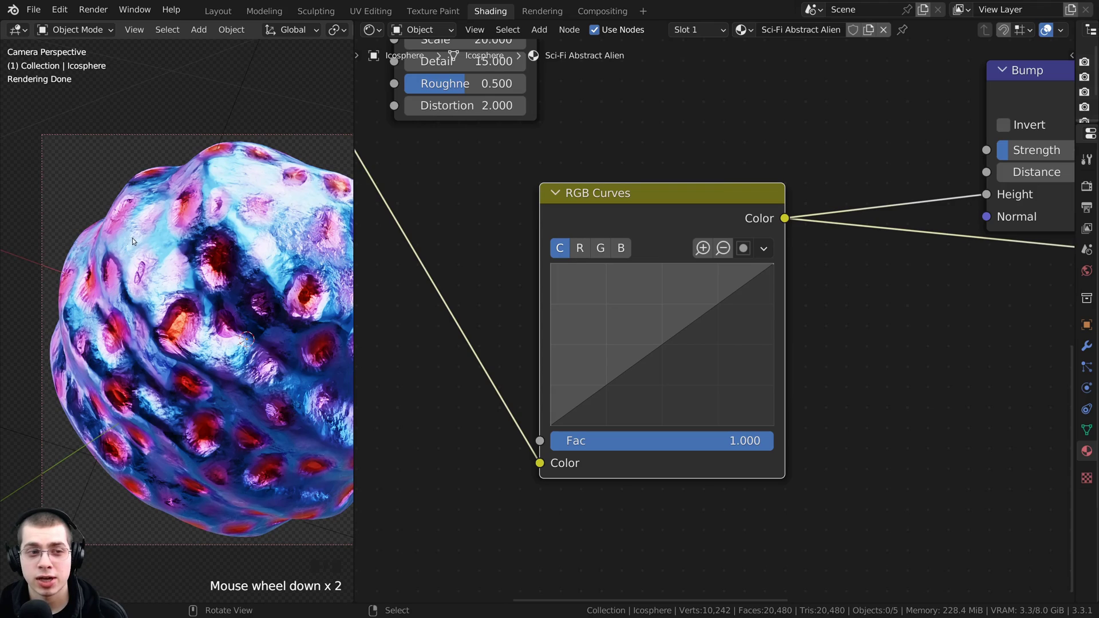
Shape the RGB Curves into an arch with a midpoint at about 0.50, 0.38 and the right endpoint at 1.0, 0.0
middle_drag(556, 272, 516, 264)
scroll(630, 344, up, 2)
drag(609, 340, 606, 356)
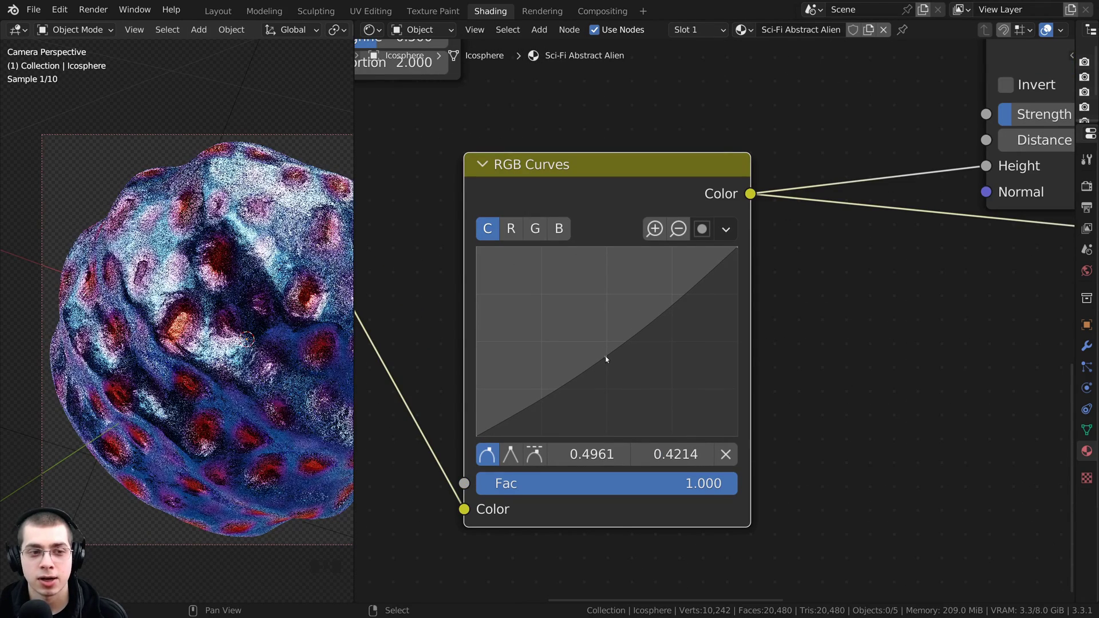
drag(738, 247, 738, 436)
scroll(140, 238, up, 4)
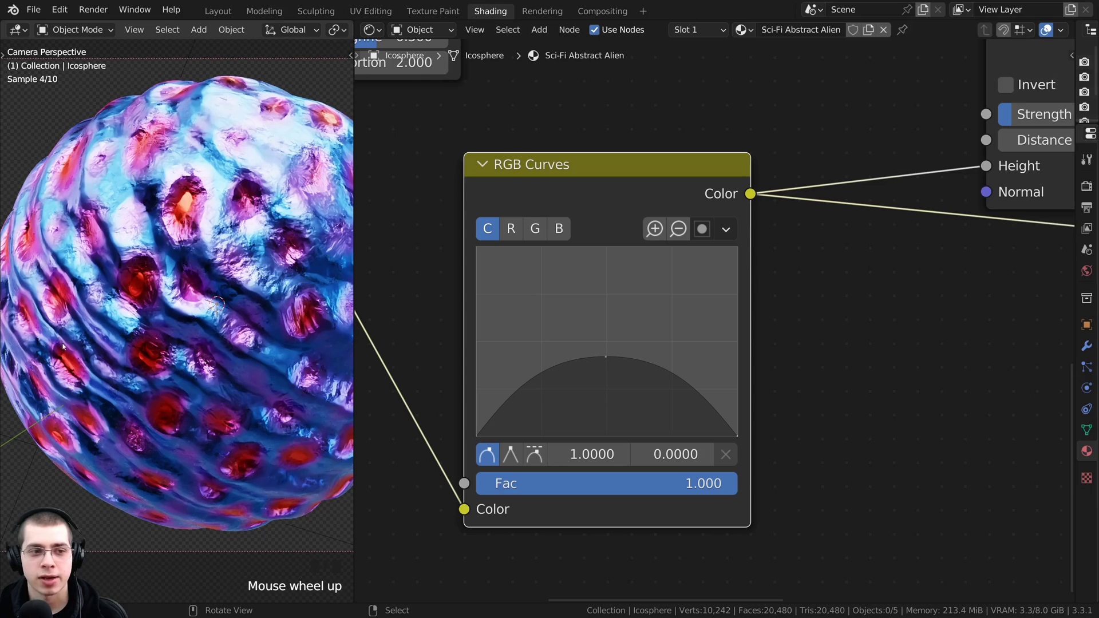
scroll(209, 182, down, 2)
scroll(636, 266, up, 1)
drag(644, 289, 645, 293)
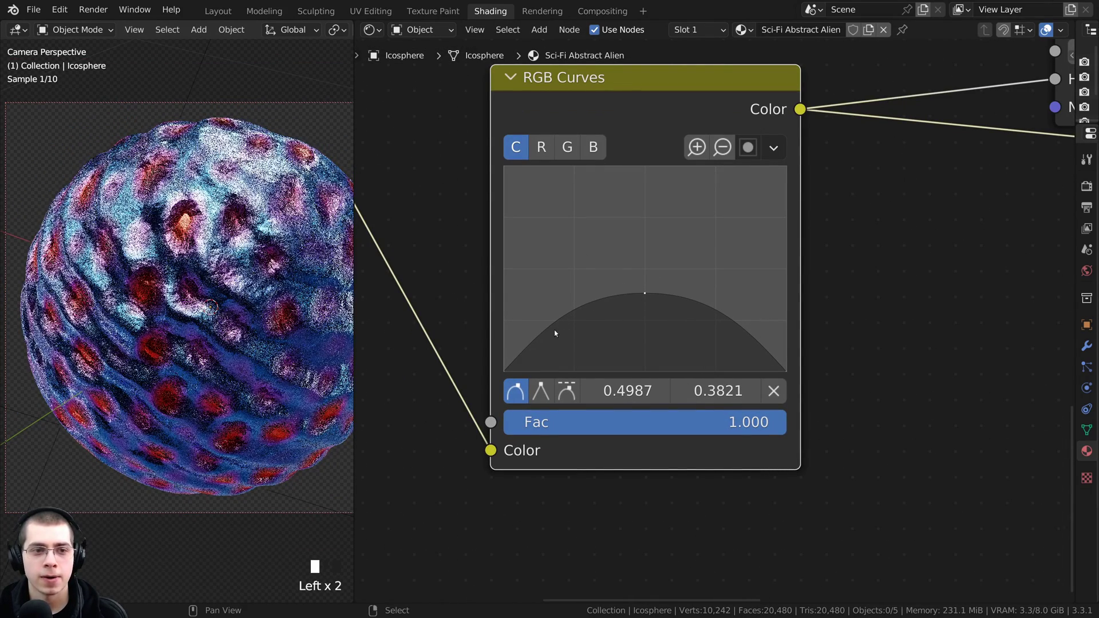
Add a point on the curve's left slope, pull it lower, and set the left endpoint's height to about 0.075
click(557, 319)
drag(557, 318, 566, 340)
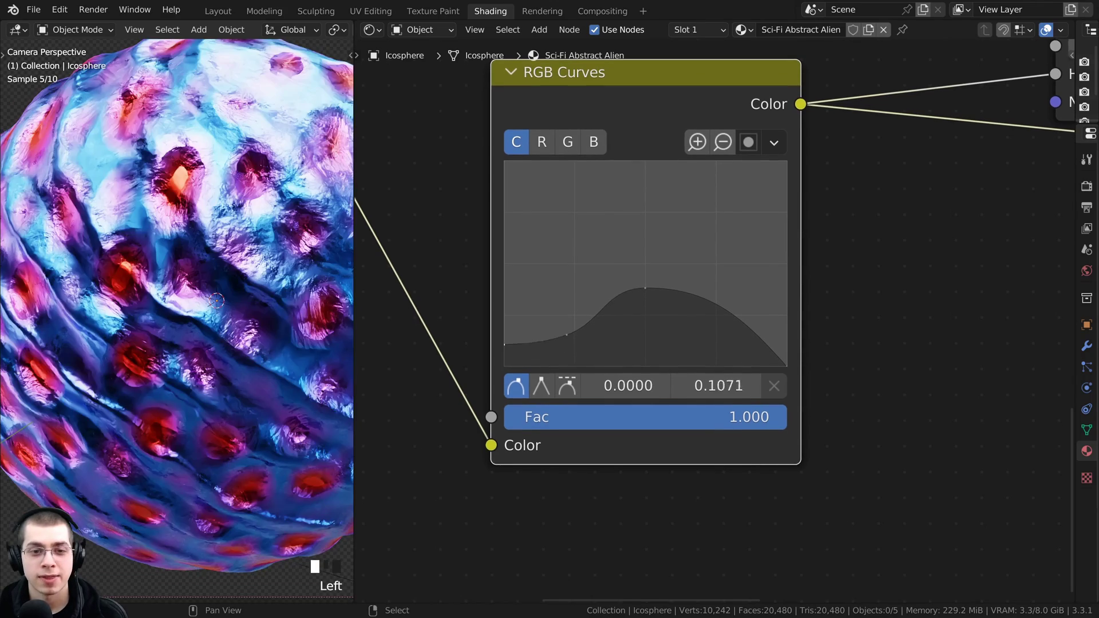
drag(505, 344, 504, 351)
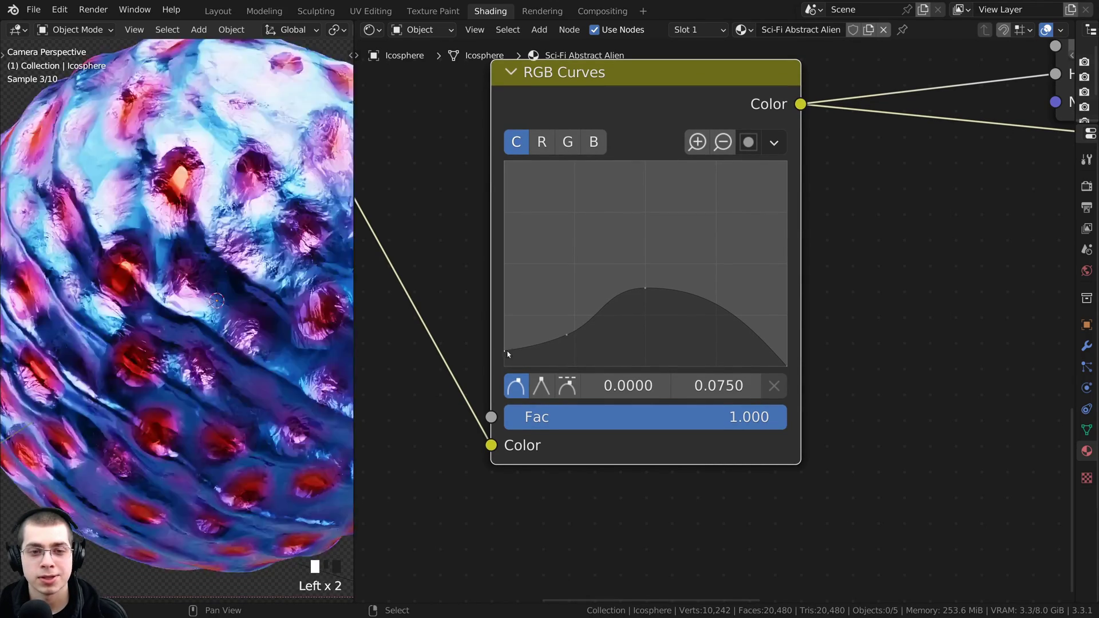
Complete the bell-shaped curve by lowering a new right-slope point and raising both endpoints, the left one to 0.125
drag(786, 366, 787, 344)
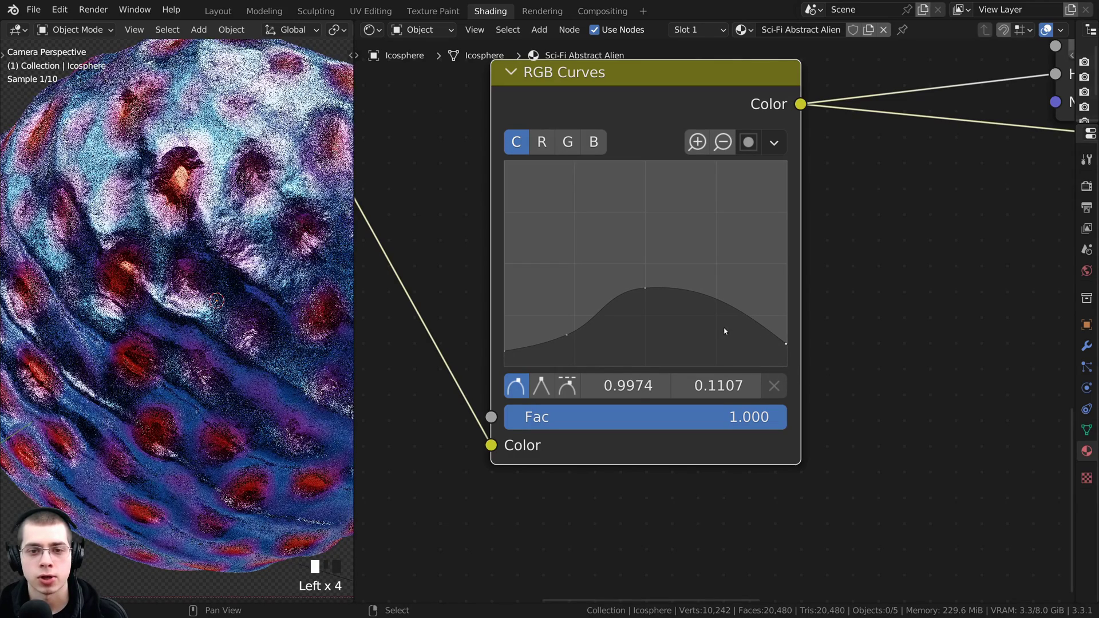
click(709, 297)
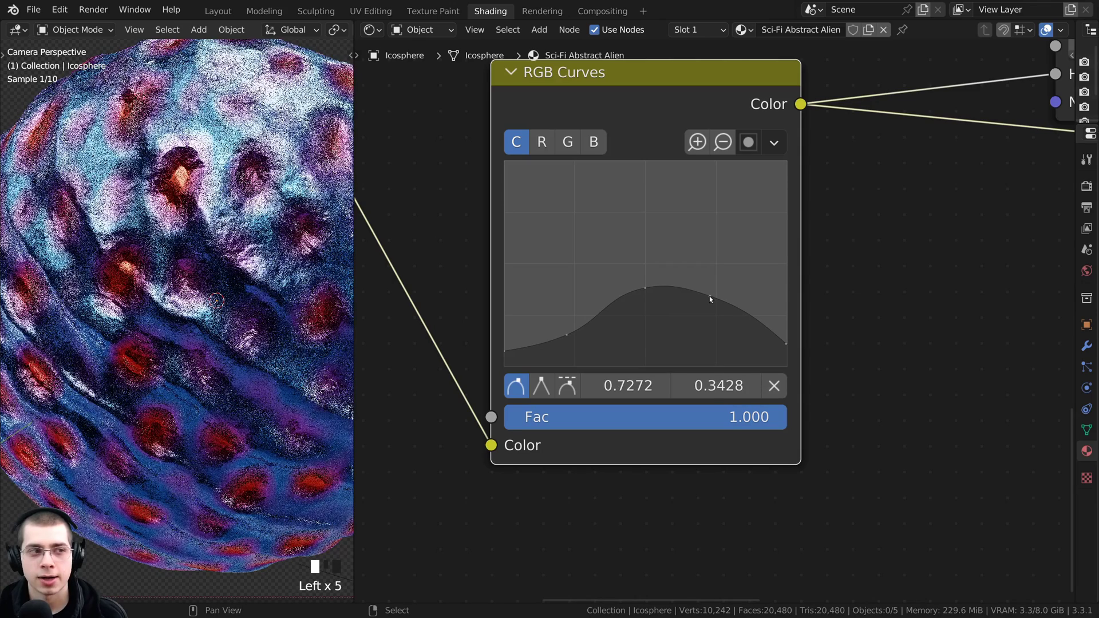
drag(710, 297, 720, 328)
drag(787, 339, 787, 336)
drag(506, 350, 505, 340)
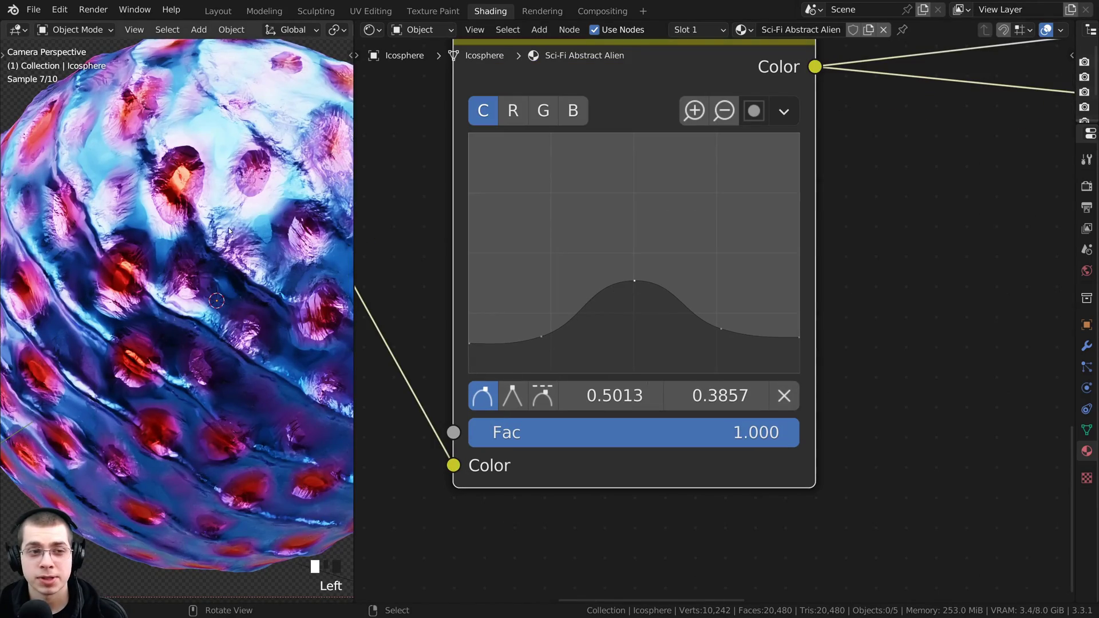
shift+middle_drag(228, 228, 290, 277)
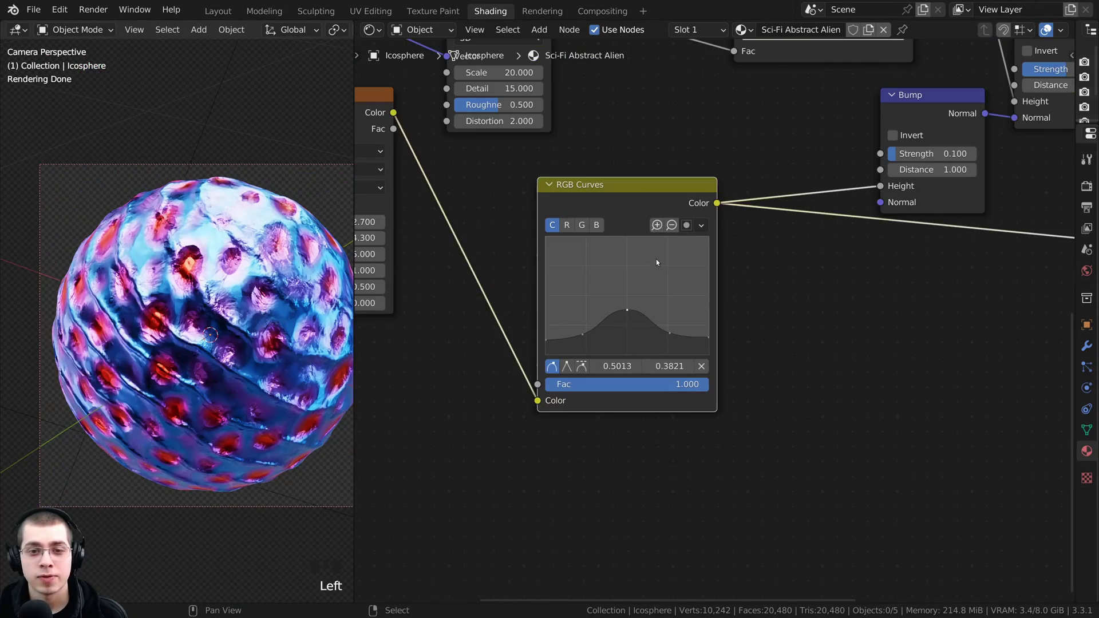
scroll(533, 346, up, 2)
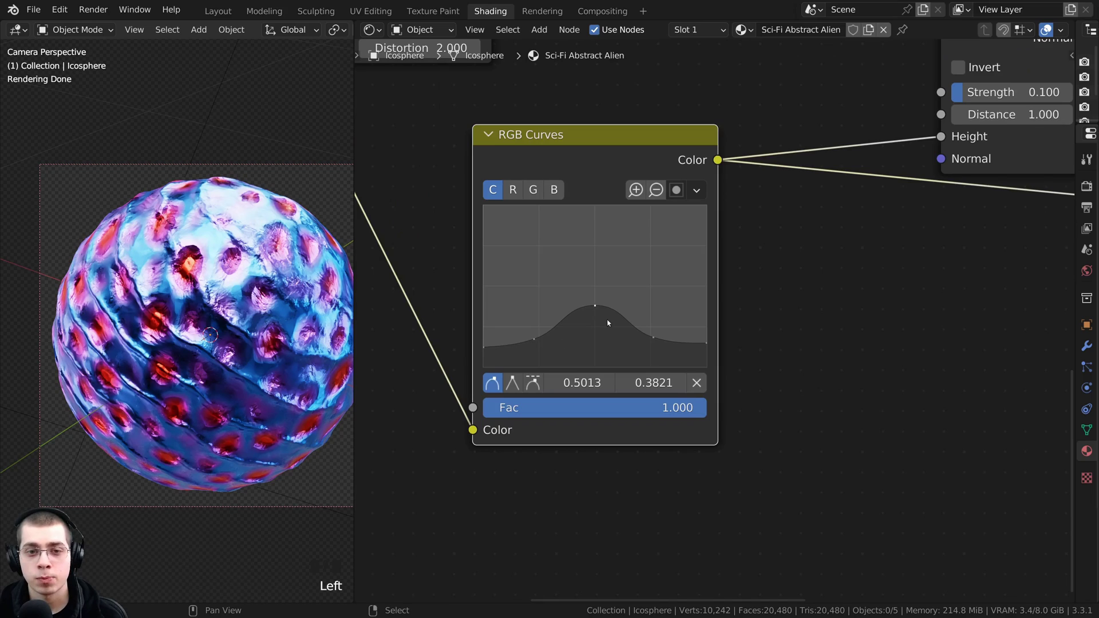
scroll(920, 334, down, 5)
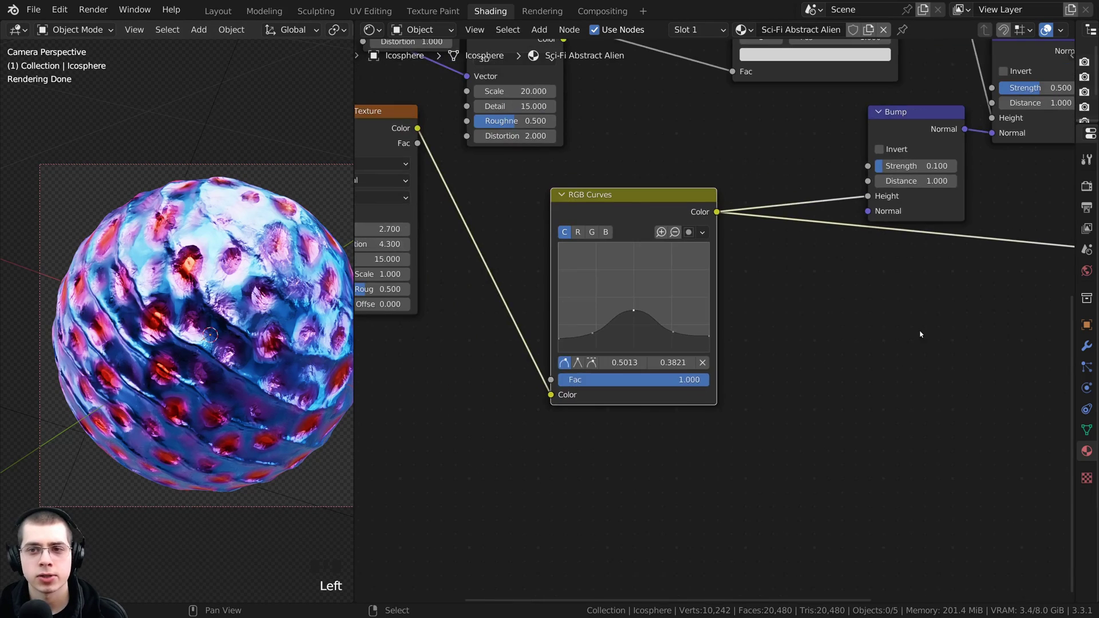
Set the Displacement node's Scale to 0.04 and examine the whole sphere and node tree
middle_drag(854, 326, 341, 347)
scroll(710, 239, up, 4)
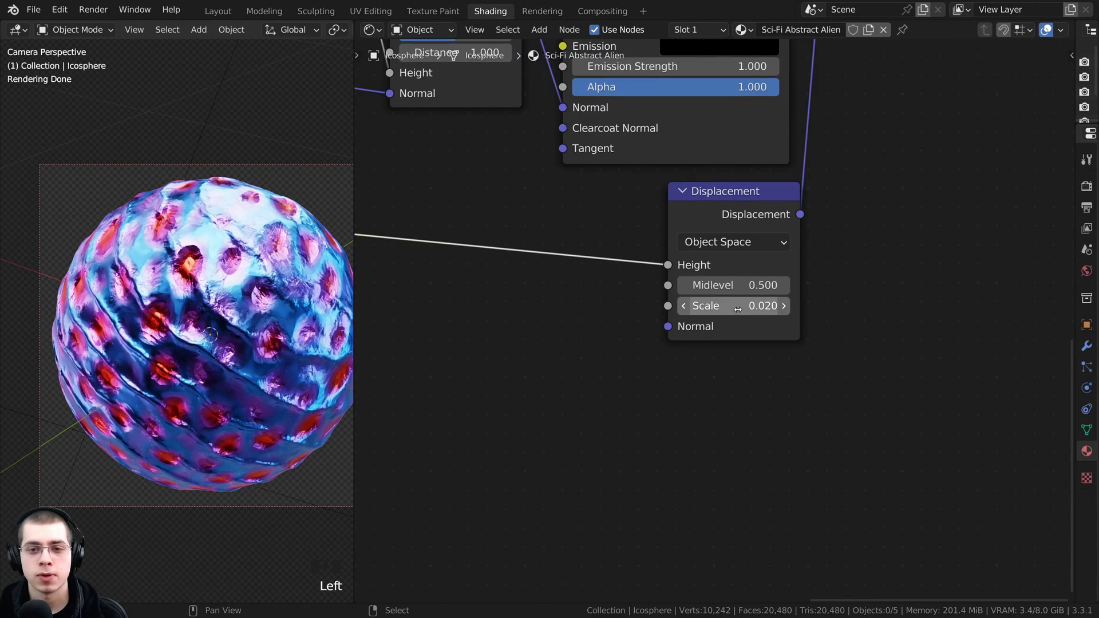
double_click(740, 307)
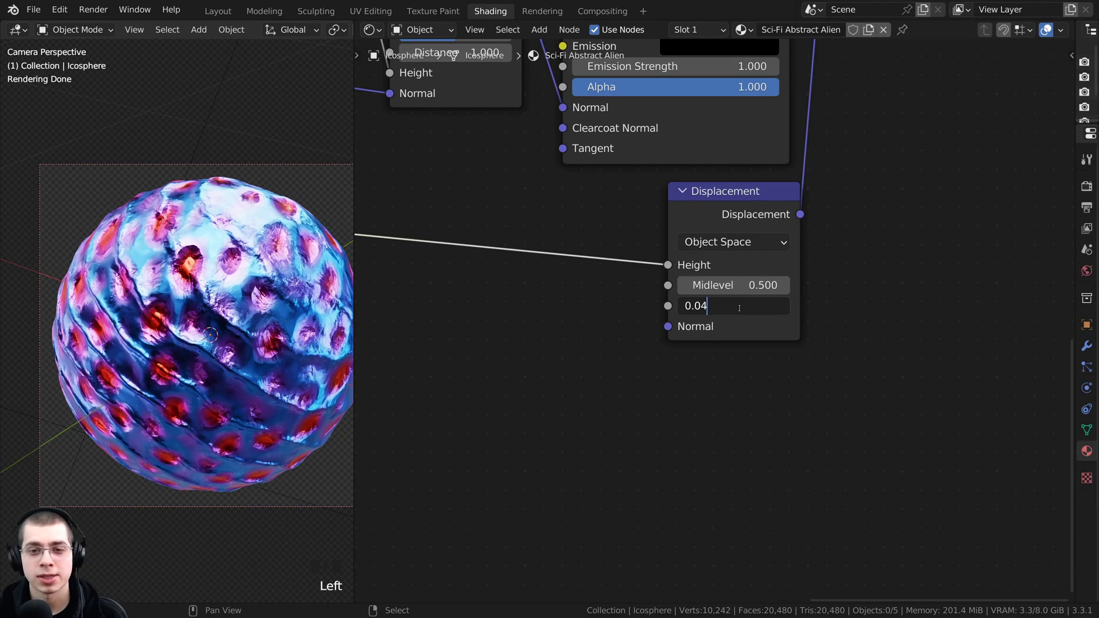
key(Return)
scroll(710, 312, up, 2)
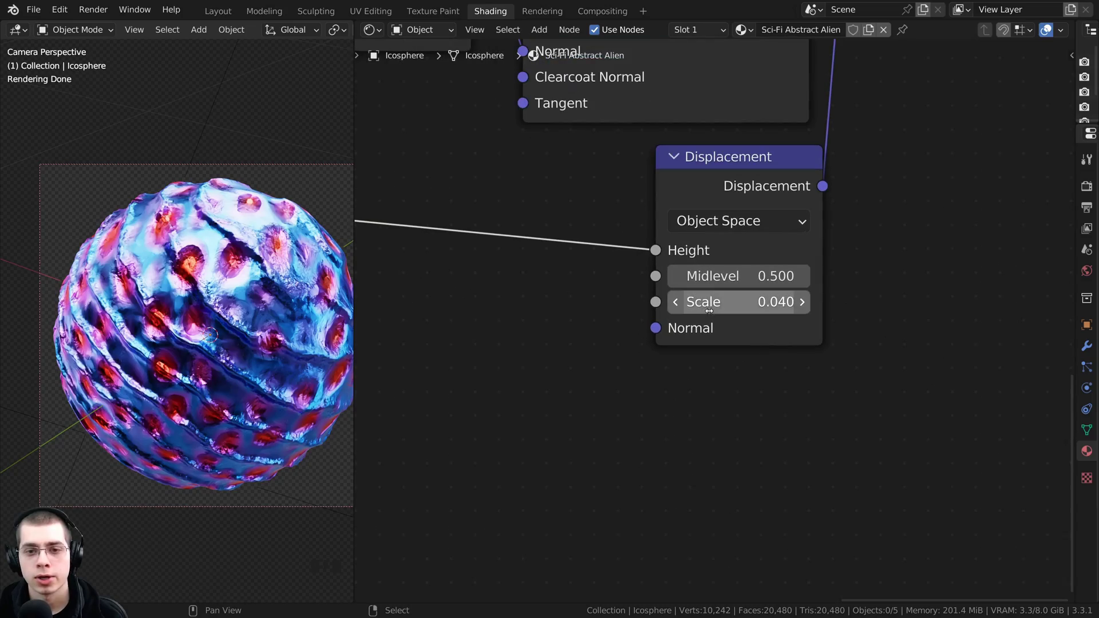
scroll(274, 320, up, 1)
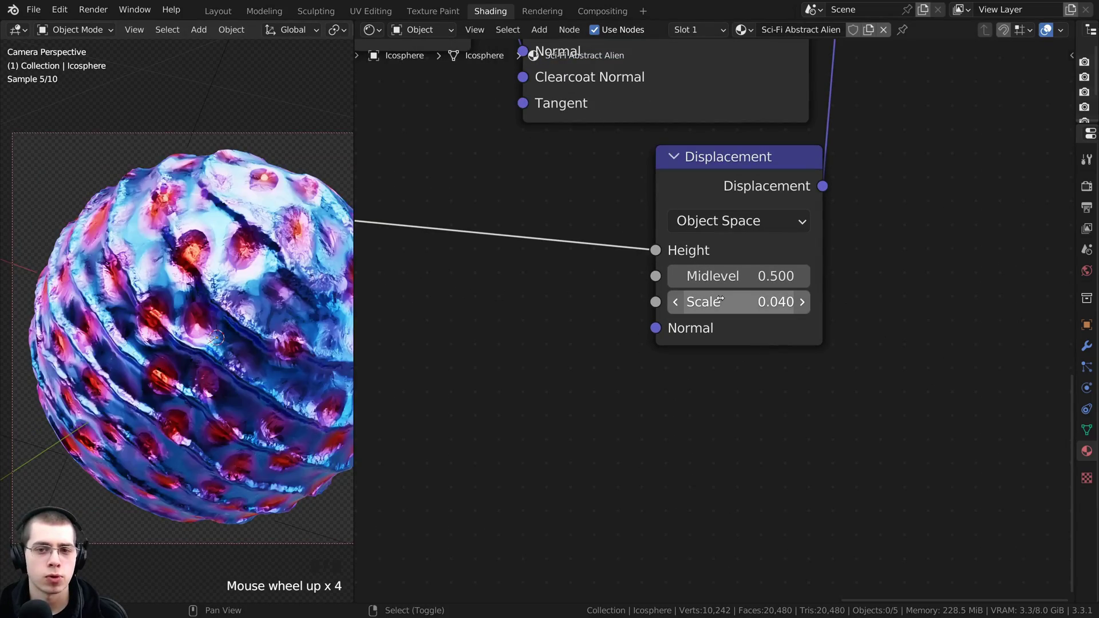
mouse_move(721, 301)
mouse_down()
mouse_move(744, 302)
mouse_move(702, 301)
mouse_move(724, 301)
mouse_up()
key(Home)
scroll(238, 355, down, 2)
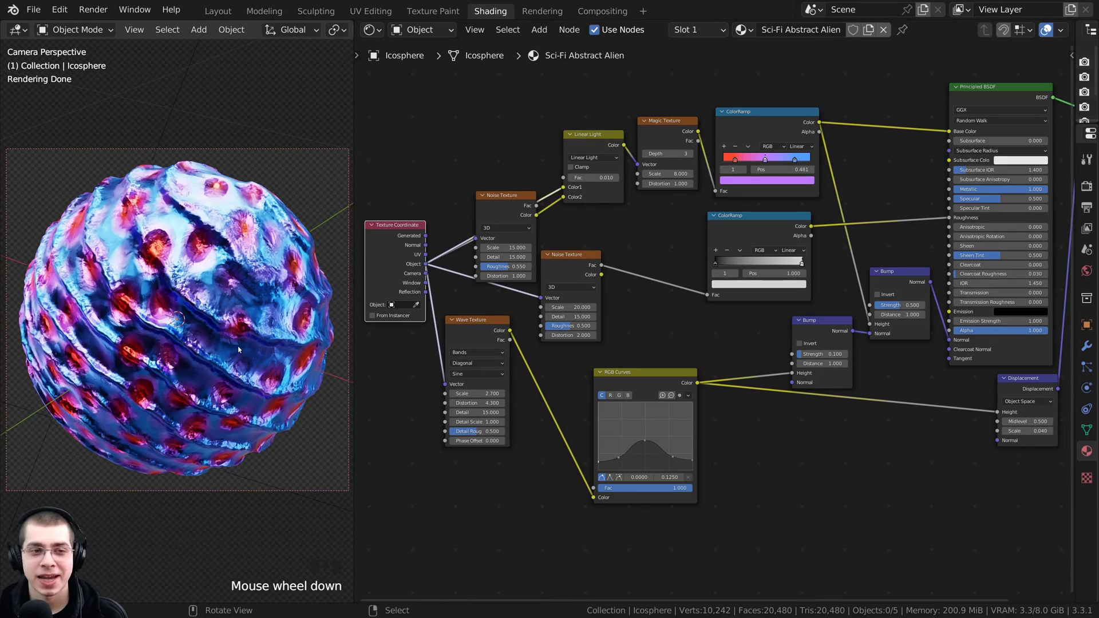
ctrl+middle_drag(277, 330, 346, 202)
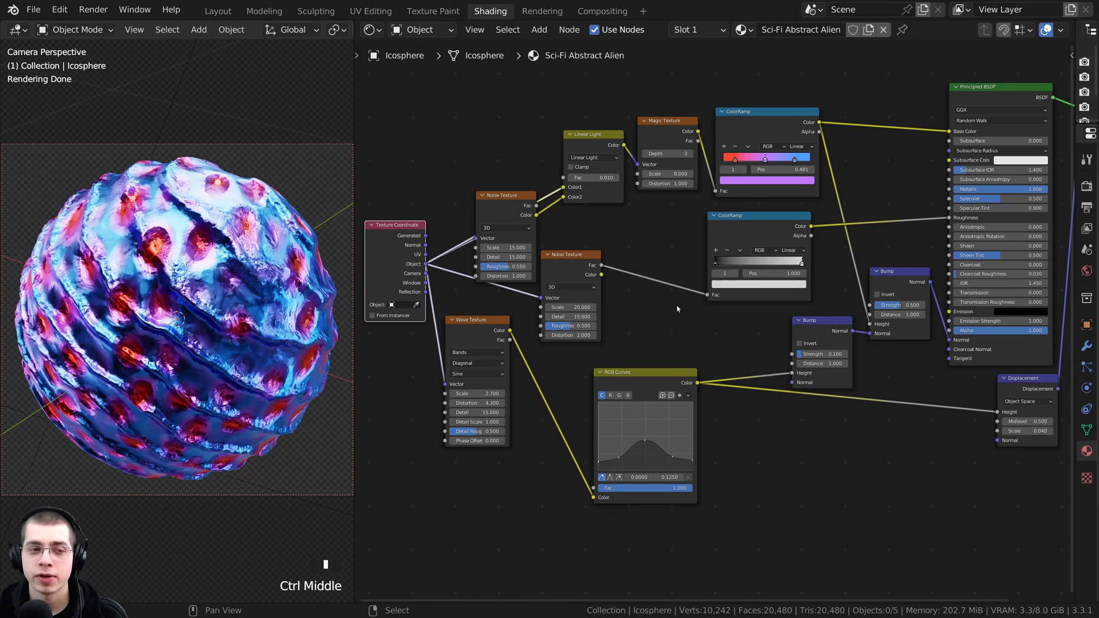
Try increasing the Magic Texture's Depth one level at a time from 4 to 8 to compare the color patterns
ctrl+middle_drag(617, 269, 690, 297)
click(691, 293)
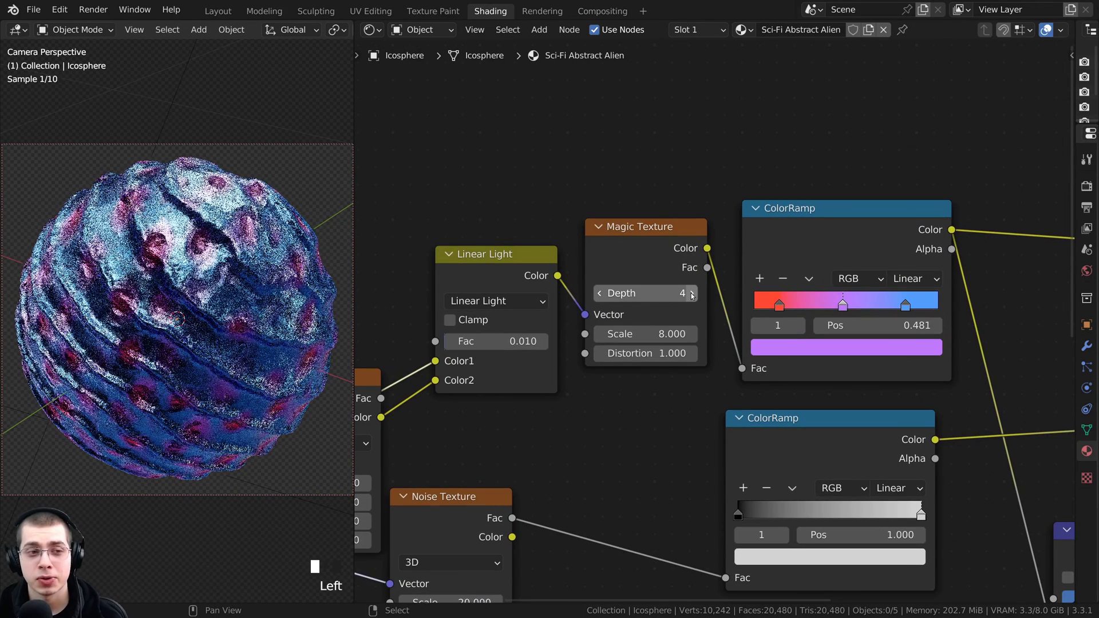
click(691, 294)
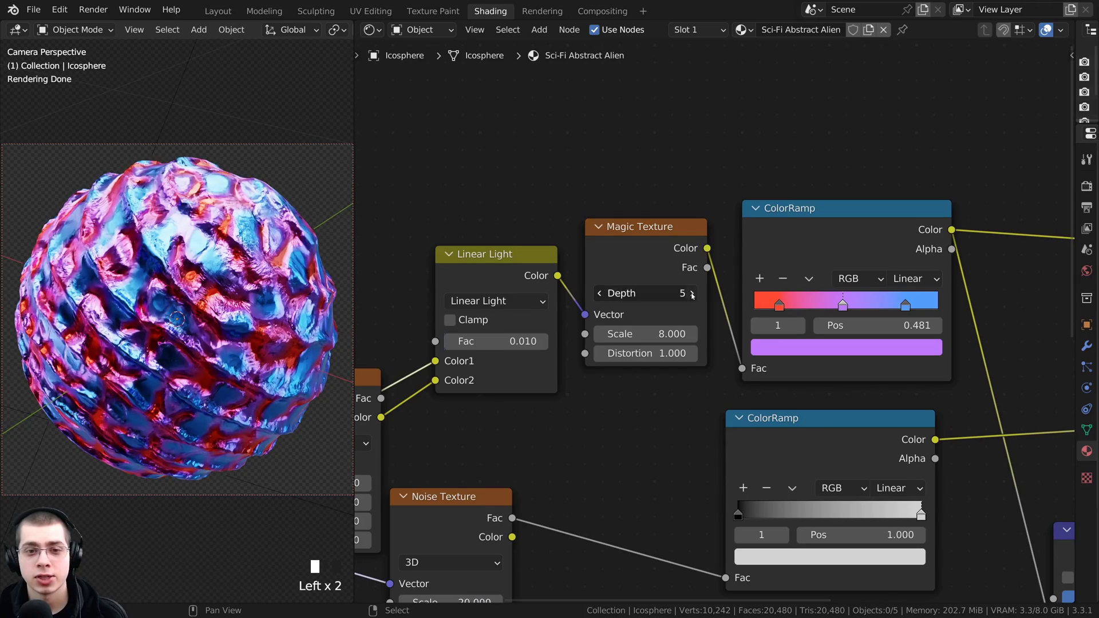
click(691, 294)
click(691, 294)
click(691, 296)
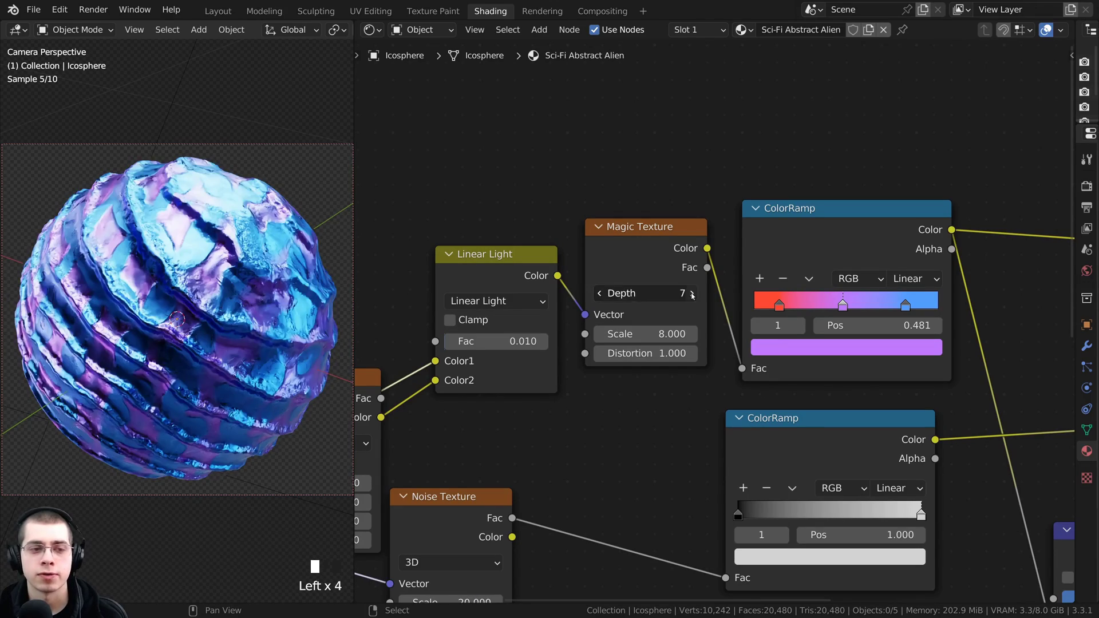
click(692, 296)
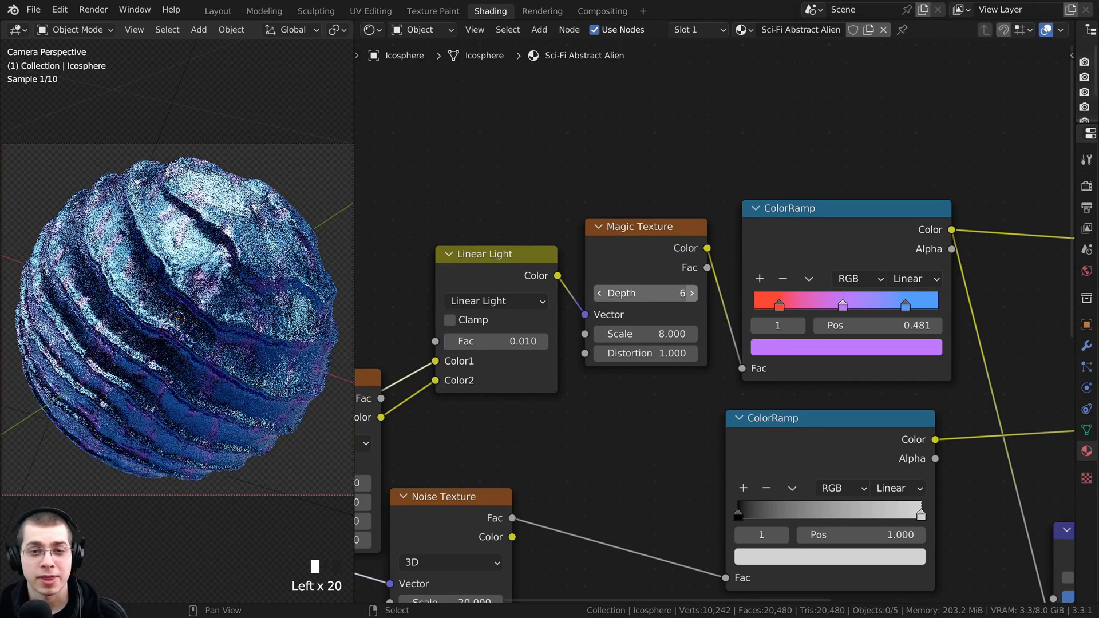
click(691, 294)
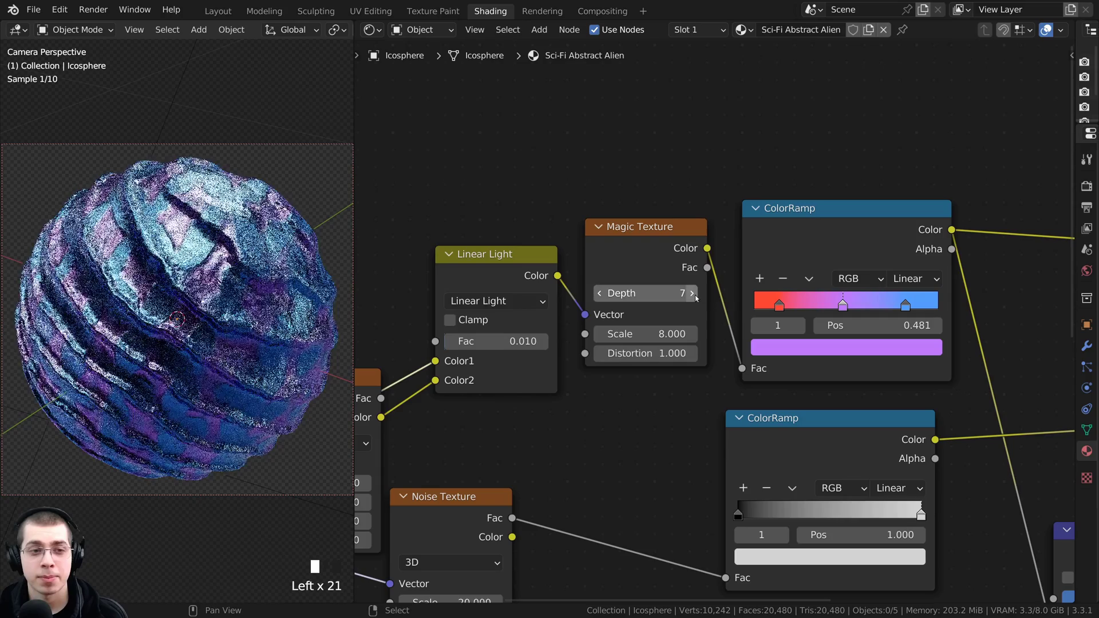
click(691, 294)
shift+middle_drag(182, 245, 189, 225)
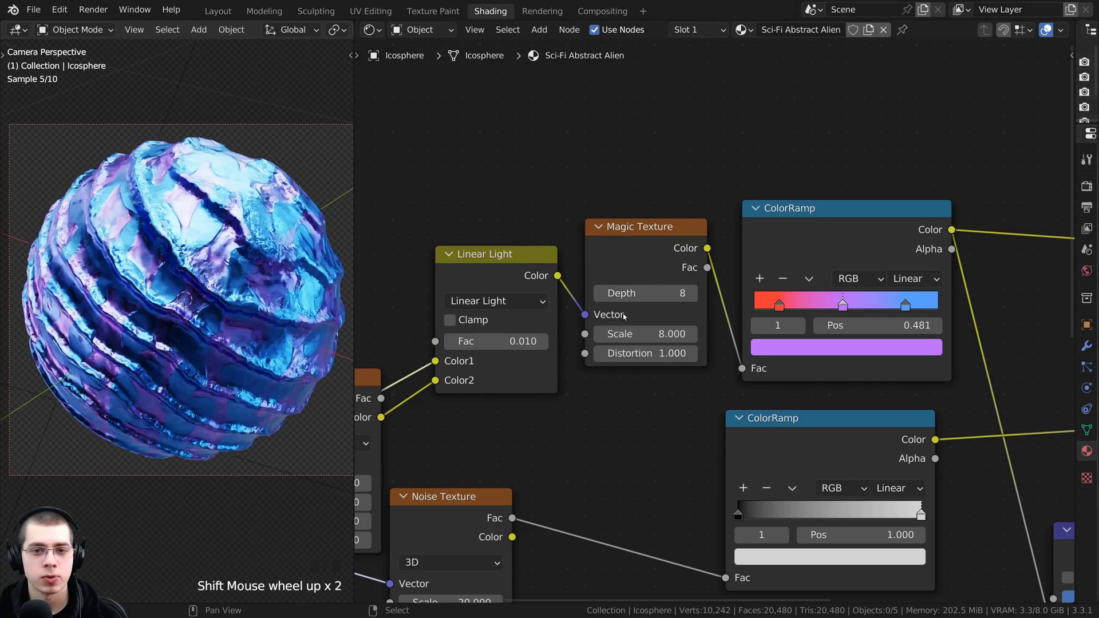
Set the Magic Texture's Depth back to 3 and nudge the connected ColorRamp node slightly aside
click(634, 296)
text(3)
key(Return)
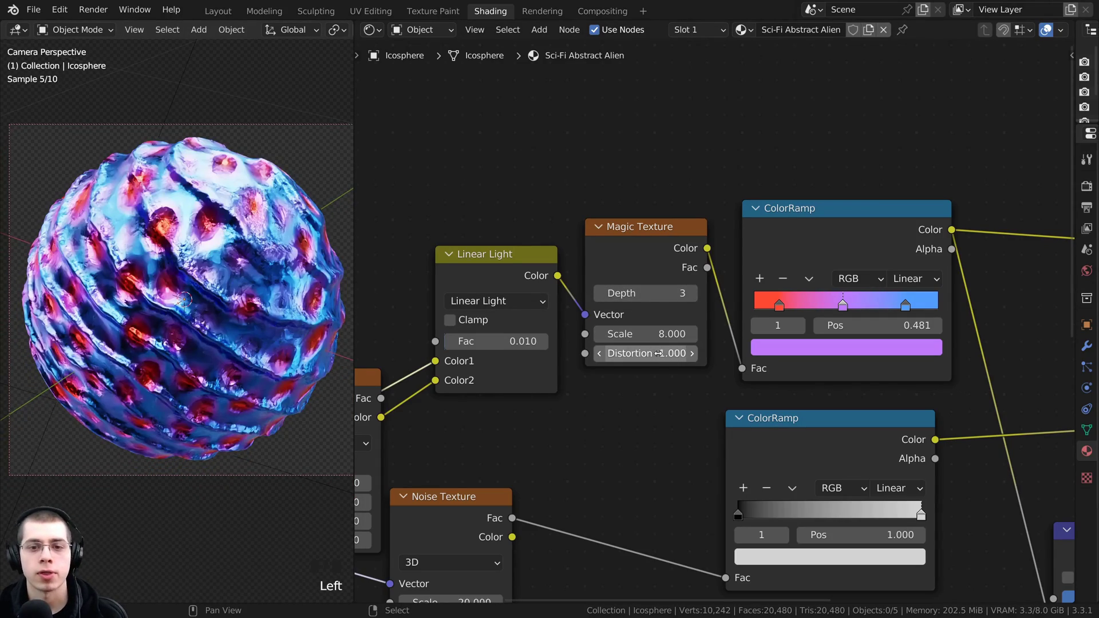
mouse_move(646, 333)
mouse_down()
mouse_move(690, 333)
mouse_move(638, 334)
mouse_move(650, 353)
mouse_move(715, 353)
mouse_move(647, 353)
mouse_up()
scroll(167, 319, up, 1)
drag(811, 227, 818, 226)
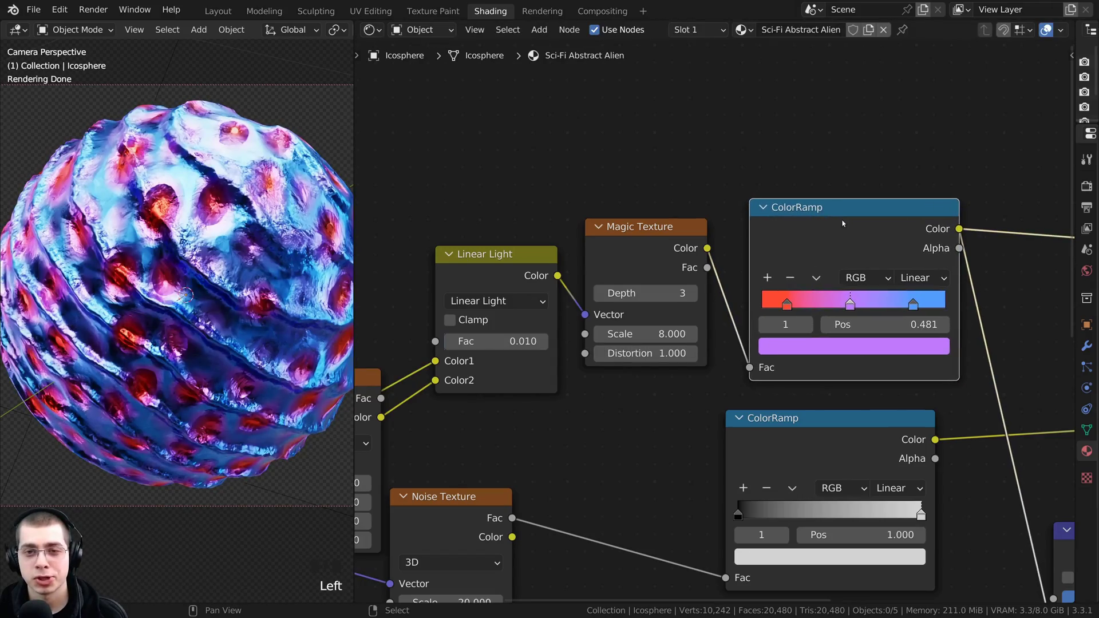
Try a Fac of about 0.215 on the Linear Light node, inspect the surface up close, and undo the change
middle_drag(416, 361, 585, 313)
scroll(628, 334, up, 1)
click(637, 211)
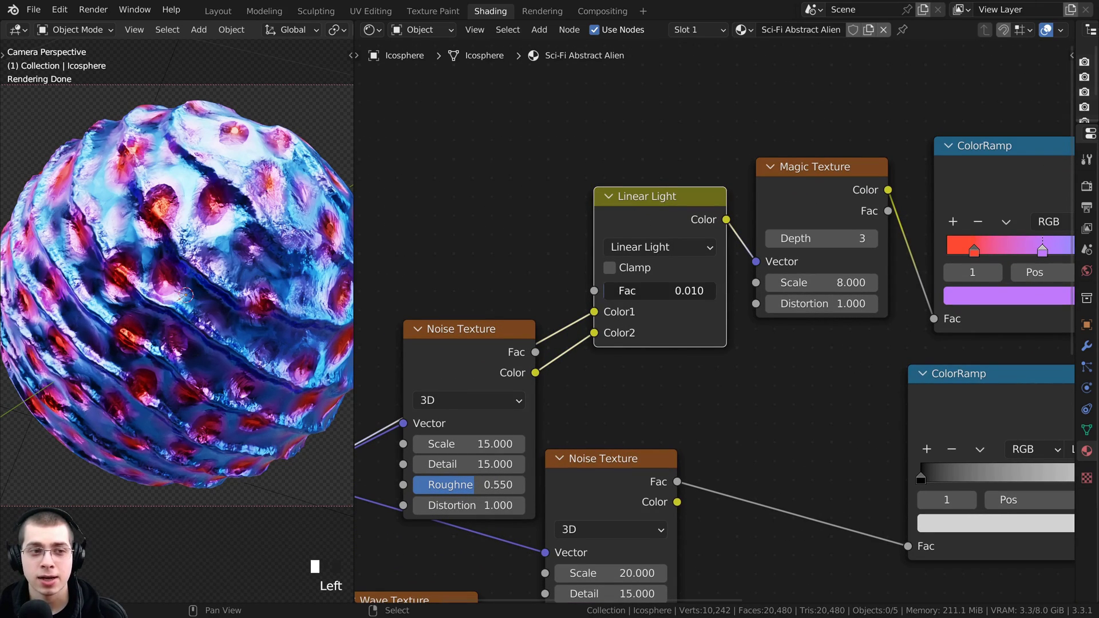
drag(659, 291, 719, 291)
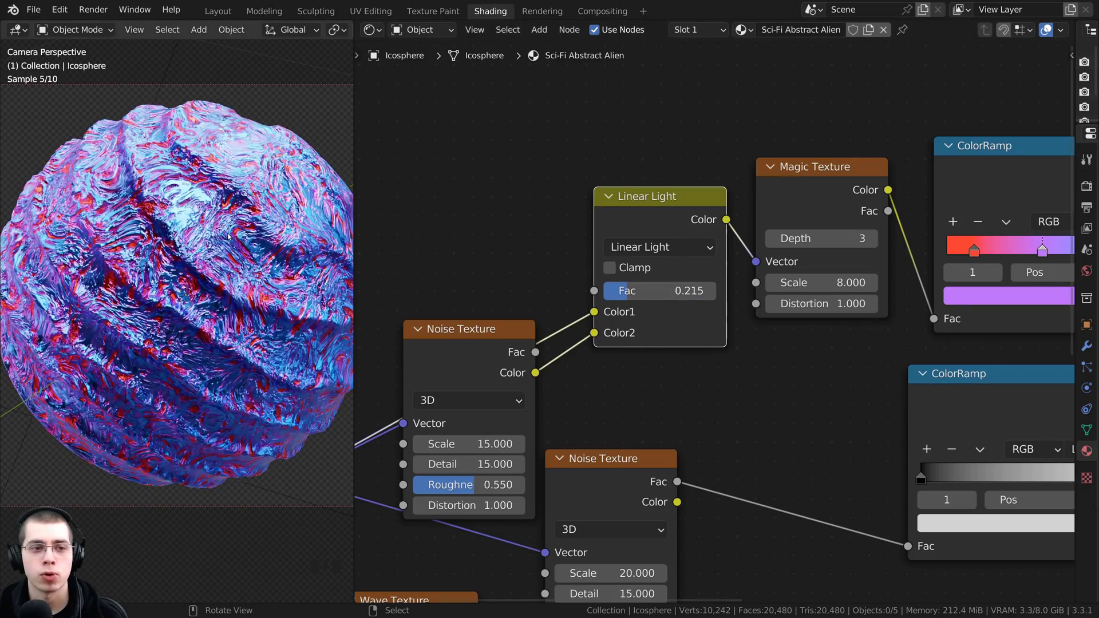
scroll(226, 236, up, 6)
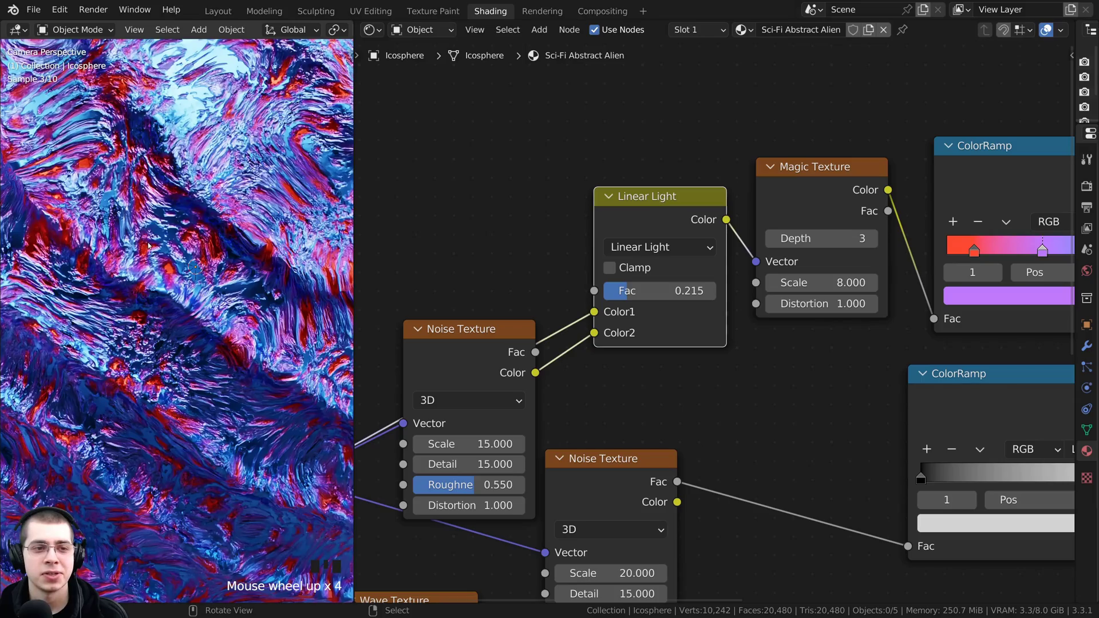
key(ctrl+z)
scroll(539, 334, down, 4)
Try lower Scale values such as 1.2 on the Wave Texture and return it to 2.7
middle_drag(896, 232, 899, 205)
drag(546, 350, 599, 350)
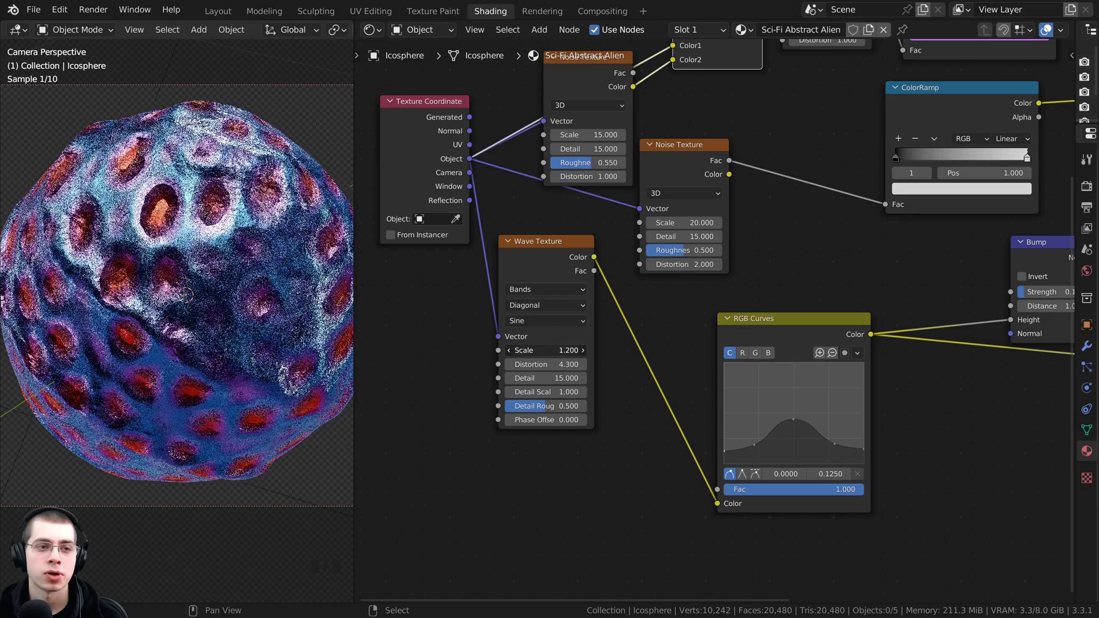
drag(529, 350, 567, 351)
scroll(537, 373, up, 4)
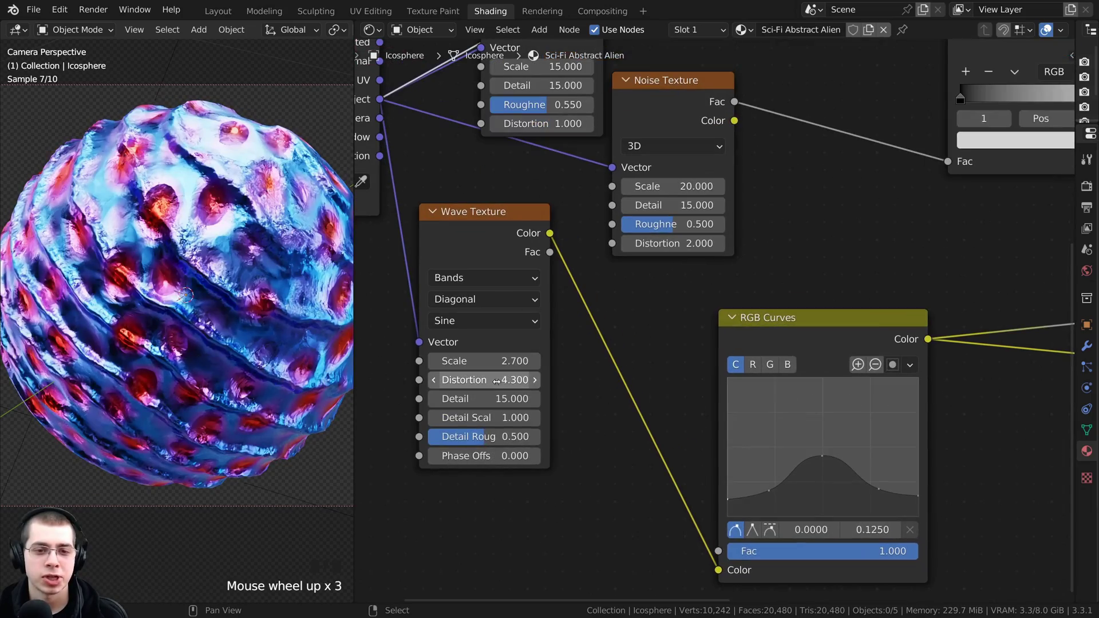
Try higher Distortion values on the Wave Texture, such as 11.7 and 29.8
drag(473, 380, 513, 380)
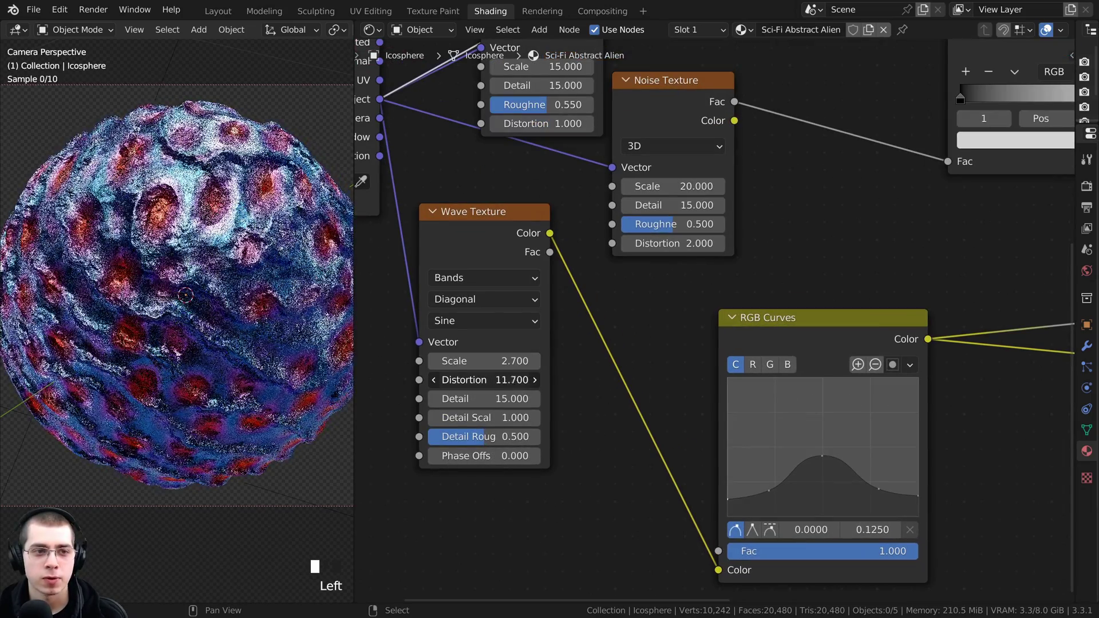
drag(483, 380, 518, 380)
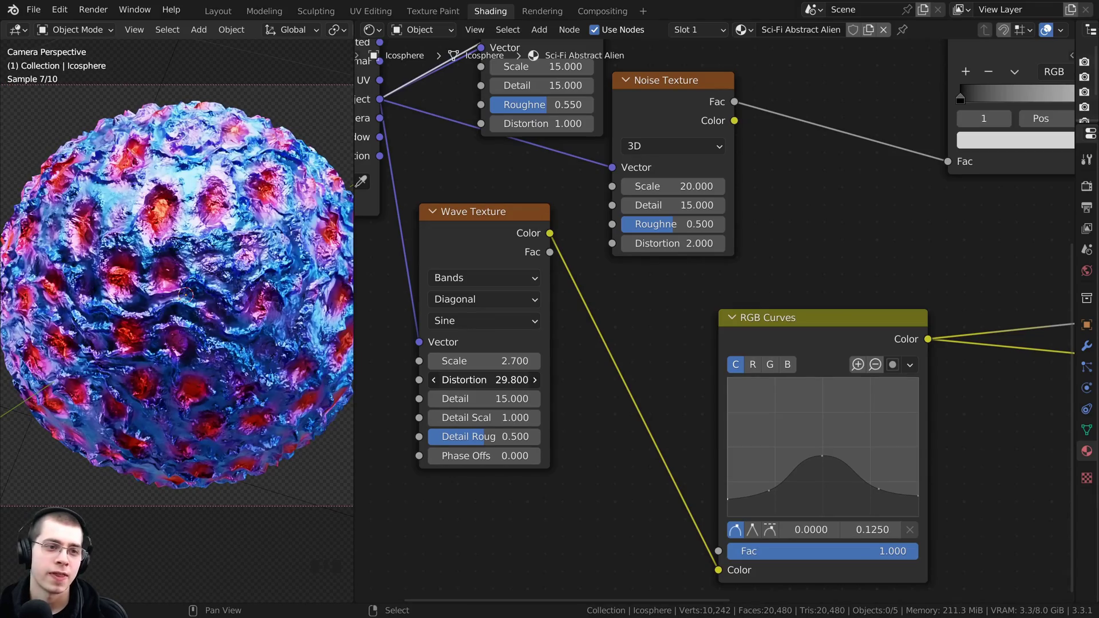
scroll(484, 380, down, 2)
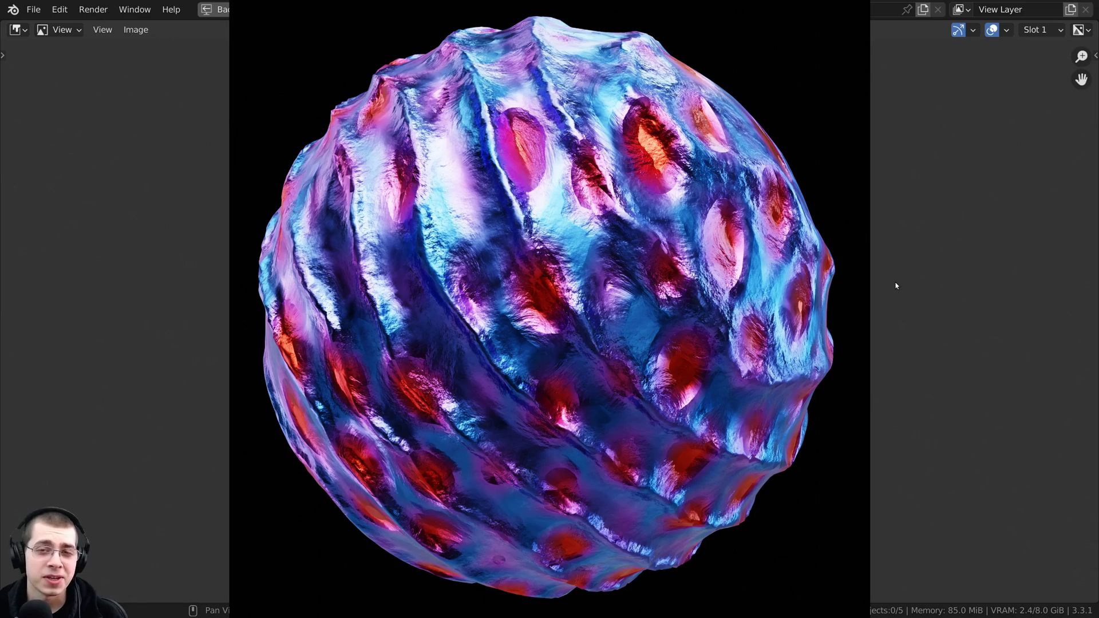